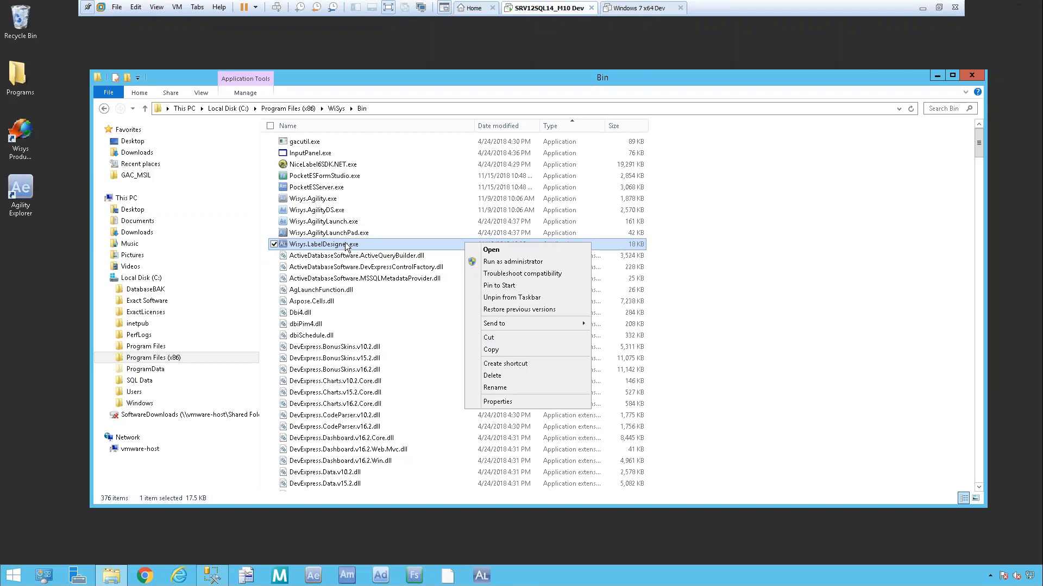
Launch Wisys.LabelDesigner.exe, check its server and database lists, then switch to Agility Design Studio.
double_click(346, 244)
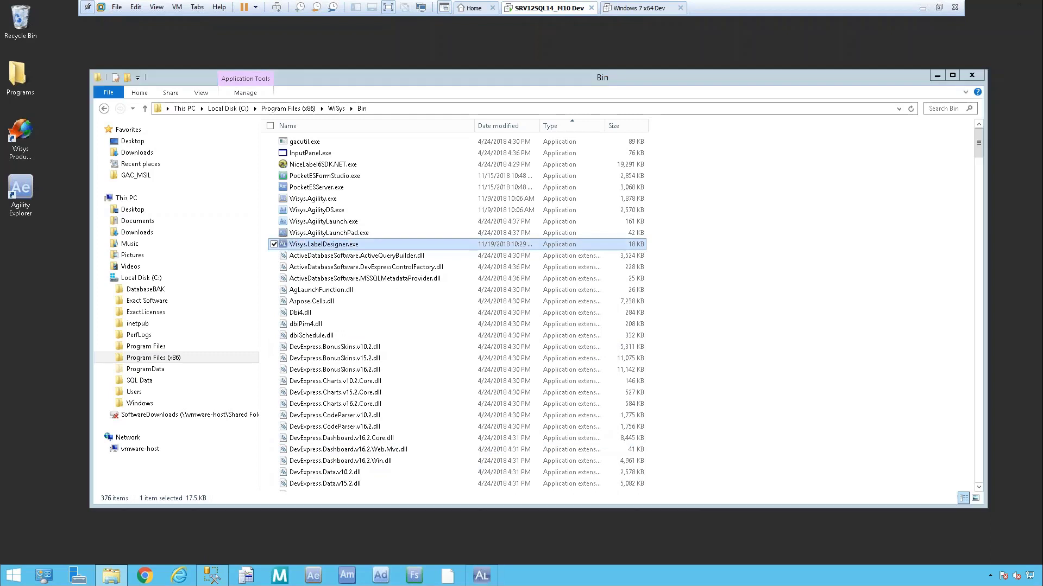
click(937, 75)
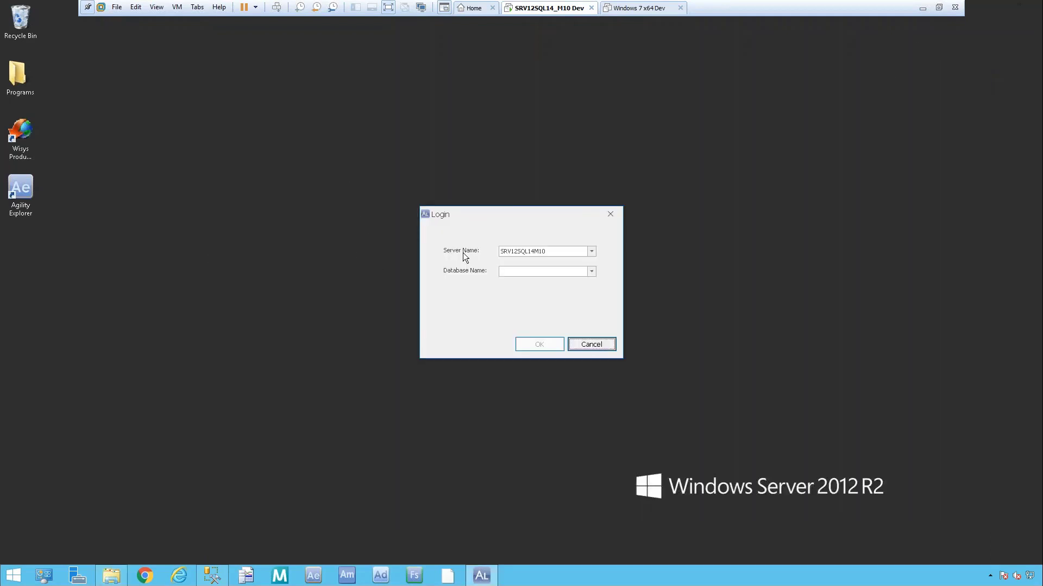
click(592, 252)
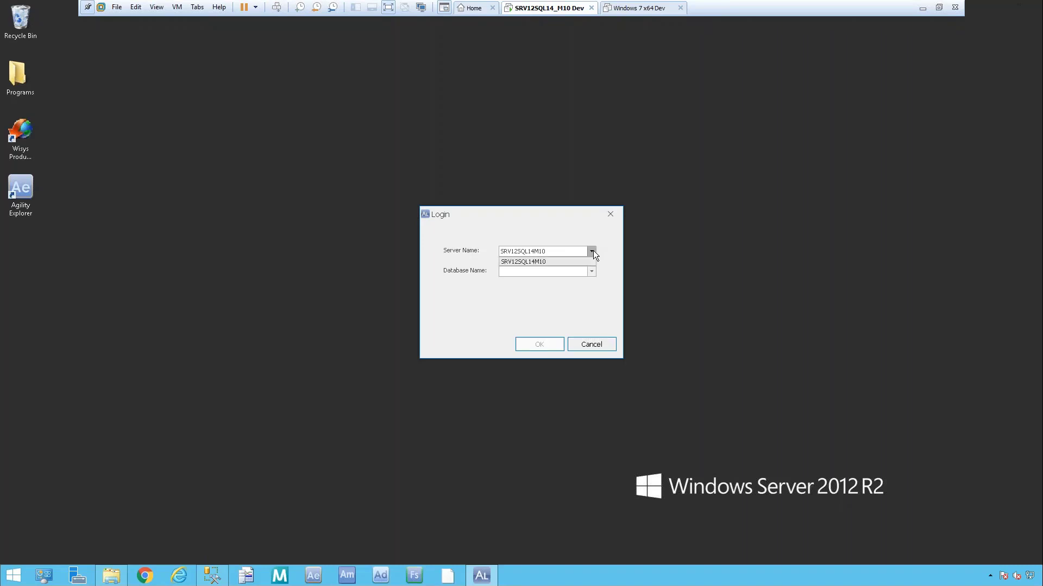
click(592, 251)
click(591, 272)
click(592, 273)
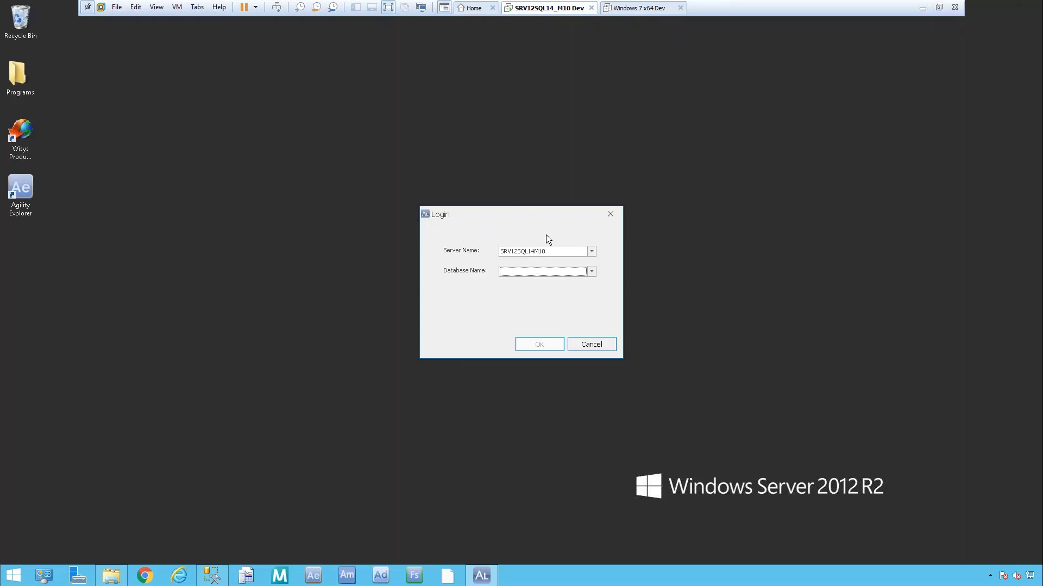
click(382, 576)
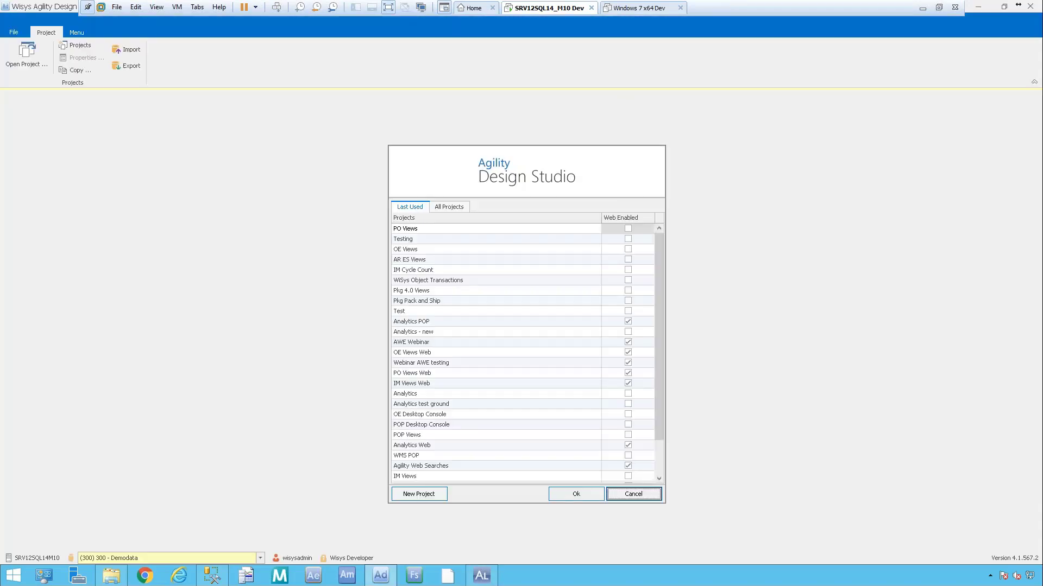
Open the PO Views project, view its Menu tab, then switch to Agility Explorer.
double_click(413, 229)
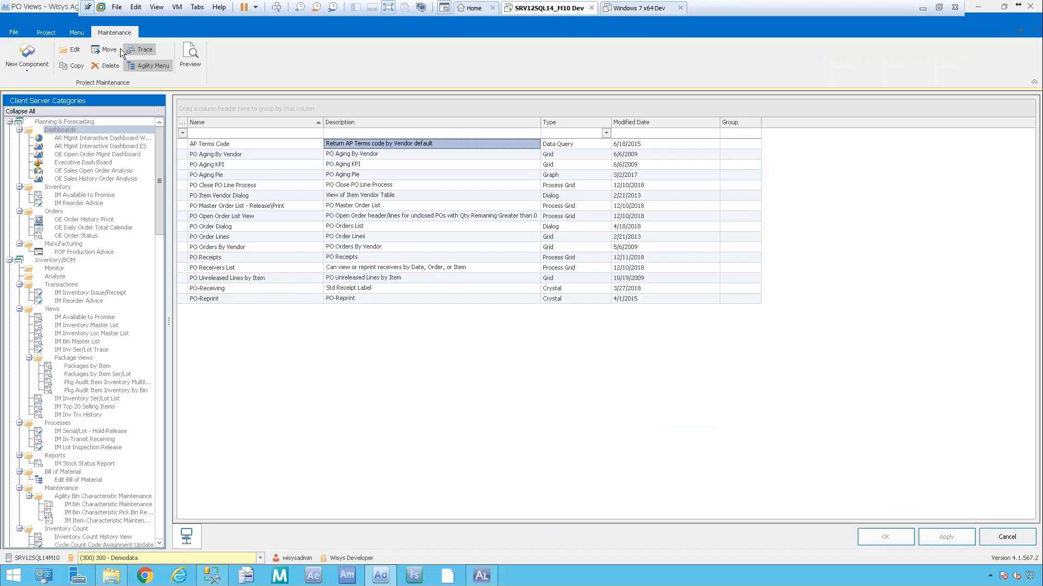
click(77, 32)
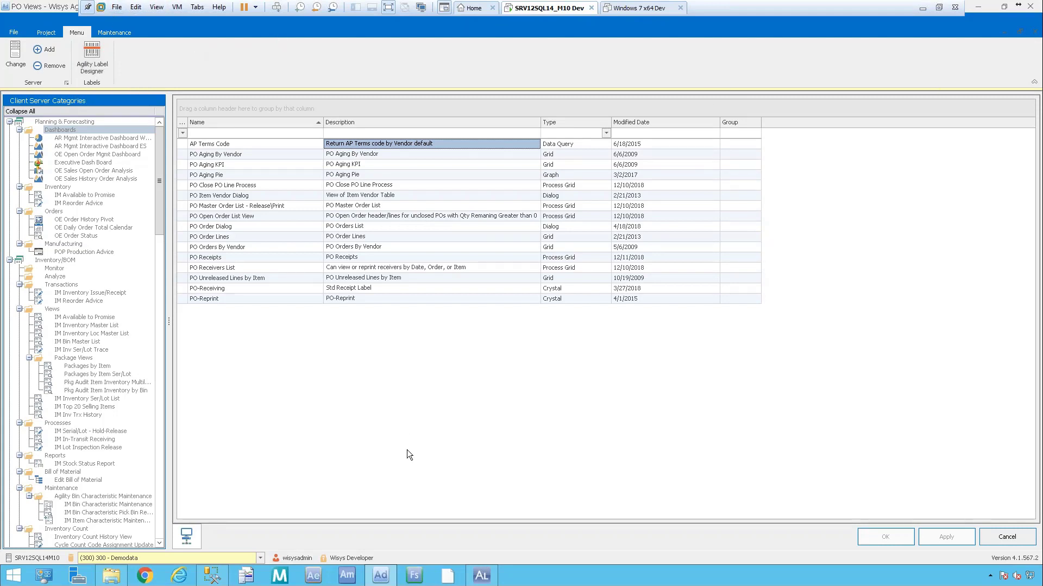
click(313, 577)
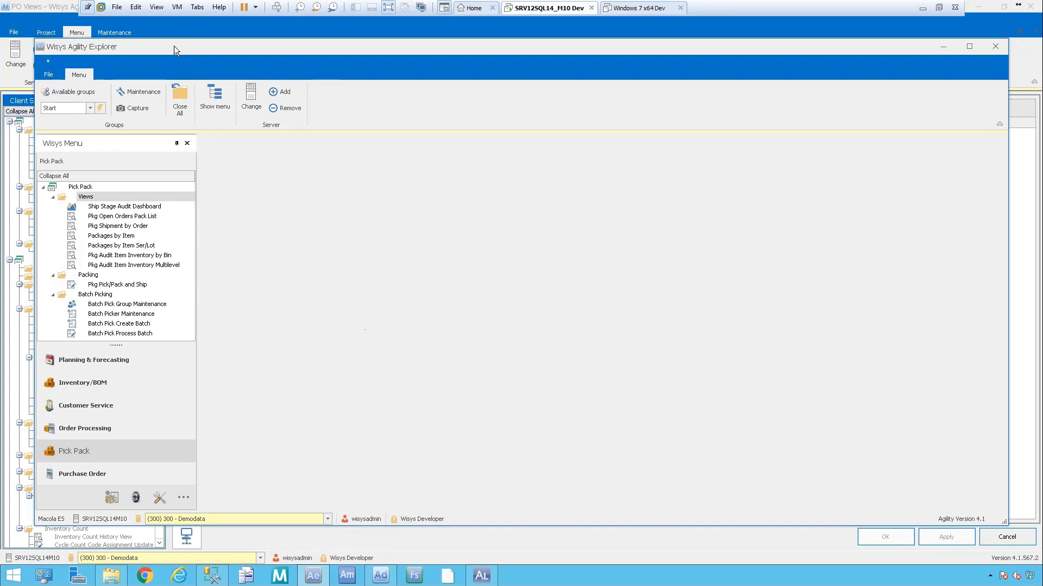
Open the wsSTDLabel-AL label from Options > Documents > Inventory > Standard.
click(50, 74)
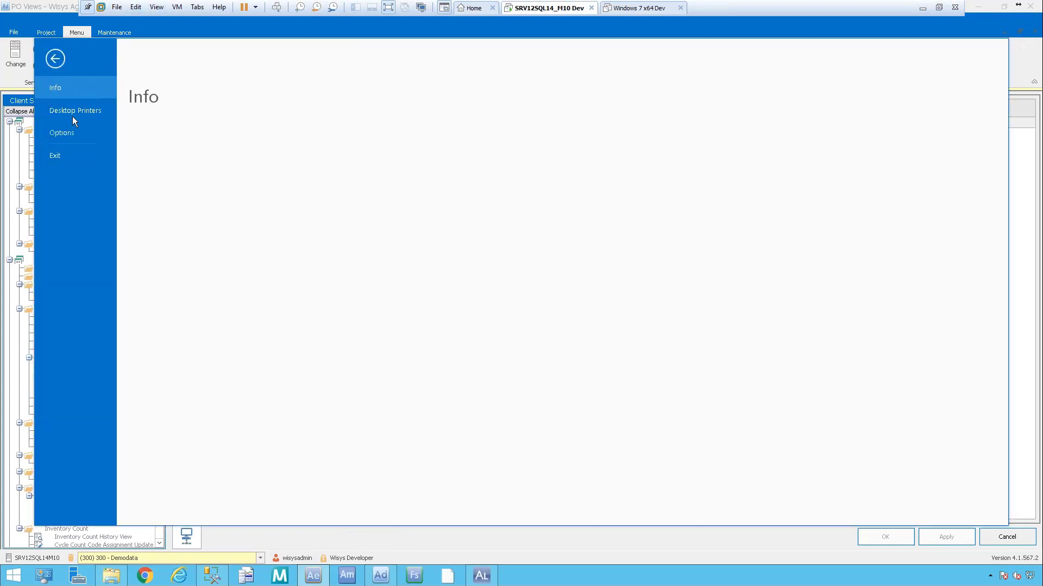
click(70, 130)
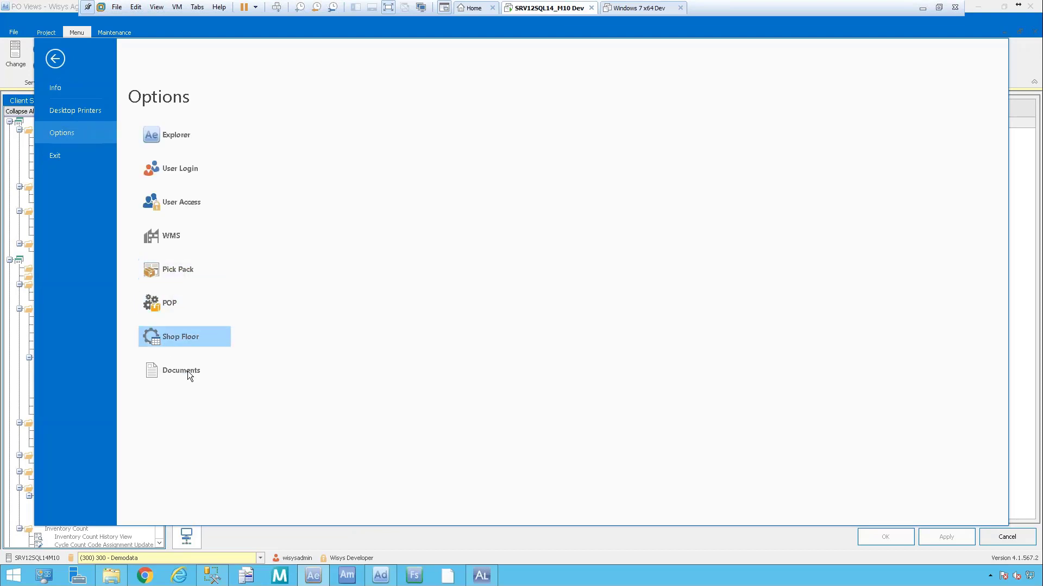
click(193, 375)
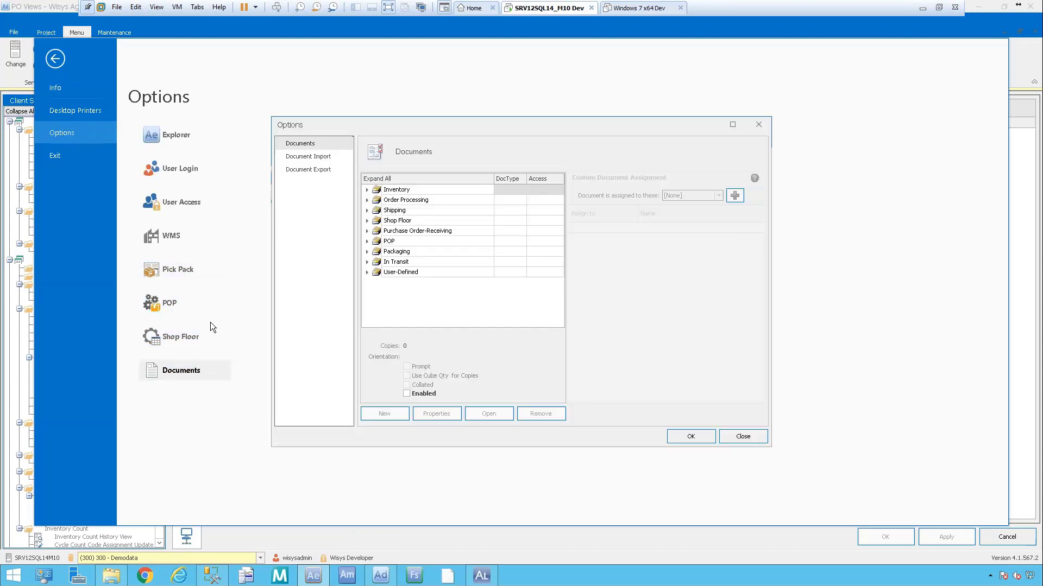
click(366, 189)
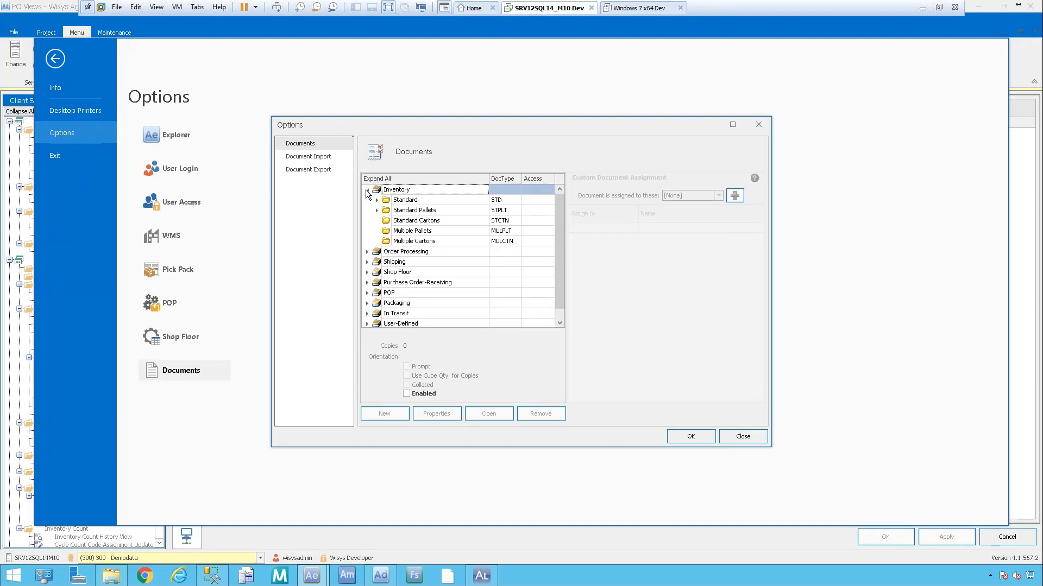
click(376, 200)
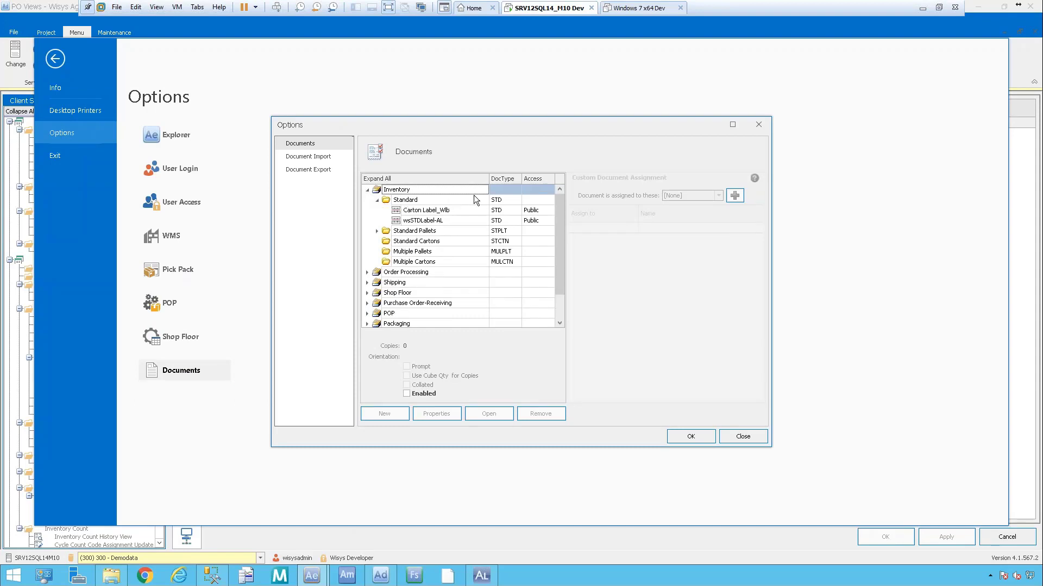
click(450, 222)
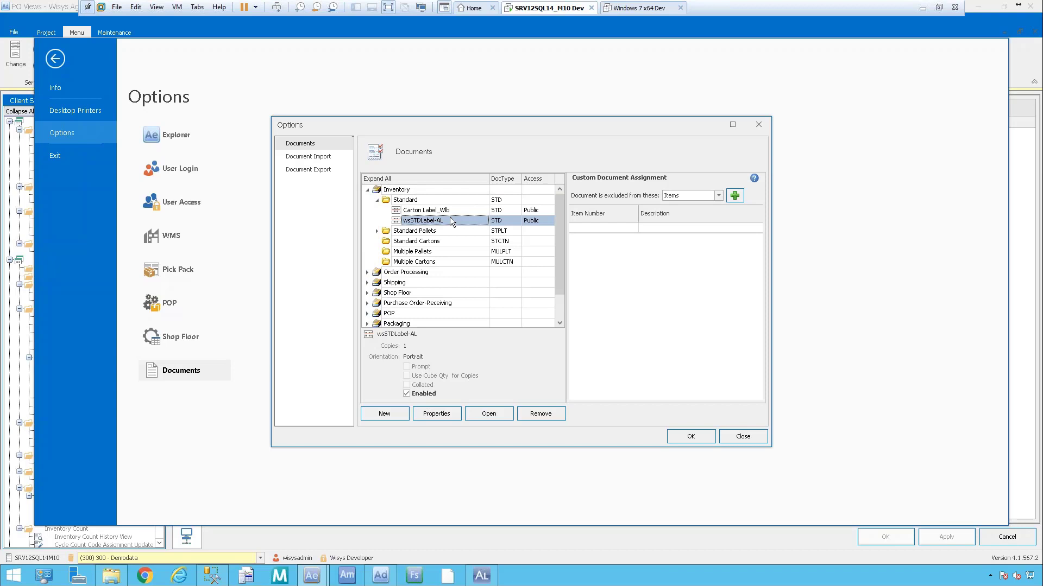
click(497, 416)
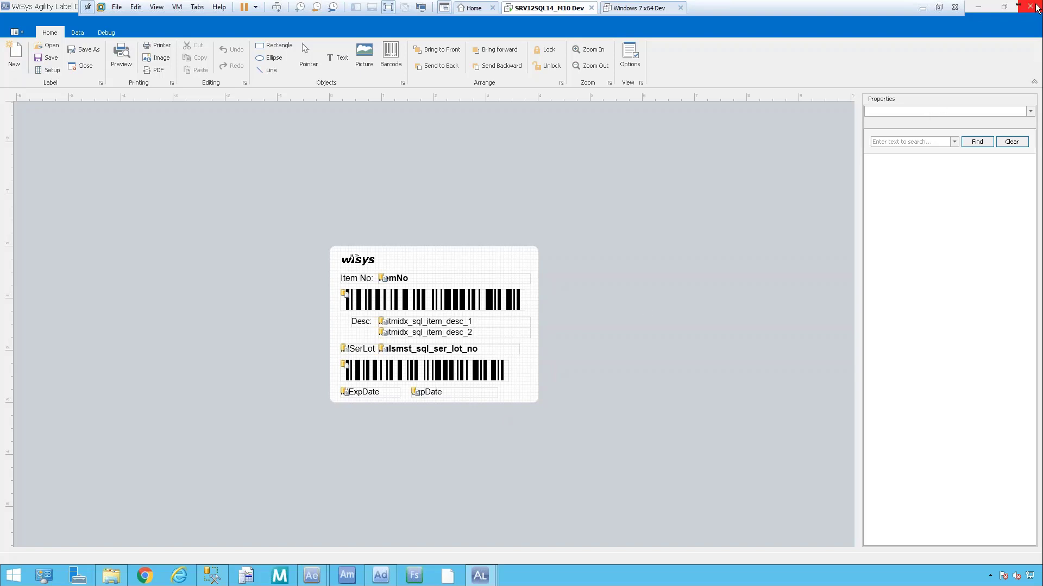
Close the label designer, the Documents options dialog, Options, and the PO Views window.
click(1031, 7)
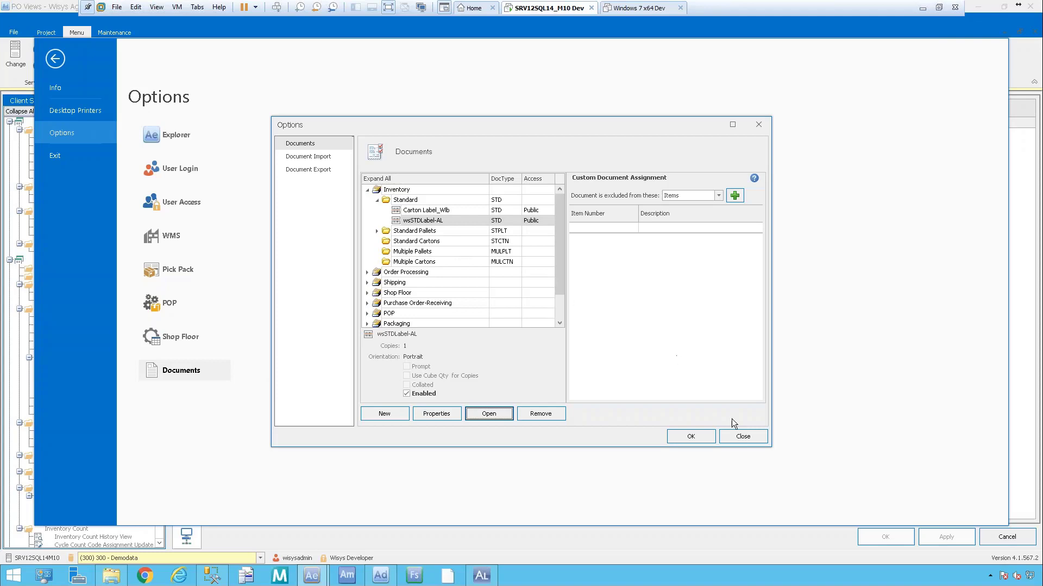
click(755, 435)
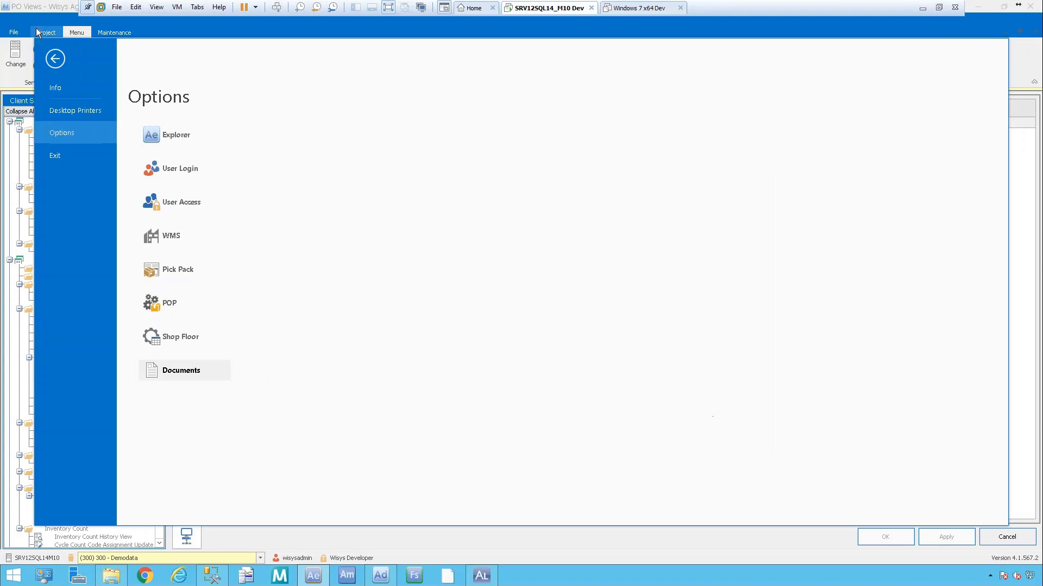
click(51, 59)
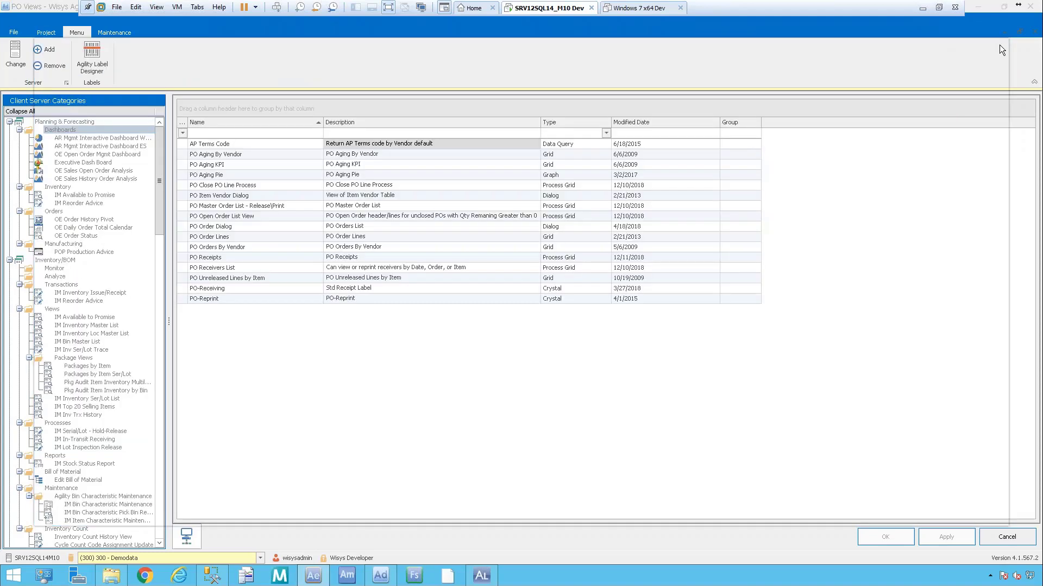
click(1030, 7)
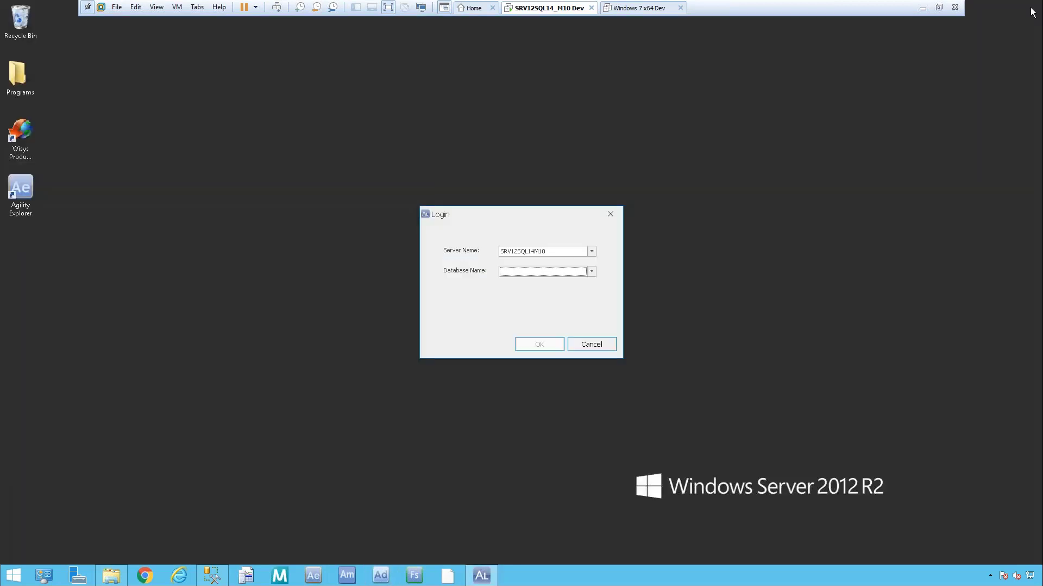
Relaunch Label Designer and log in to server SRV12SQL14M10, database 300.
click(609, 215)
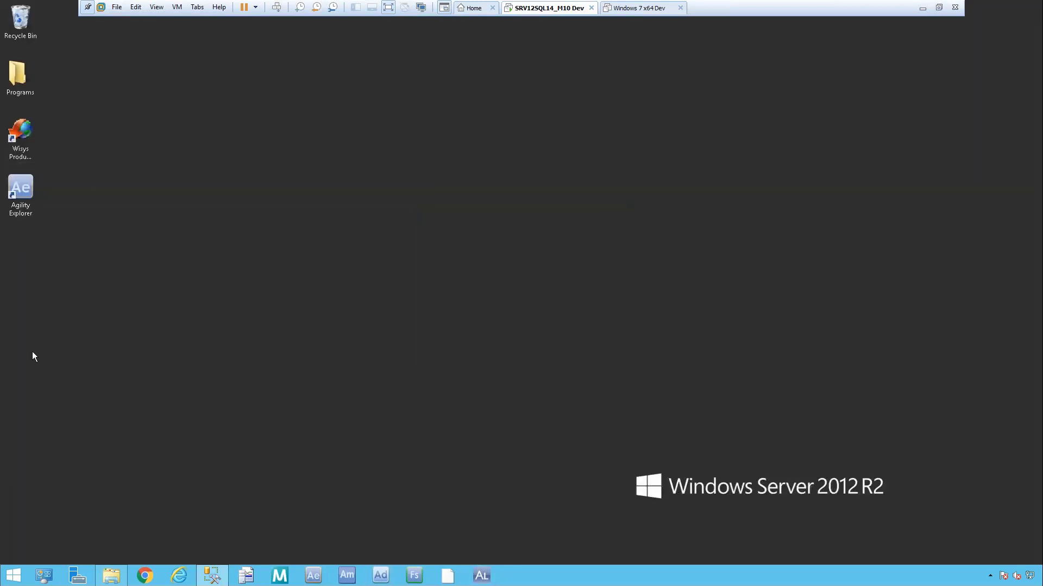
click(482, 577)
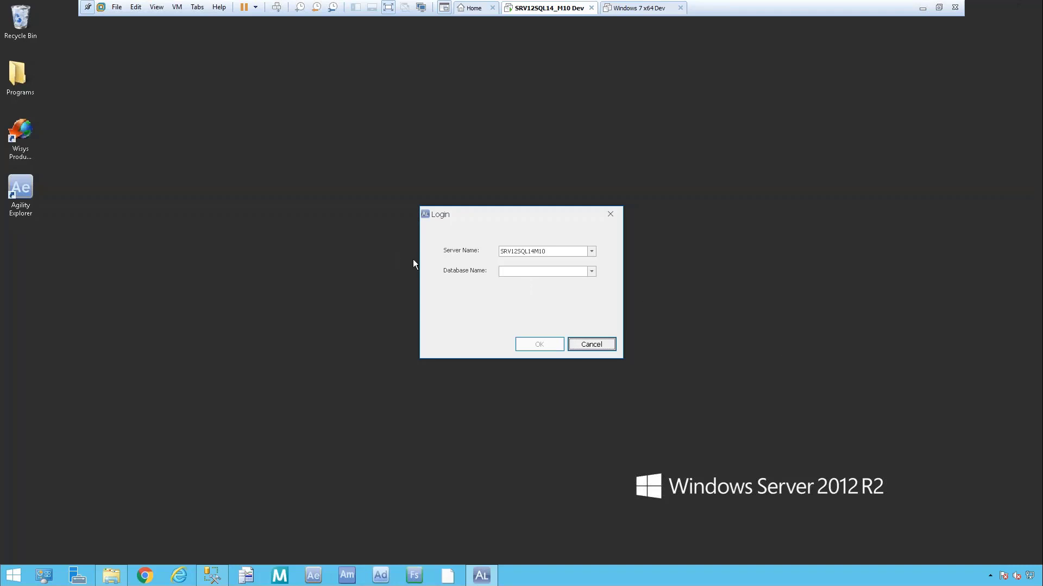
click(591, 252)
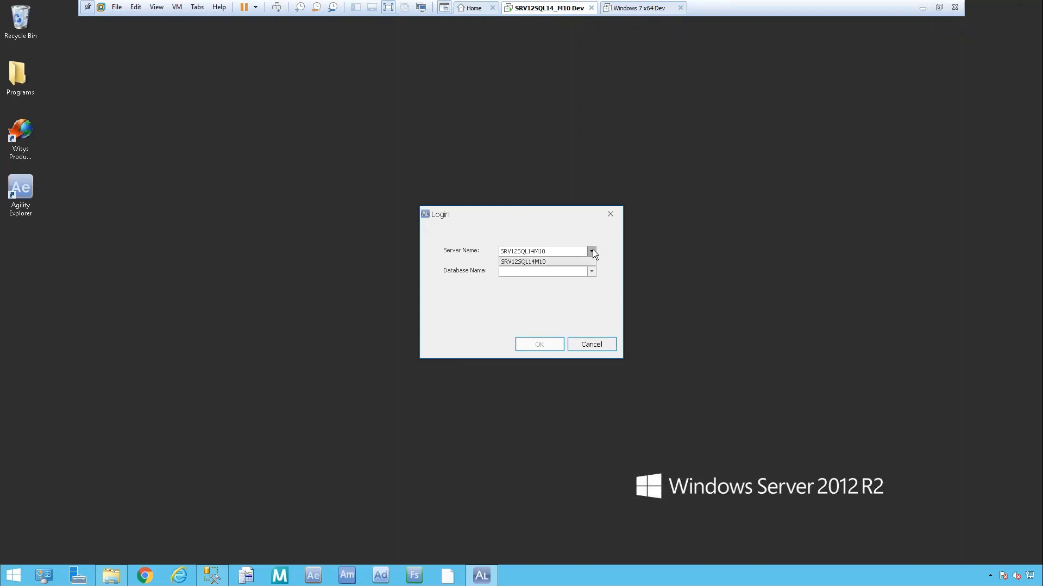
click(592, 252)
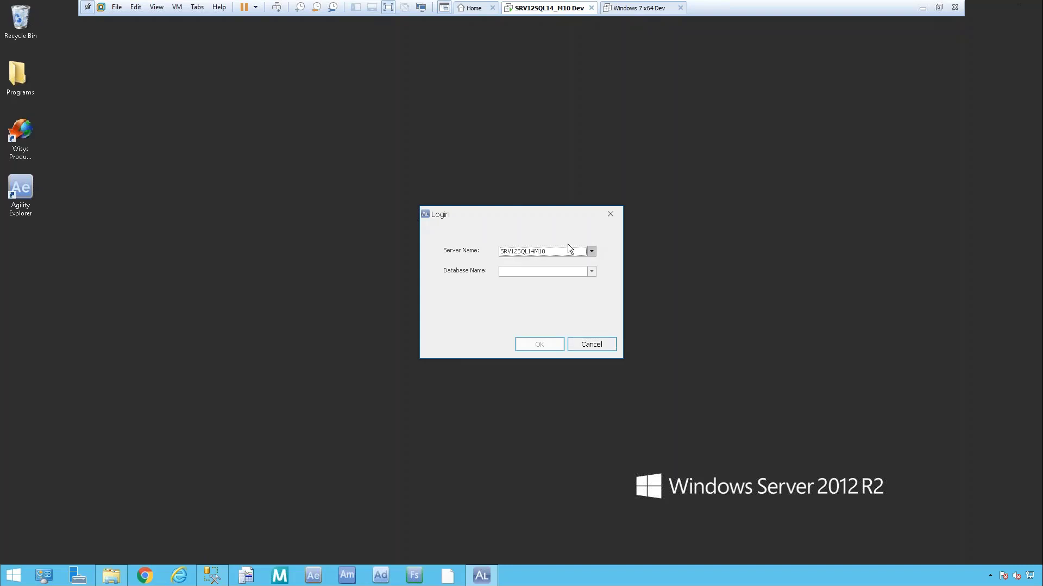
click(593, 271)
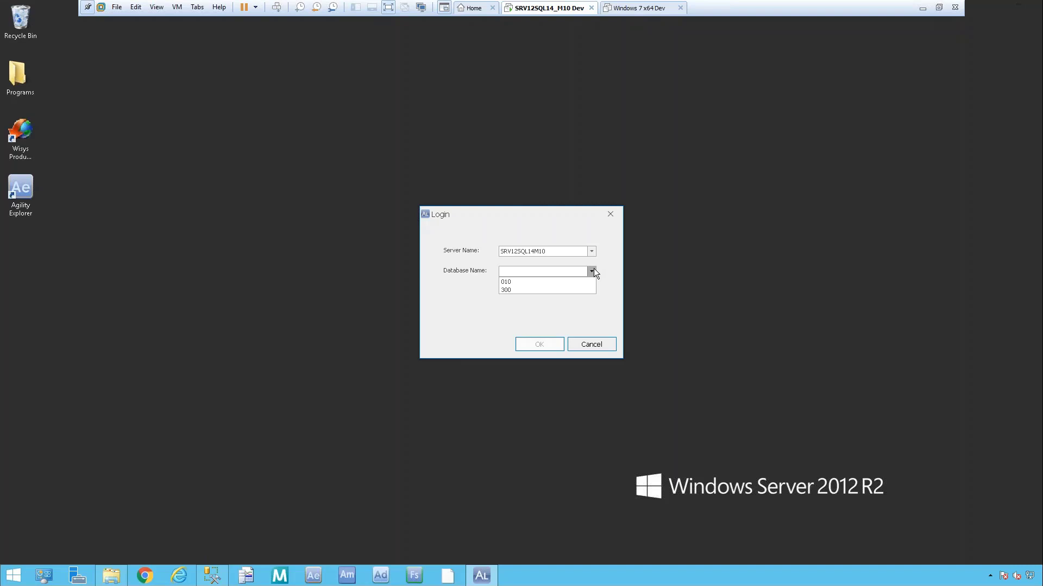
click(506, 291)
click(550, 345)
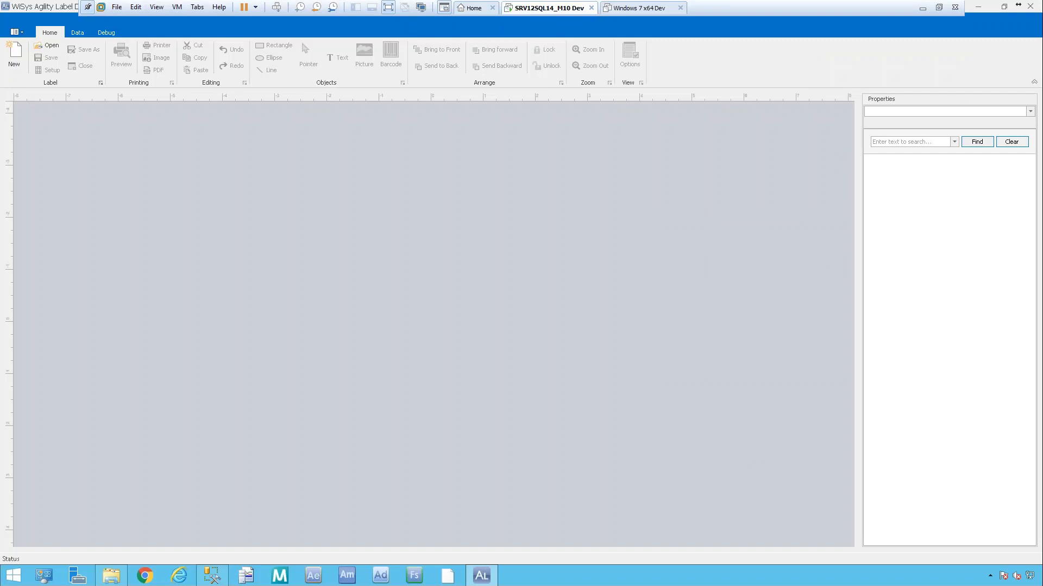
key(alt+Tab)
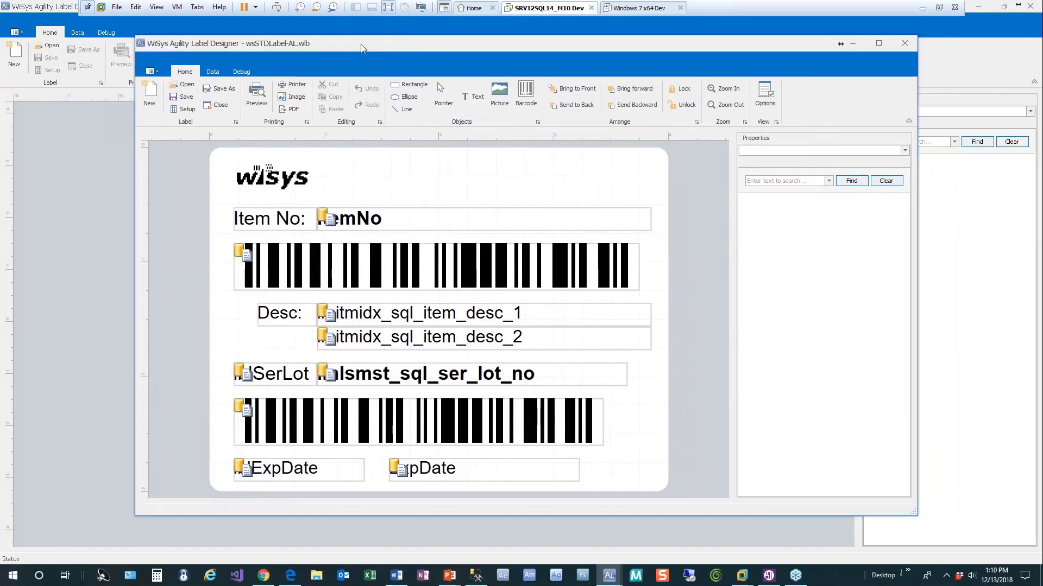
drag(360, 44, 359, 53)
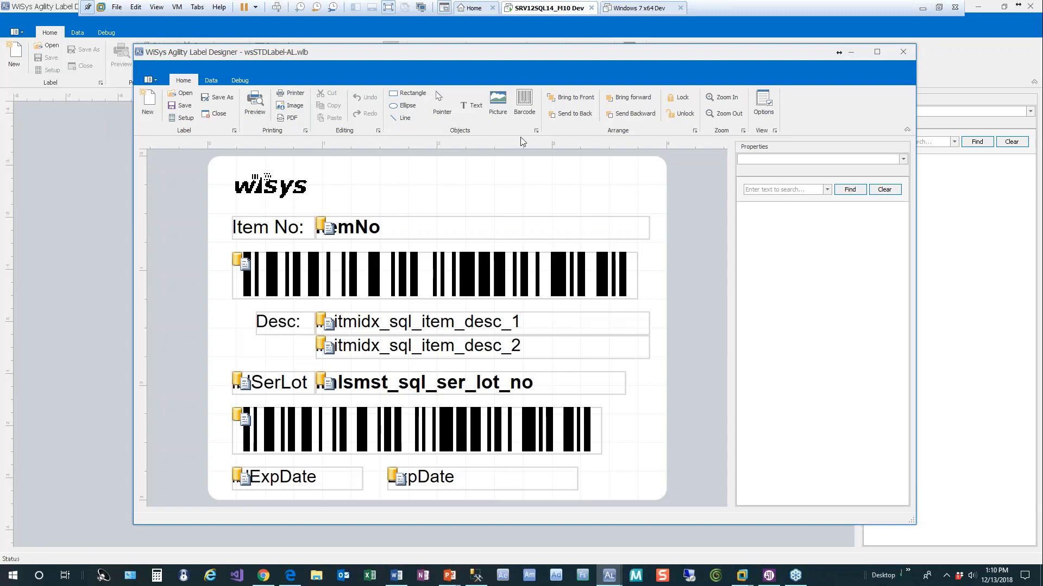
drag(618, 54, 0, 48)
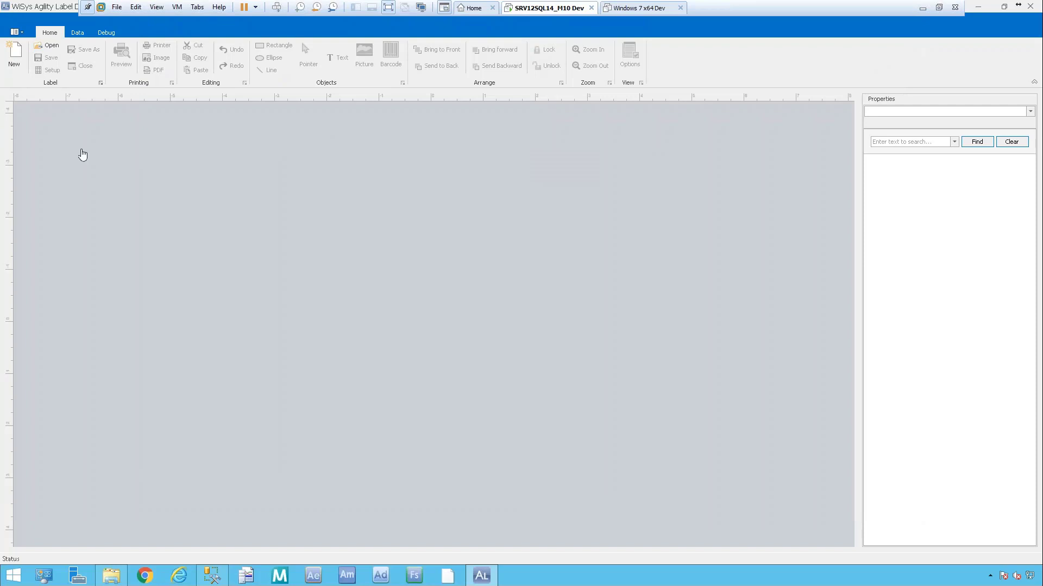
Create a new label with Inch units, width 4 and height 3.
click(15, 61)
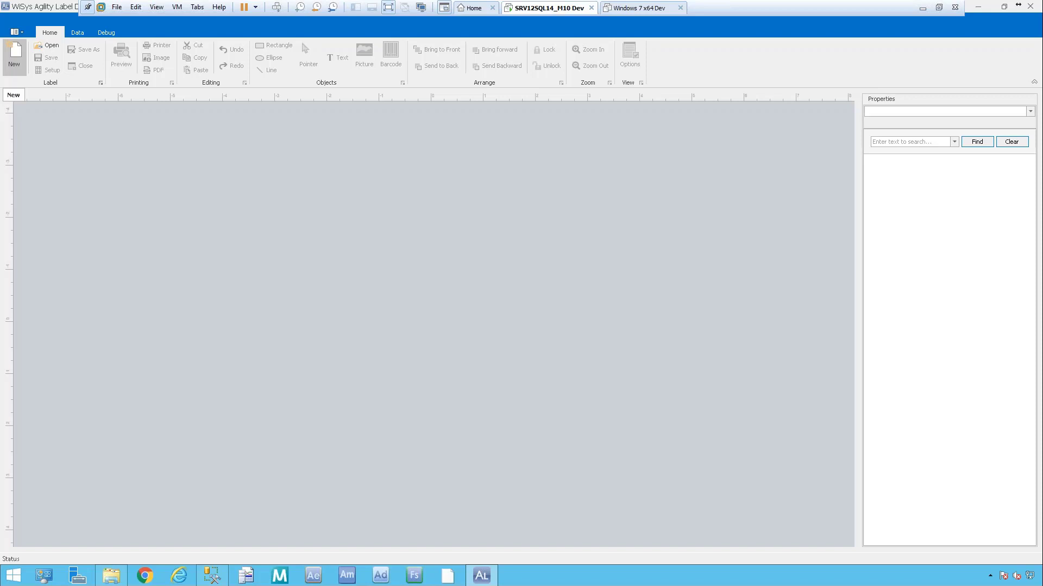
click(15, 61)
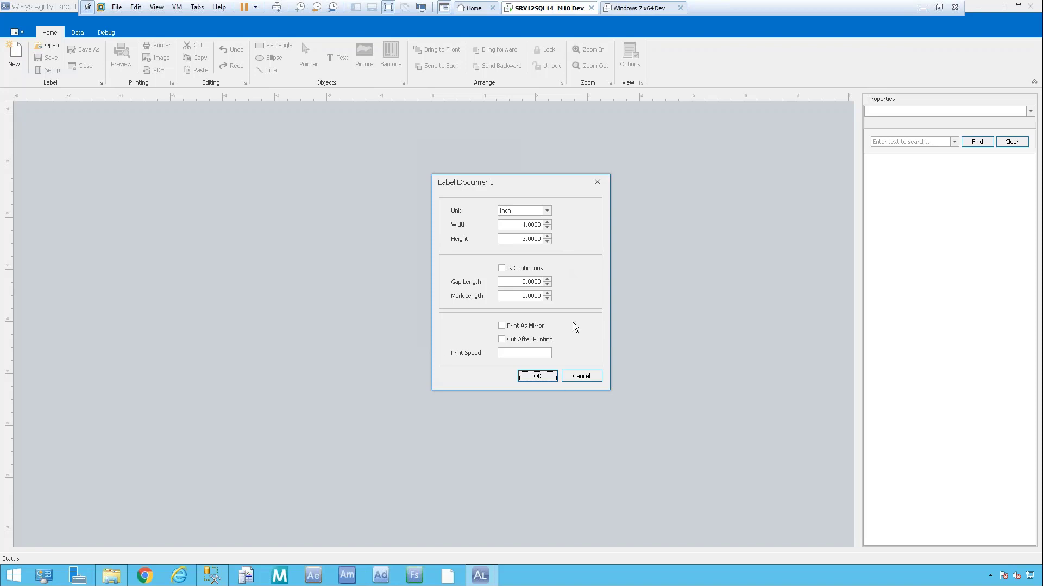
click(537, 376)
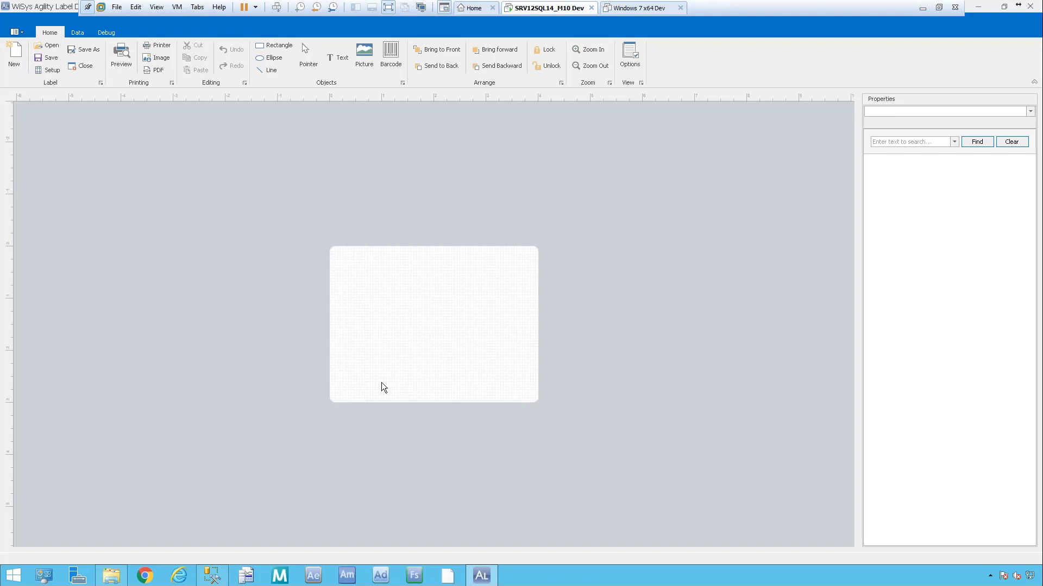
Uncheck Show Grid and Snap To Grid, clear the grid Size value, and apply the options.
click(631, 57)
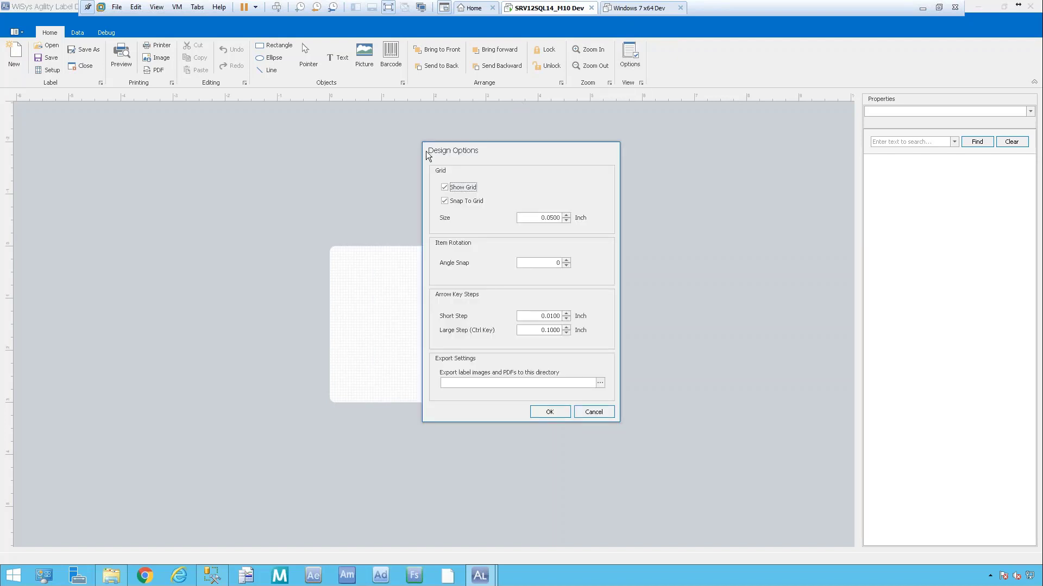
click(445, 187)
click(445, 201)
click(444, 188)
click(552, 219)
key(BackSpace)
key(BackSpace)
key(BackSpace)
key(BackSpace)
click(550, 412)
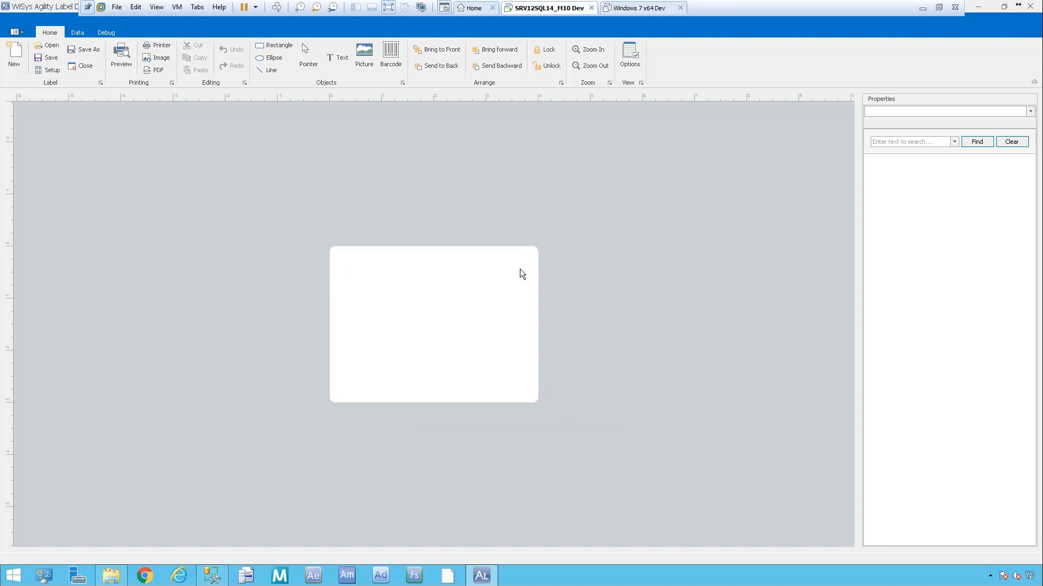
click(630, 51)
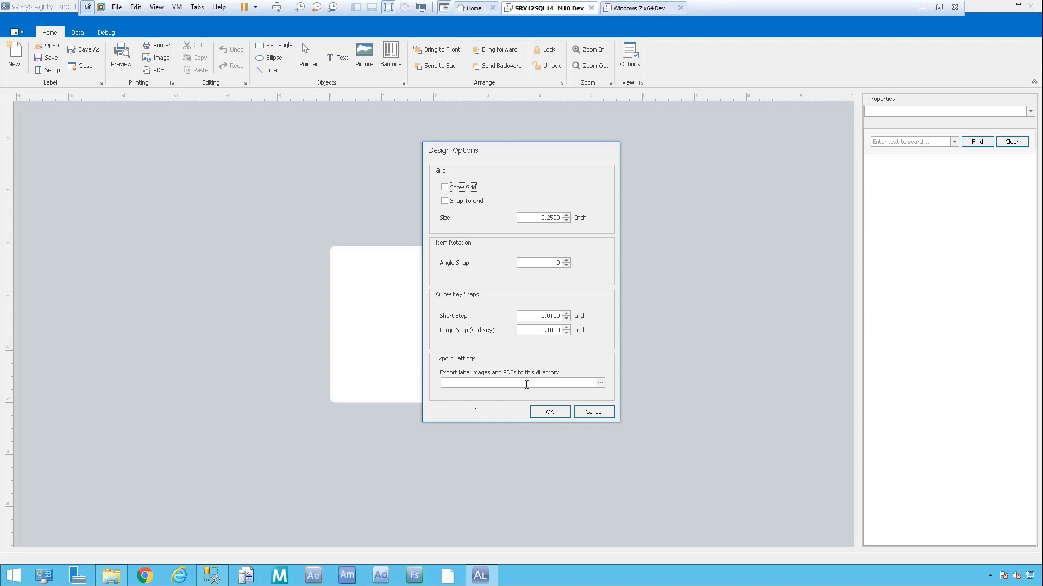
click(550, 413)
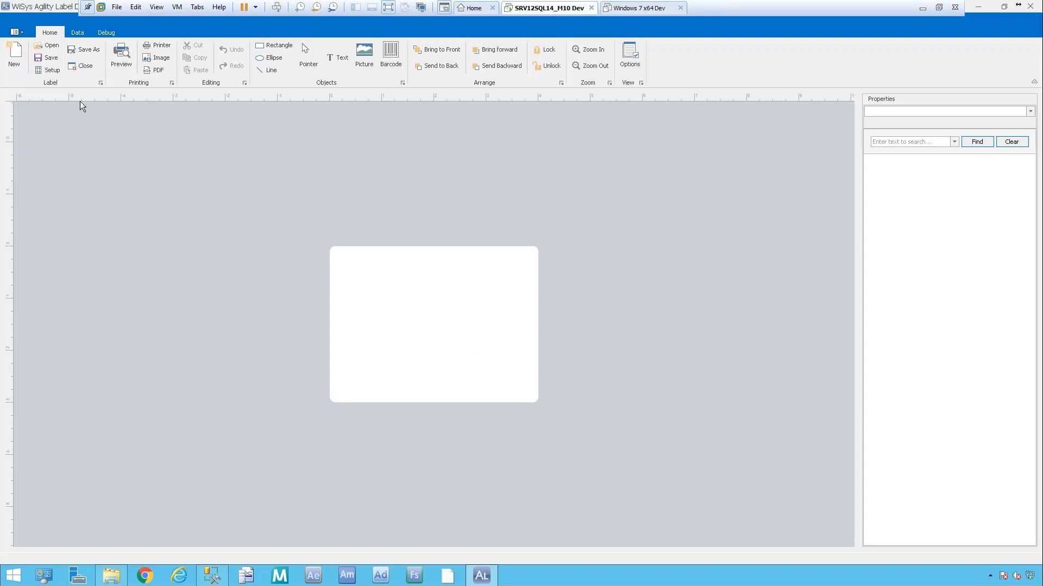
Open the SQL Query designer, show Expression Builder and Table List, and open Parameter List.
click(77, 32)
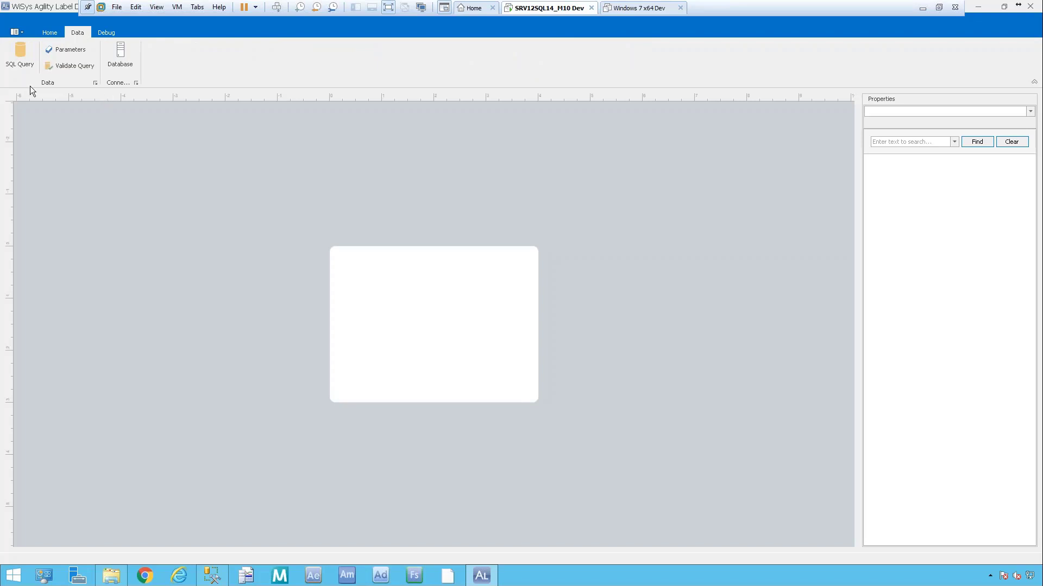
click(25, 54)
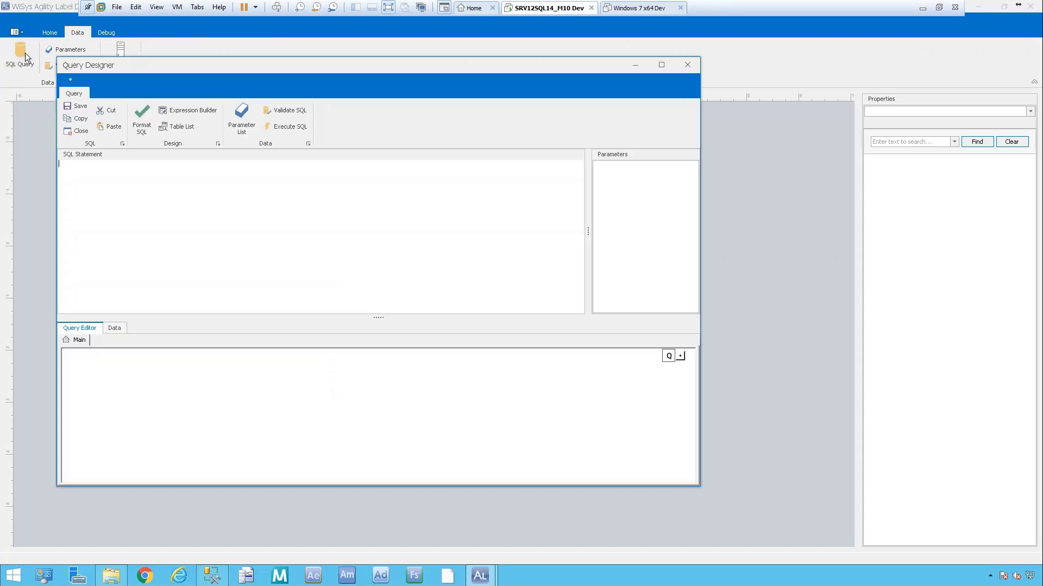
drag(278, 65, 351, 86)
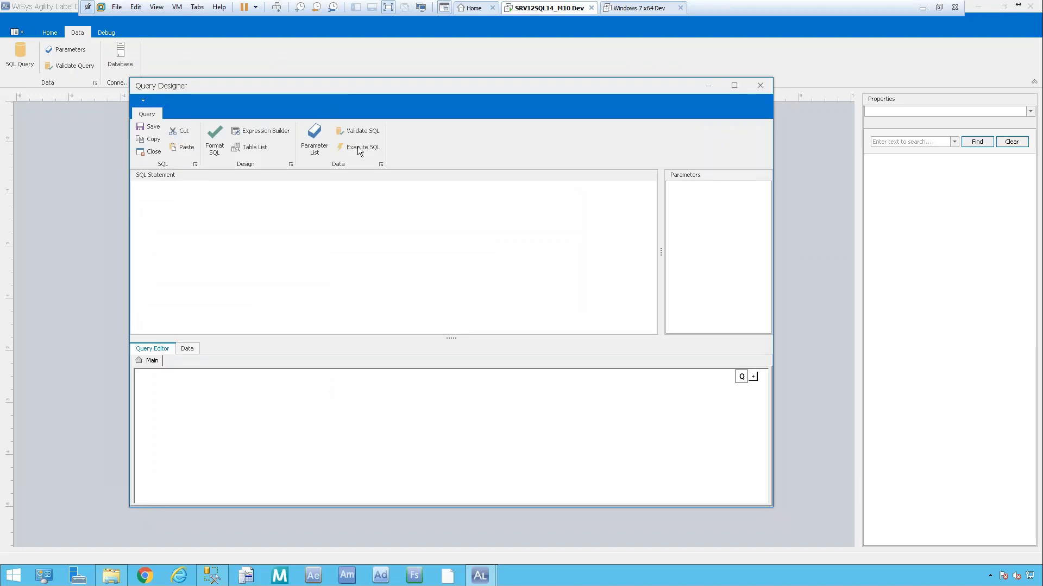
click(512, 237)
click(269, 128)
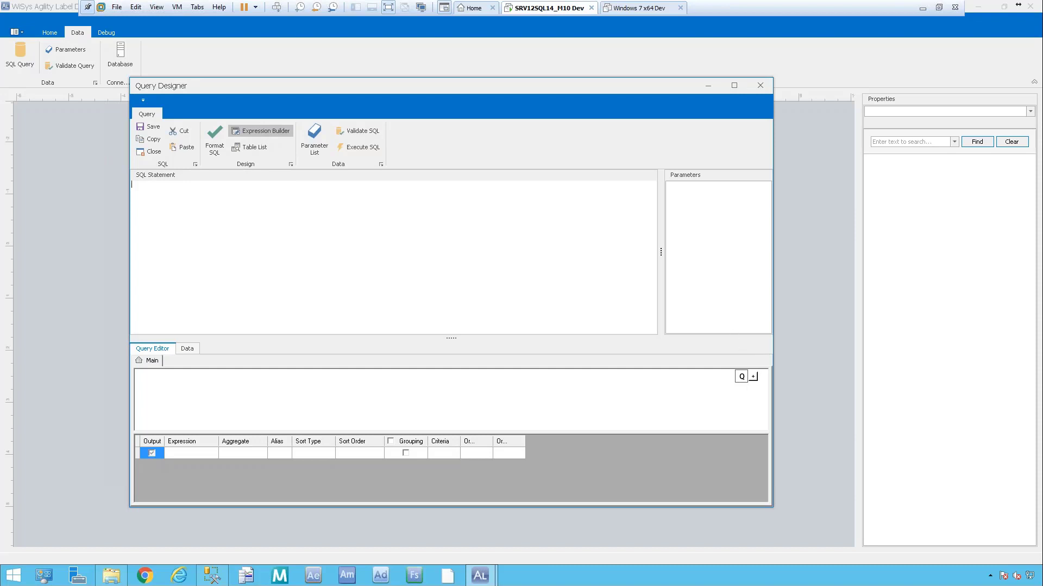
click(250, 147)
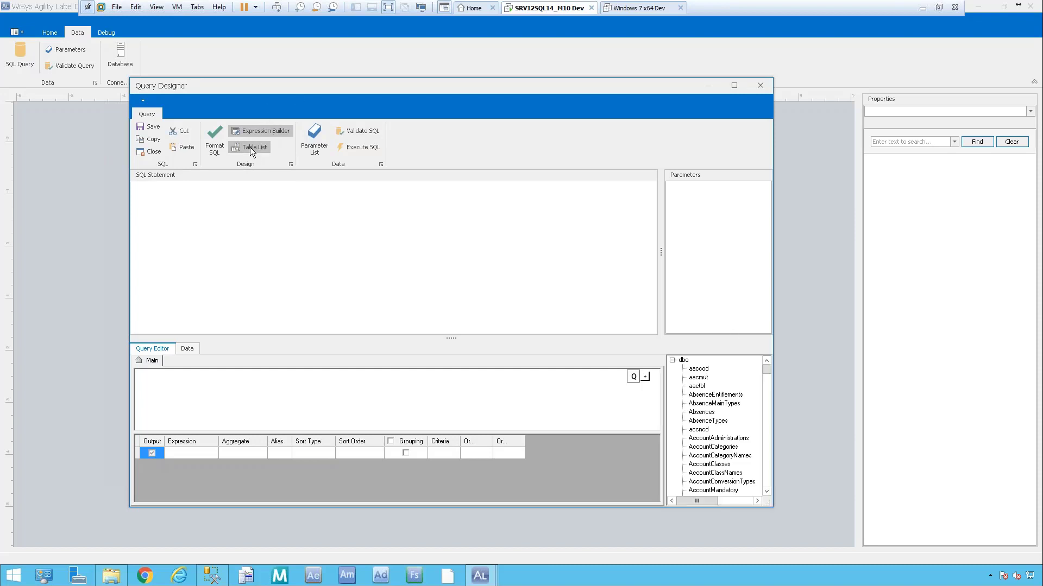
click(314, 139)
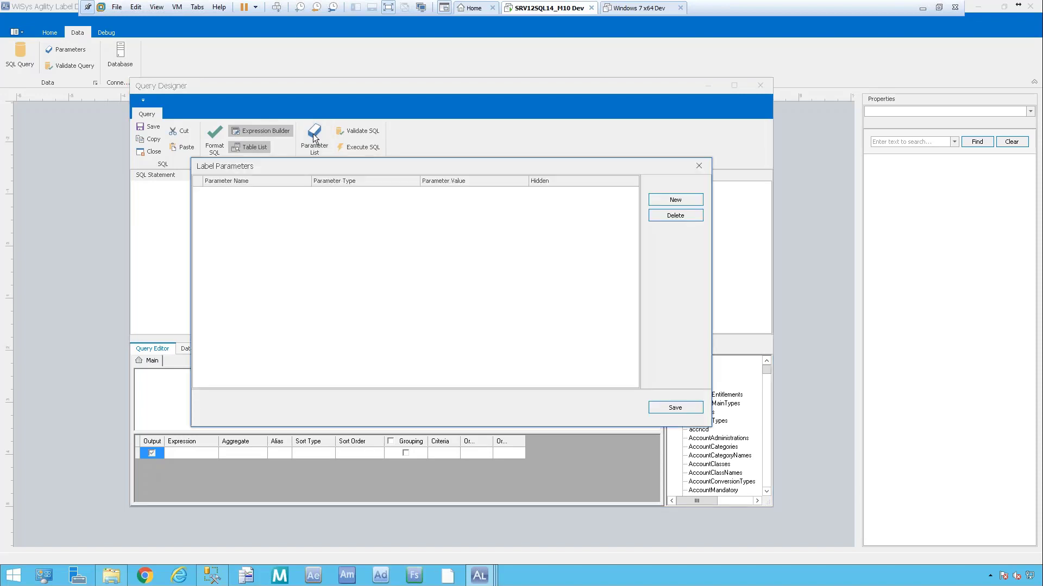
Close the empty Label Parameters dialog.
click(704, 167)
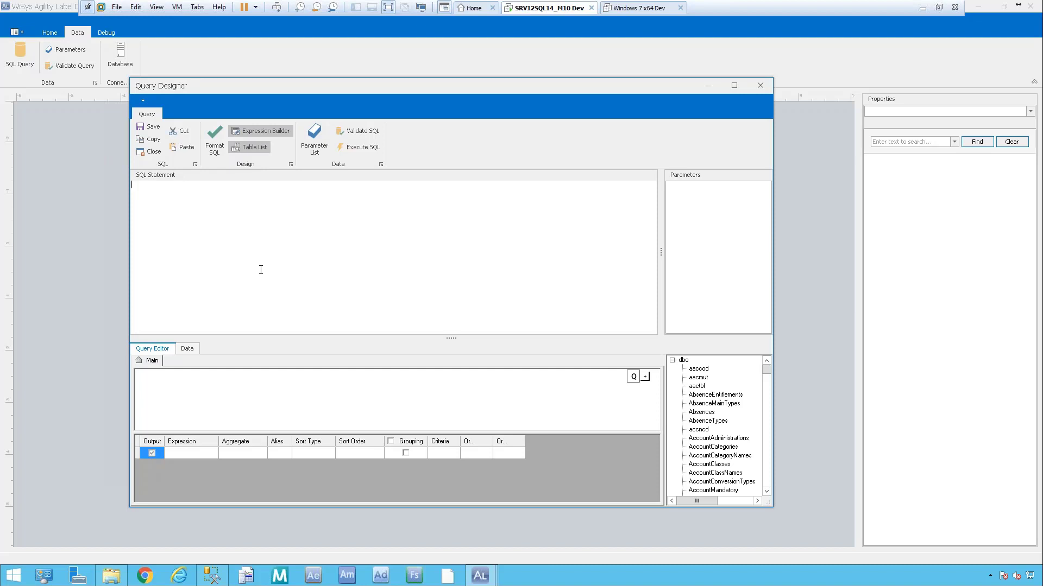
Scroll the Table List and add the iminvloc_wv table to the query.
click(261, 270)
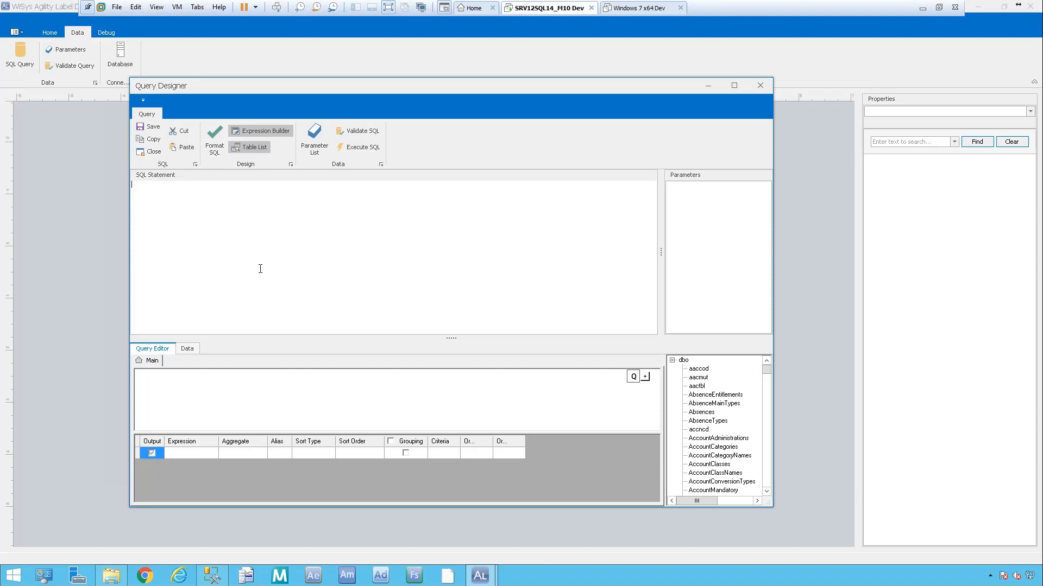
drag(767, 370, 768, 405)
click(712, 397)
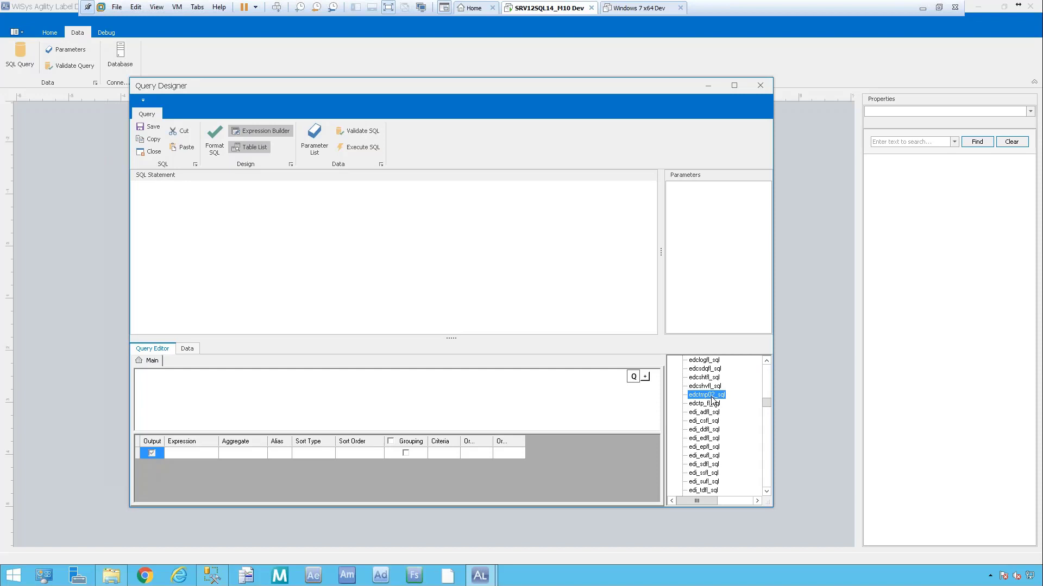
key(Page_Down)
key(Page_Down)
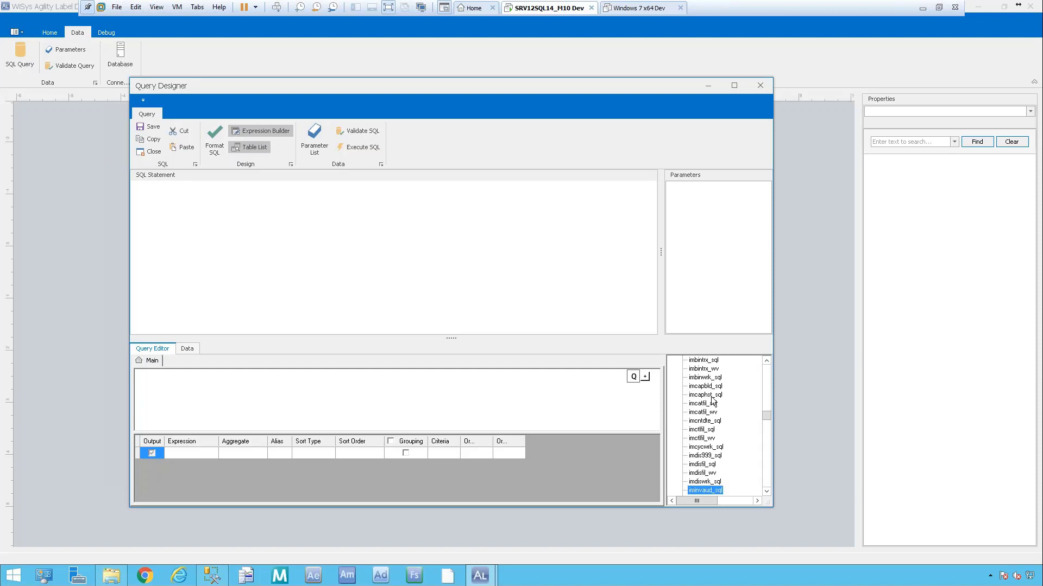
scroll(738, 422, down, 3)
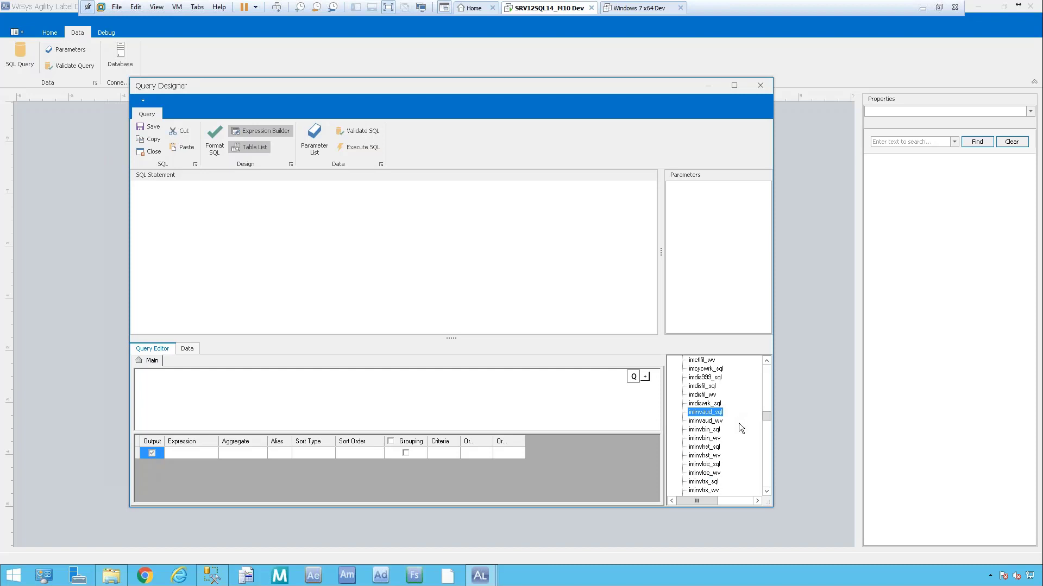
scroll(738, 423, down, 2)
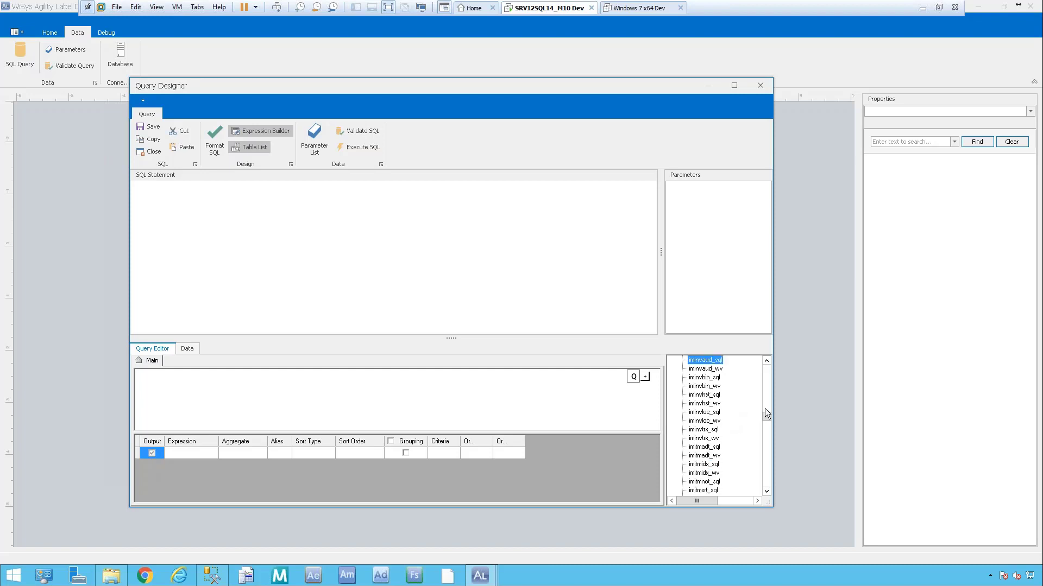
double_click(707, 422)
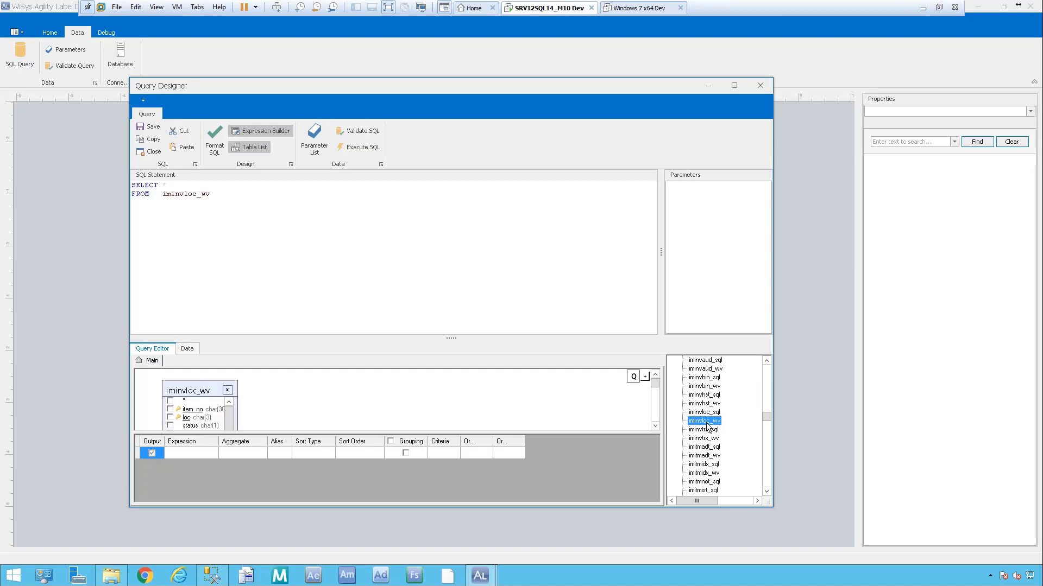
Add the imitmidx_wv and imlsmst_wv tables and enlarge the query editor.
drag(449, 337, 450, 242)
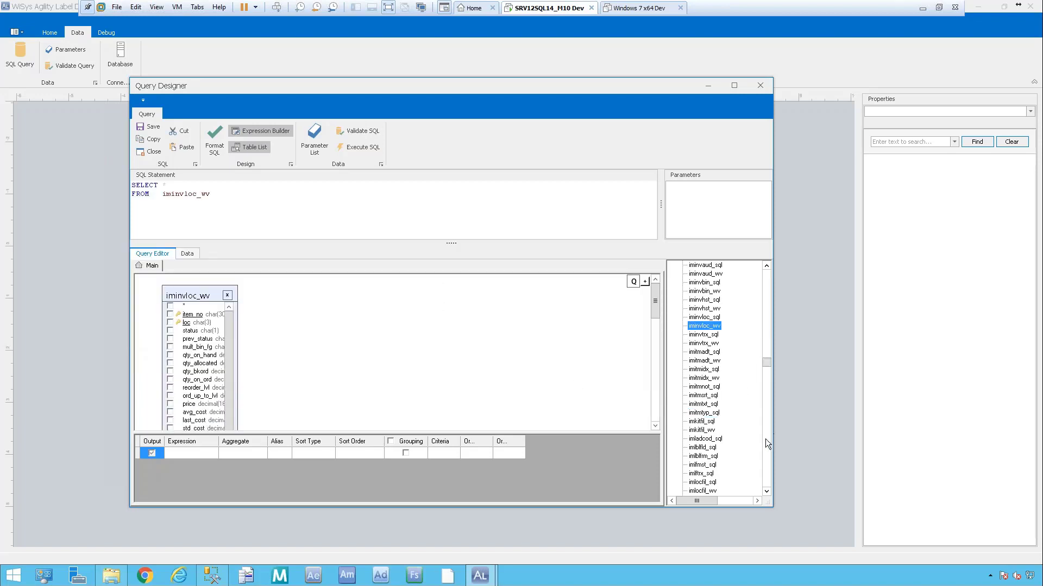
double_click(714, 379)
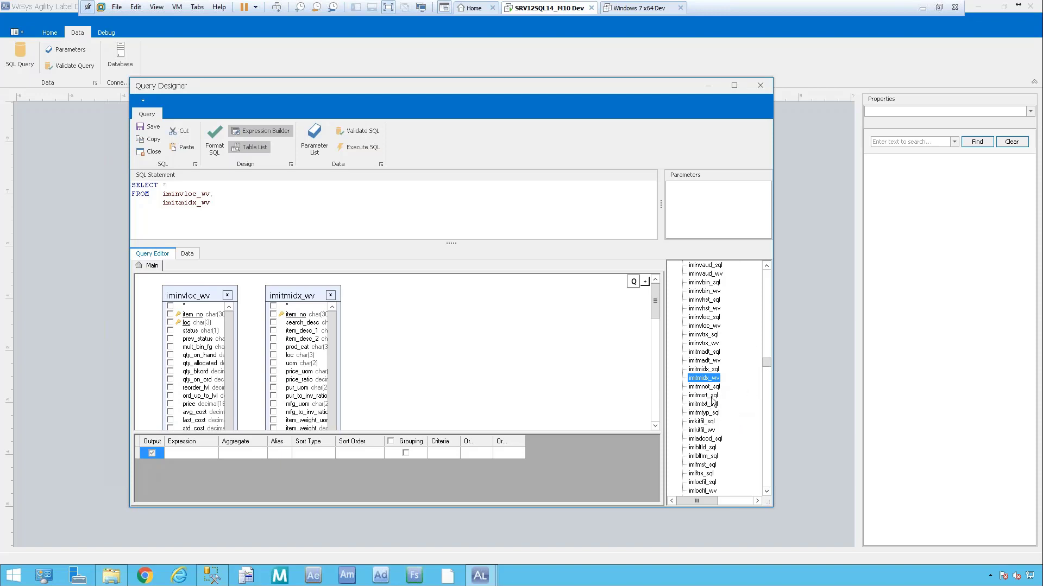
scroll(714, 399, down, 3)
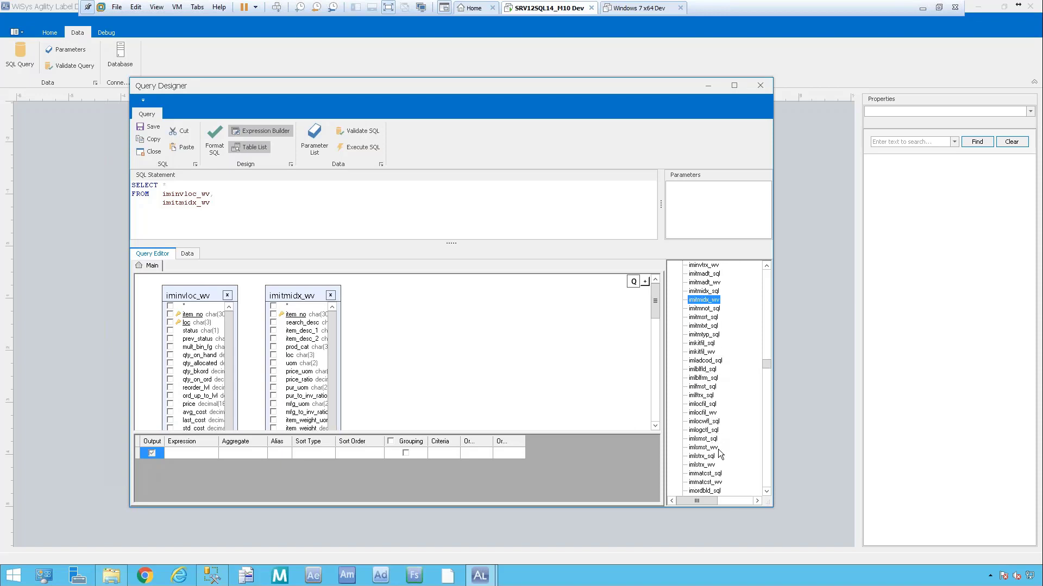
double_click(706, 448)
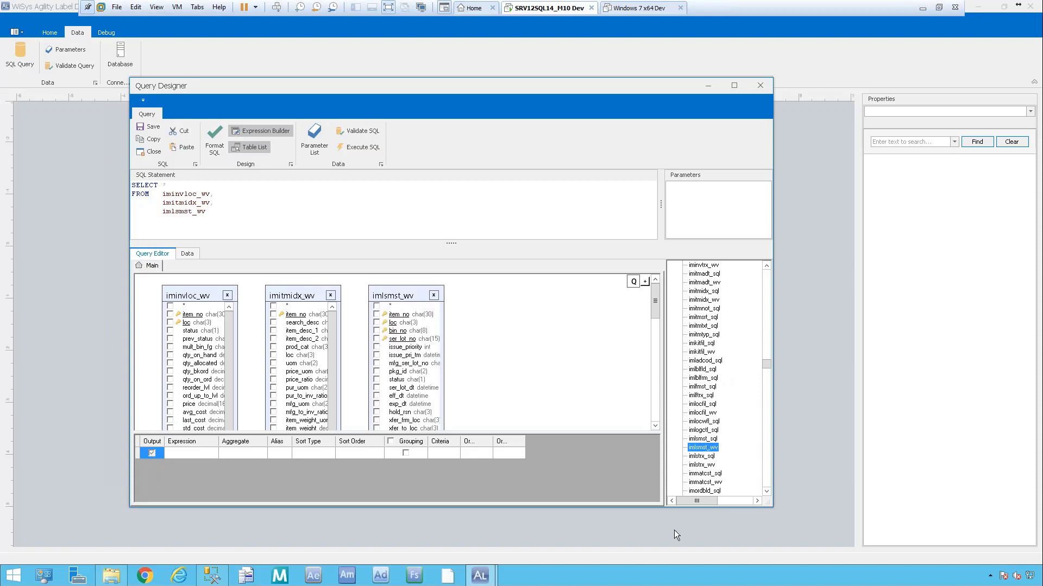
drag(771, 507, 771, 528)
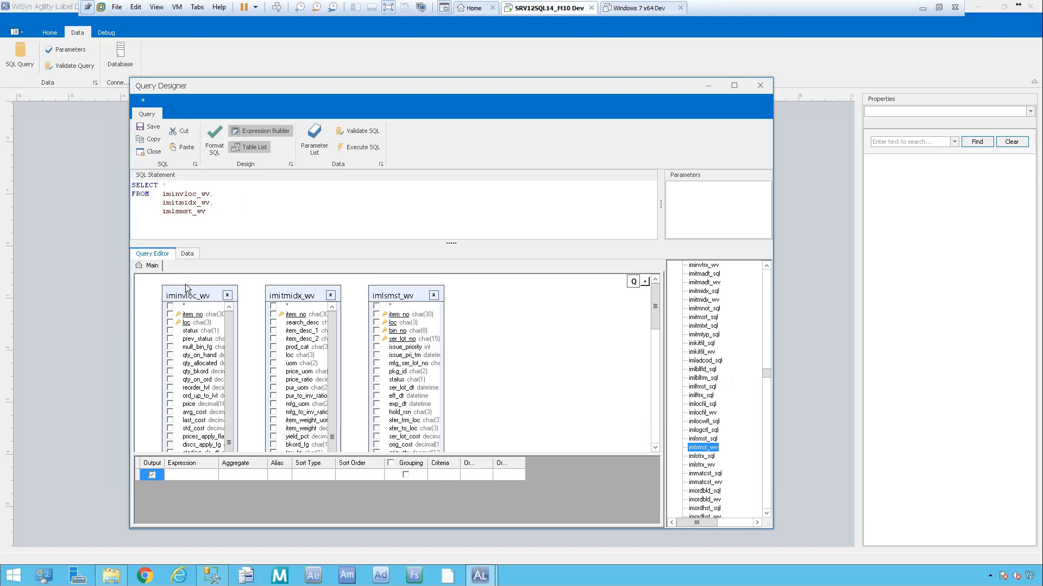
Join iminvloc_wv to imitmidx_wv on item_no, then rearrange and widen the three table boxes.
click(199, 315)
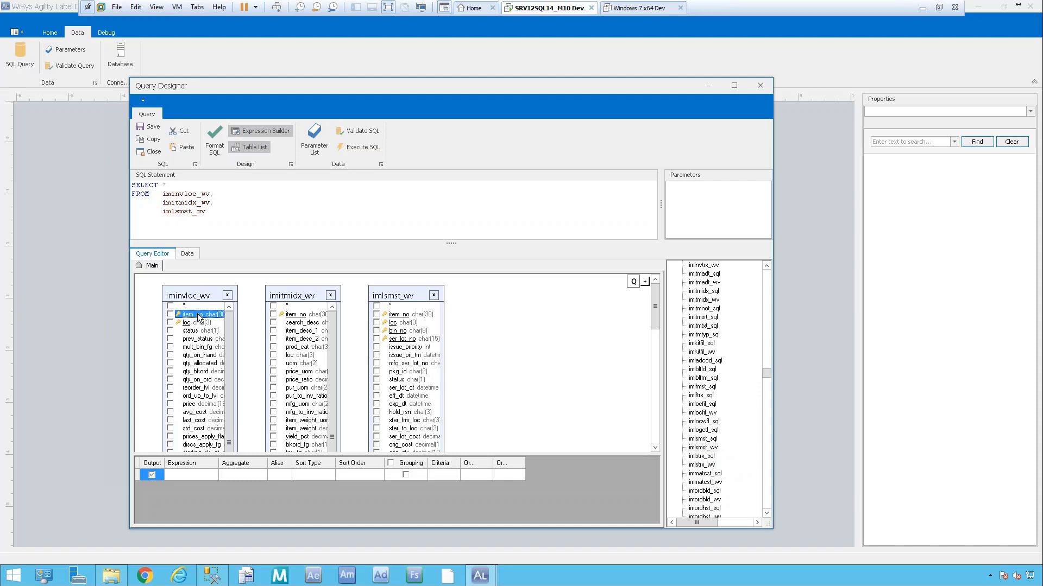
mouse_move(198, 316)
mouse_down()
mouse_move(309, 319)
mouse_move(296, 319)
mouse_up()
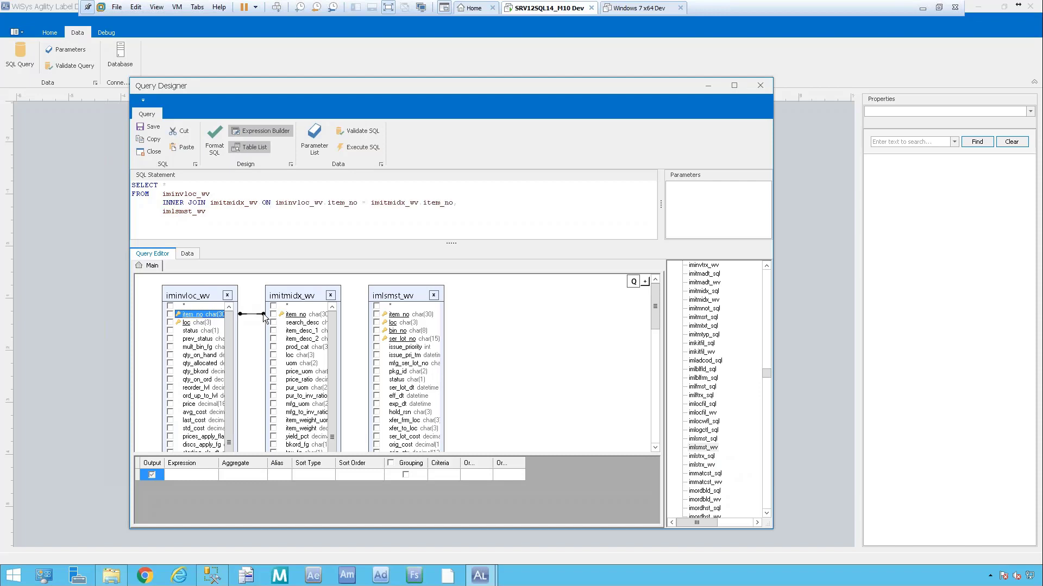
drag(316, 291, 295, 353)
drag(364, 296, 452, 302)
drag(286, 354, 324, 343)
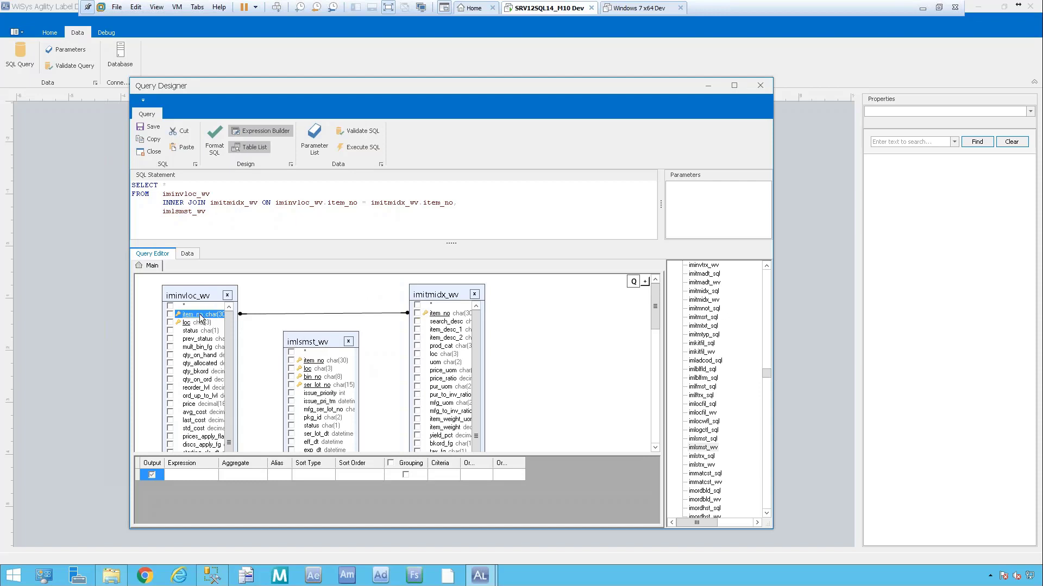
drag(429, 298, 432, 297)
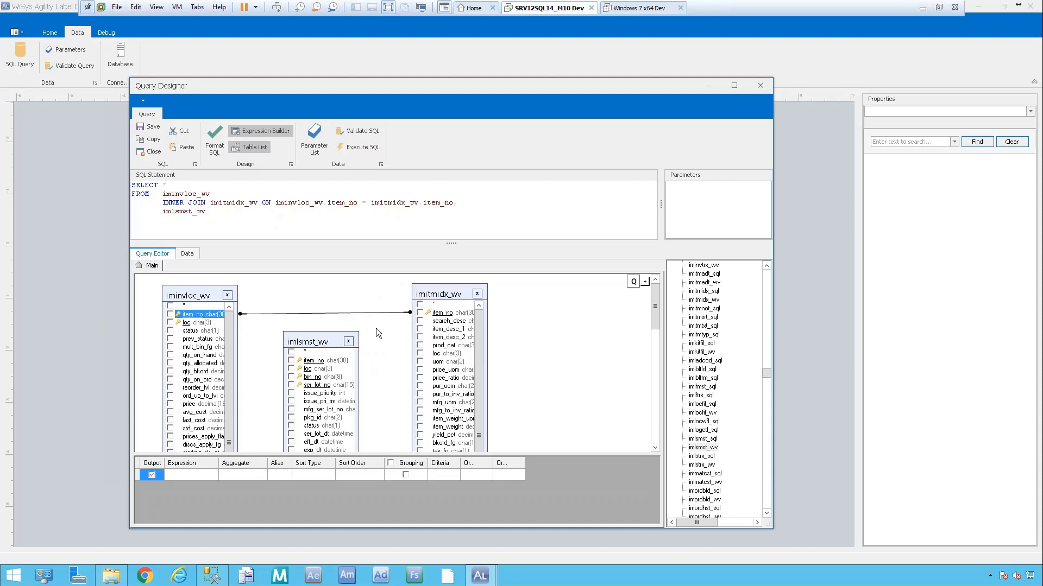
drag(358, 405, 384, 406)
drag(484, 397, 572, 397)
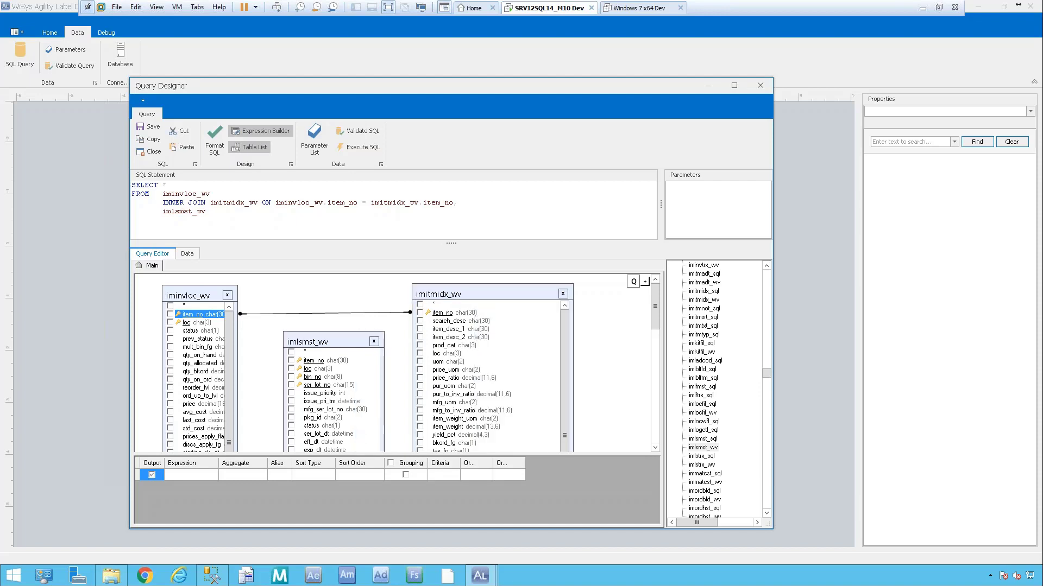
drag(238, 408, 265, 408)
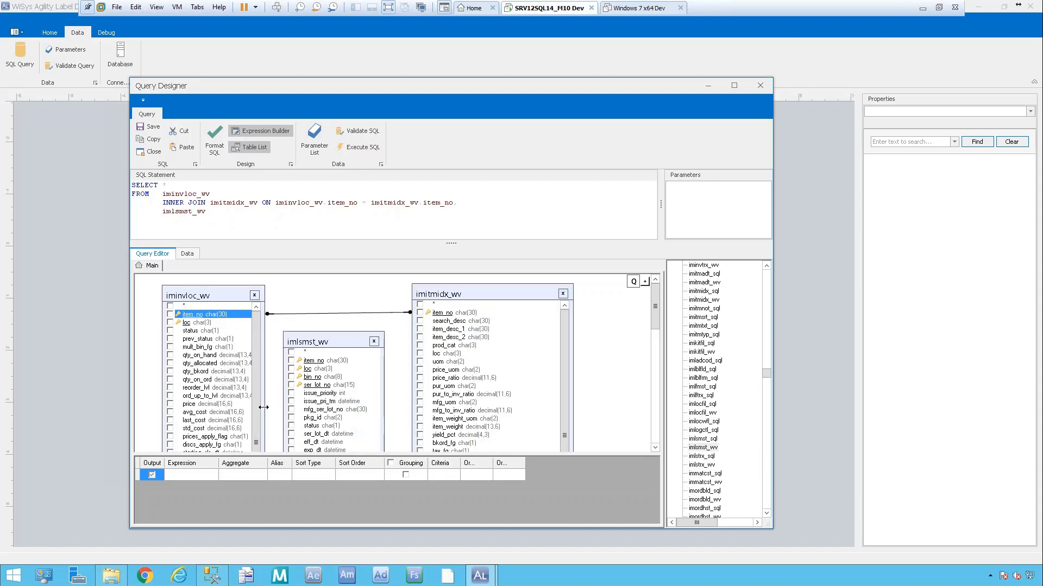
Join imlsmst_wv to iminvloc_wv on item_no and loc.
click(331, 343)
drag(331, 343, 344, 341)
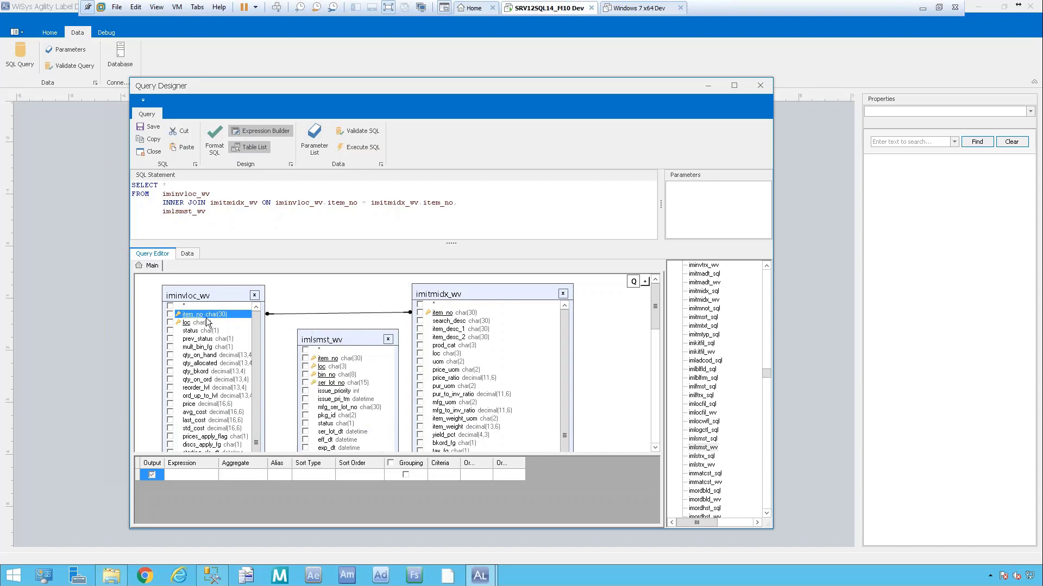
drag(195, 319, 328, 359)
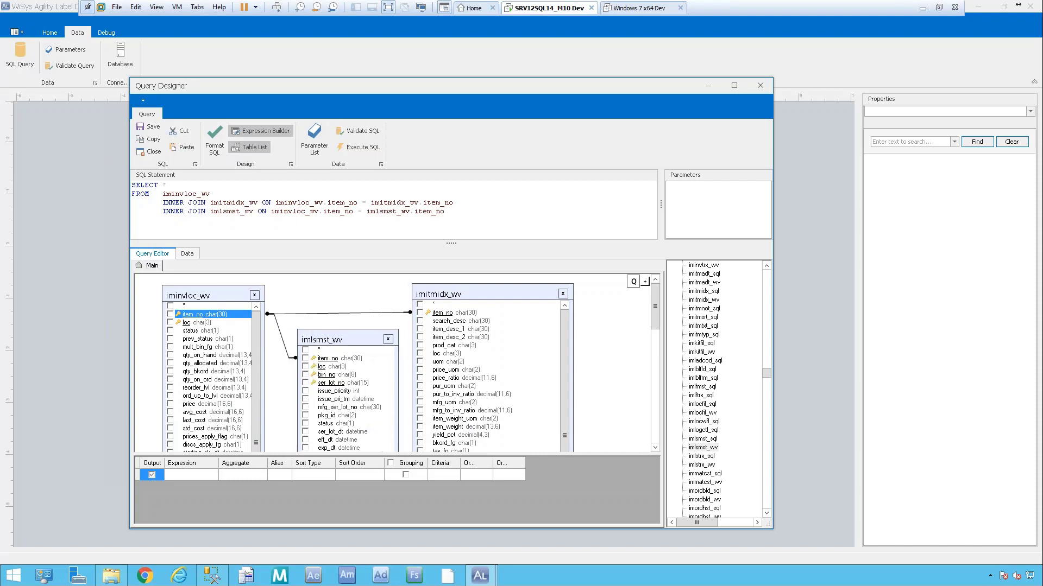
click(194, 324)
drag(194, 325, 321, 368)
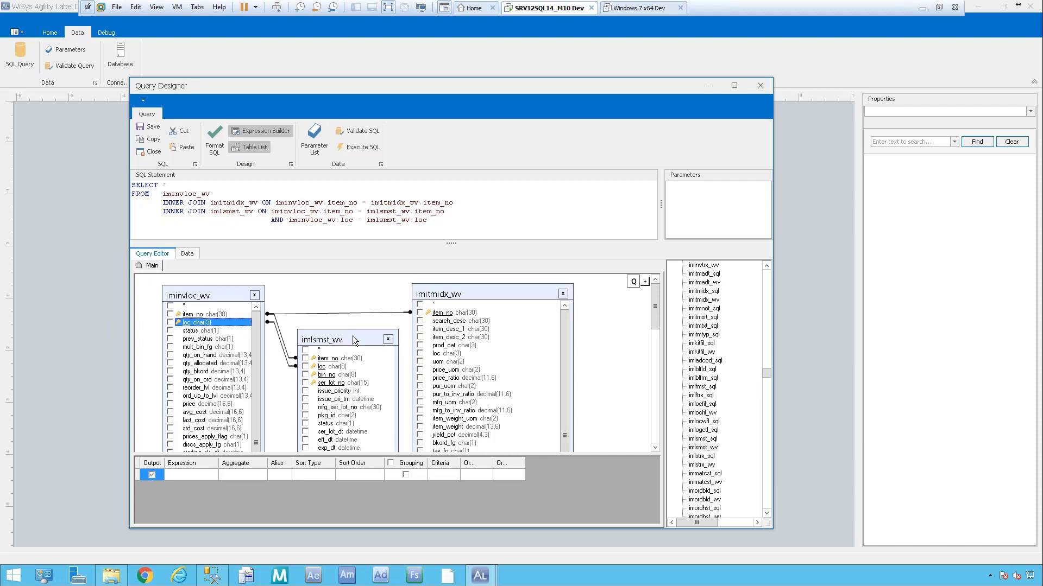
mouse_move(358, 340)
mouse_down()
mouse_move(374, 338)
mouse_move(368, 331)
mouse_up()
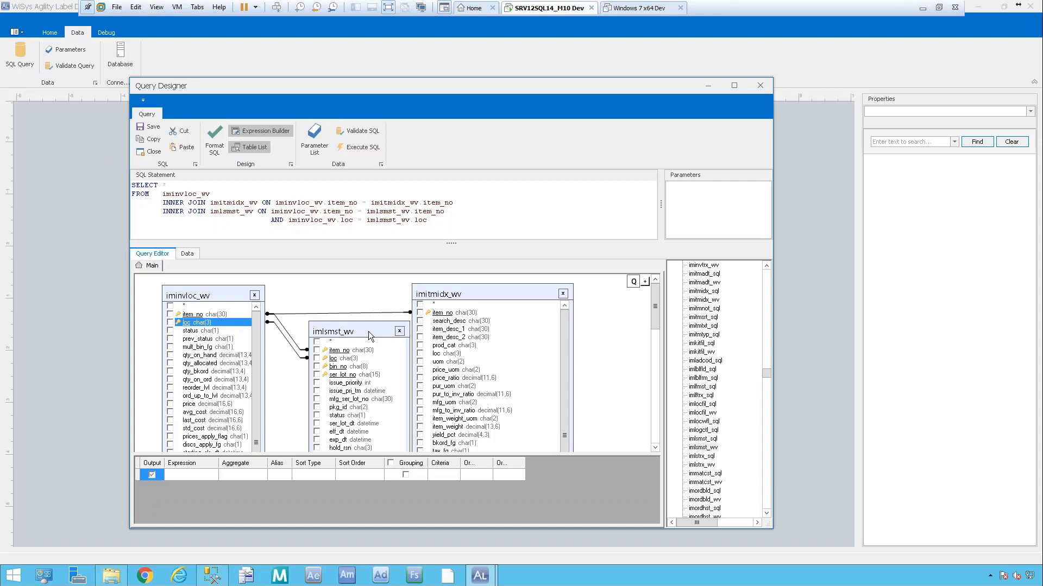
Change the iminvloc_wv–imlsmst_wv join to a left join with Select All From Left.
right_click(295, 355)
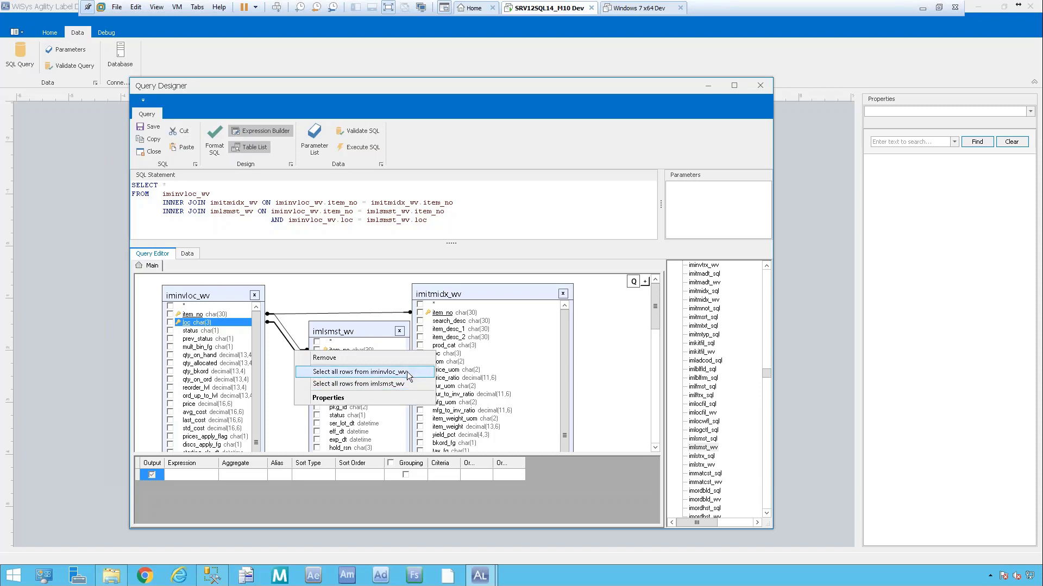
click(328, 399)
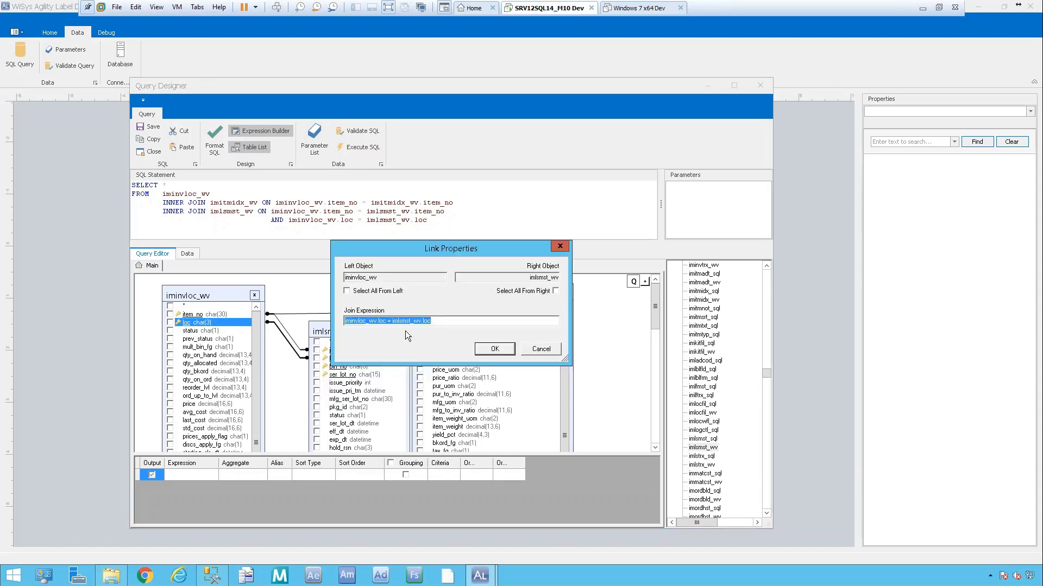
click(346, 292)
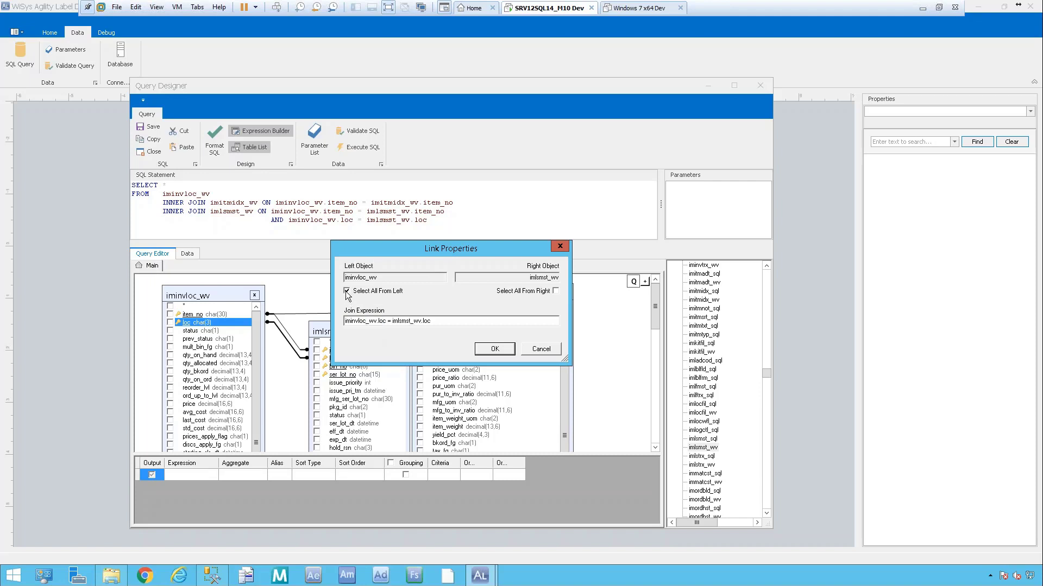
click(494, 349)
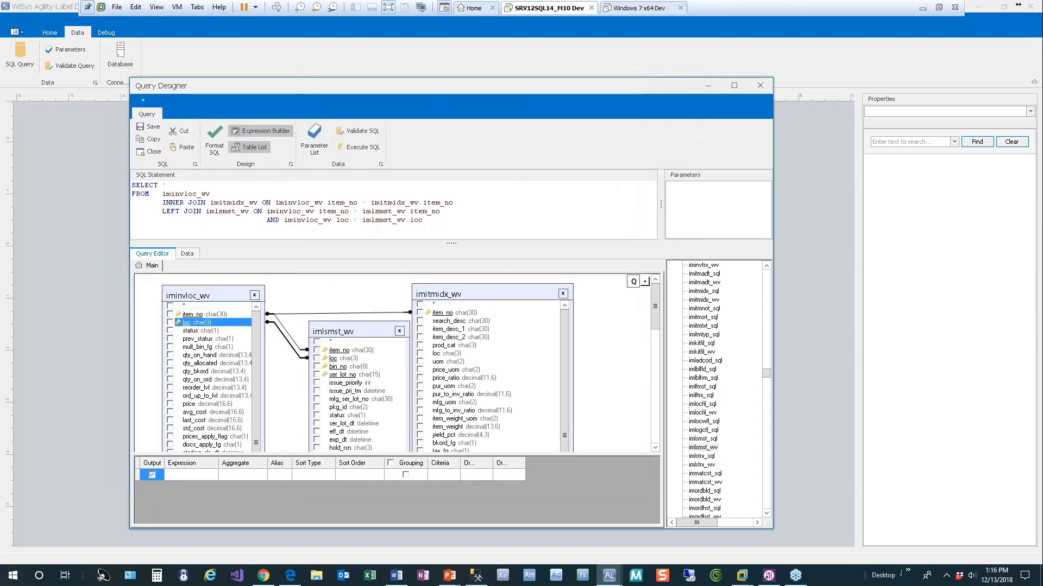
click(181, 212)
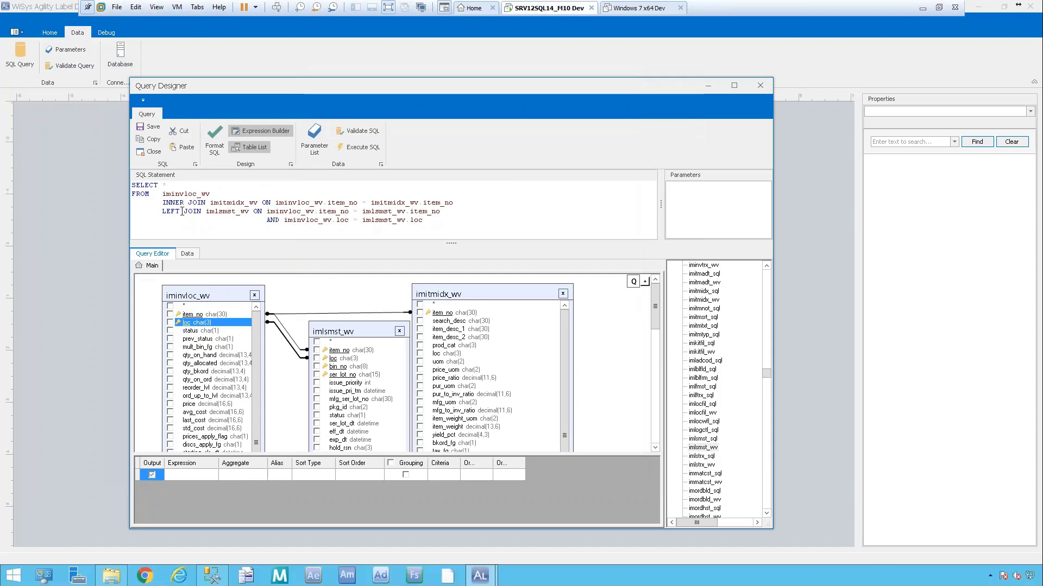
click(202, 220)
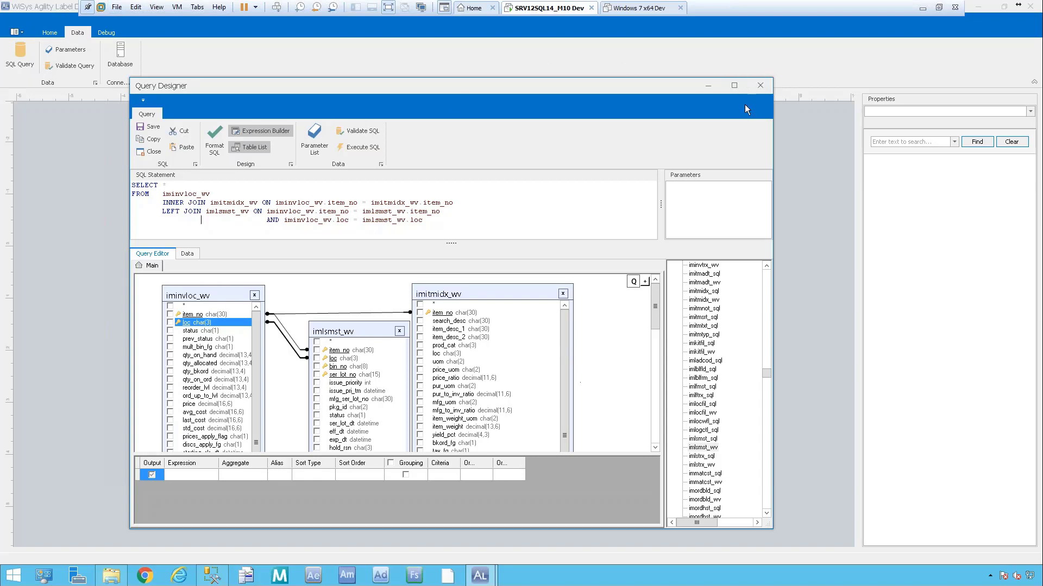
Resize and reposition the Query Designer window so it is wider and taller.
click(739, 89)
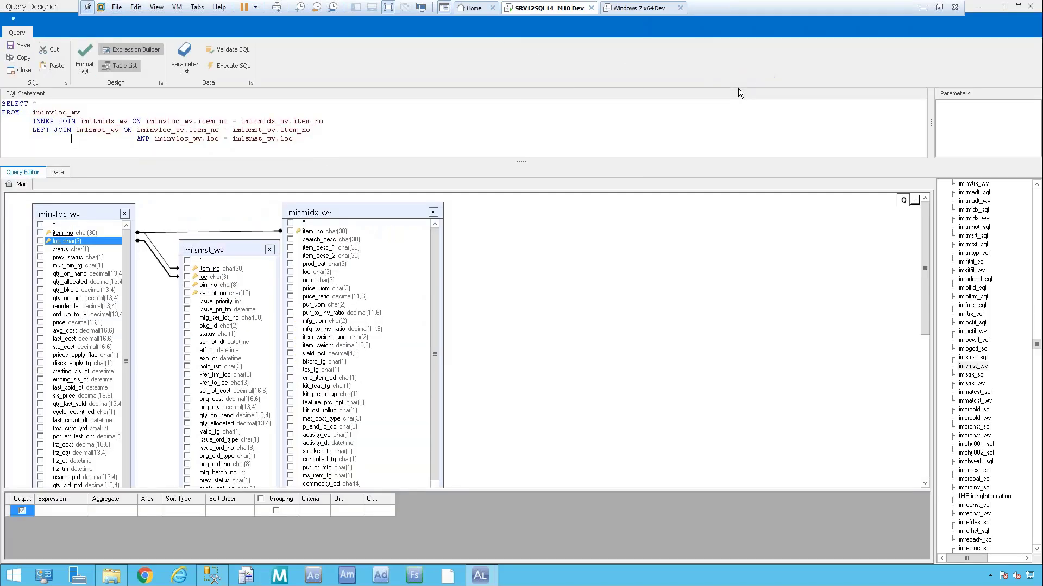
click(1009, 8)
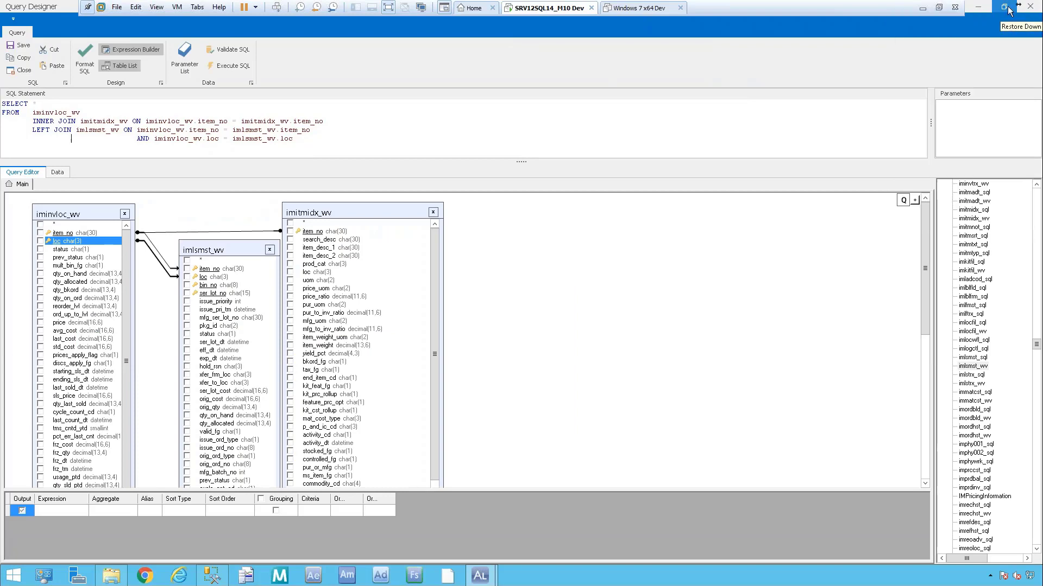
click(1005, 8)
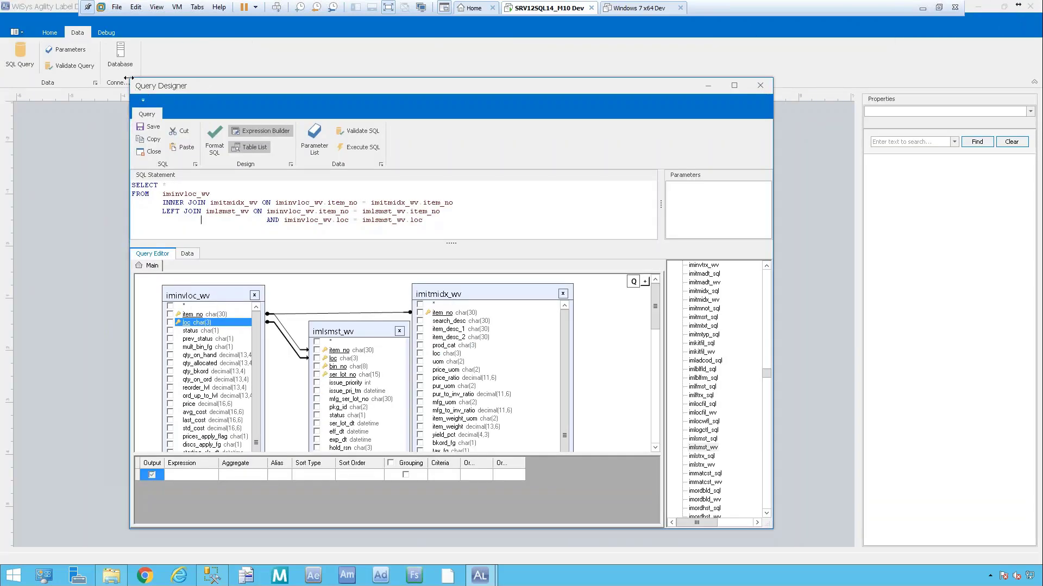
drag(129, 78, 25, 78)
drag(772, 88, 1039, 41)
drag(914, 92, 893, 89)
drag(585, 73, 585, 44)
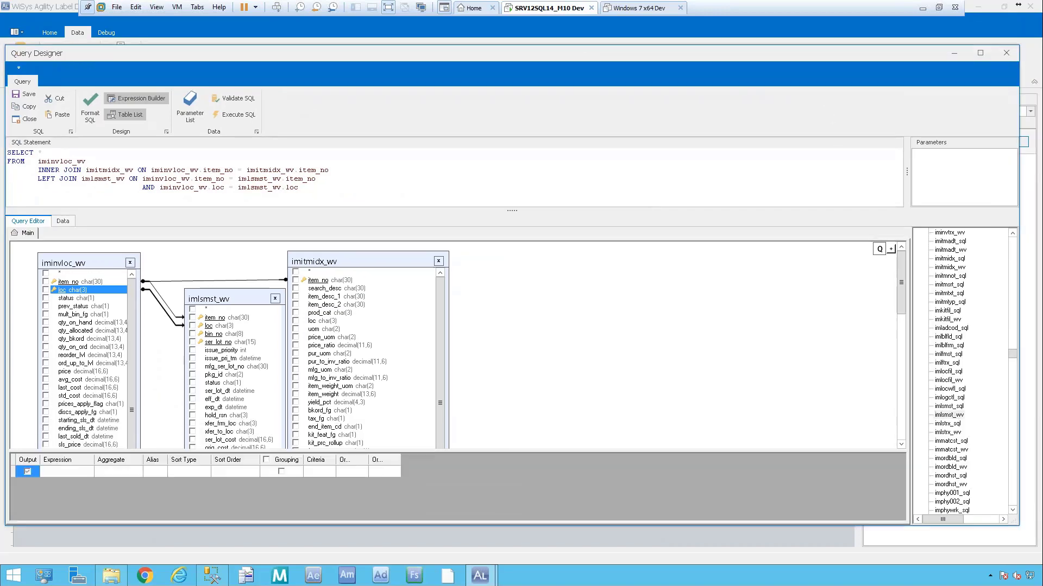
Add string parameters ItemNo, Loc and SerLot in the Parameter List and save them.
click(191, 112)
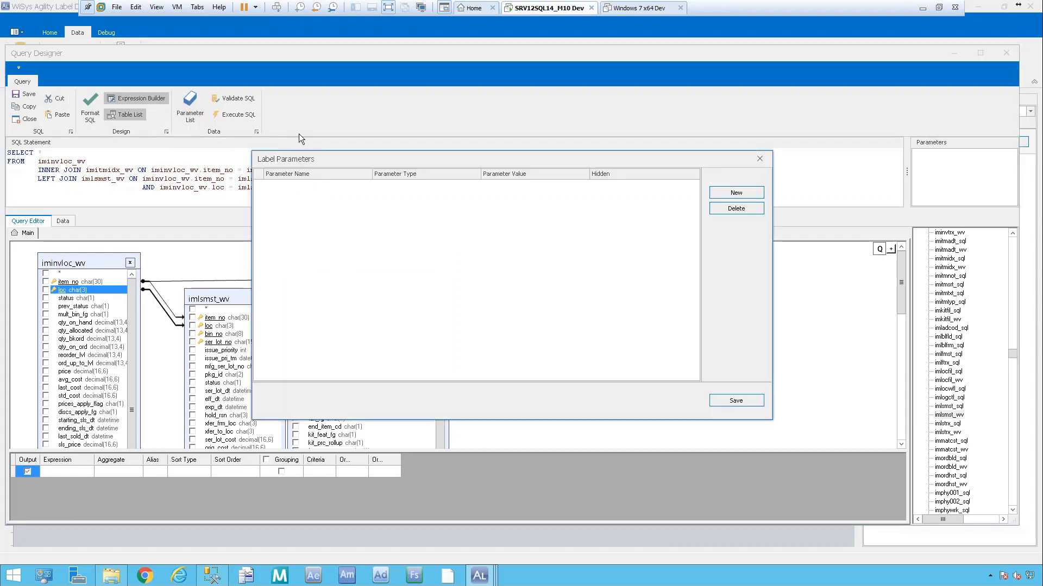
click(740, 195)
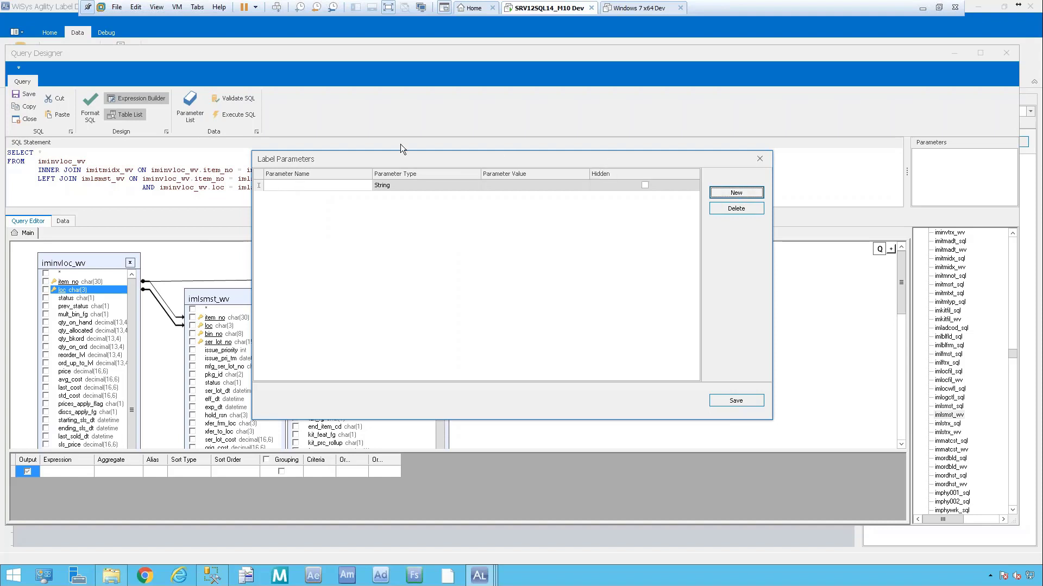
drag(387, 159, 442, 183)
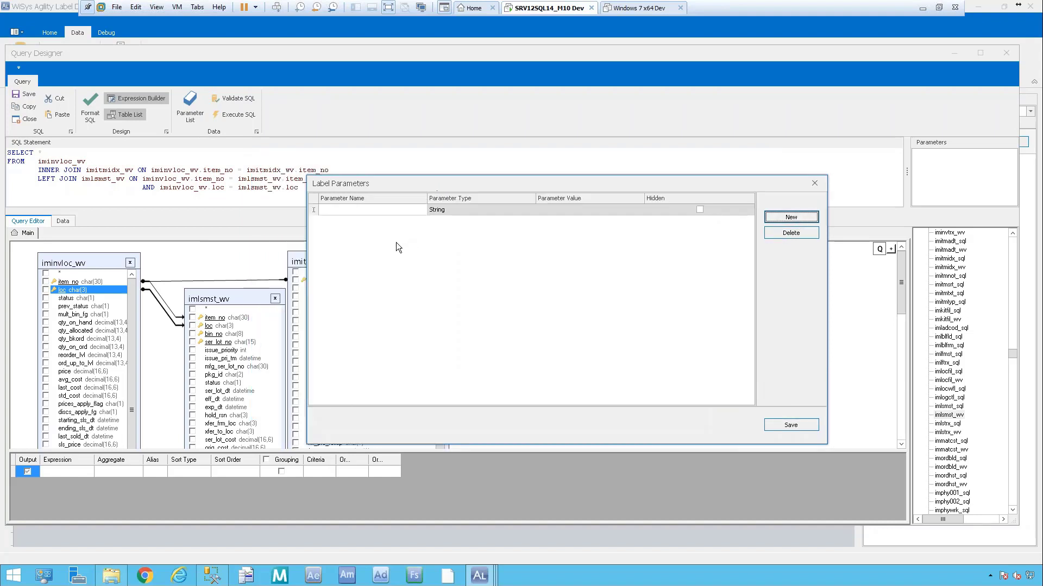
click(374, 211)
text(ItemNo)
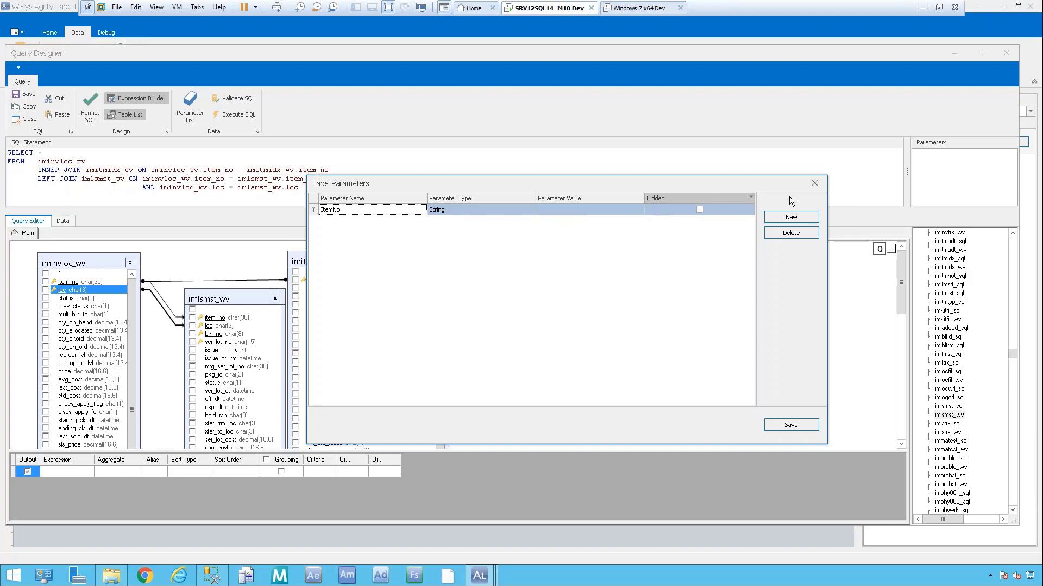
click(808, 218)
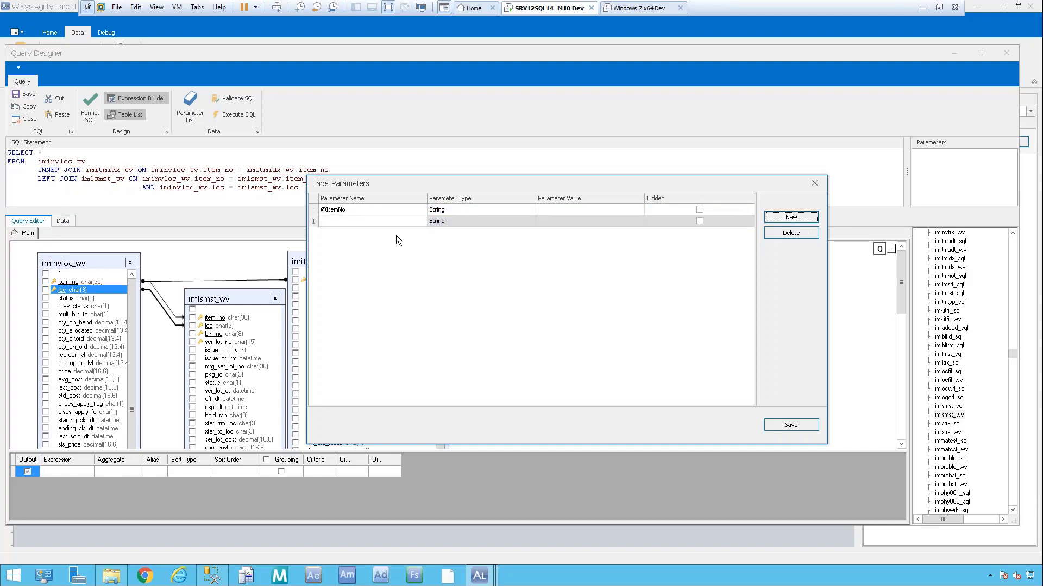
click(347, 221)
text(Loc)
key(Tab)
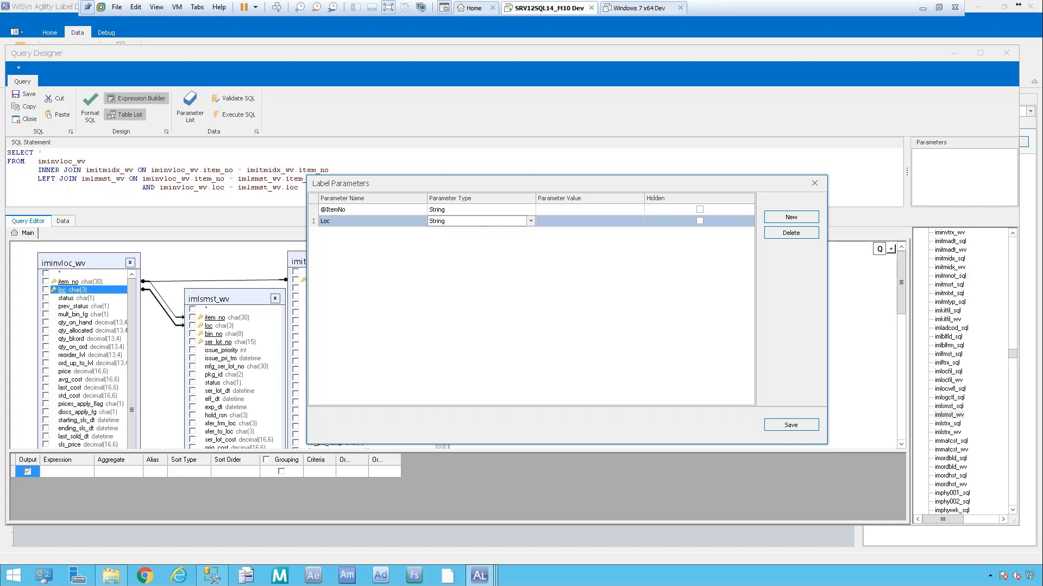
click(790, 217)
click(379, 234)
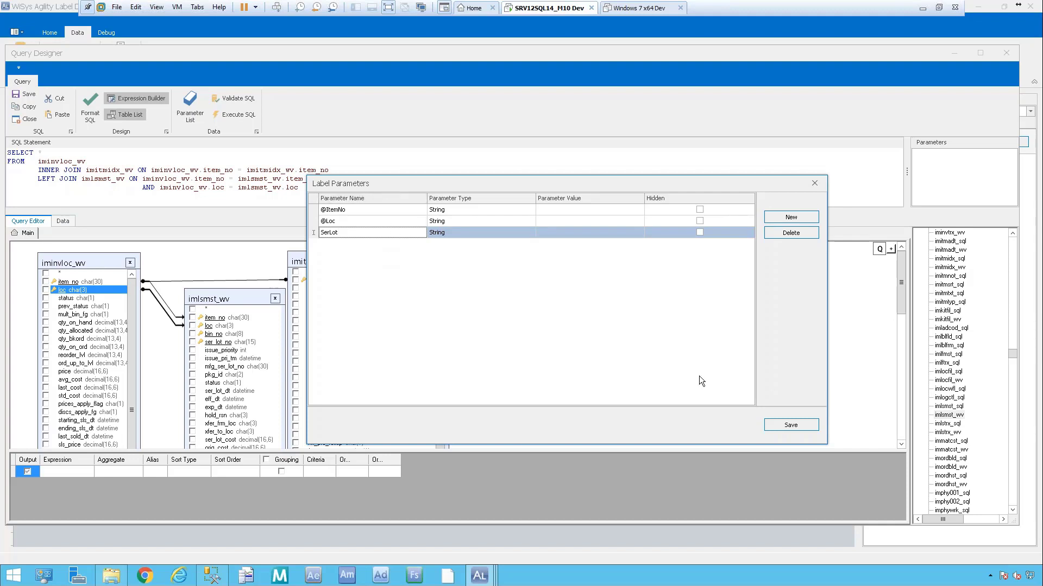
click(791, 426)
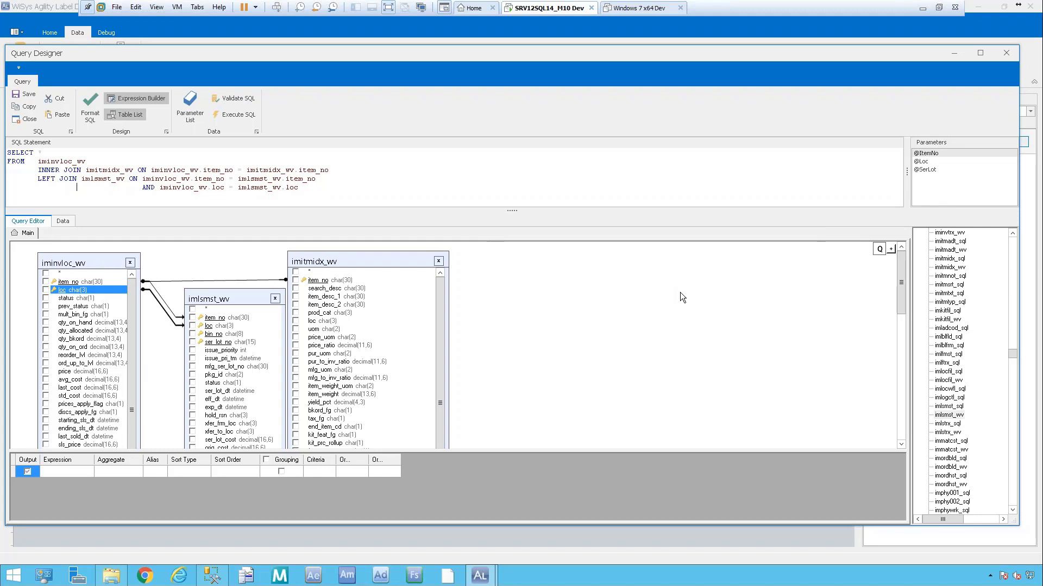
Tick item_no, loc, item_desc_1, item_desc_2, ser_lot_no and exp_dt as output columns.
click(46, 282)
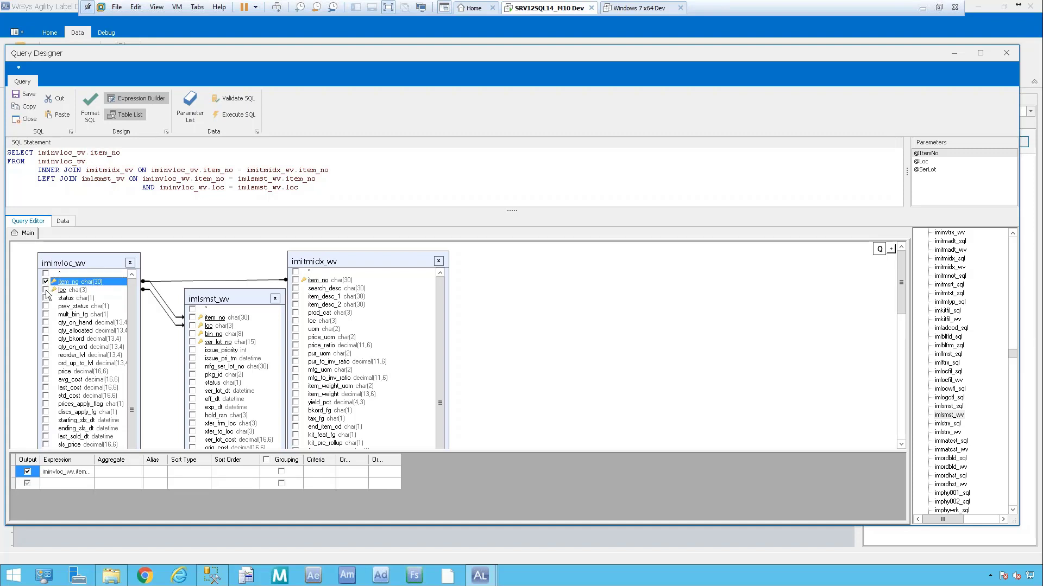
click(45, 290)
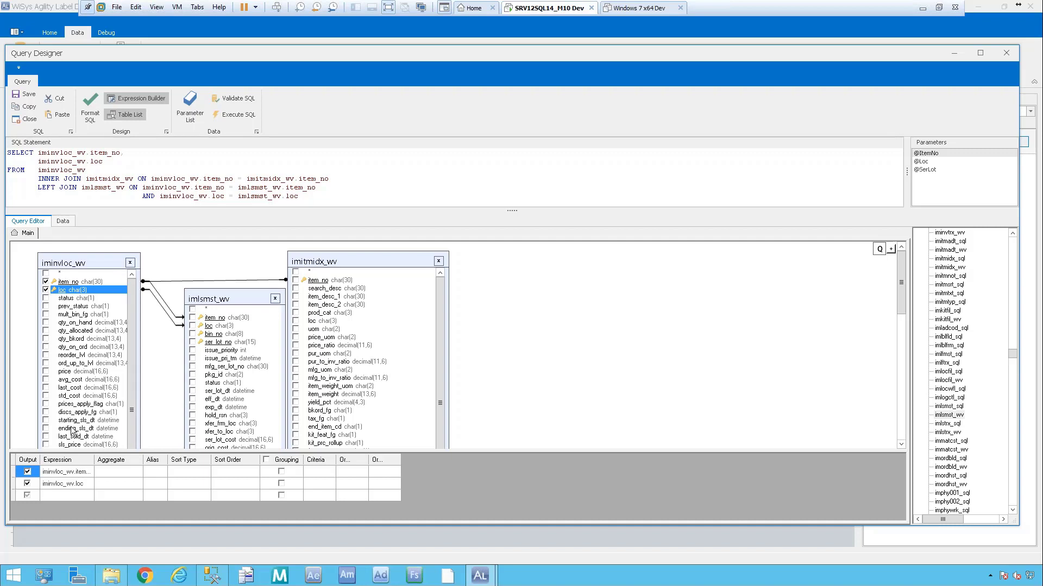
click(296, 297)
click(296, 305)
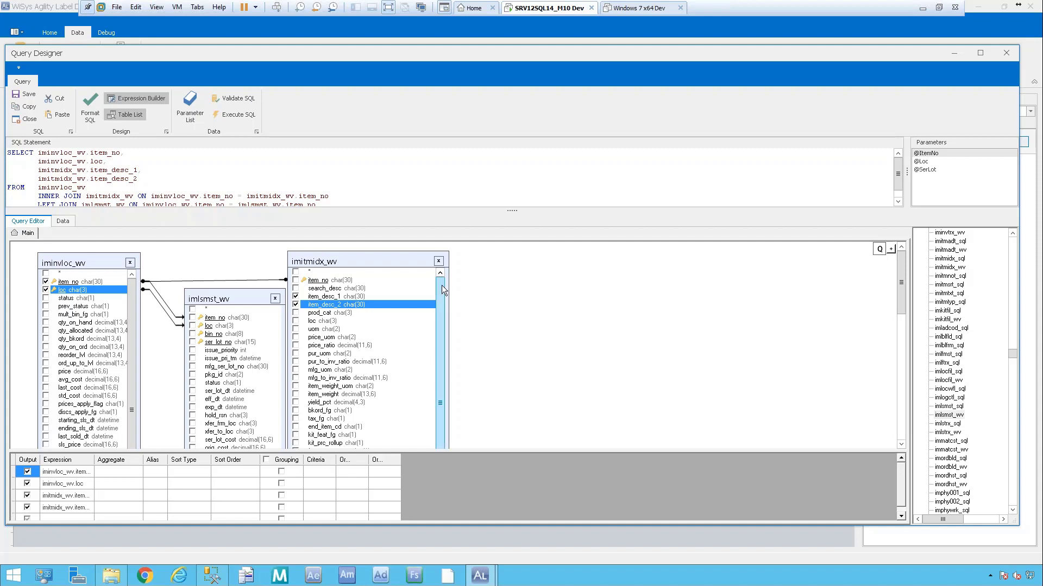
click(193, 342)
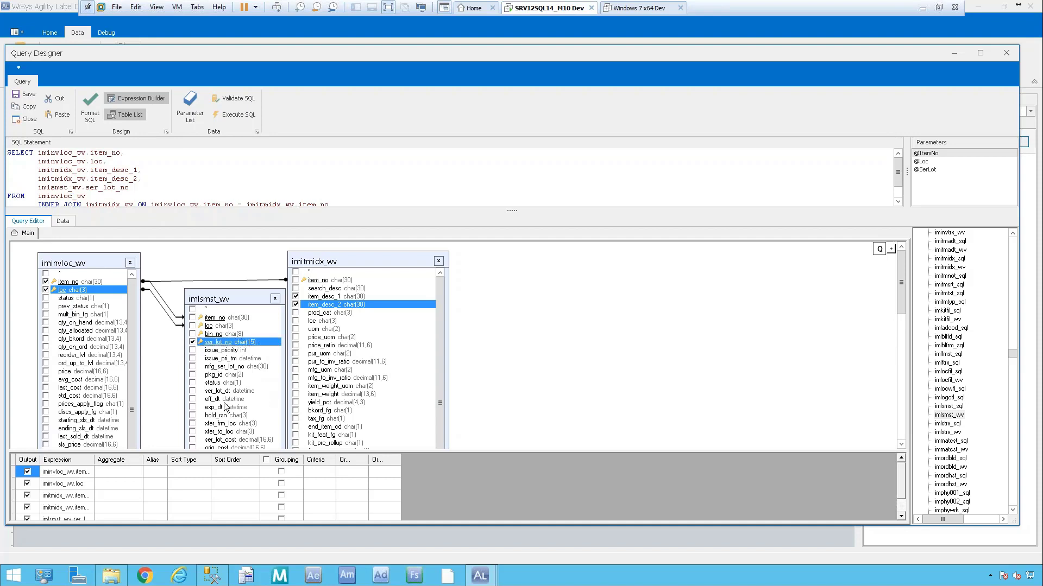
click(193, 407)
drag(482, 523, 482, 558)
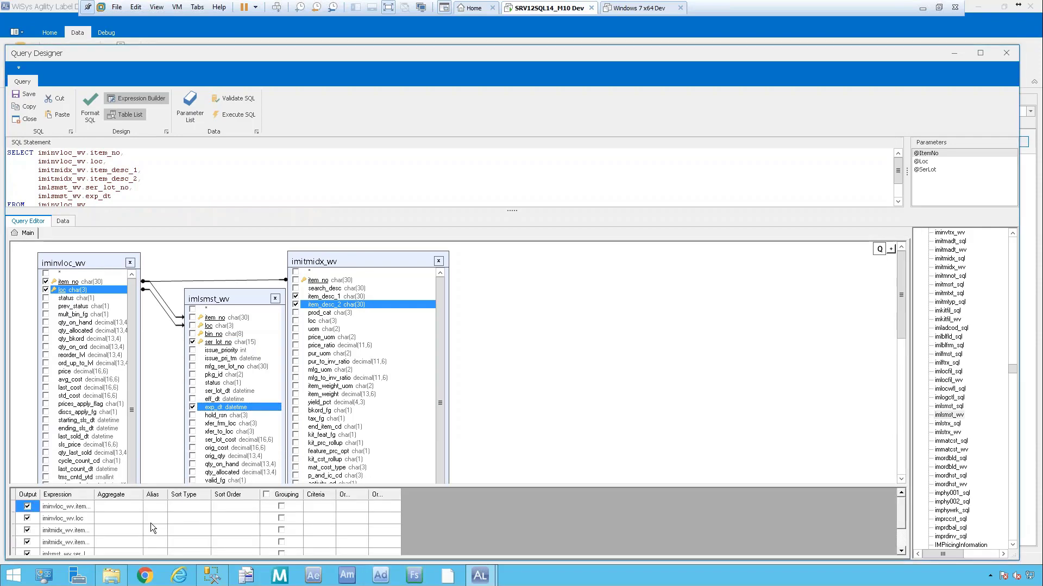
mouse_move(207, 485)
mouse_down()
mouse_move(217, 411)
mouse_move(217, 448)
mouse_up()
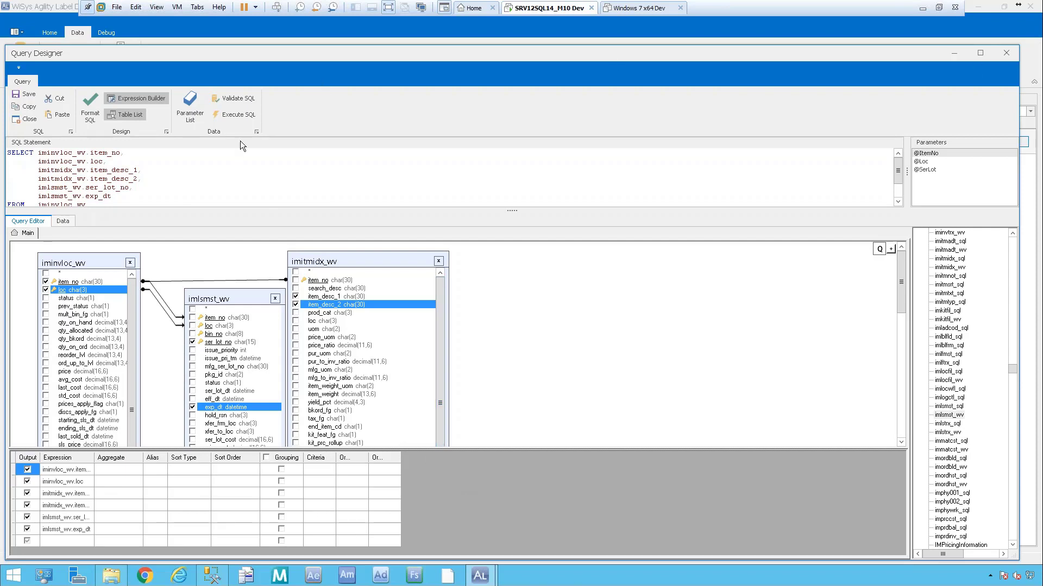
drag(512, 211, 531, 290)
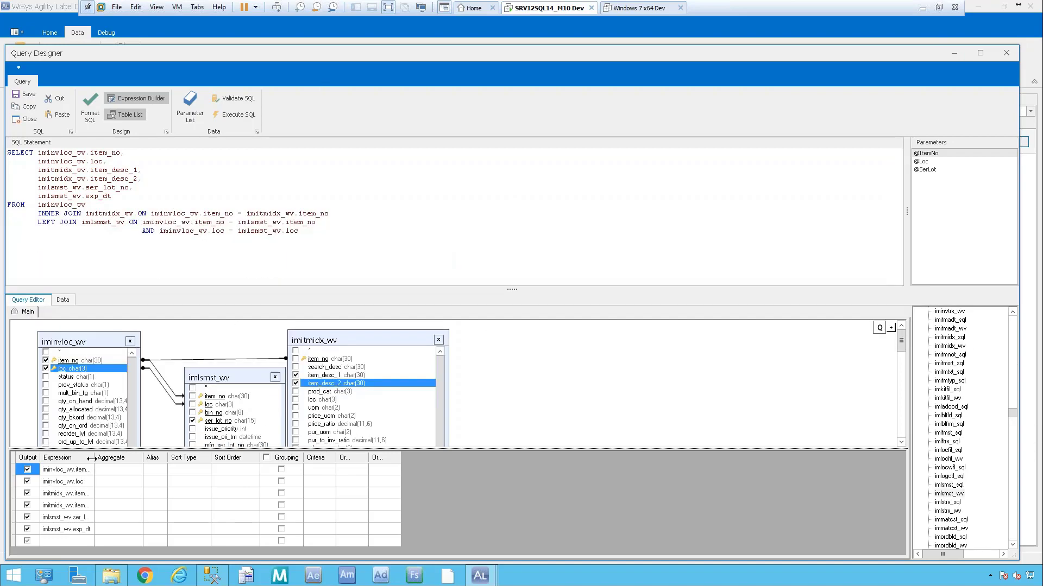
drag(94, 458, 128, 460)
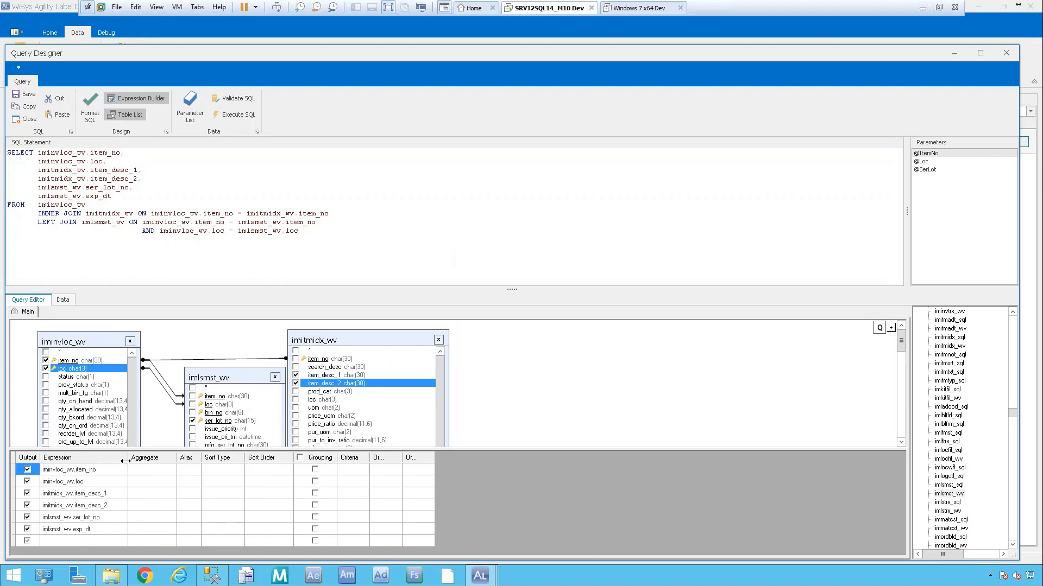
drag(403, 458, 454, 457)
click(379, 468)
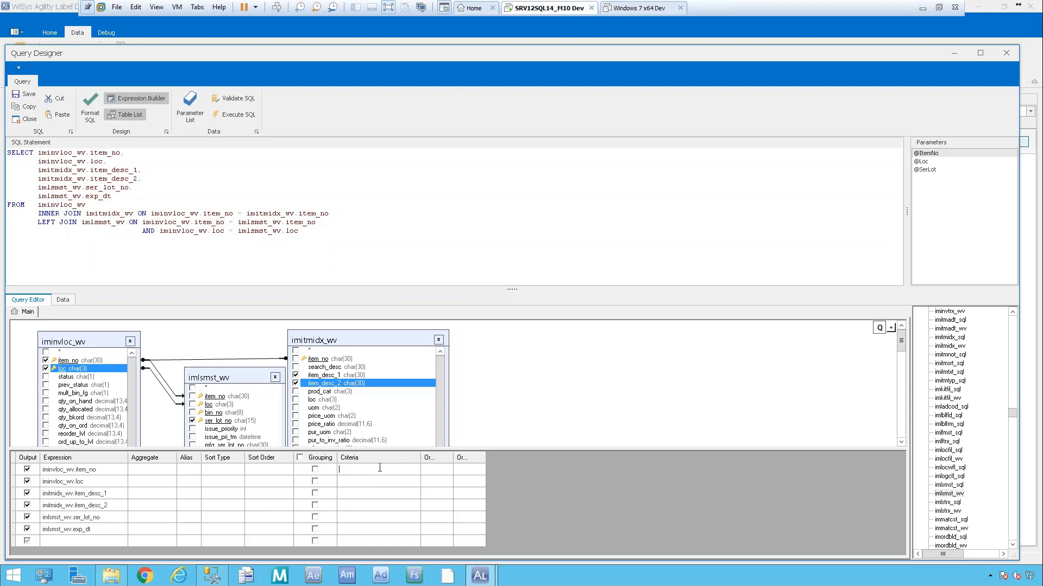
text(='@ItemNo)
text(')
key(Tab)
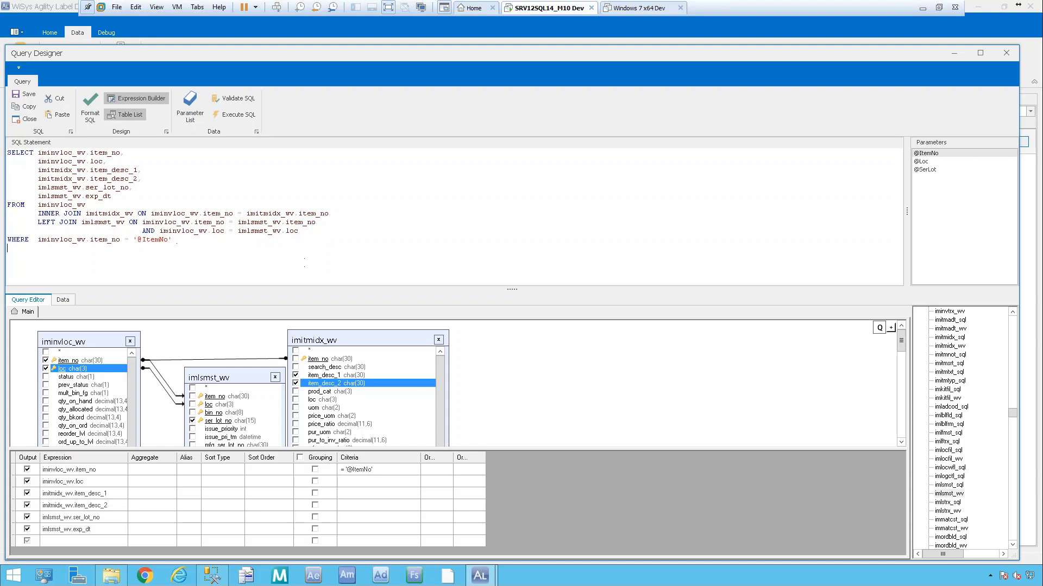
key(Return)
text(and iminvloc_wv.loc =)
double_click(924, 163)
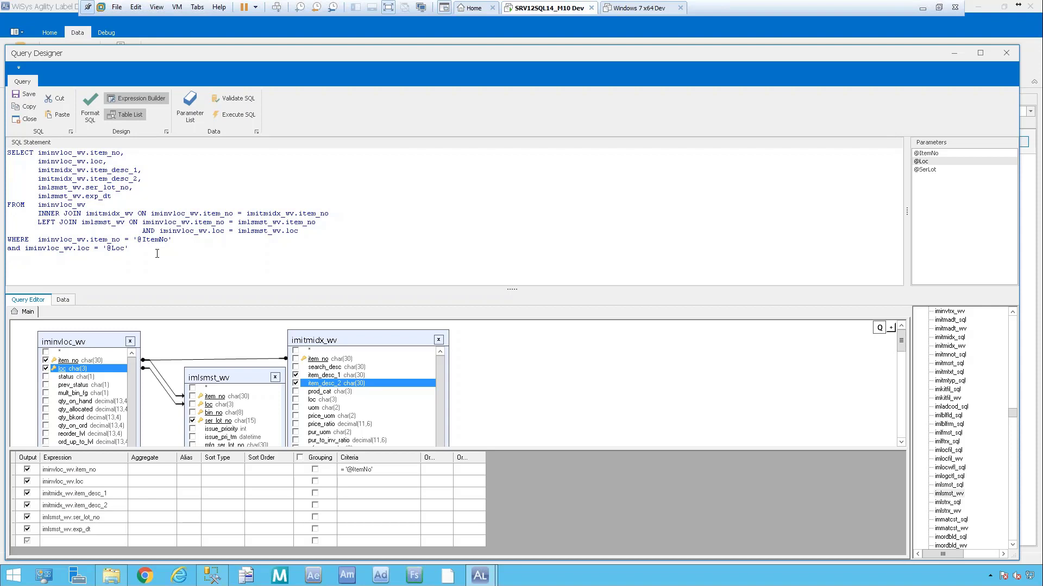
click(85, 112)
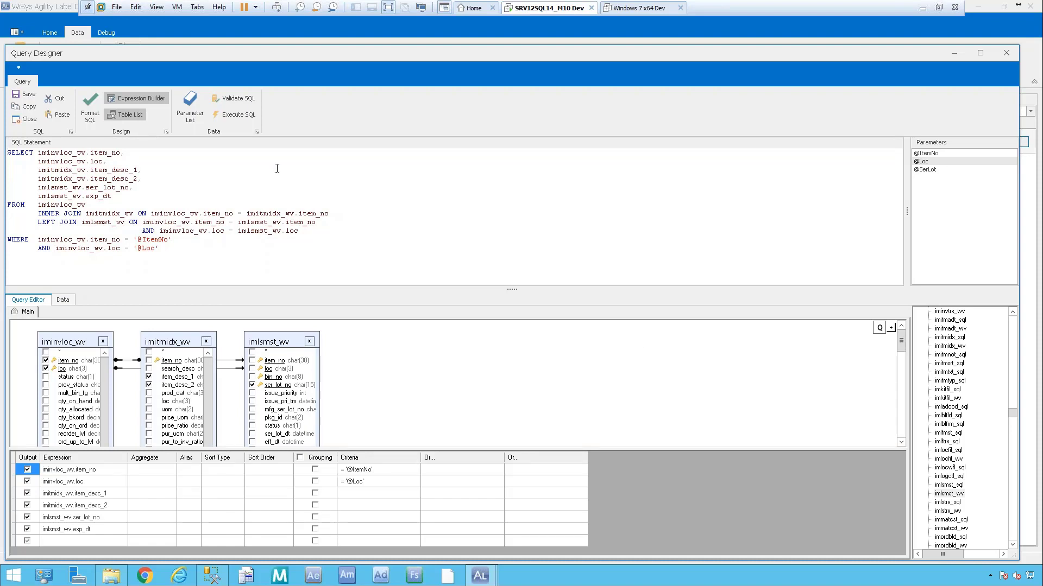
click(177, 252)
text(AND ( imlsmst_wv.ser_lot_no IS NULL         OR imlsmst_wv.ser_lot_no = ''         OR imlsmst_wv.ser_lot_no = '@SerLot' ))
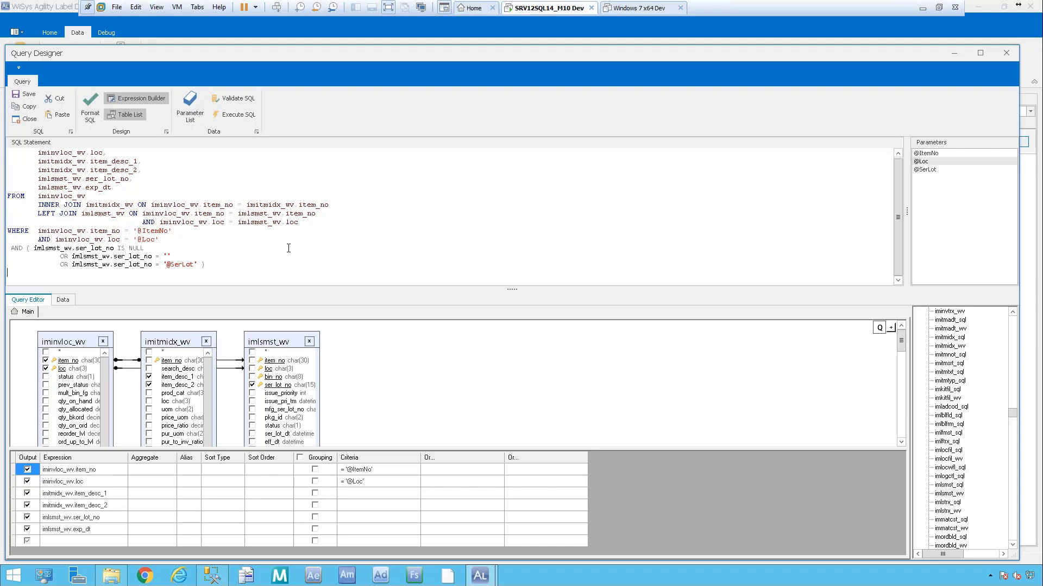
drag(0, 80, 496, 54)
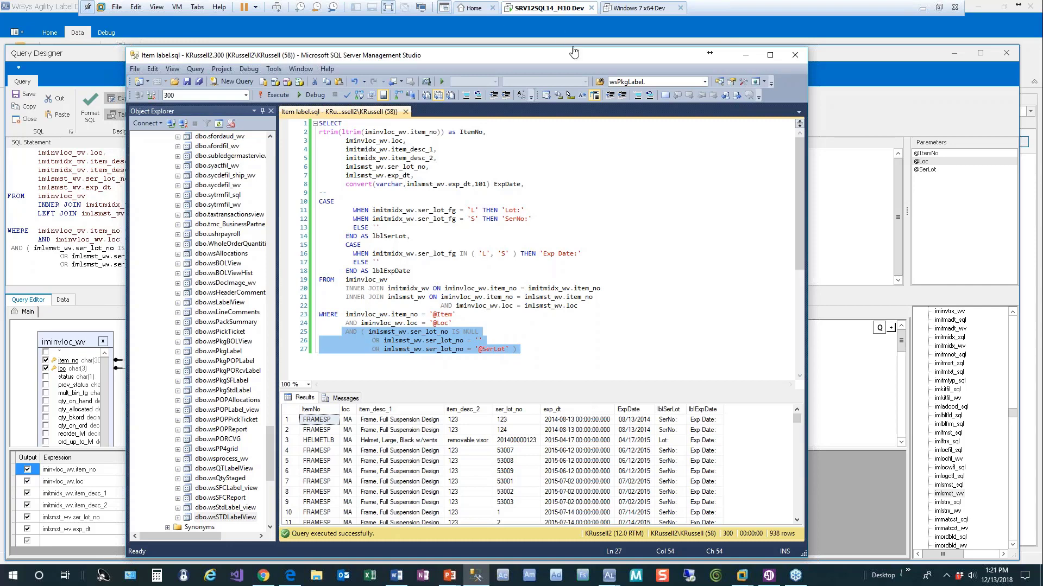
Leave Management Studio and return to the Query Designer.
key(alt+Tab)
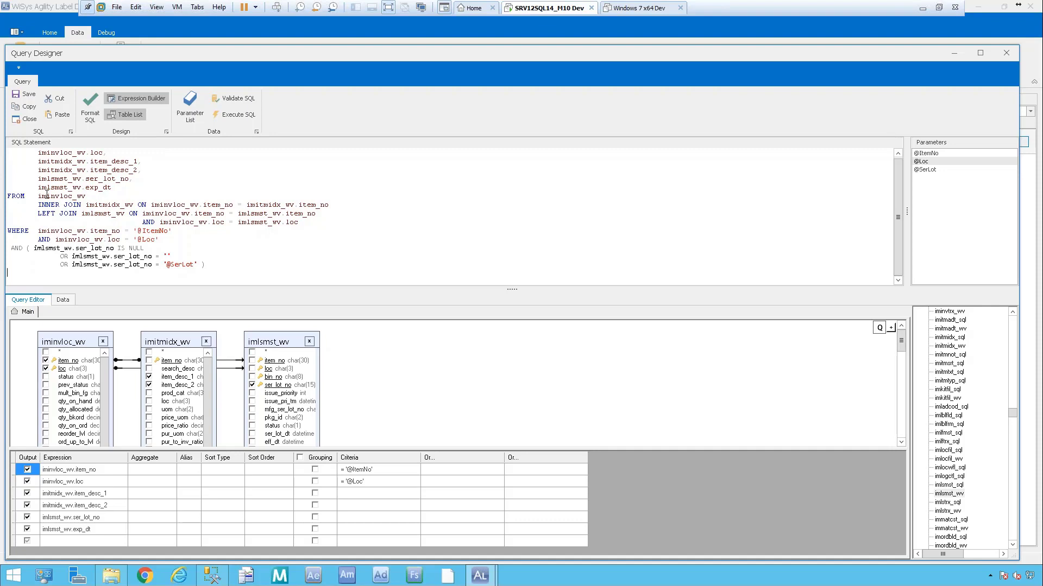
click(27, 93)
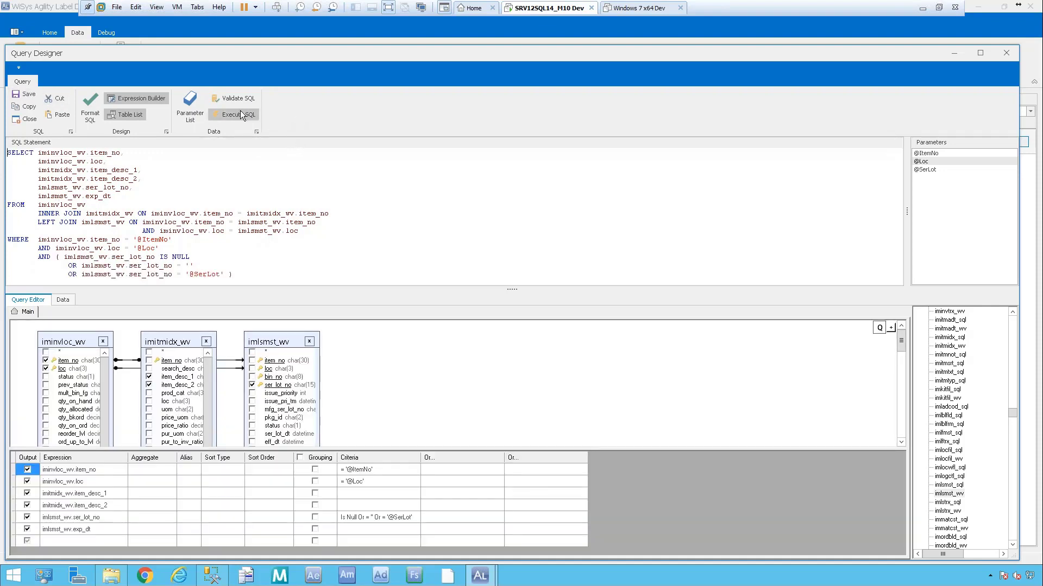
click(239, 114)
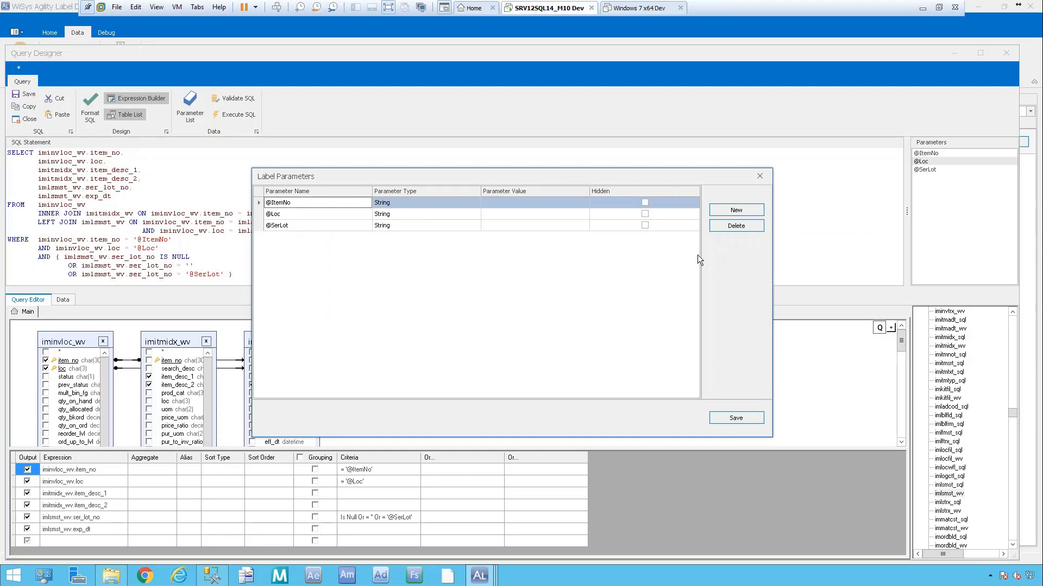
click(507, 202)
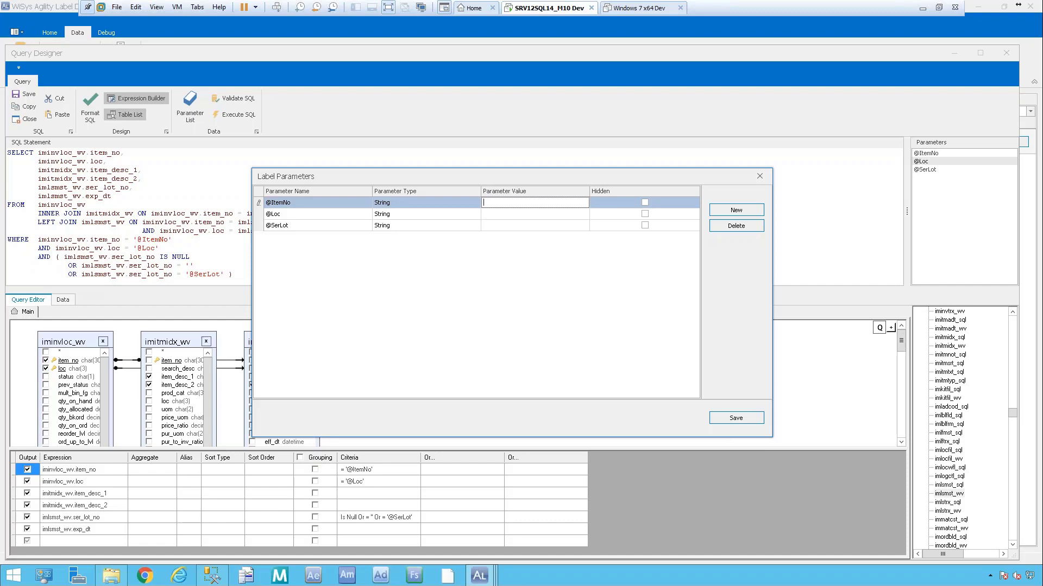
text(FRAMEASSYL)
click(504, 214)
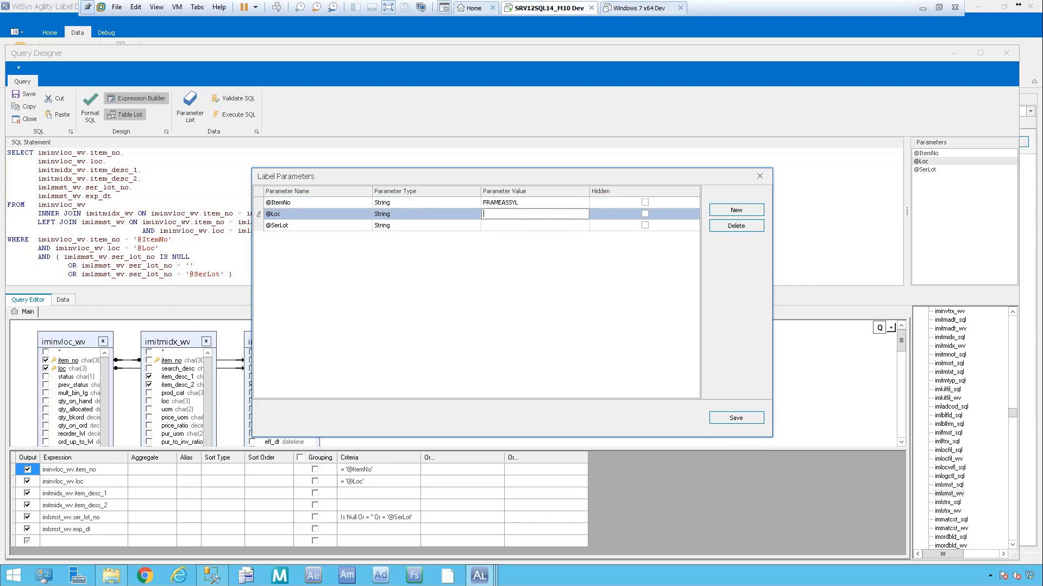
text(ma)
click(504, 225)
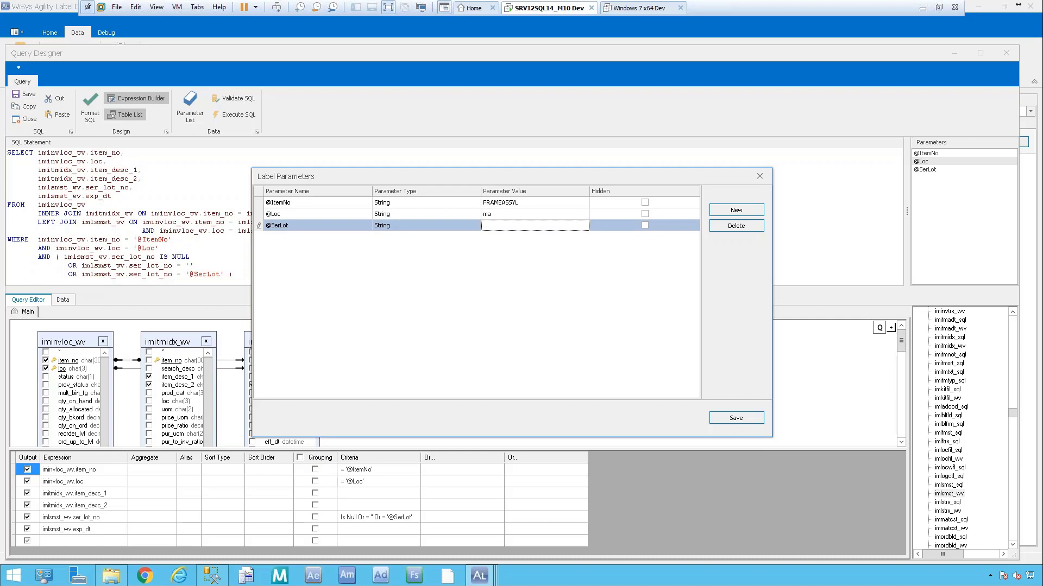
text(KL2002000000025)
click(735, 418)
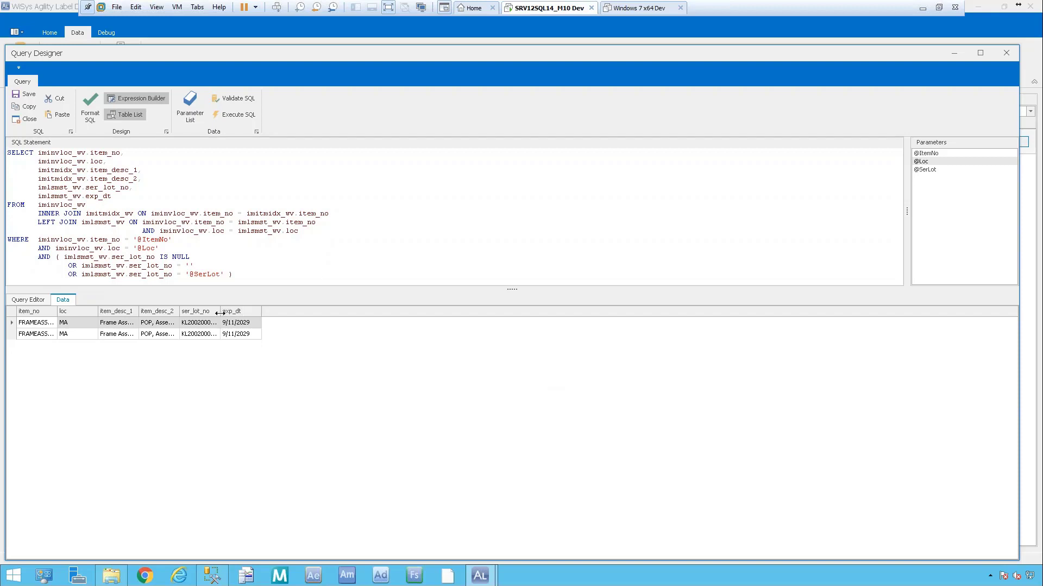
Return to the Query Editor view showing the table diagram and criteria grid.
click(29, 300)
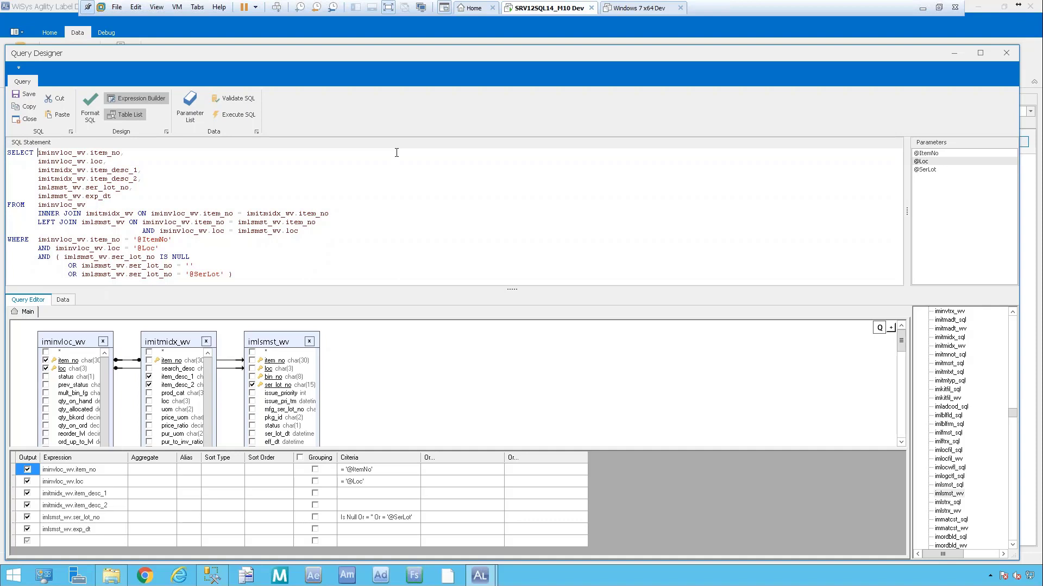
Wrap iminvloc_wv.item_no in rtrim(ltrim(...)) and alias it as ItemNo.
text(rtrim(ltrim()
text(ItemNo)
Rerun the query with the saved parameters and widen the exp_dt and ser_lot_no result columns.
click(240, 116)
click(738, 421)
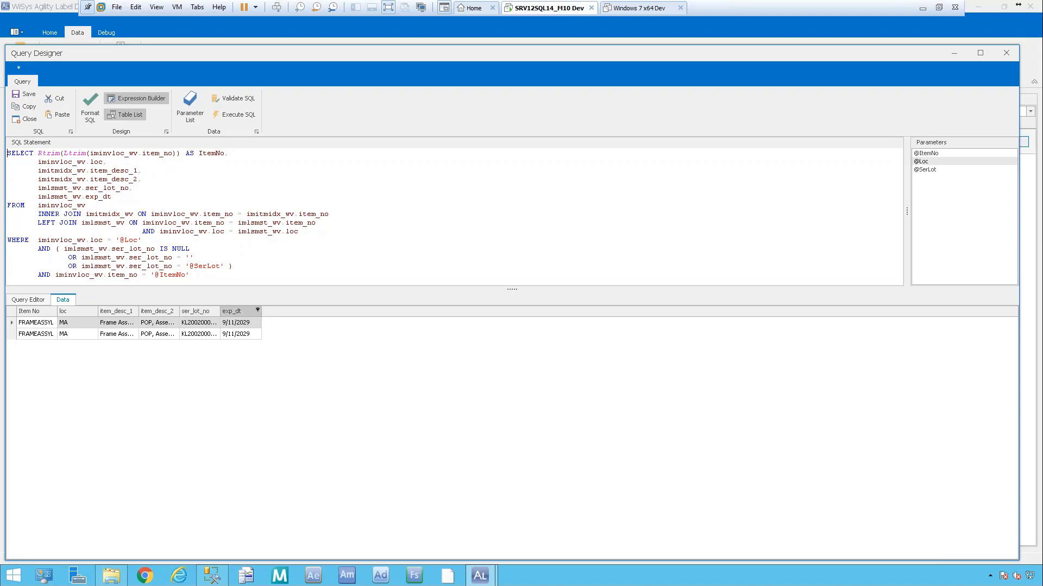
drag(263, 312, 303, 312)
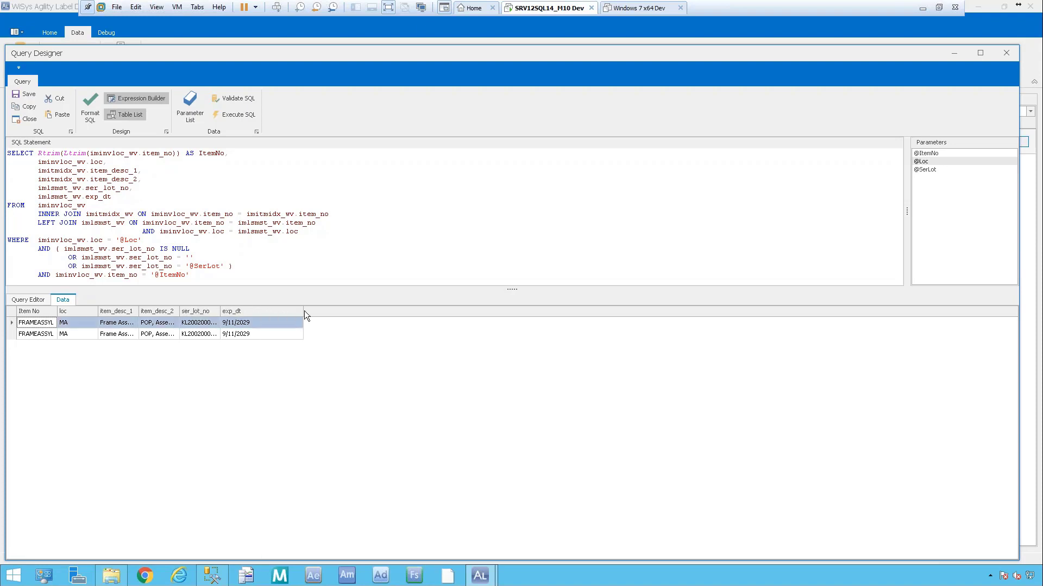
double_click(220, 311)
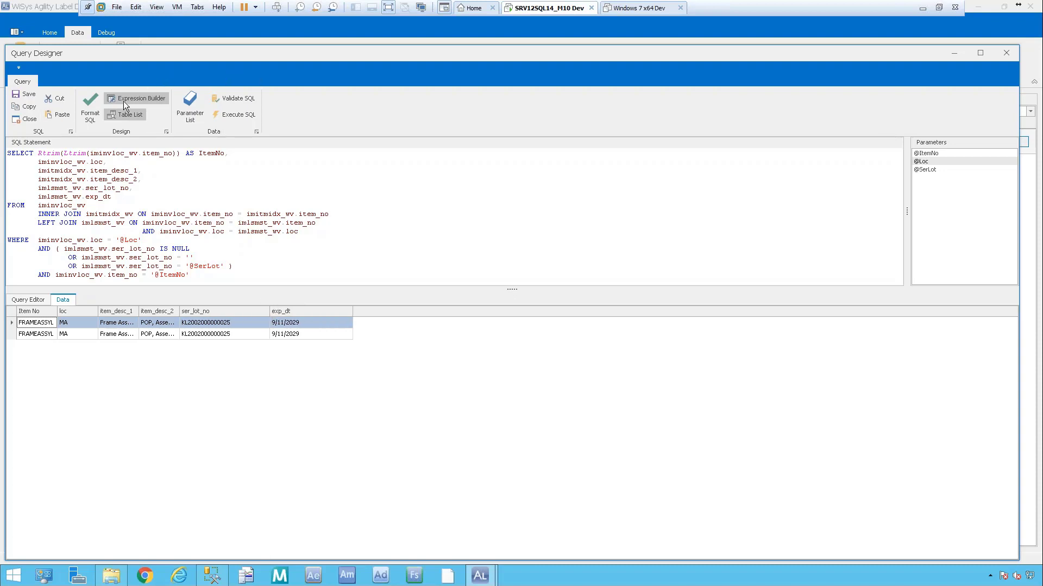
Add 'convert(varchar,imlsmst_wv.exp_dt,101) ExpDate' as a new SELECT line after imlsmst_wv.exp_dt.
click(34, 304)
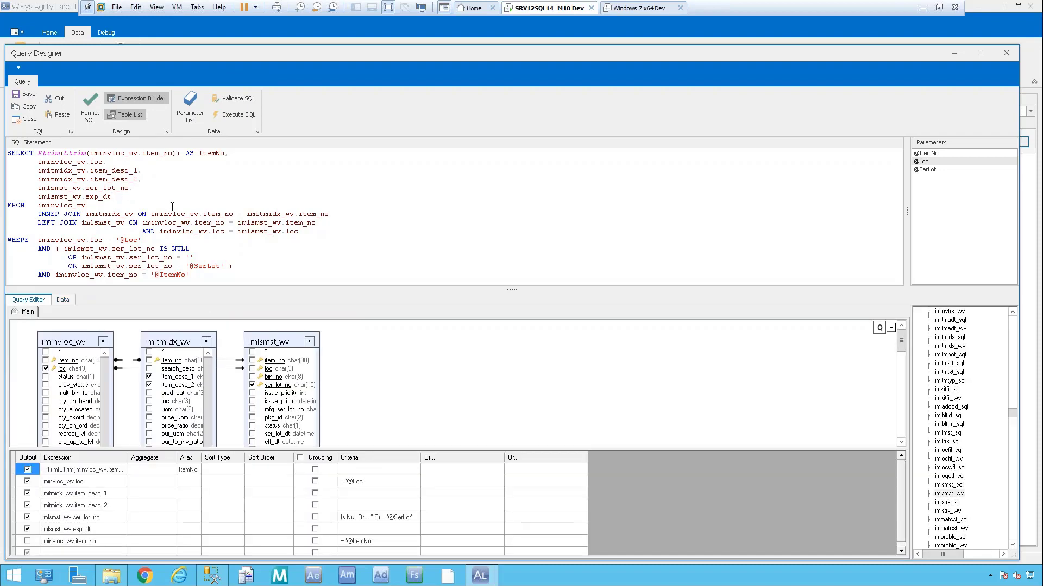
text(,)
key(Return)
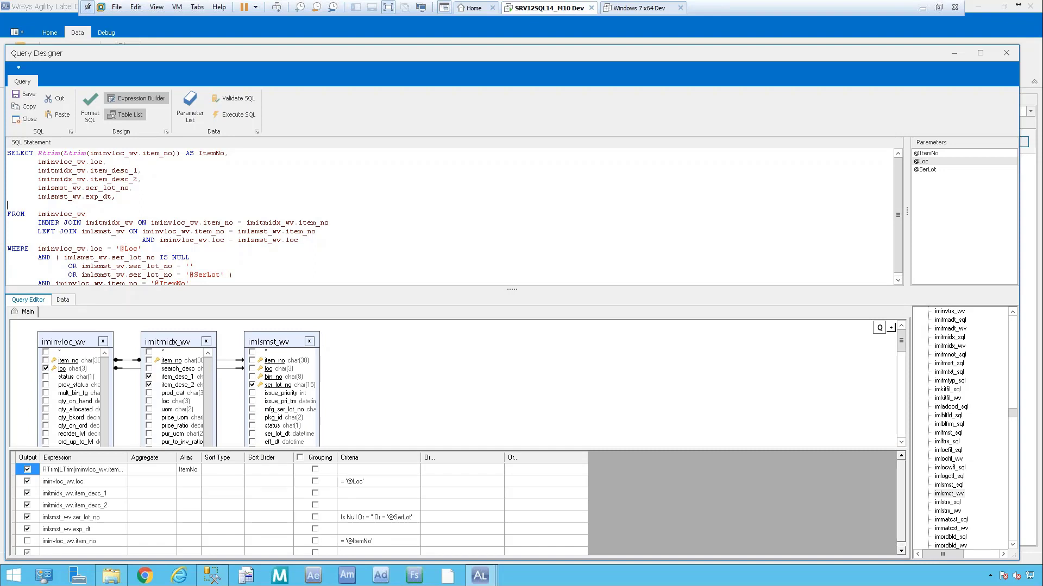
click(48, 205)
text(convert(varchar,imlsmst_wv.exp_dt,101) ExpDate,)
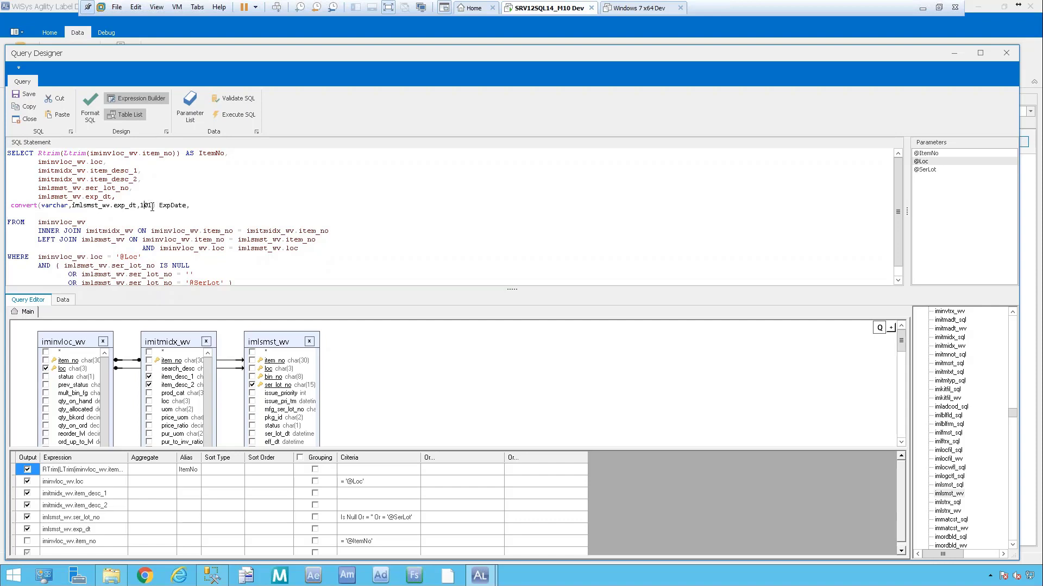
Remove the stray comma after ExpDate and rerun the query, accepting the parameter values.
click(194, 205)
key(BackSpace)
click(236, 114)
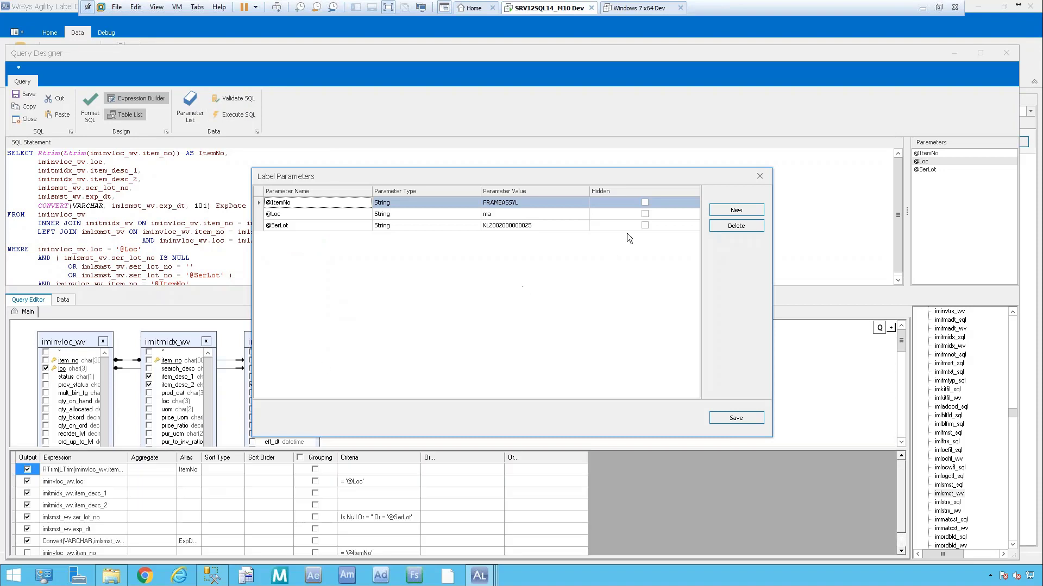
click(747, 419)
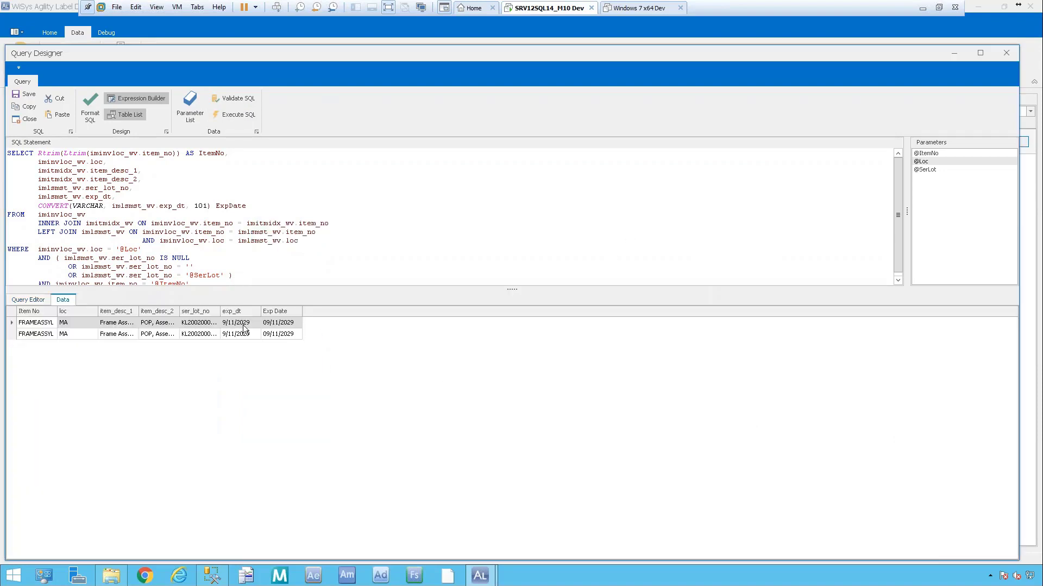
Widen the Exp Date and exp_dt result columns, then return to the table diagram view.
drag(302, 312, 342, 309)
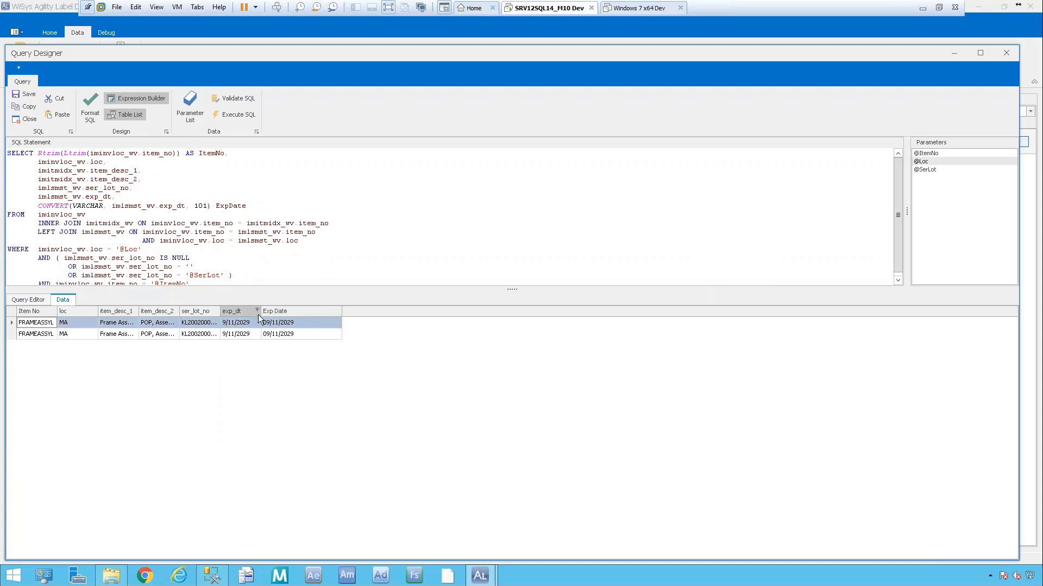
drag(261, 311, 299, 311)
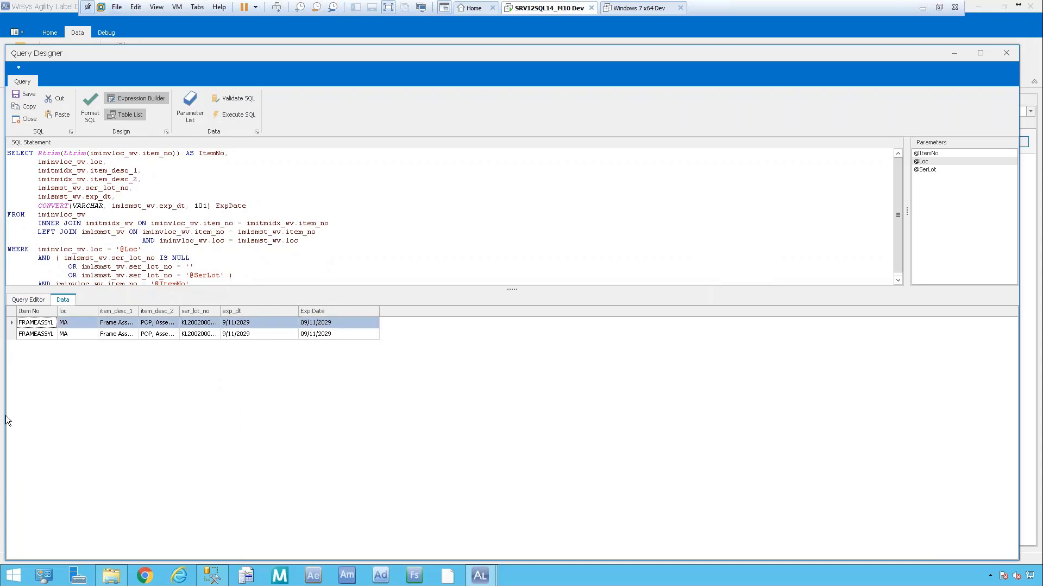
click(24, 299)
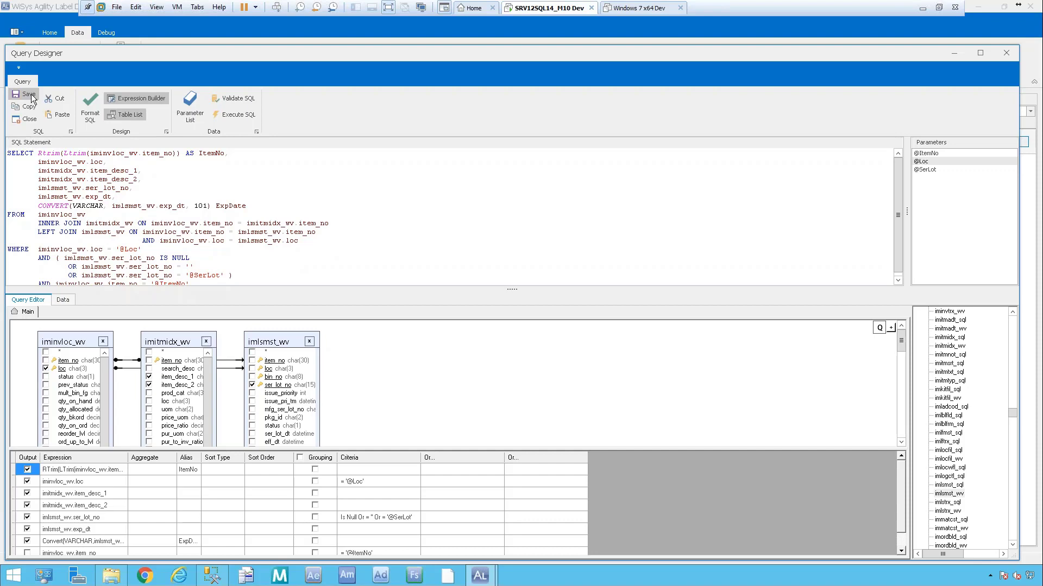
Save the query with the new ExpDate column and close the Query Designer.
click(25, 120)
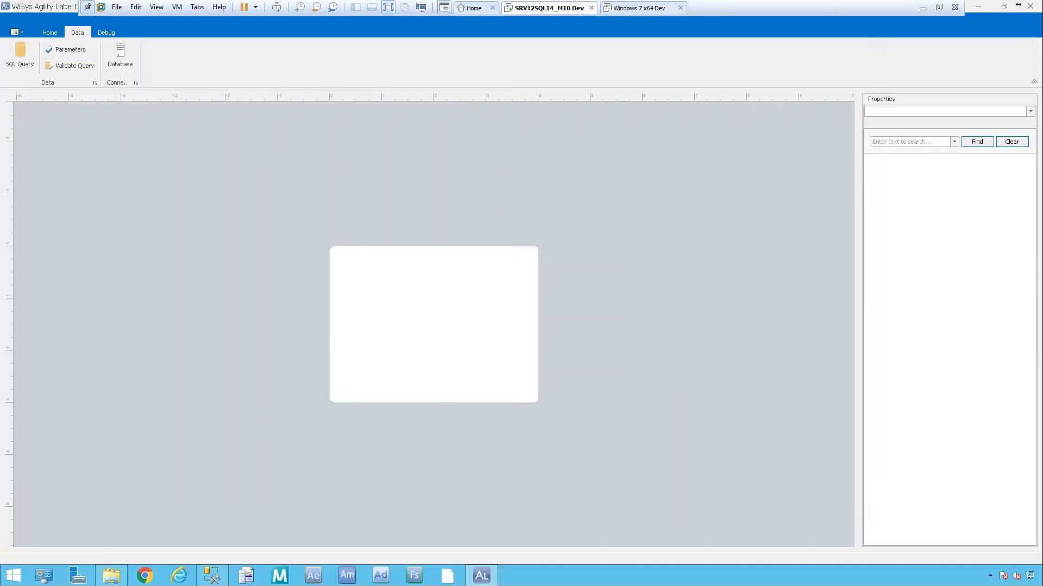
Switch to the Home ribbon to show the label object-drawing tools.
click(51, 34)
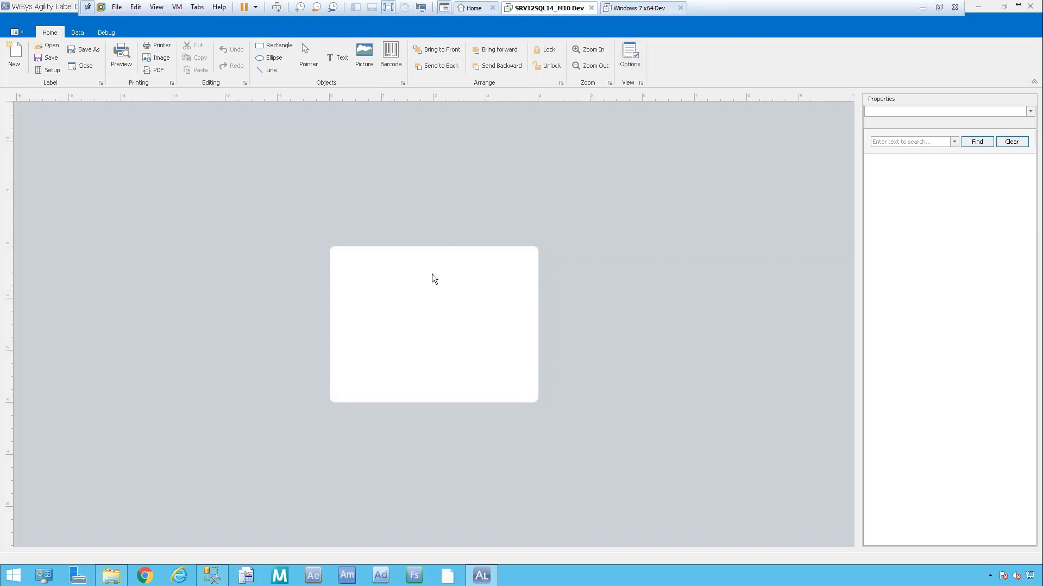
Draw a Picture object box at the label's top-left corner for the logo.
click(367, 63)
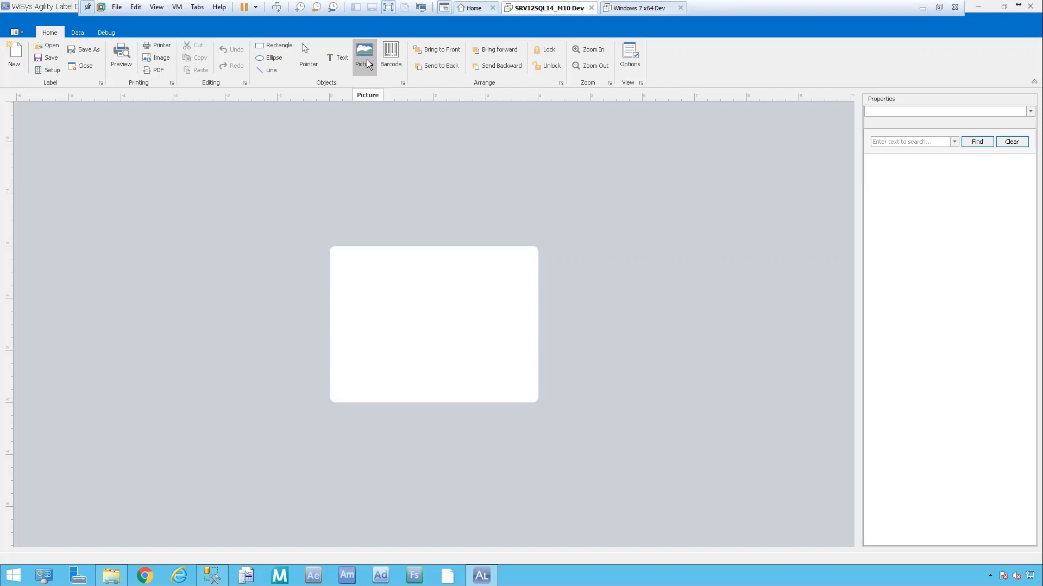
mouse_move(344, 256)
mouse_down()
mouse_move(354, 296)
mouse_move(414, 299)
mouse_up()
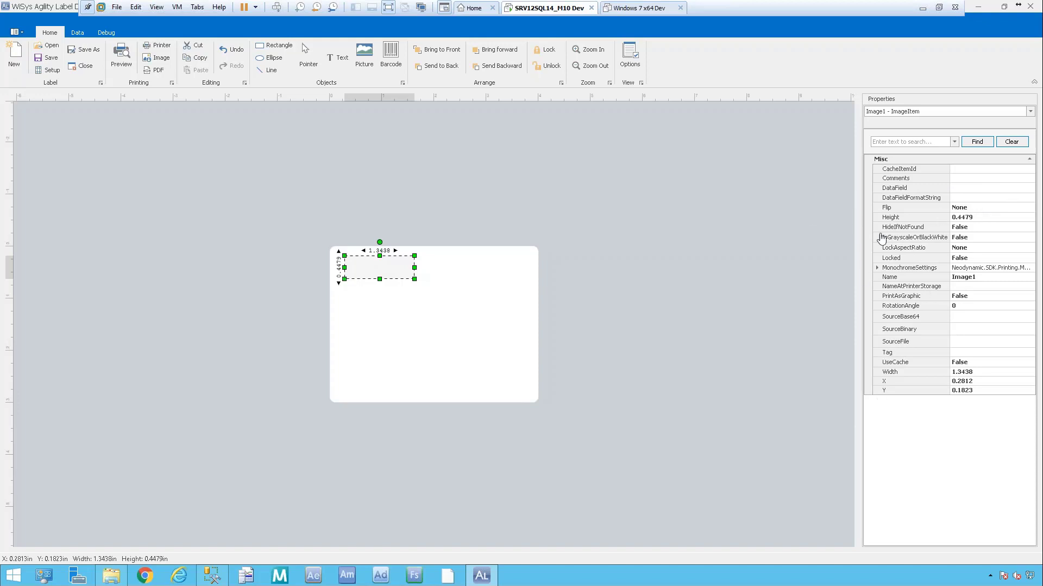
Set Image1's LockAspectRatio to Fit and select its SourceFile property.
click(970, 248)
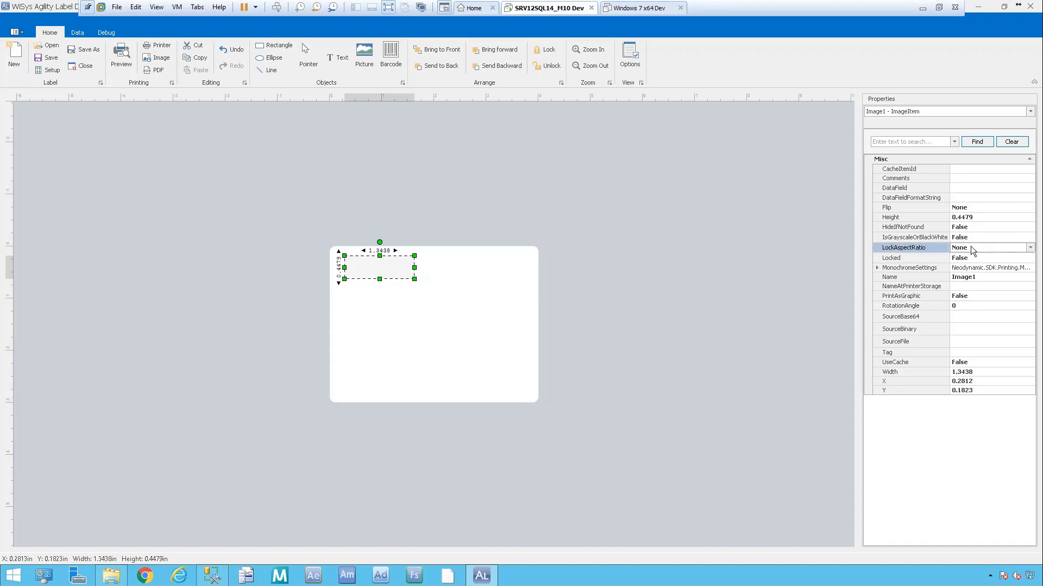
click(1030, 248)
click(986, 345)
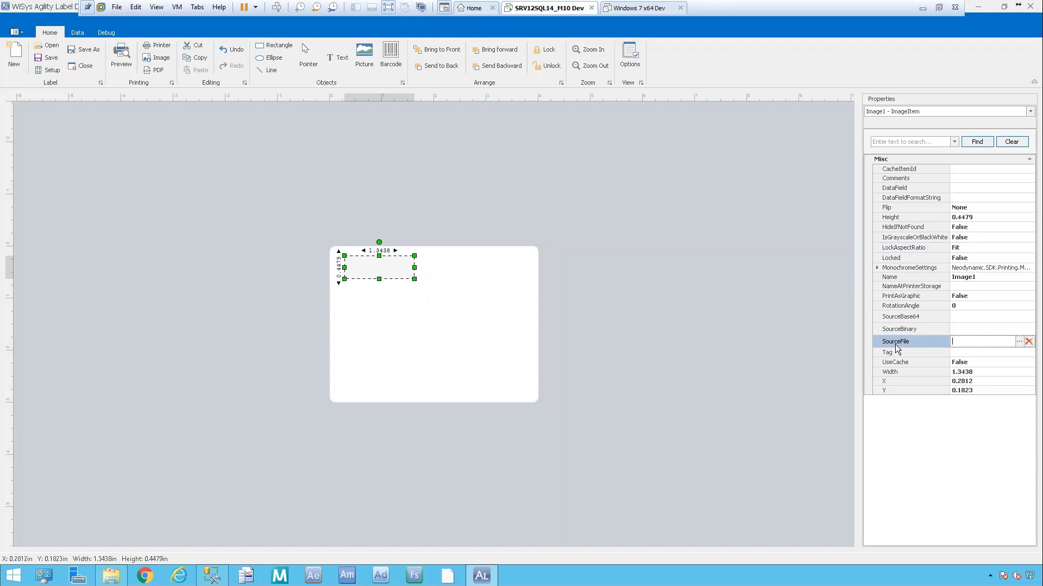
Load CompanyLabelLogo.jpg from Program Files (x86)\WiSys\Logo as Image1's source picture.
click(1019, 342)
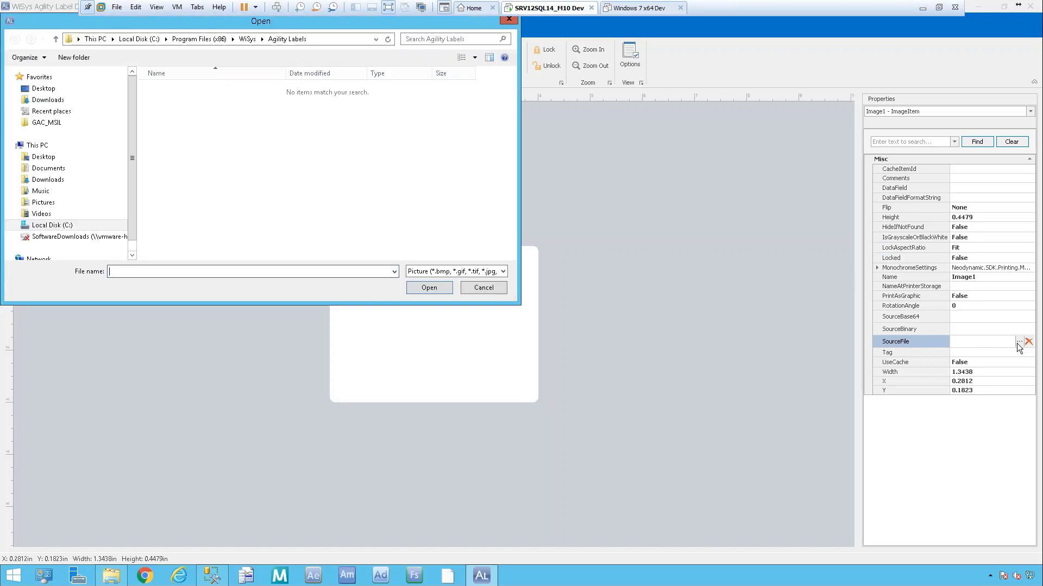
drag(33, 21, 198, 138)
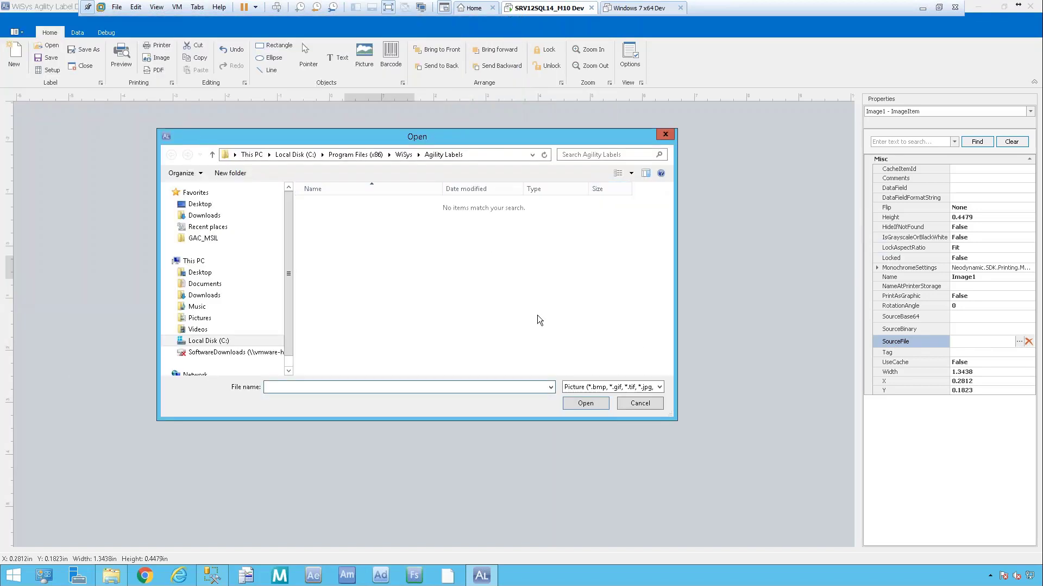
click(404, 156)
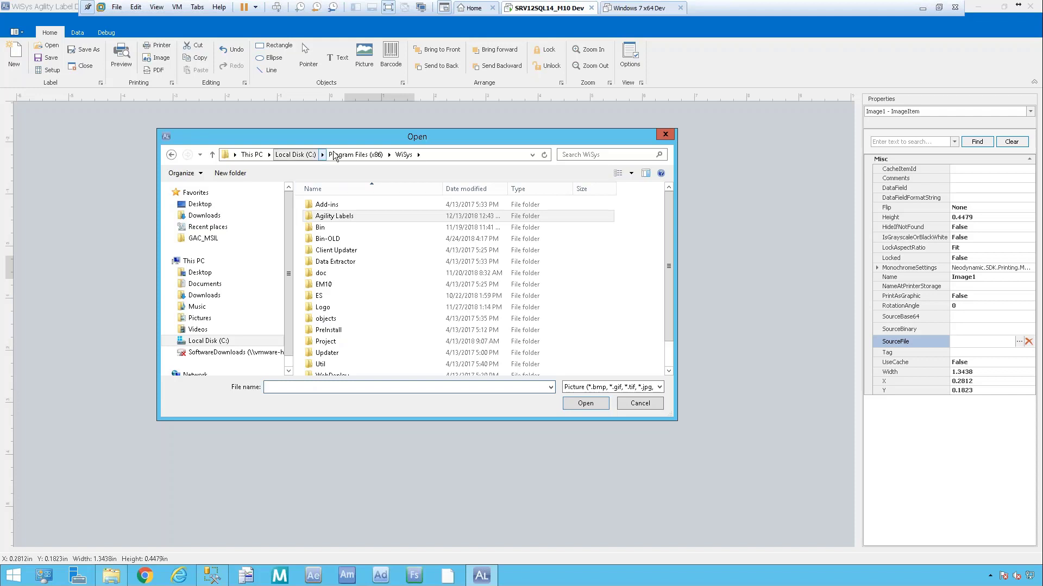
click(328, 310)
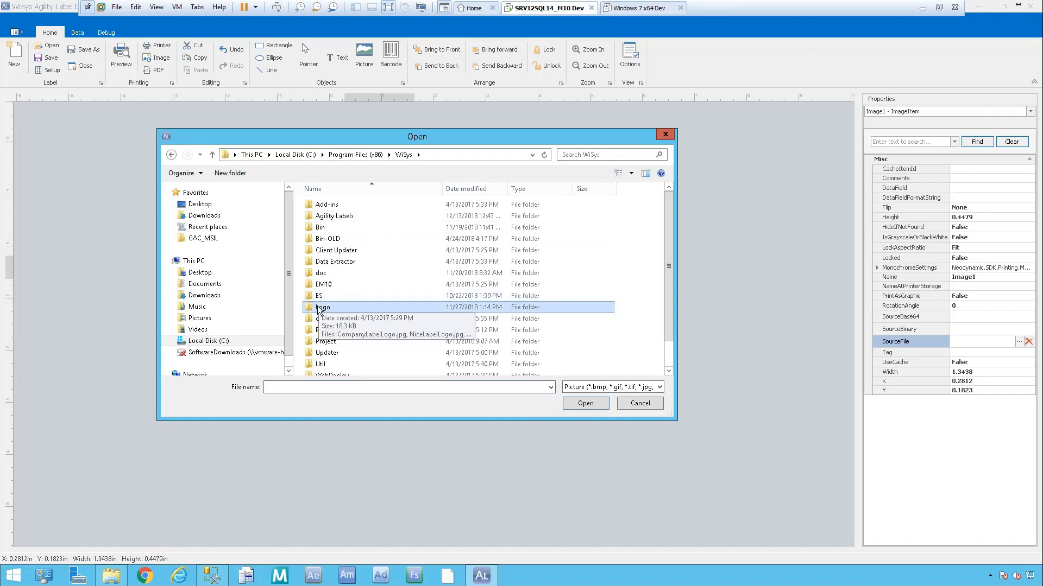
double_click(345, 307)
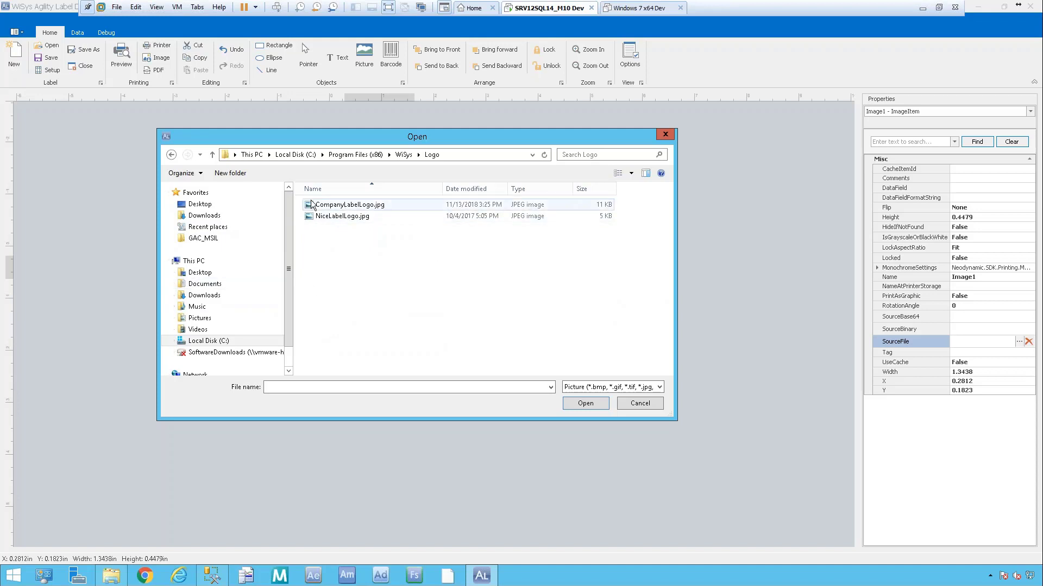
double_click(369, 209)
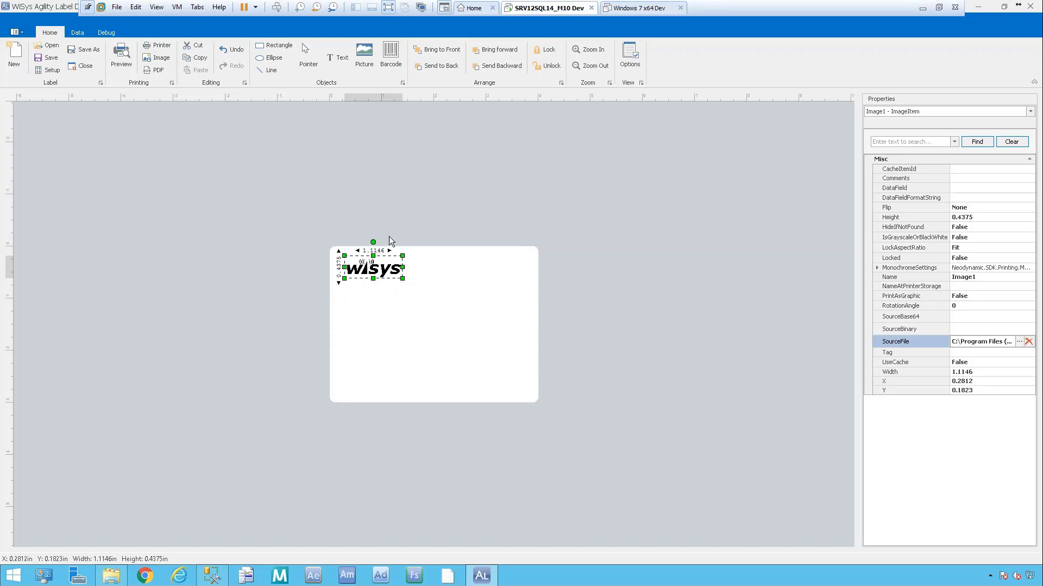
Deselect the logo, compare against the finished reference label, and pick the Text tool.
click(451, 291)
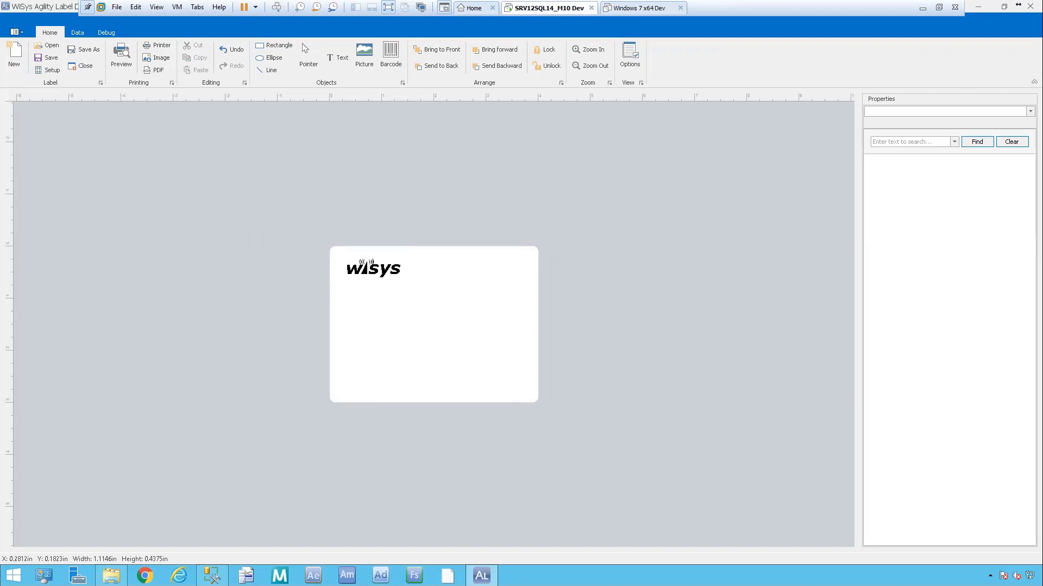
drag(0, 44, 512, 54)
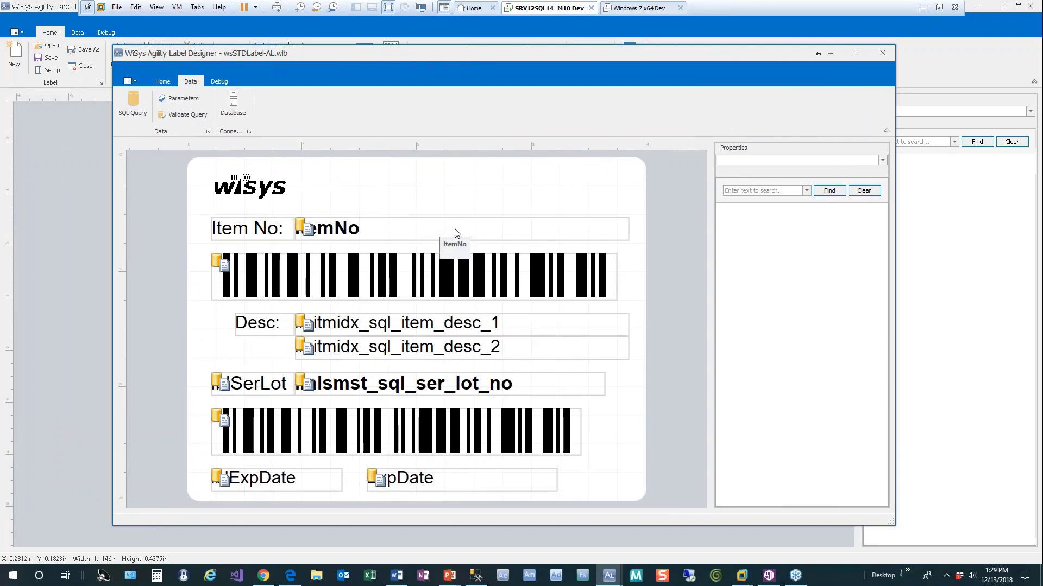
drag(601, 64, 0, 74)
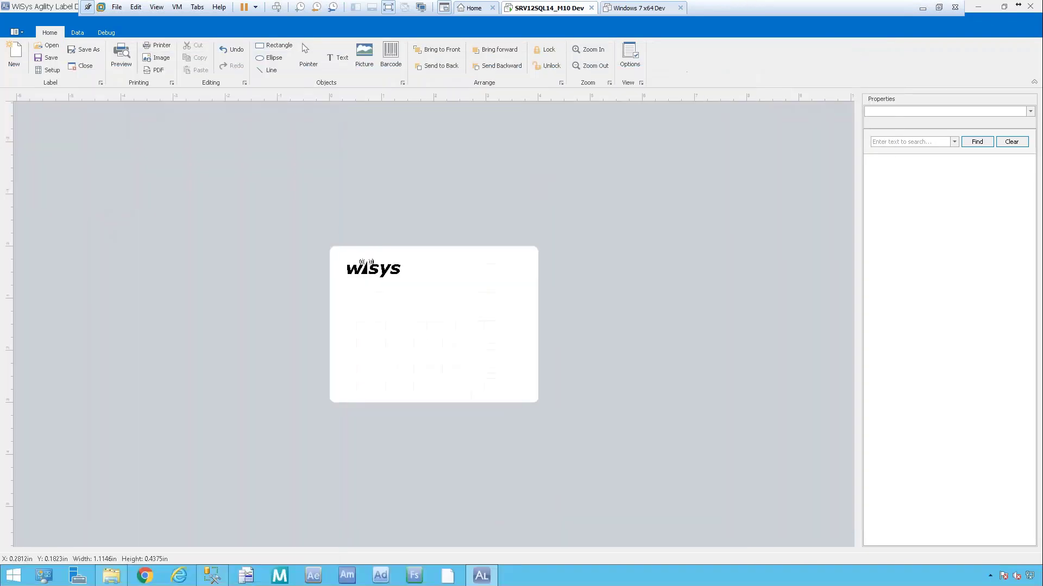
click(342, 58)
Draw a text box below the logo and name it lblItemNo.
mouse_move(351, 285)
mouse_down()
mouse_move(396, 314)
mouse_move(434, 302)
mouse_move(395, 298)
mouse_up()
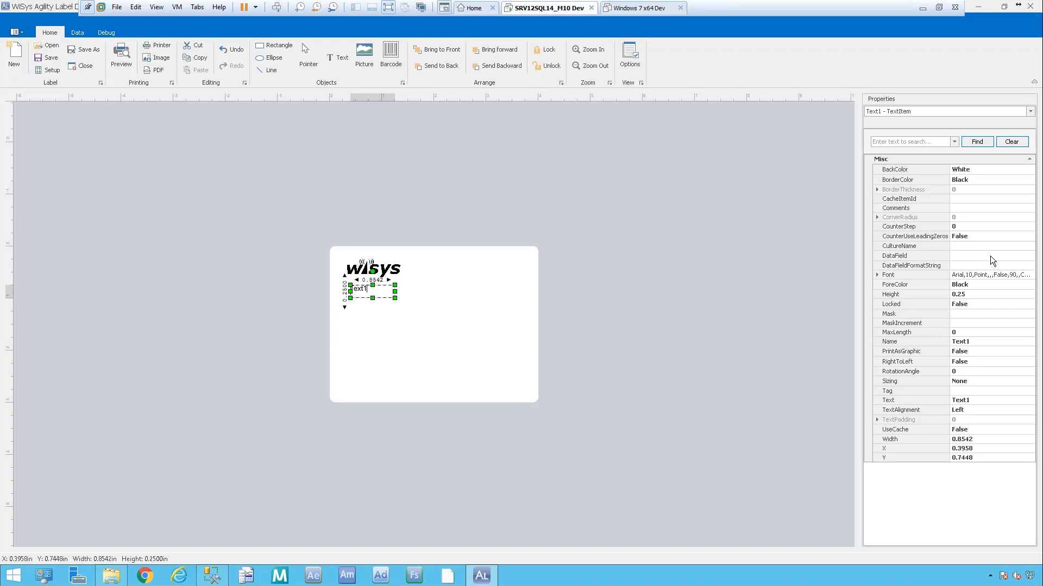
click(977, 256)
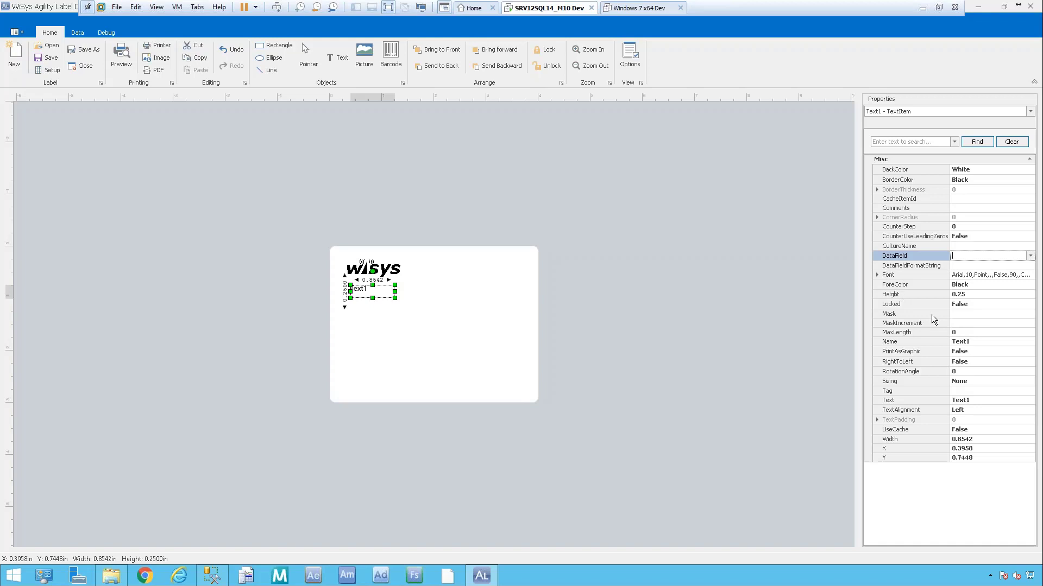
click(972, 342)
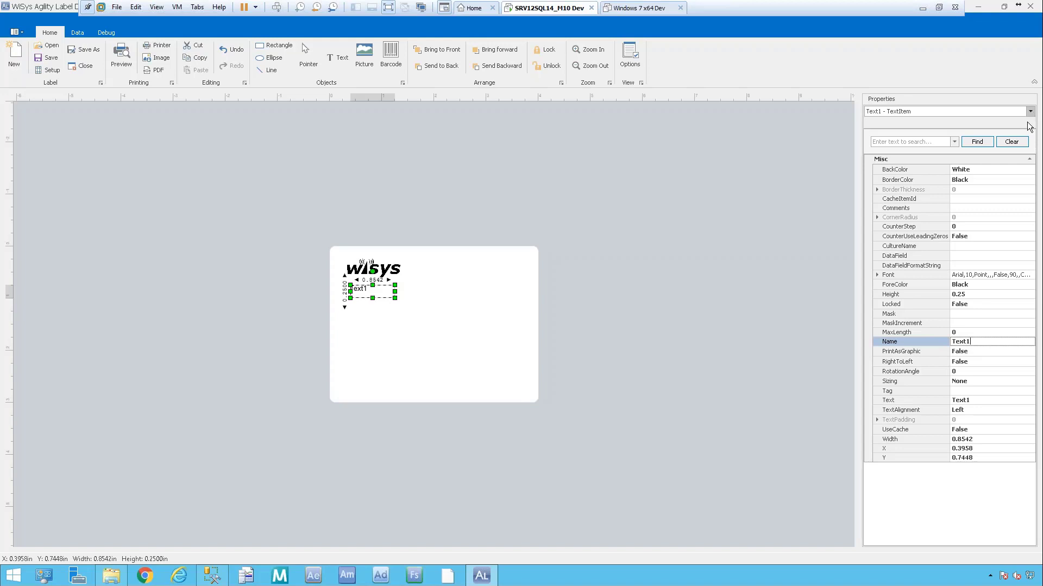
drag(975, 343, 934, 343)
text(lblItemNo)
key(Tab)
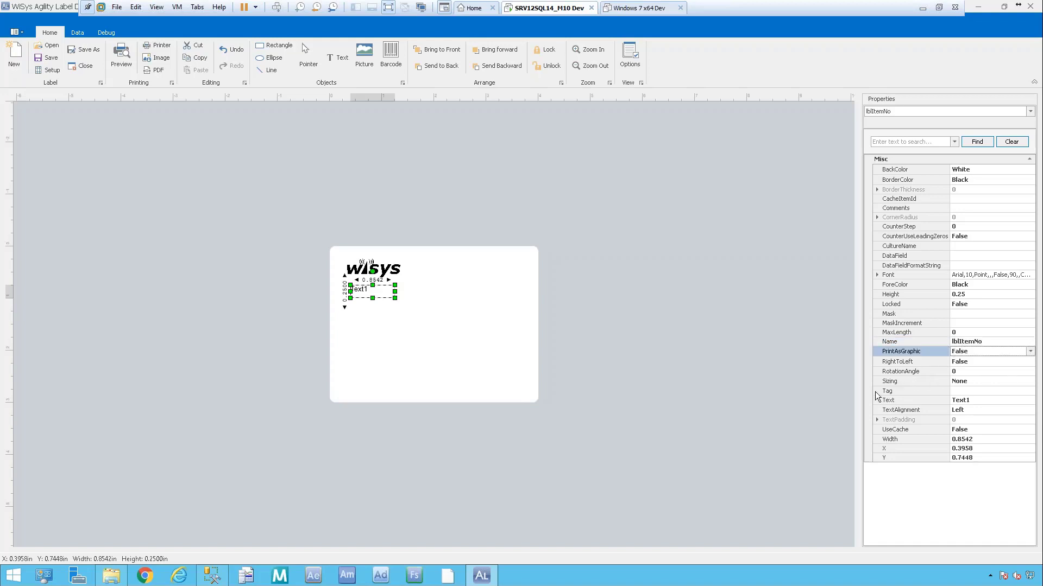
Set its text to 'Item No:' and narrow the box to 0.6459 inches wide.
click(984, 401)
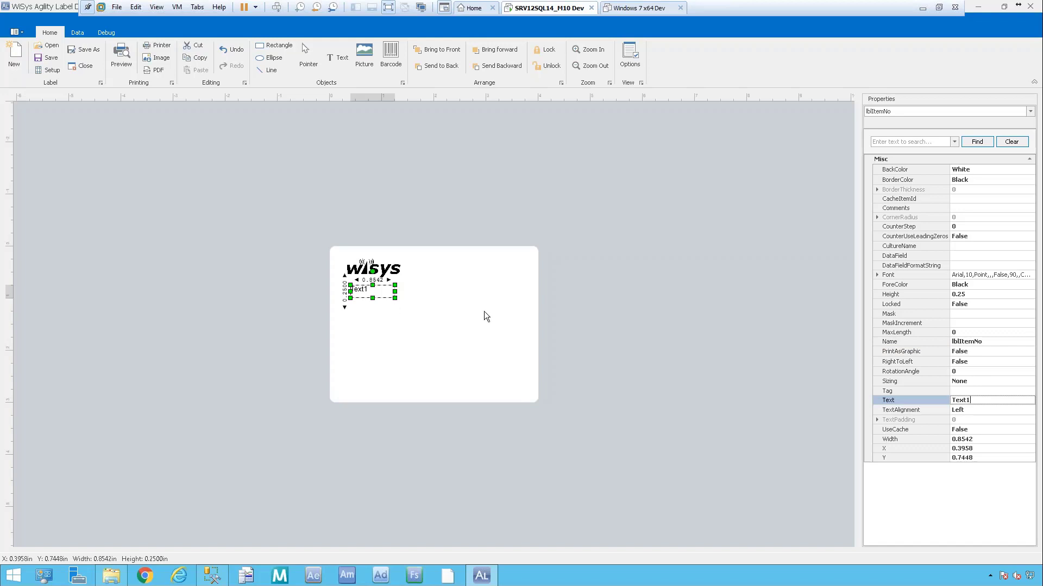
click(913, 399)
text(Item No:)
key(Tab)
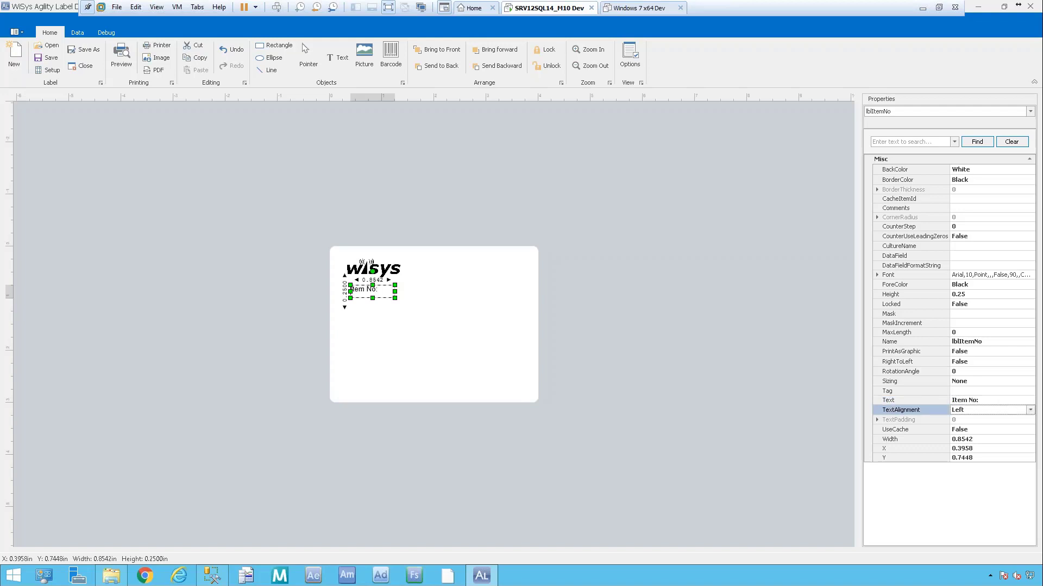
drag(394, 292, 384, 292)
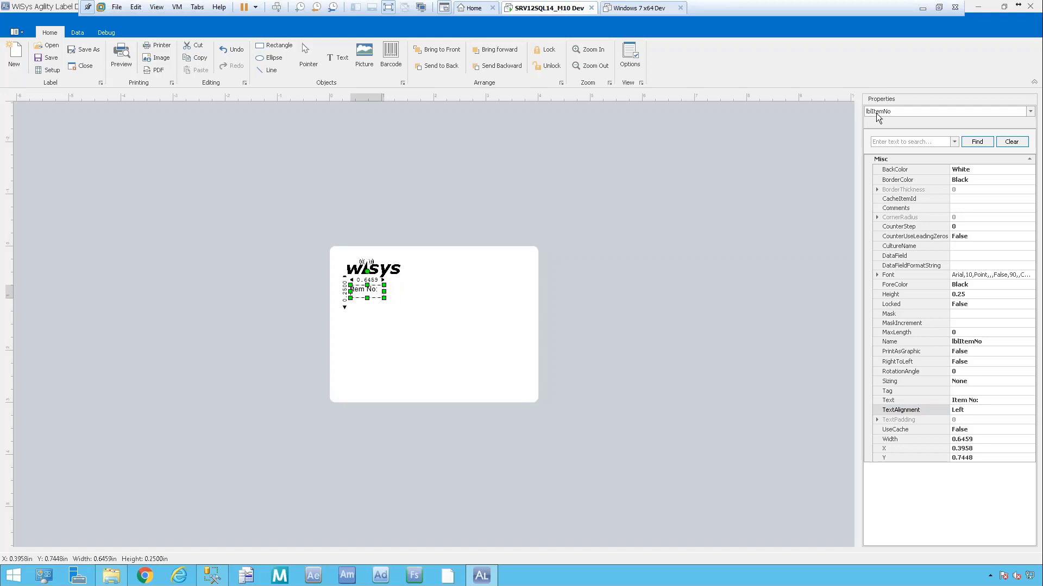
Review the list of items on the label in the Properties object dropdown.
click(1029, 112)
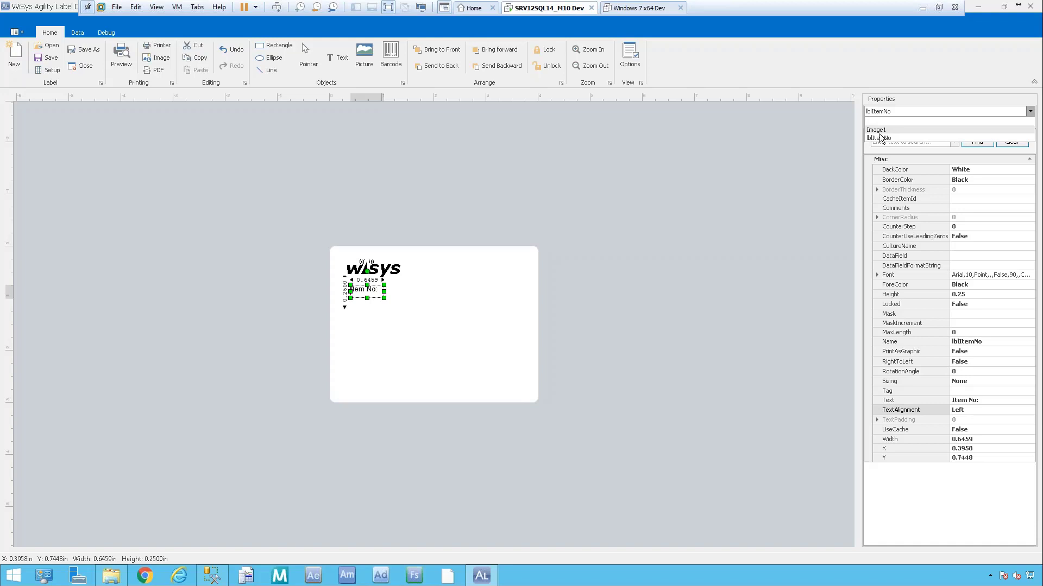
click(992, 411)
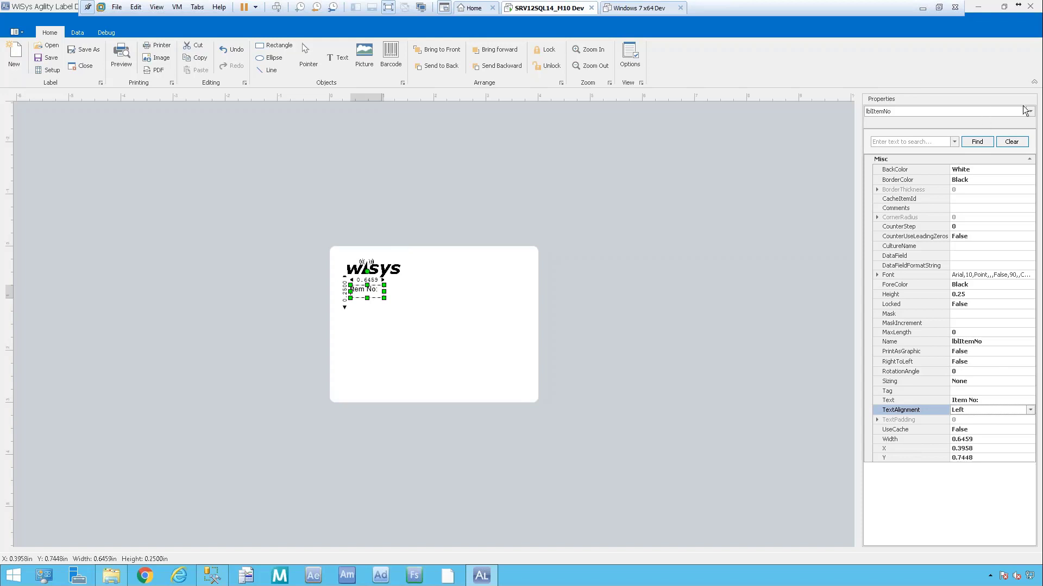
key(Down)
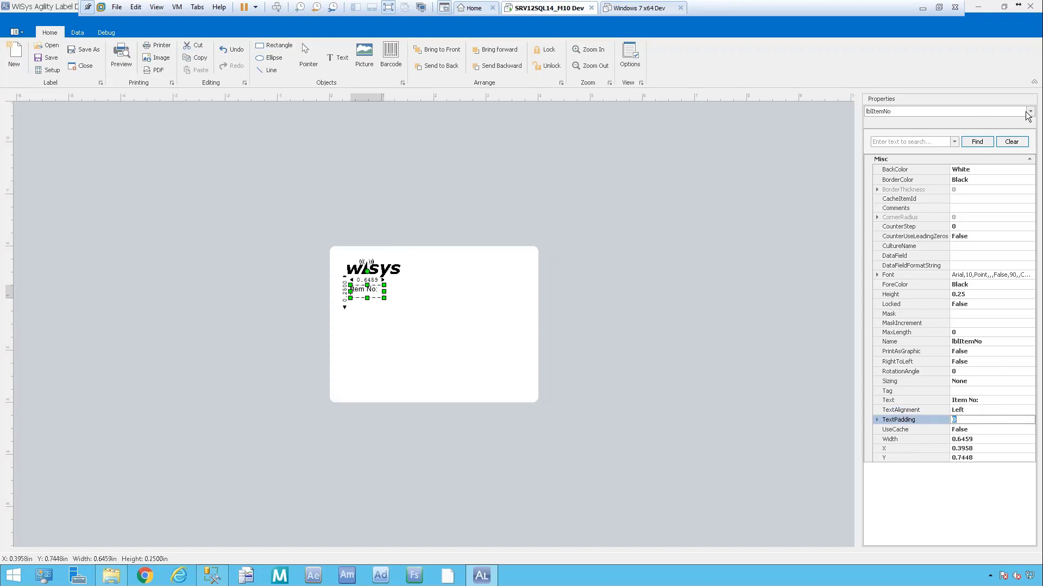
click(1030, 111)
Rename Image1 to 'Company Logo' and confirm the new name in the item list.
click(884, 129)
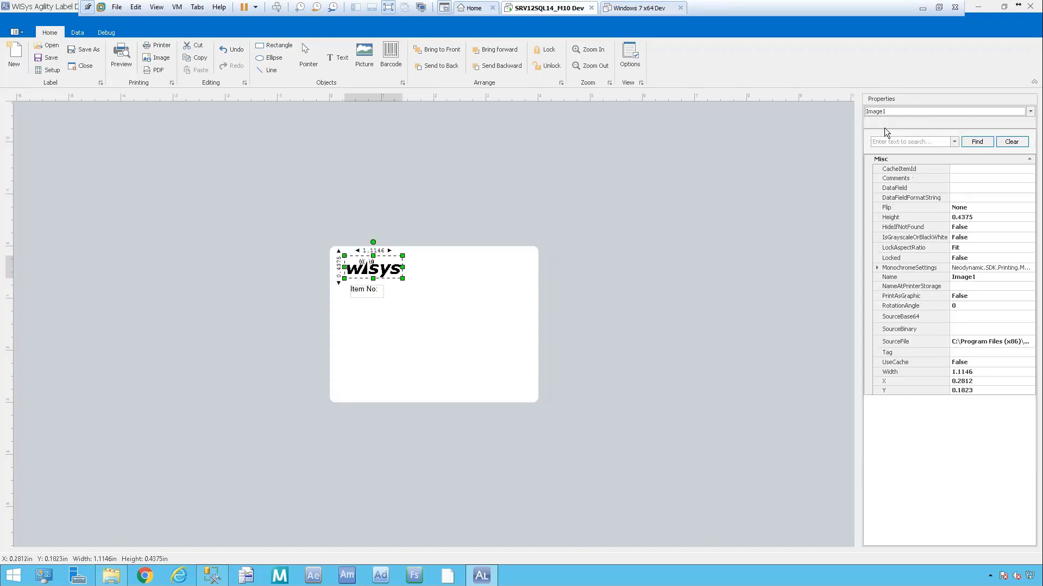
click(992, 278)
click(903, 278)
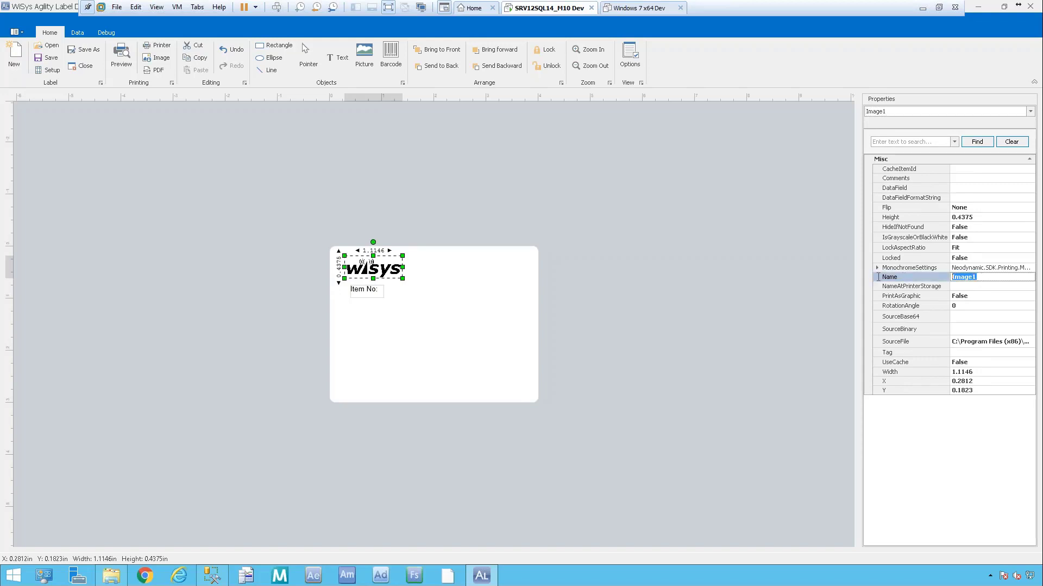
text(Company Logo)
key(Tab)
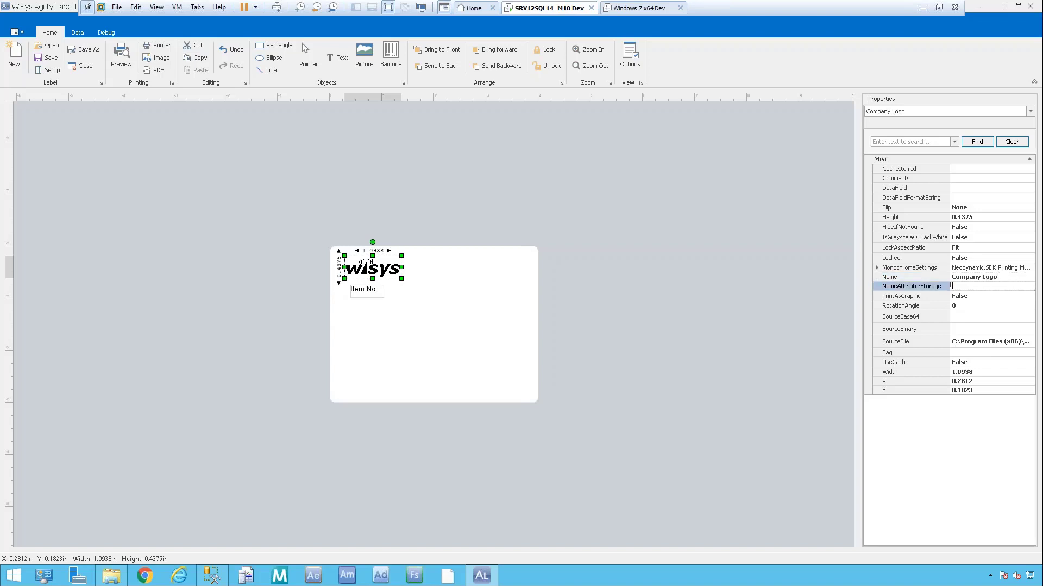
click(1030, 112)
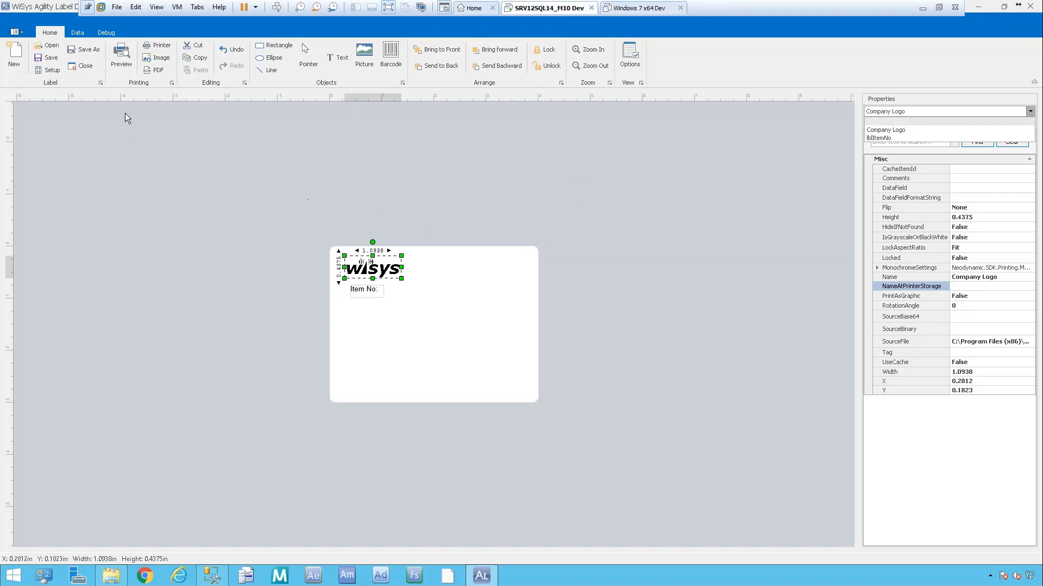
click(338, 60)
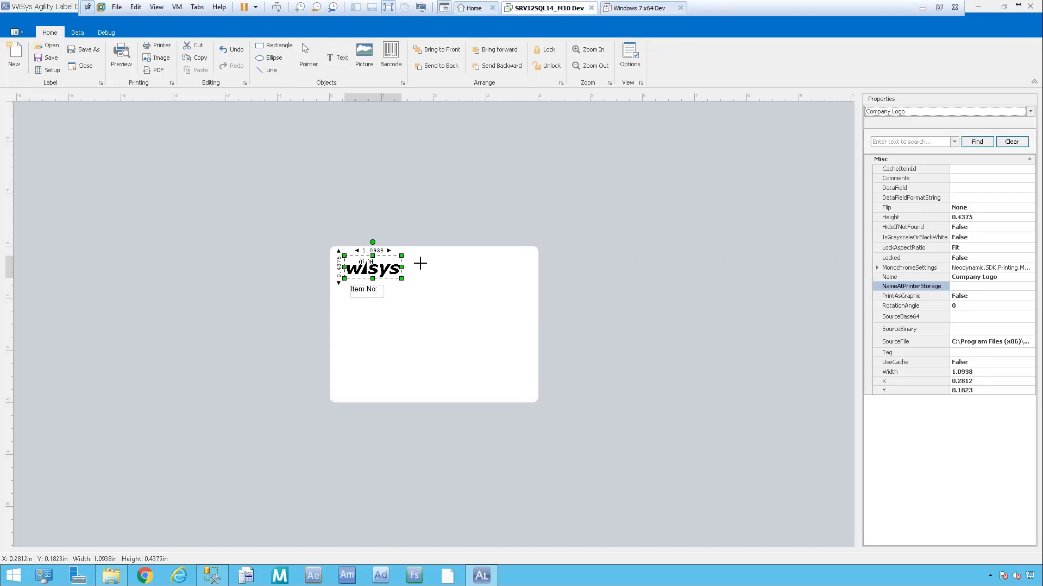
Draw a text box right of 'Item No:' and bind it to the ItemNo data field.
click(399, 286)
drag(484, 294, 580, 298)
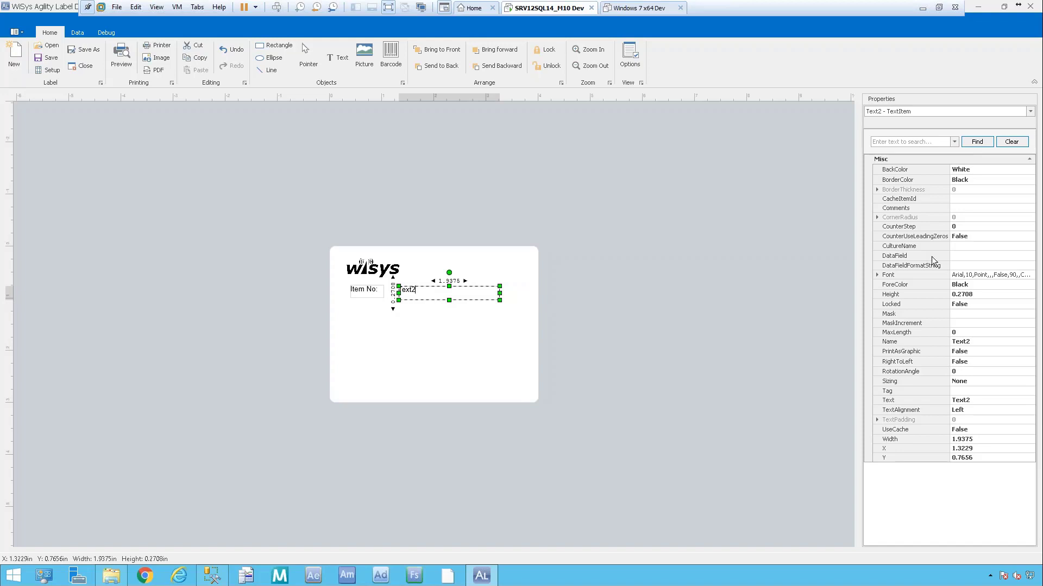
click(971, 256)
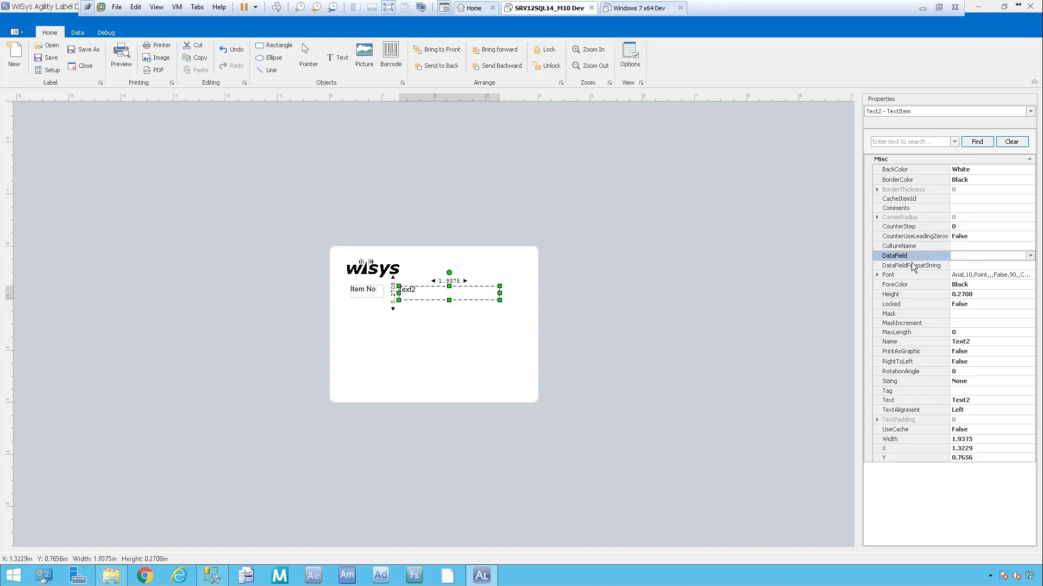
click(1030, 256)
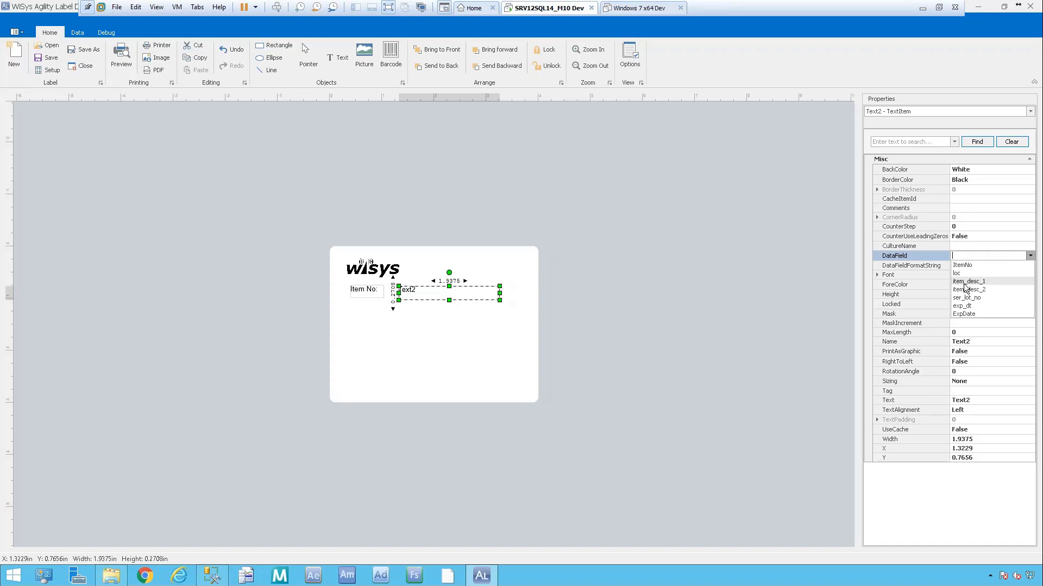
click(965, 265)
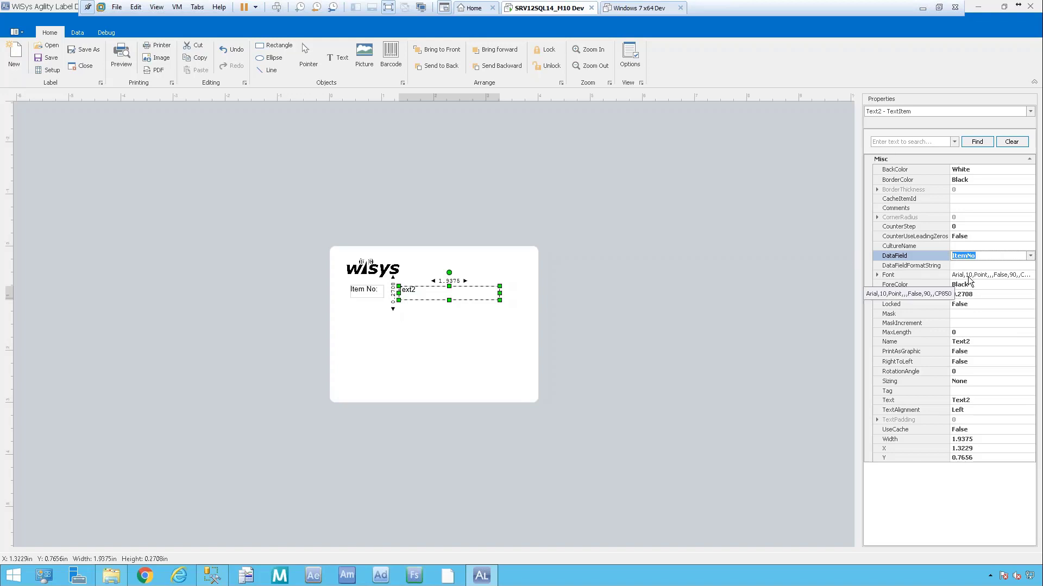
Check the text item's font settings, keeping Arial as the font.
click(877, 275)
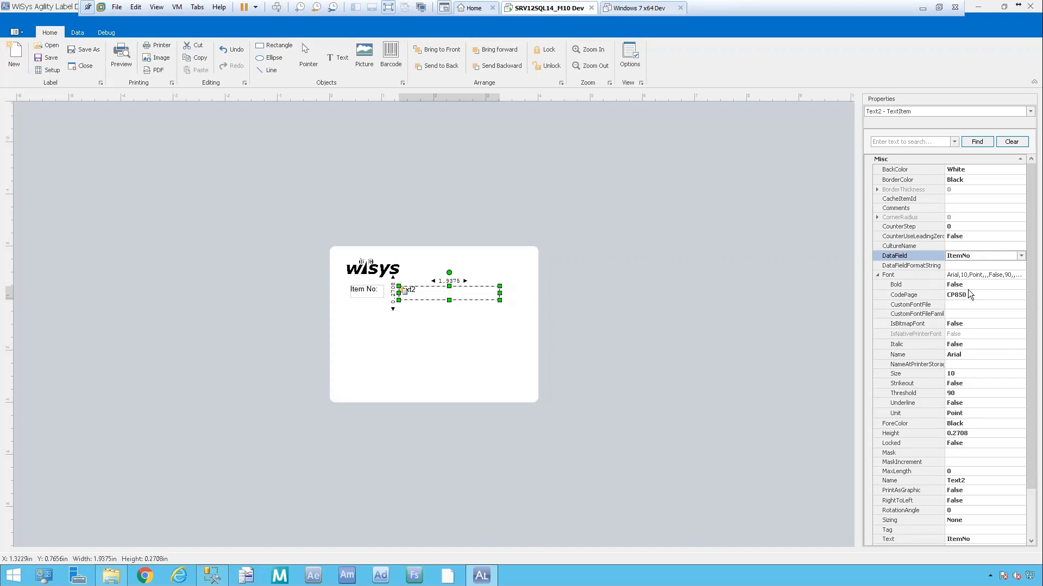
click(969, 375)
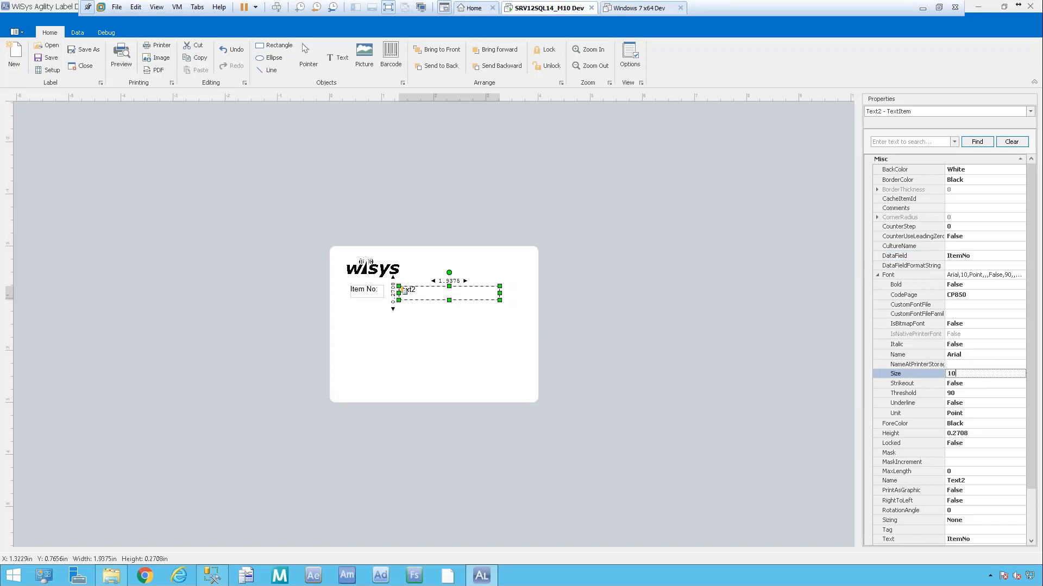
click(980, 355)
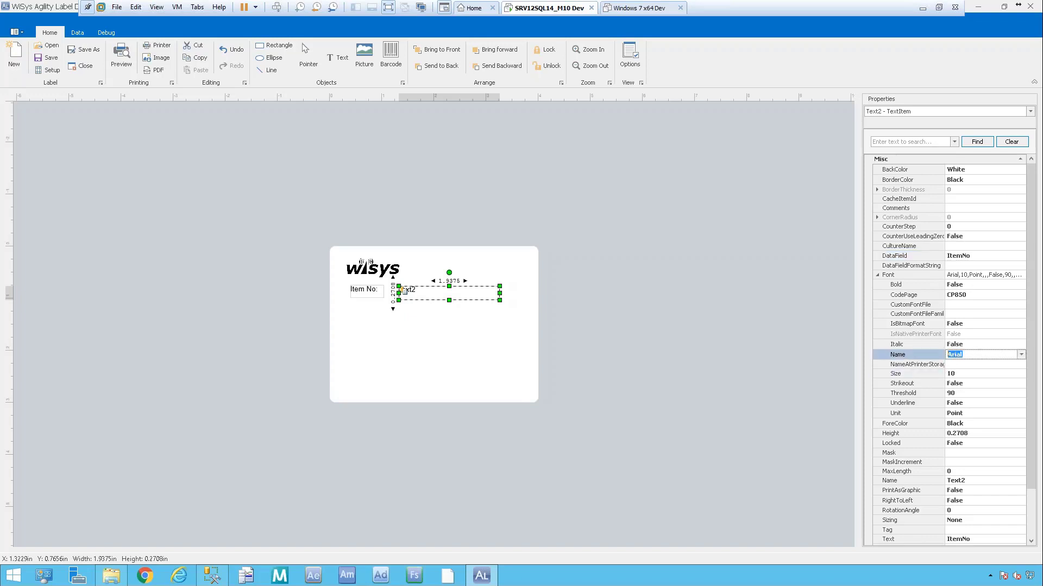
click(1021, 355)
click(1021, 356)
click(876, 274)
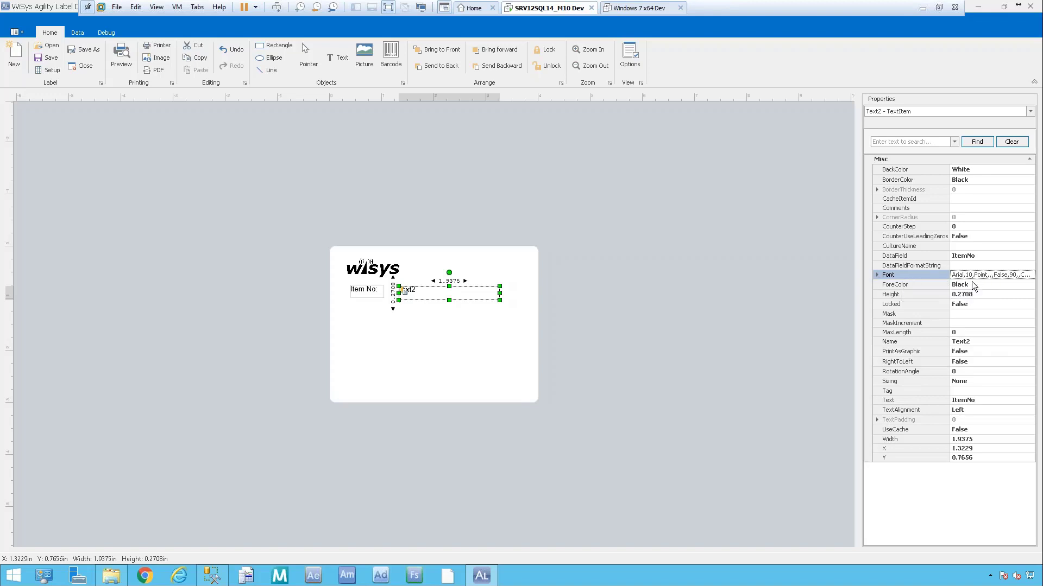
Rename the text item from Text2 to ItemNo.
click(981, 342)
drag(971, 342, 907, 348)
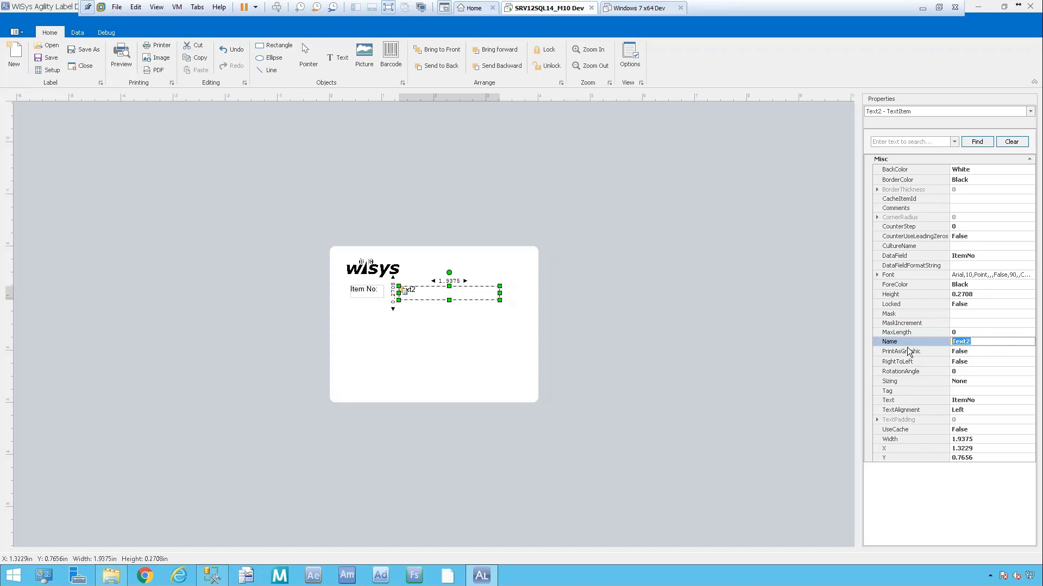
text(Itm)
key(BackSpace)
text(emNo)
key(Down)
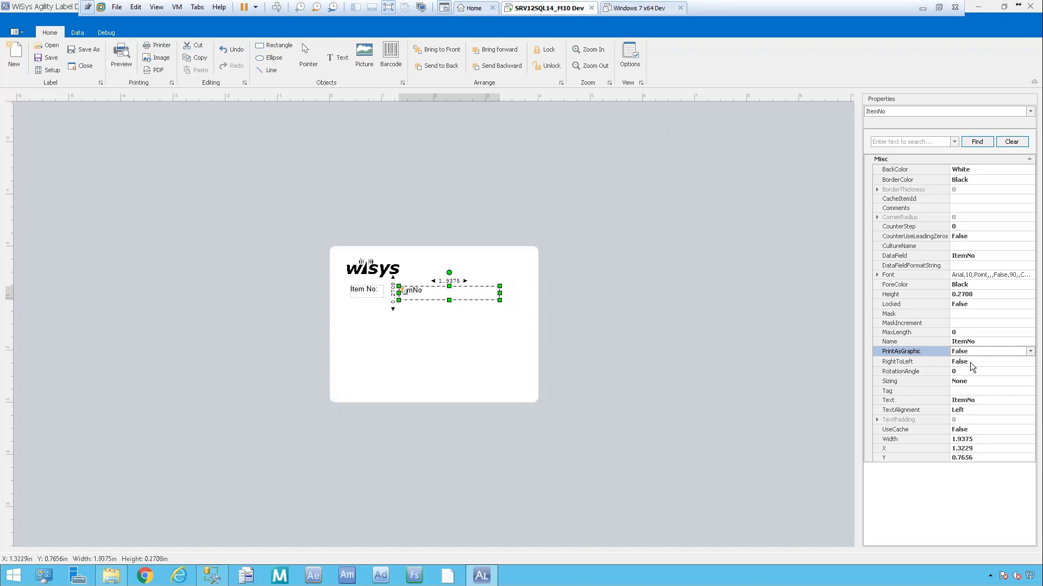
Show a 0.25-inch grid with snap-to-grid enabled, then zoom in two steps on the label.
key(Escape)
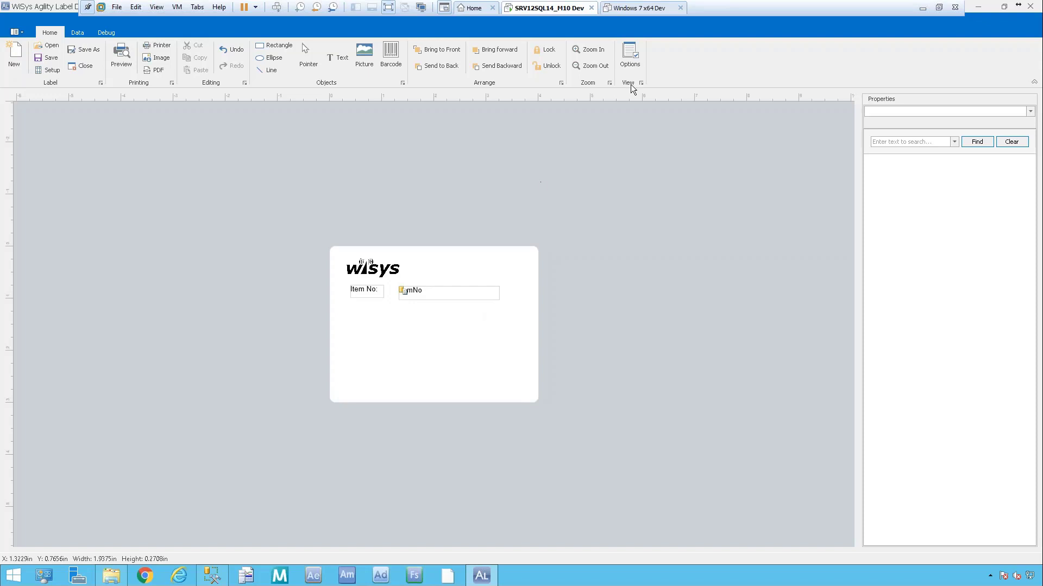
click(625, 48)
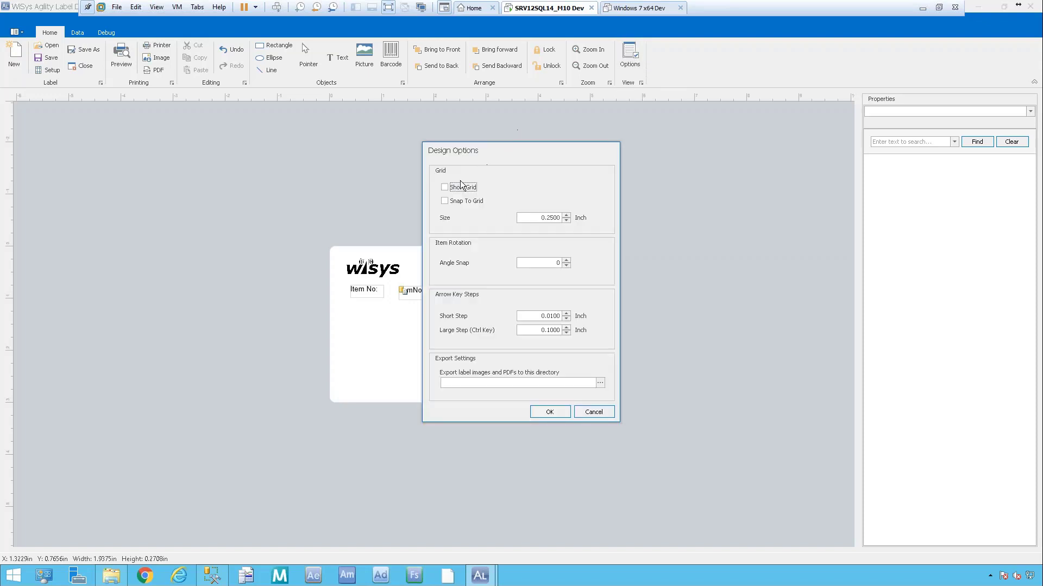
click(444, 186)
click(550, 412)
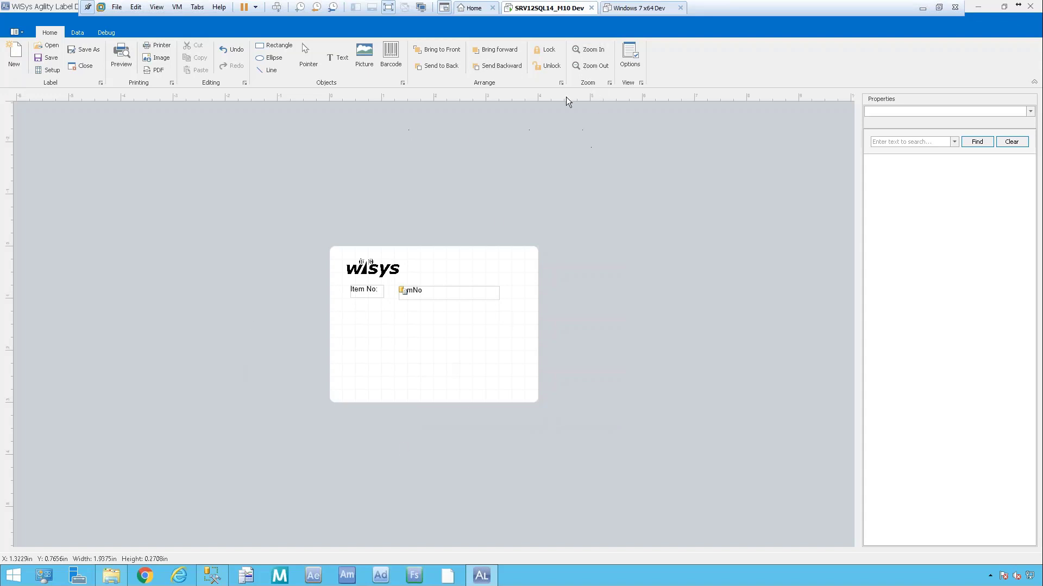
click(597, 49)
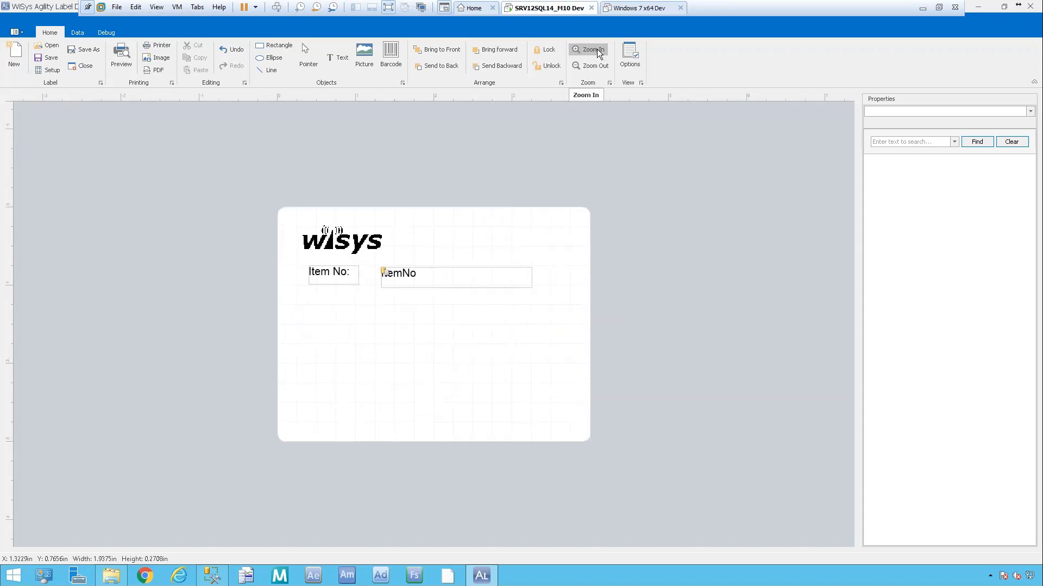
click(597, 49)
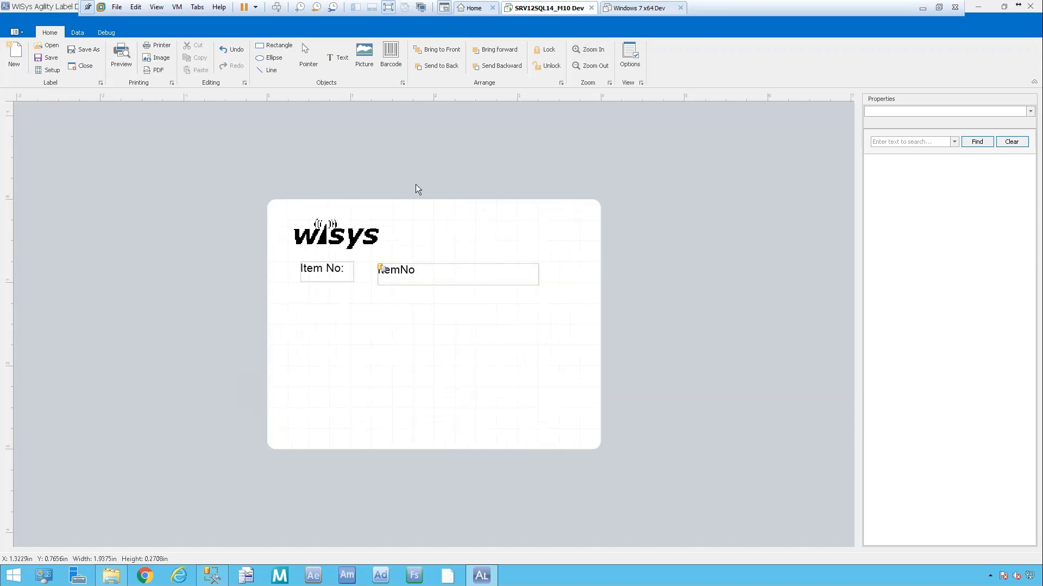
Snap the ItemNo field, the Item No: caption and the wisys logo onto grid positions.
click(417, 268)
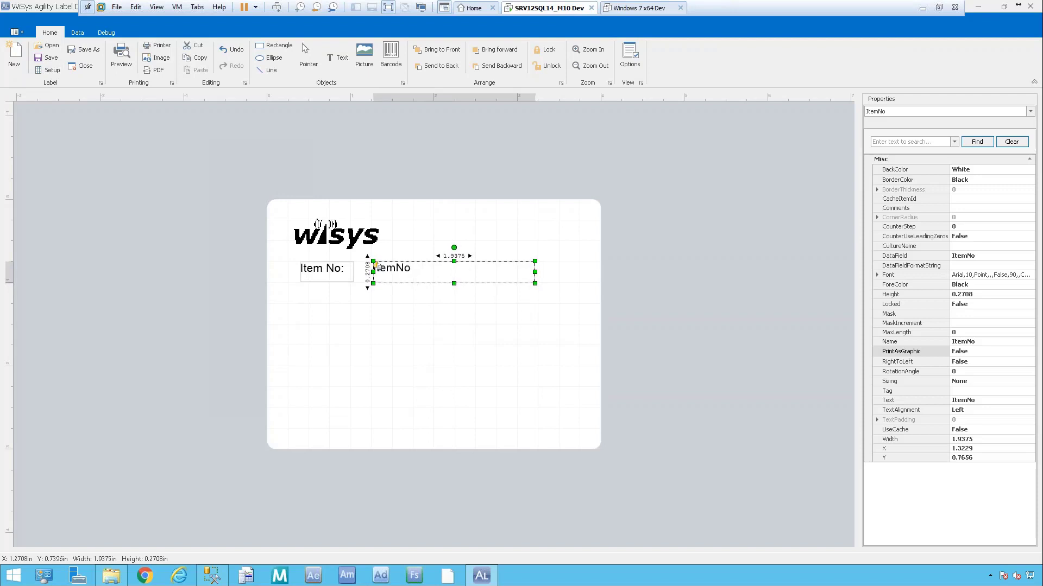
drag(442, 266, 432, 265)
click(367, 272)
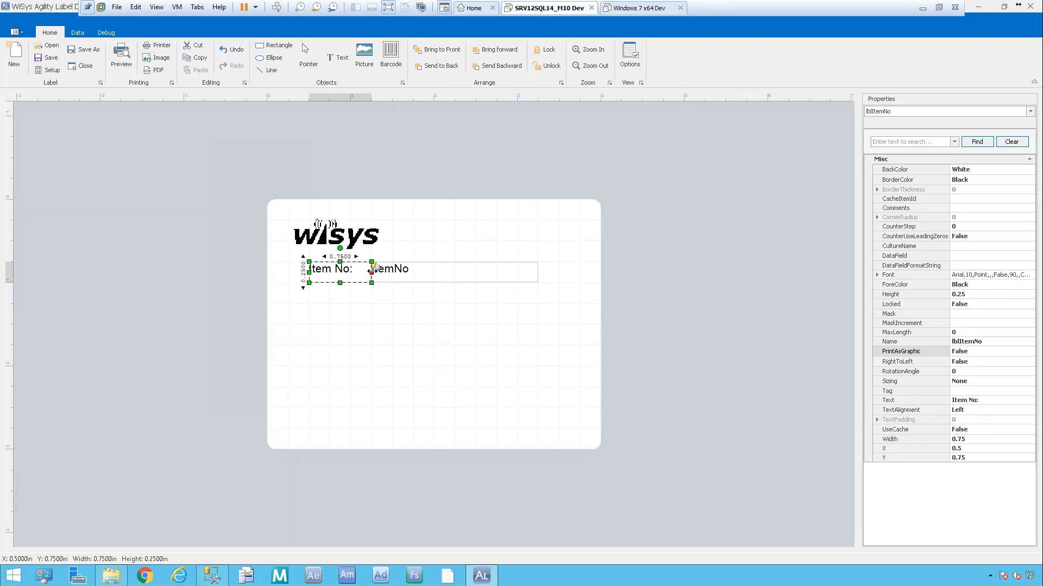
drag(351, 272, 318, 244)
click(322, 240)
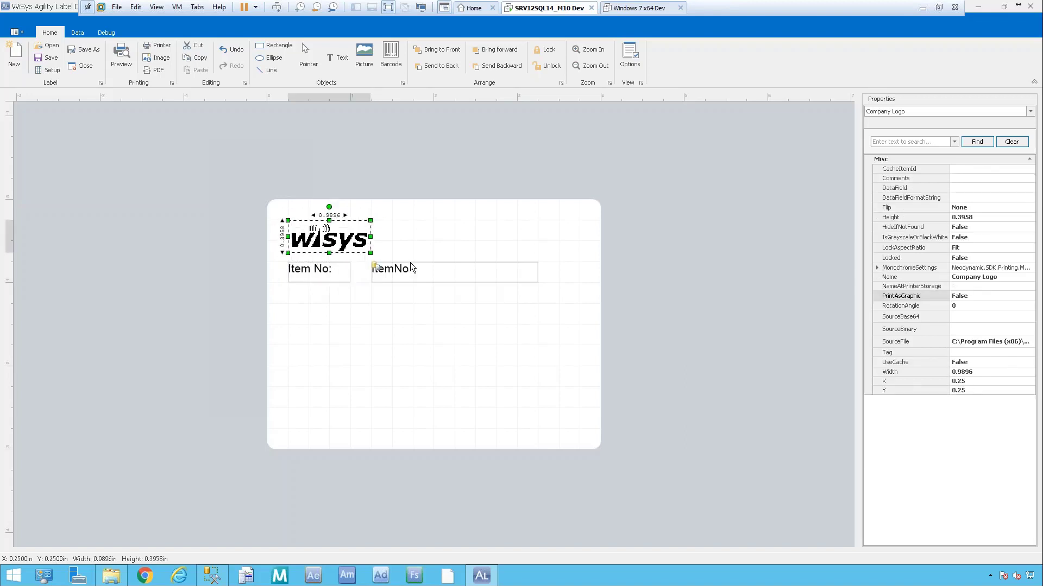
mouse_move(406, 270)
mouse_down()
mouse_move(389, 266)
mouse_move(406, 270)
mouse_up()
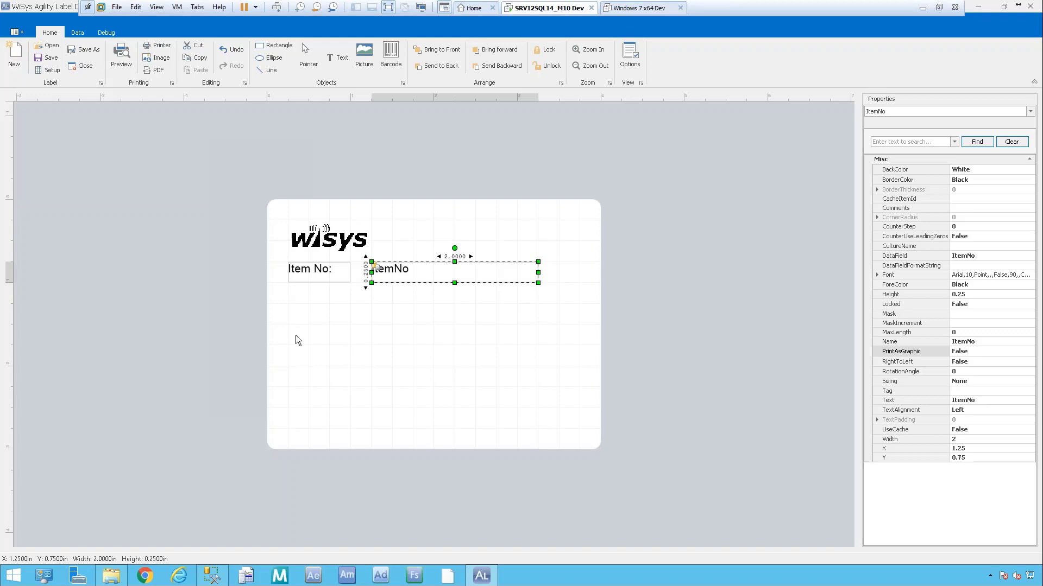
Change the grid size to 0.05 inch in the label Options.
click(630, 58)
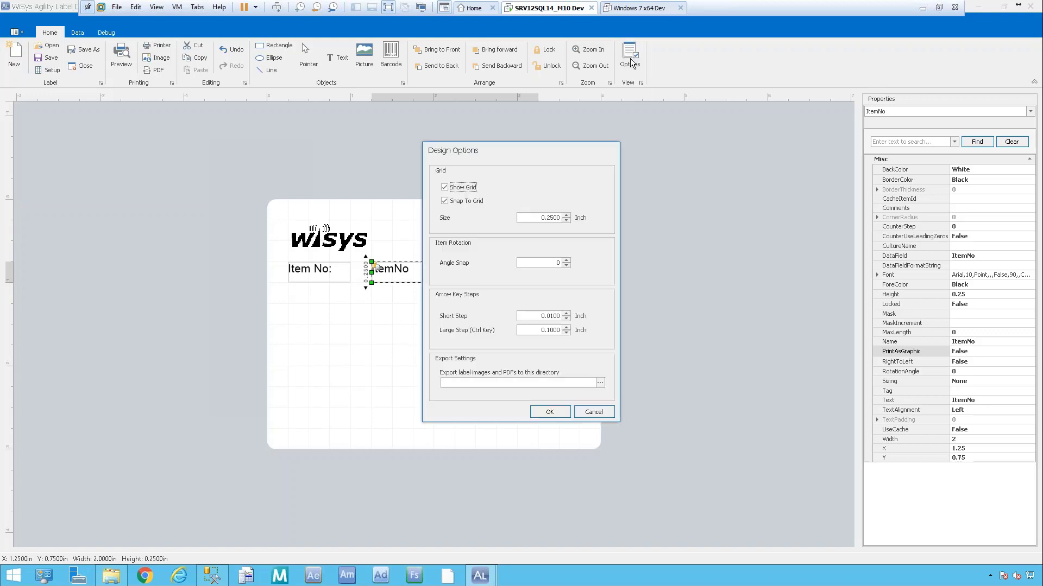
click(552, 218)
key(Tab)
click(557, 411)
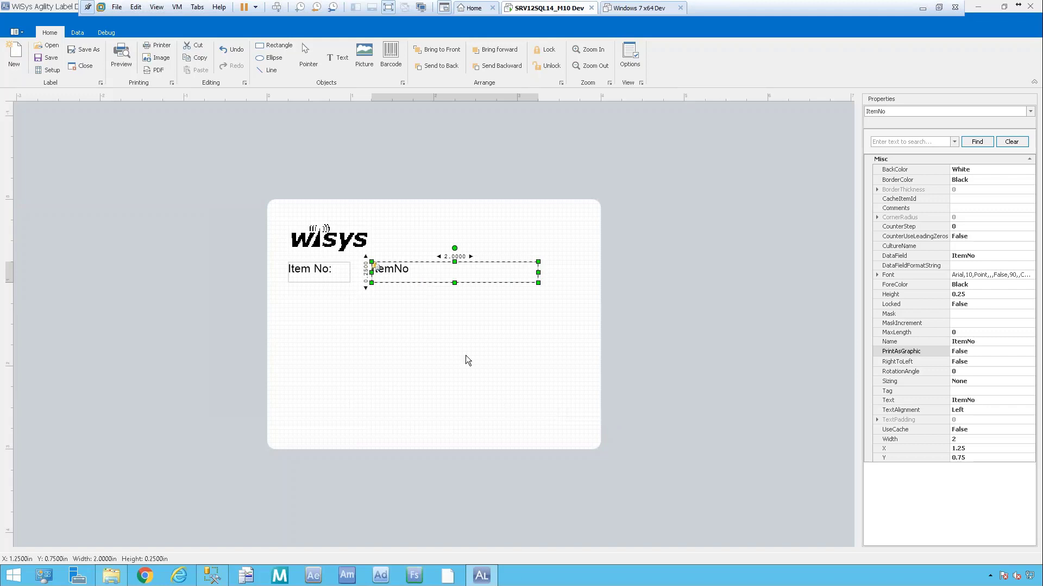
Move the logo, Item No: caption and ItemNo field up into the top-left corner.
click(322, 235)
drag(327, 229, 307, 228)
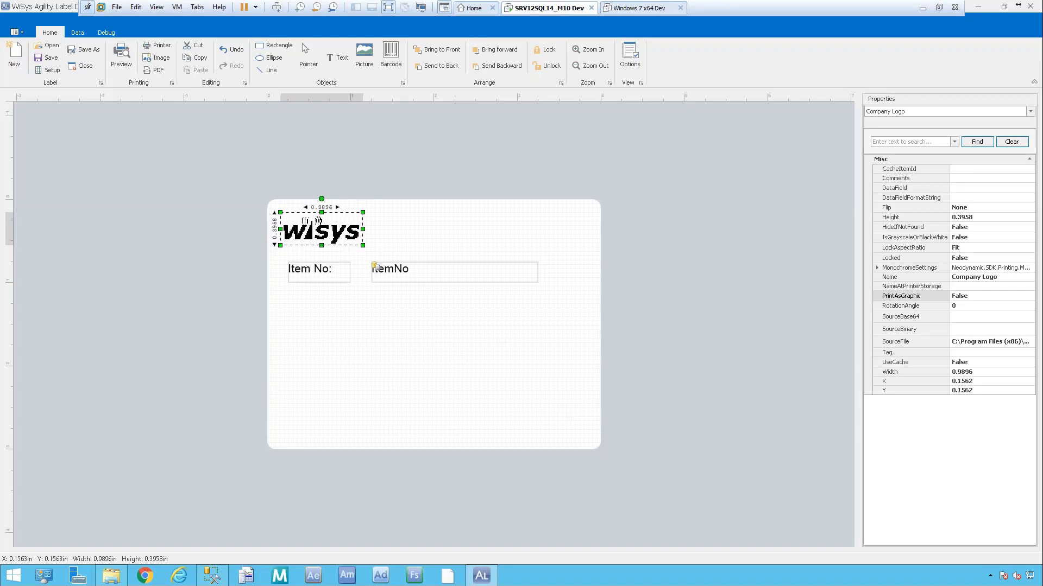
mouse_move(314, 273)
mouse_down()
mouse_move(306, 257)
mouse_move(314, 266)
mouse_up()
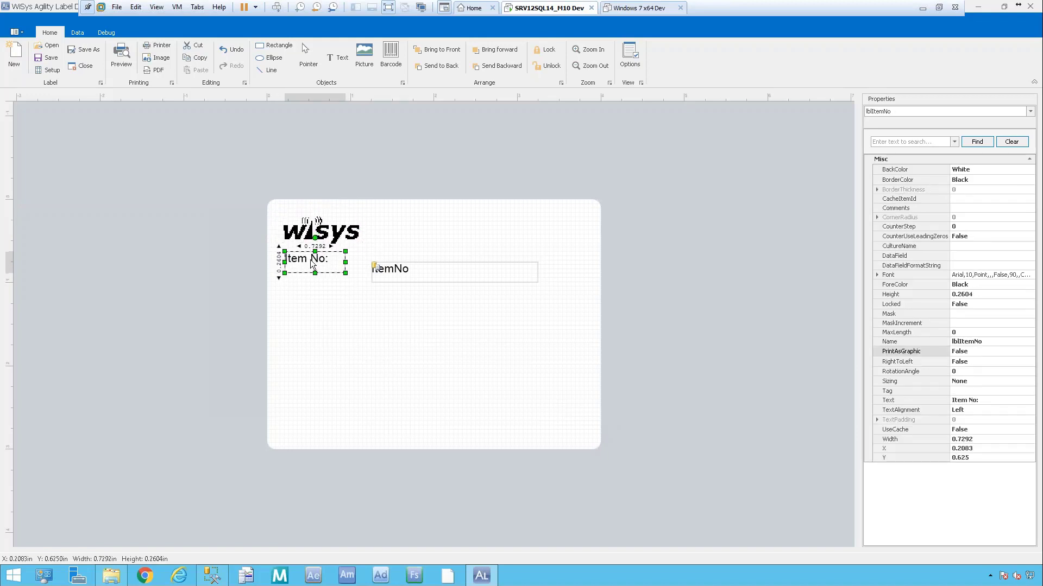
click(392, 270)
drag(392, 270, 370, 262)
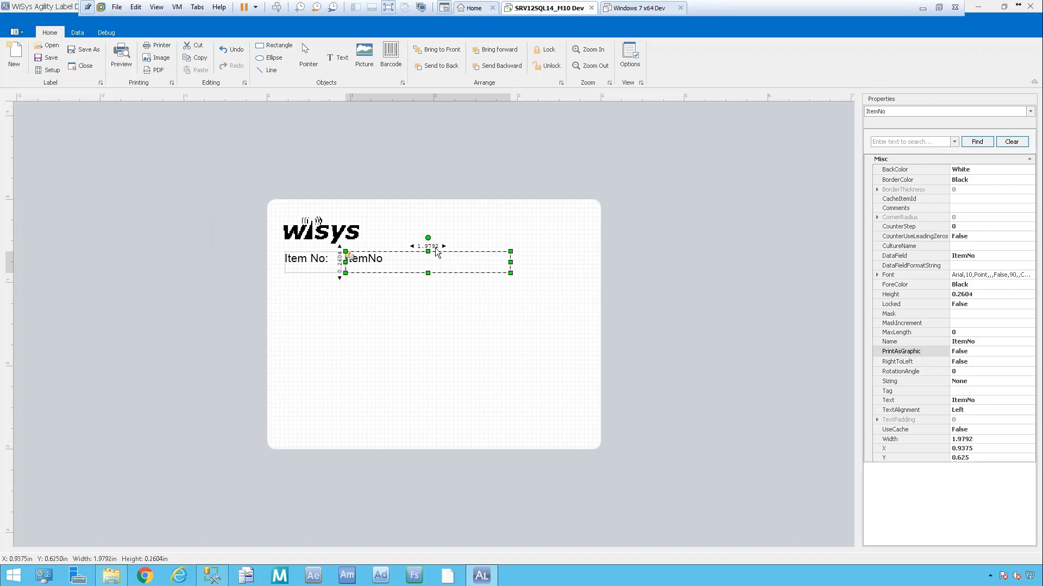
Shorten the ItemNo field and Item No: caption to a matching 0.1562-inch height.
mouse_move(435, 262)
mouse_down()
mouse_move(446, 258)
mouse_move(374, 282)
mouse_move(442, 230)
mouse_move(441, 260)
mouse_move(421, 255)
mouse_move(440, 250)
mouse_move(414, 259)
mouse_up()
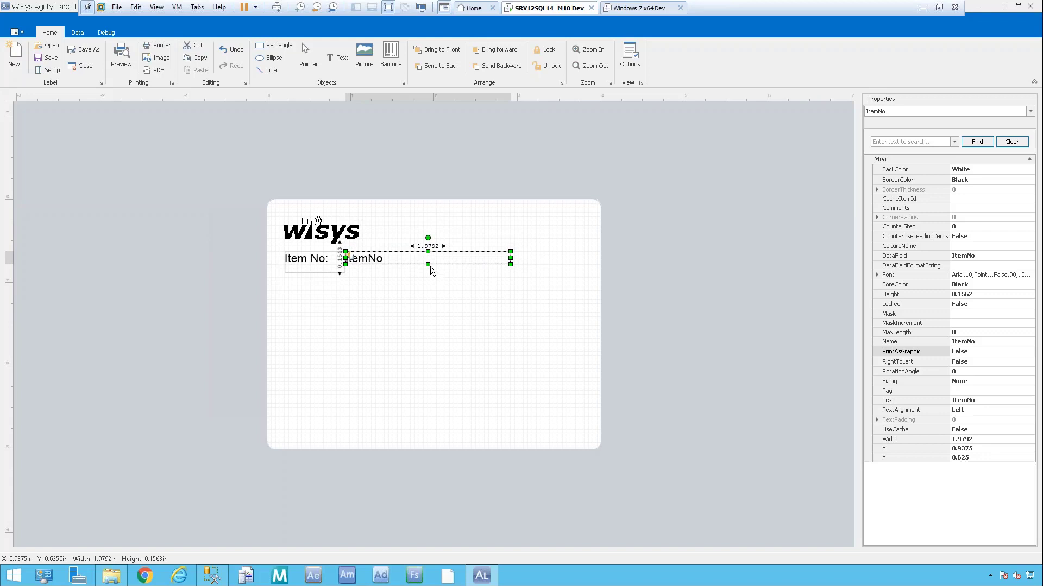
click(318, 269)
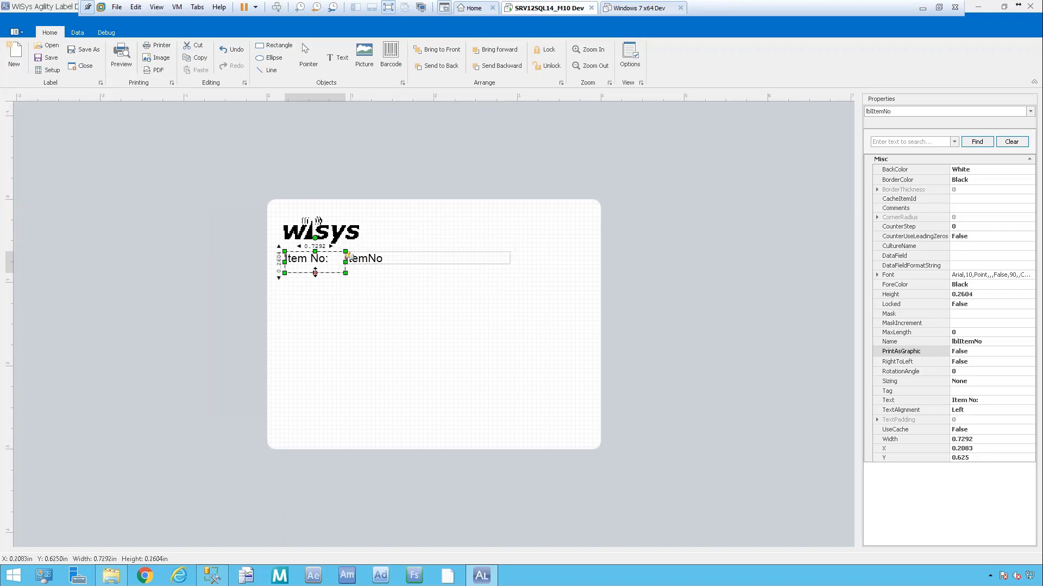
drag(315, 272, 314, 264)
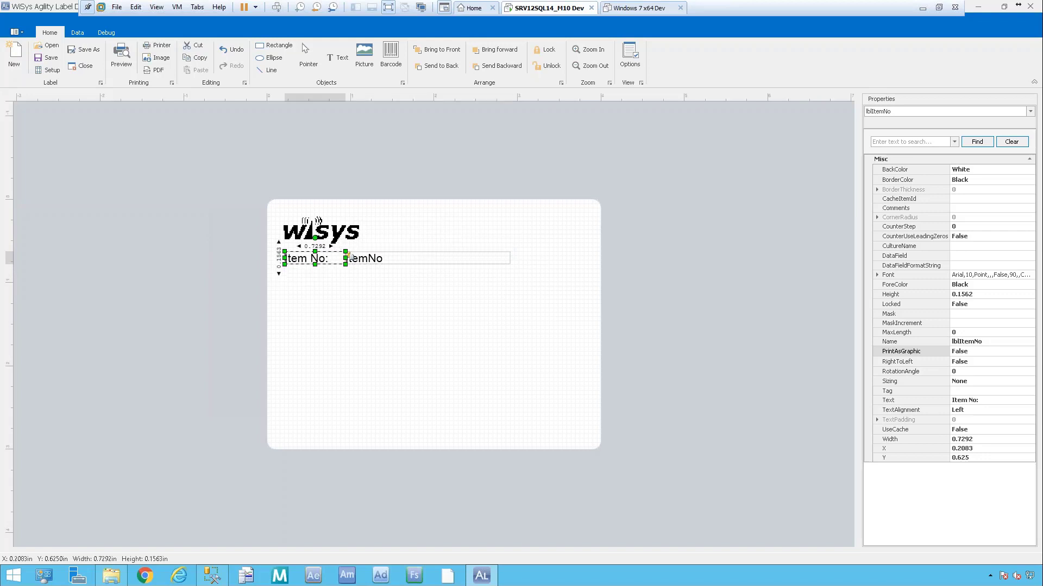
click(525, 258)
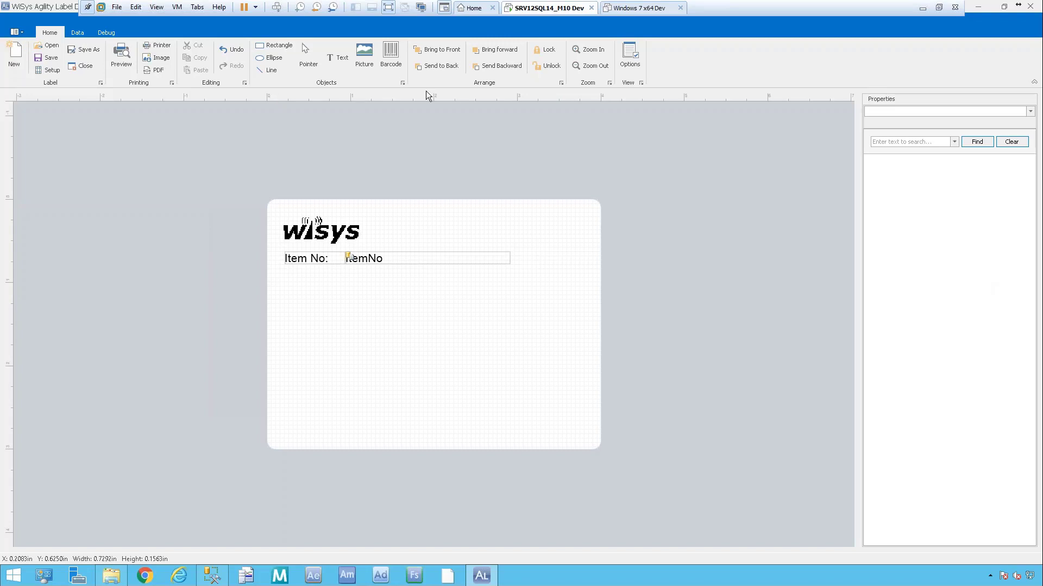
Draw a 3.4896-inch-wide Code128 barcode just below the Item No row and review its properties.
click(387, 54)
drag(286, 277, 577, 311)
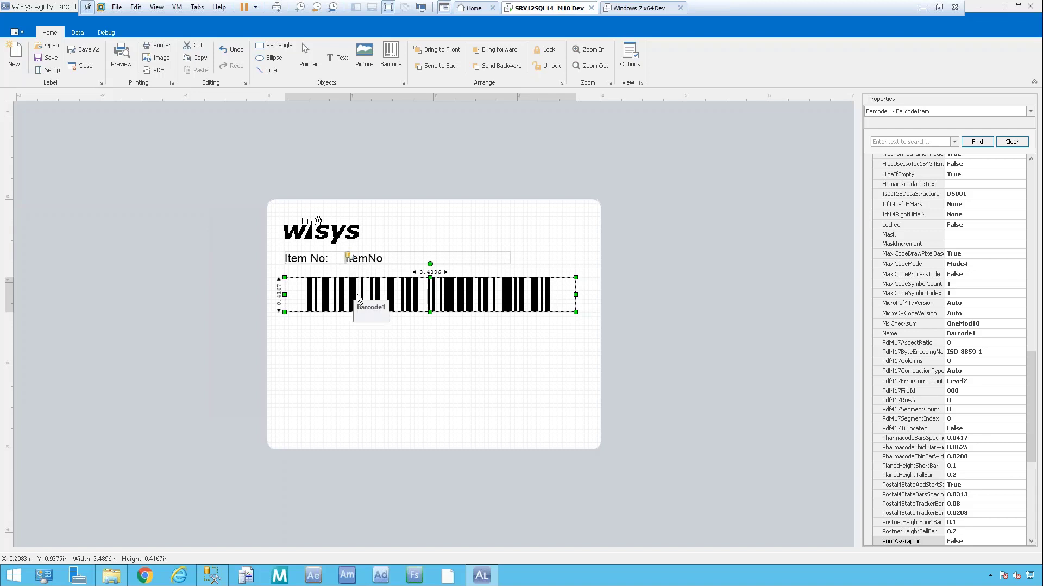
drag(357, 292, 357, 288)
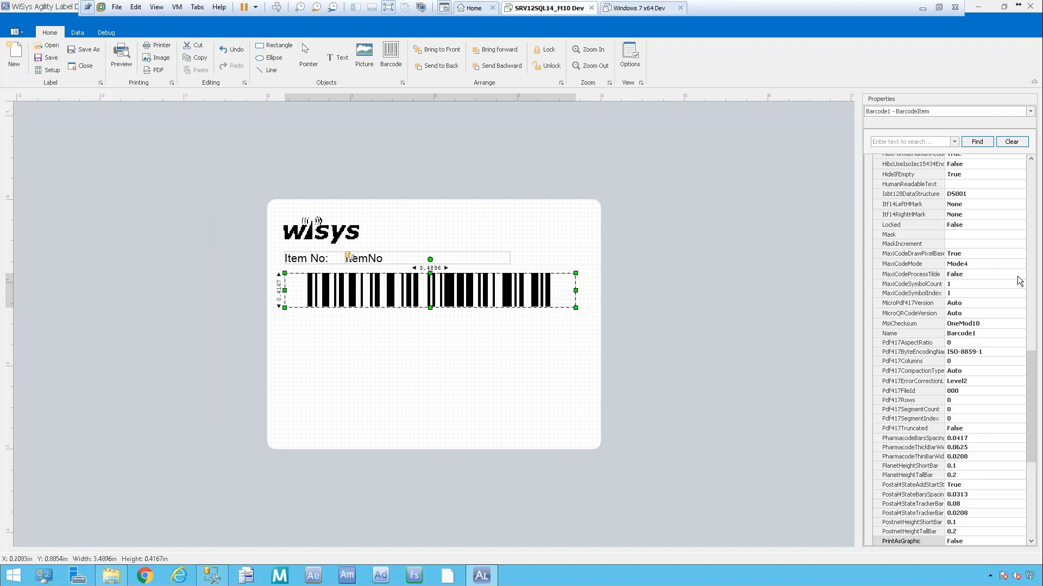
drag(1028, 358, 995, 130)
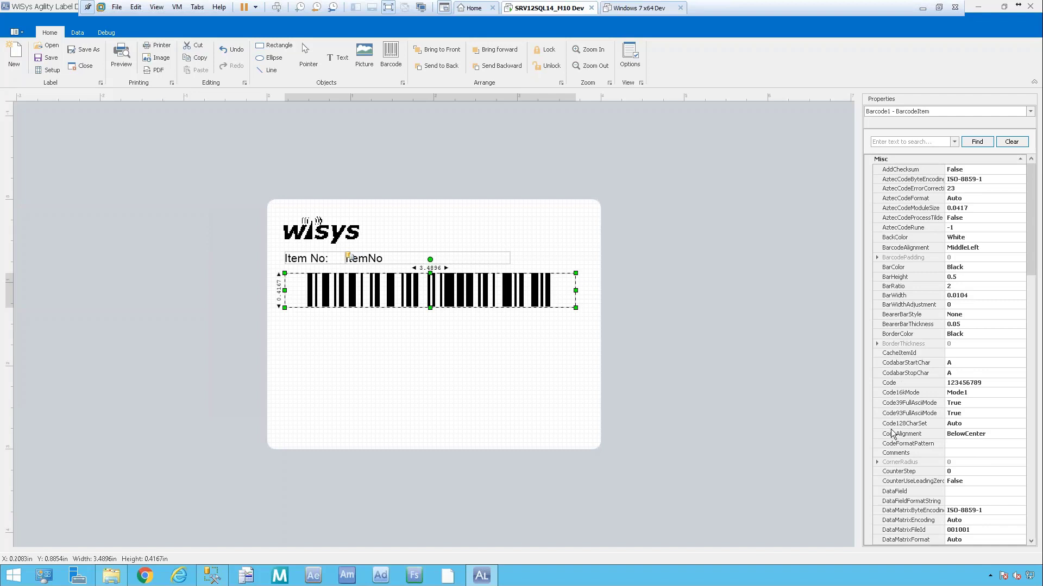
drag(1030, 245, 1031, 297)
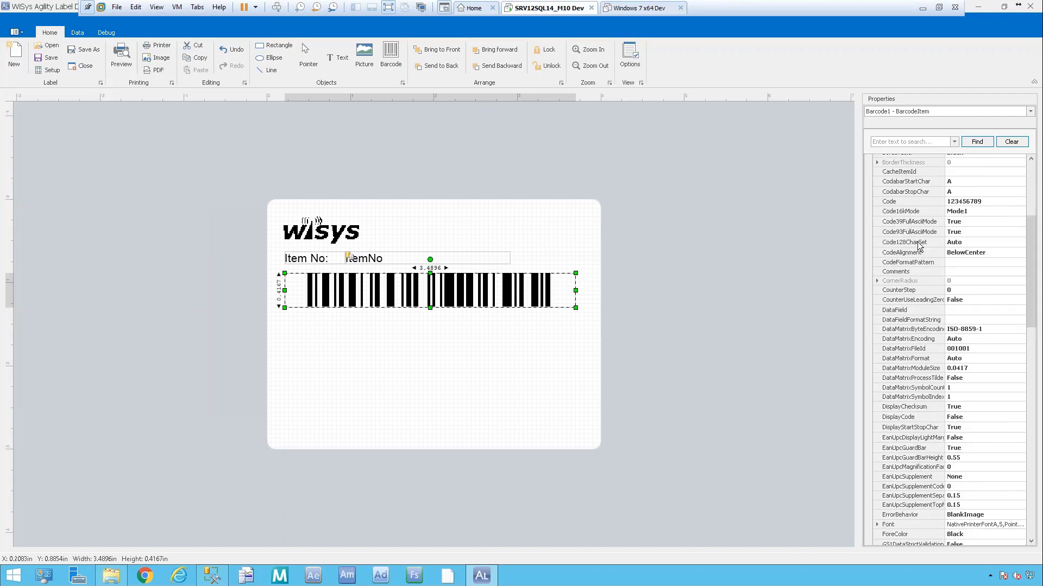
drag(1033, 237, 1024, 462)
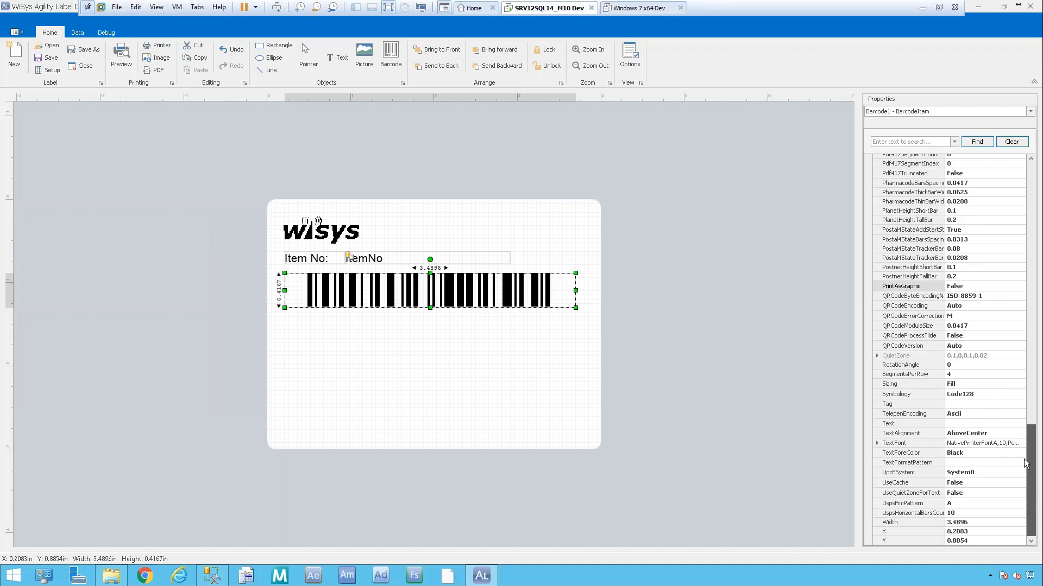
scroll(1024, 459, up, 2)
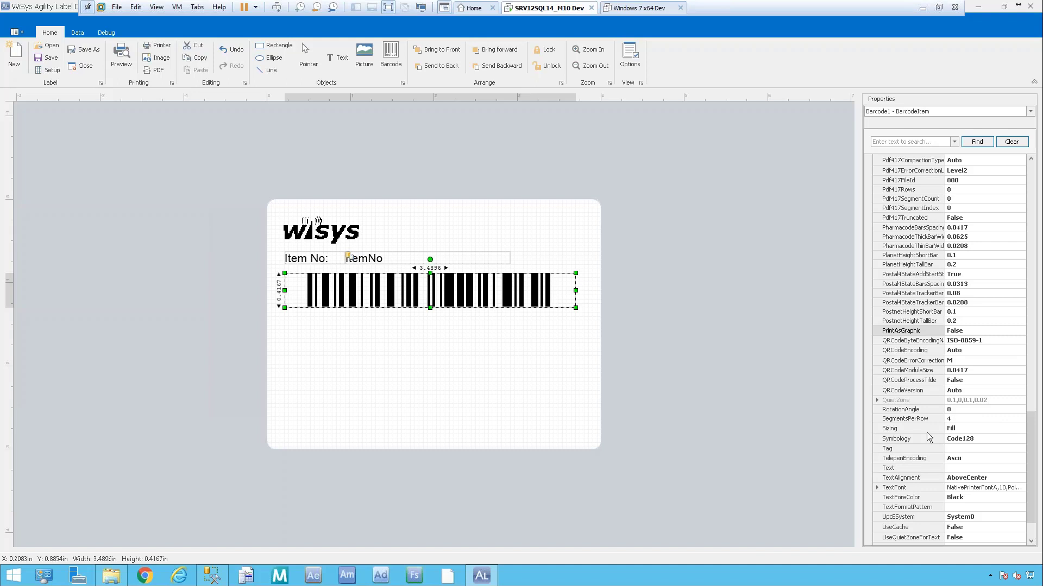
click(985, 438)
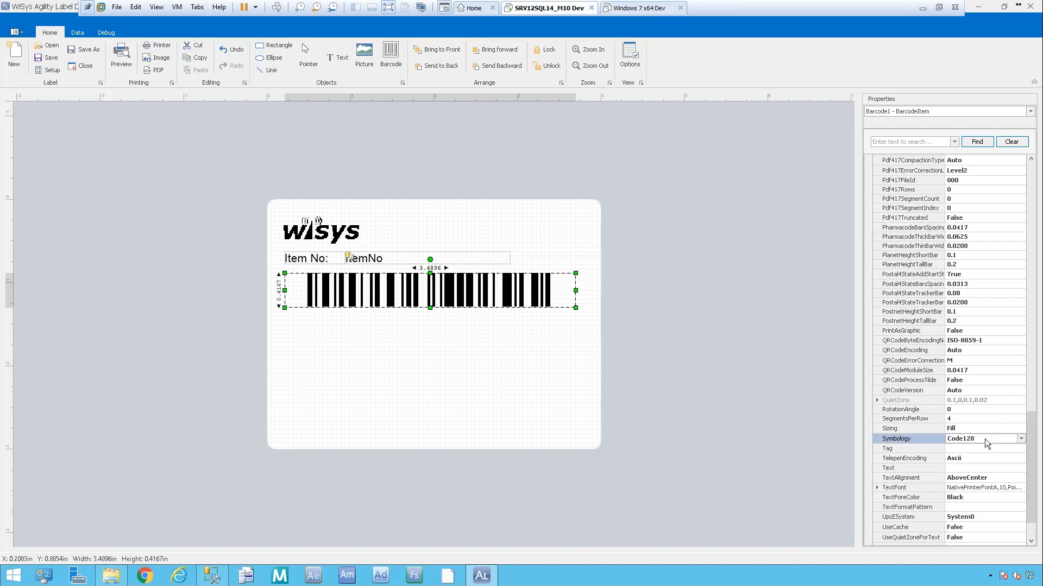
click(1022, 439)
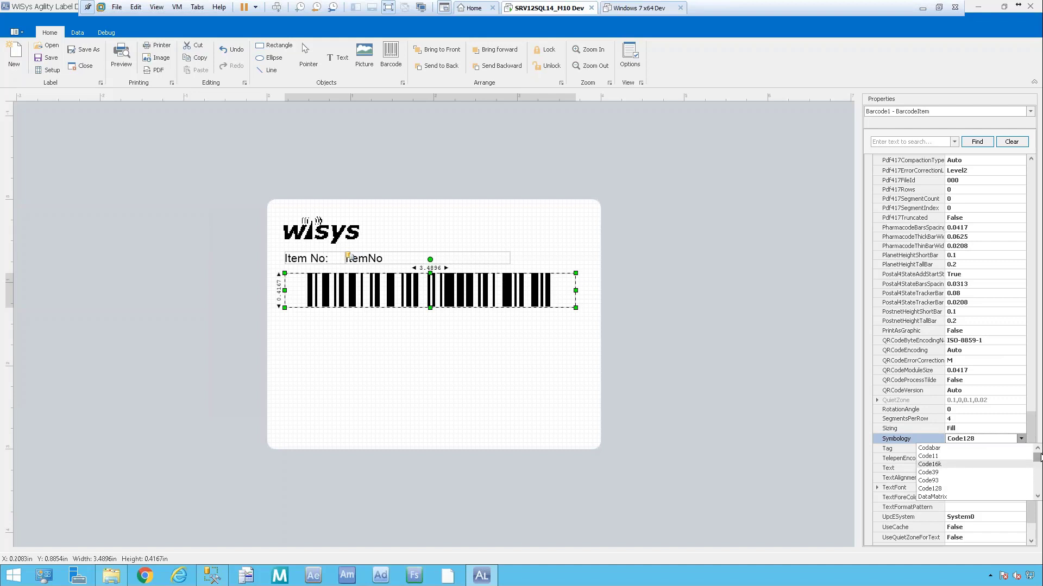
mouse_move(1036, 458)
mouse_down()
mouse_move(1039, 487)
mouse_move(1037, 455)
mouse_up()
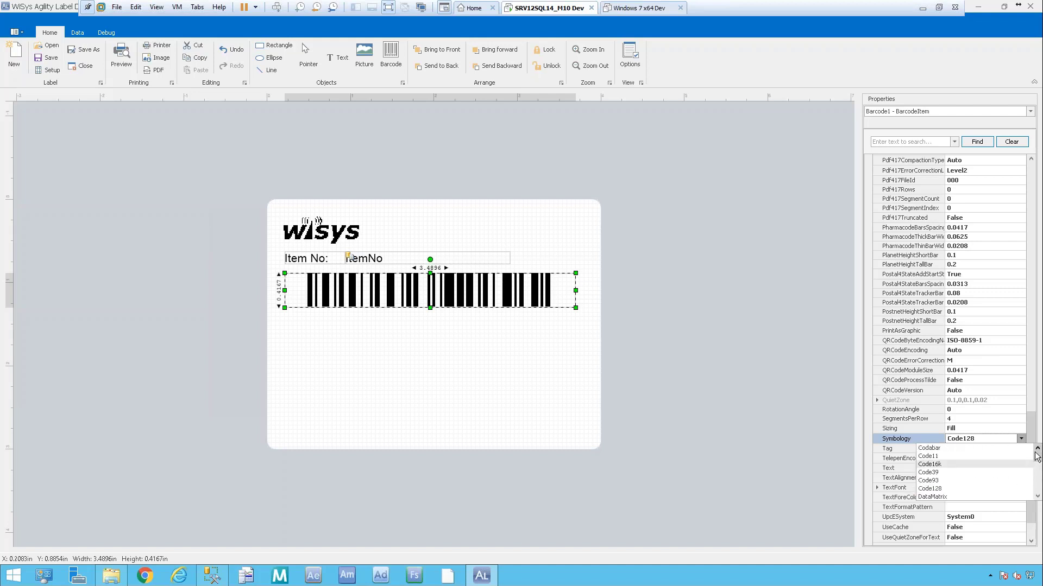
click(999, 379)
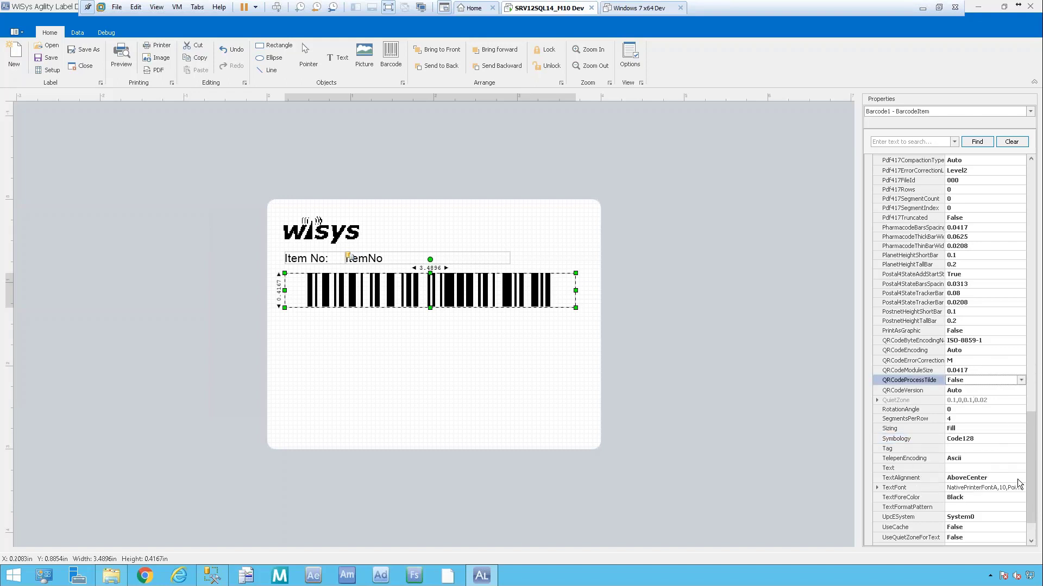
drag(1034, 505, 1038, 193)
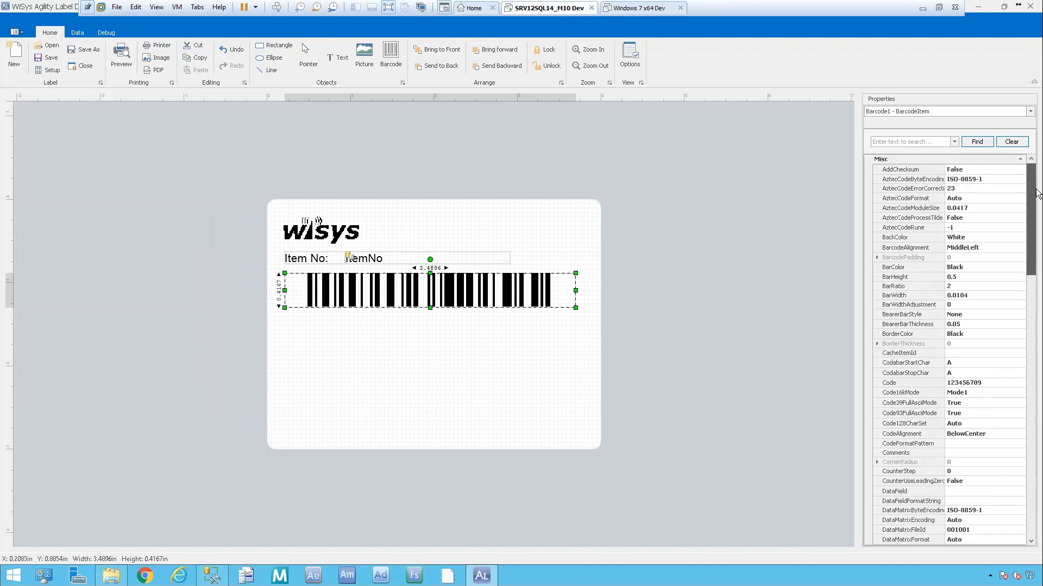
click(997, 246)
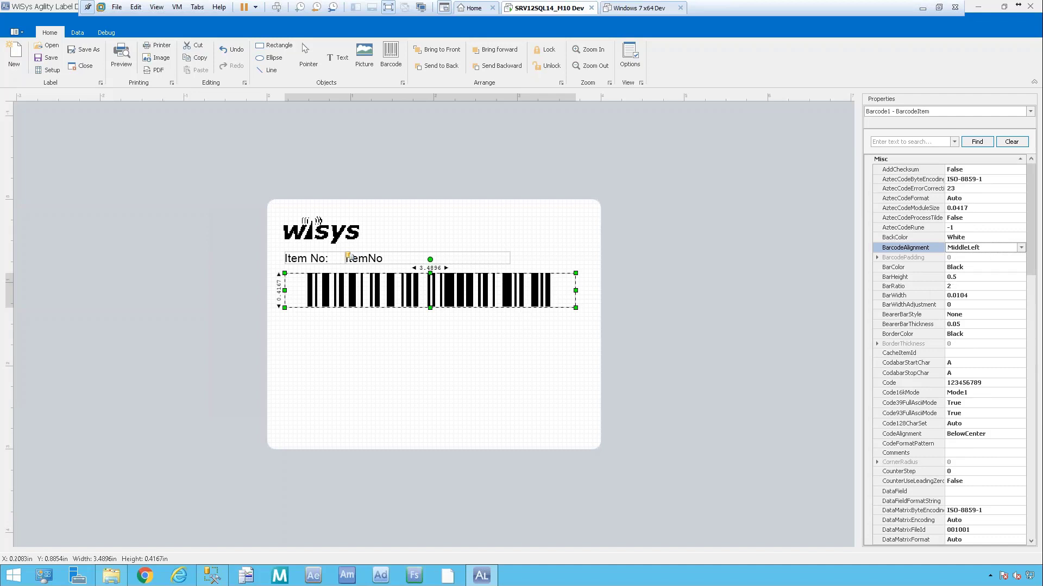
click(1021, 248)
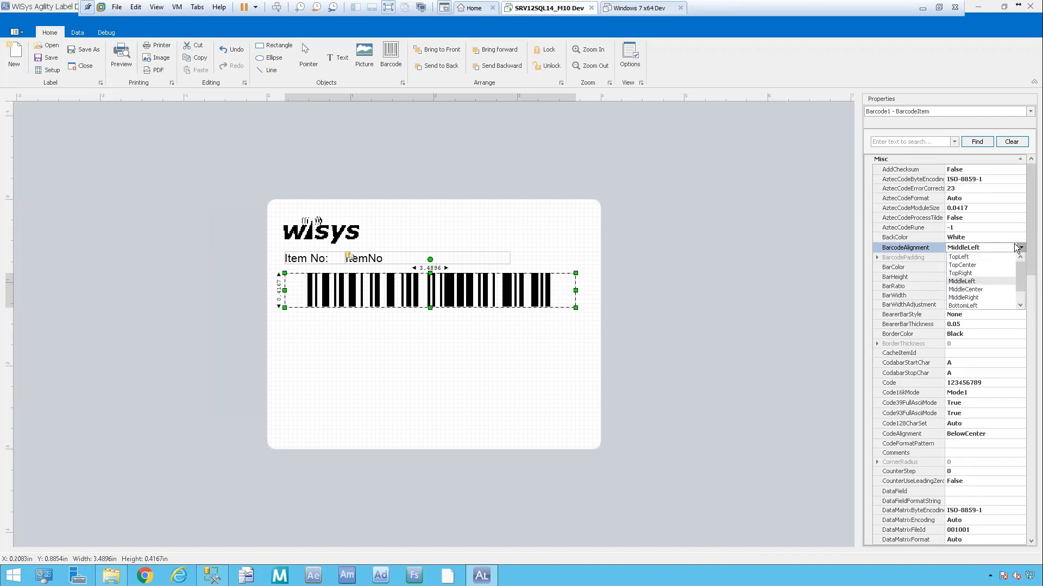
click(1005, 250)
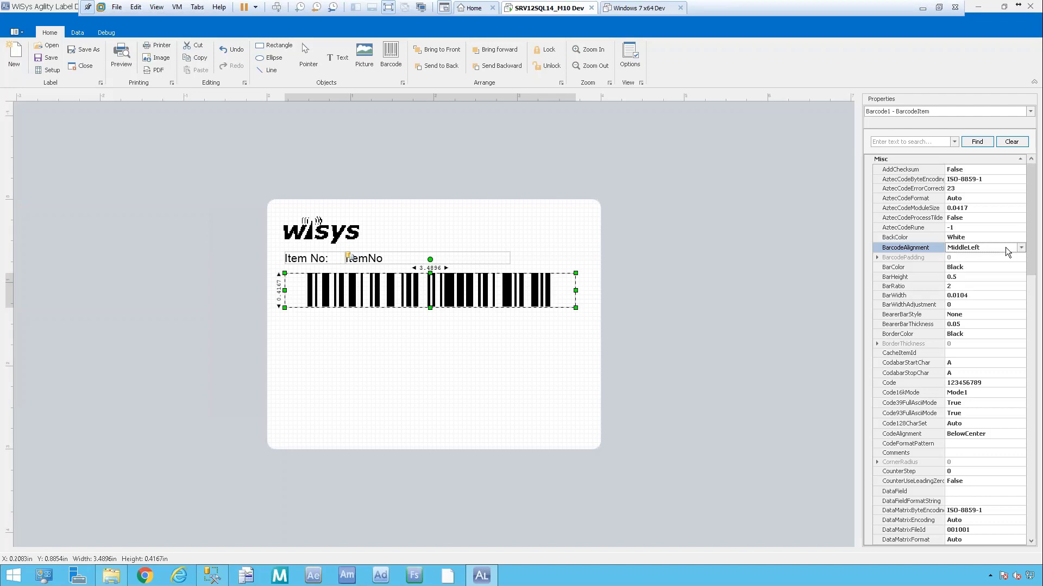
drag(1025, 263, 1032, 331)
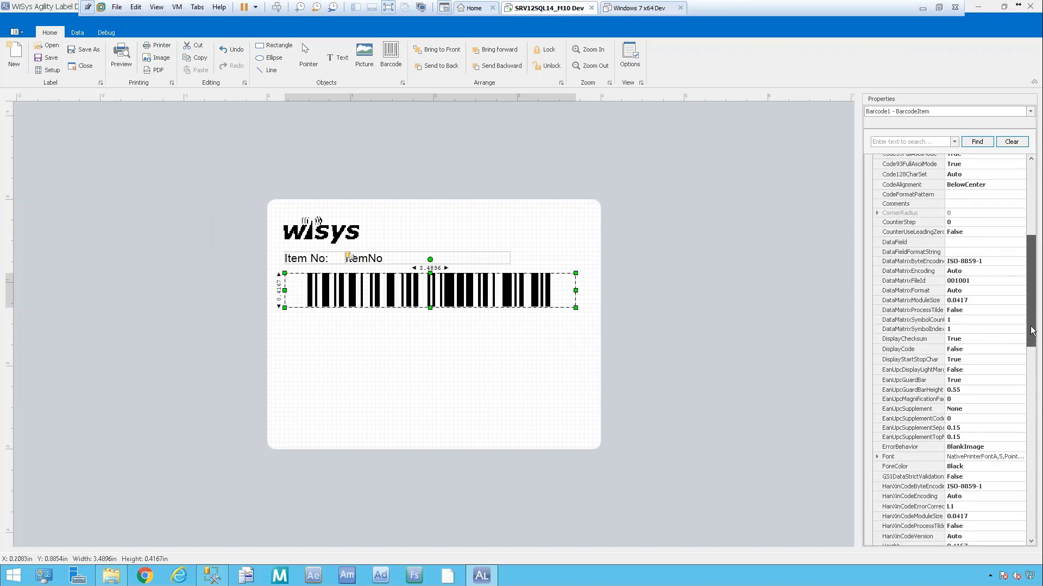
Set the barcode's DataField property to ItemNo.
click(973, 240)
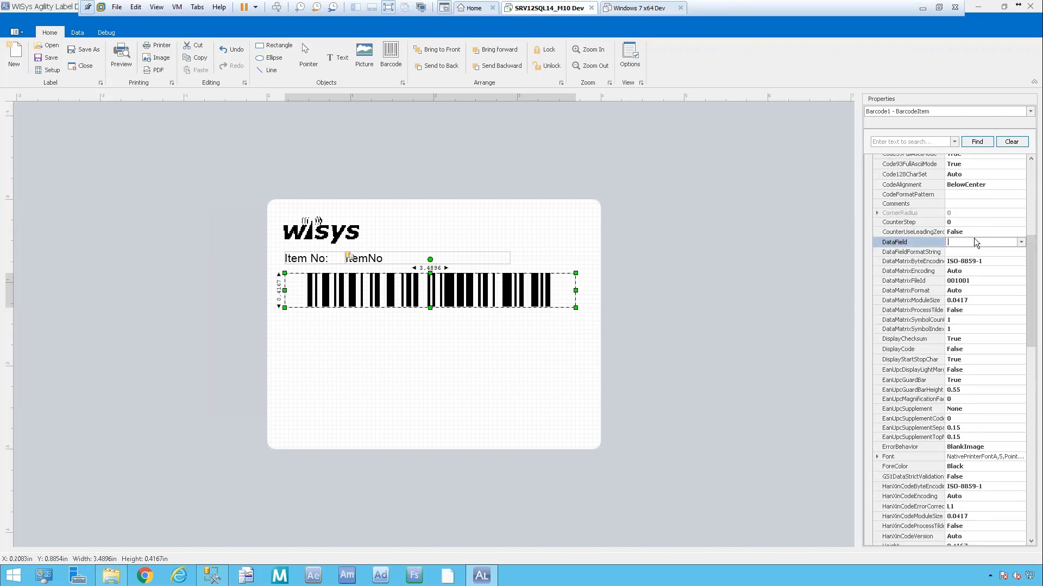
click(1021, 243)
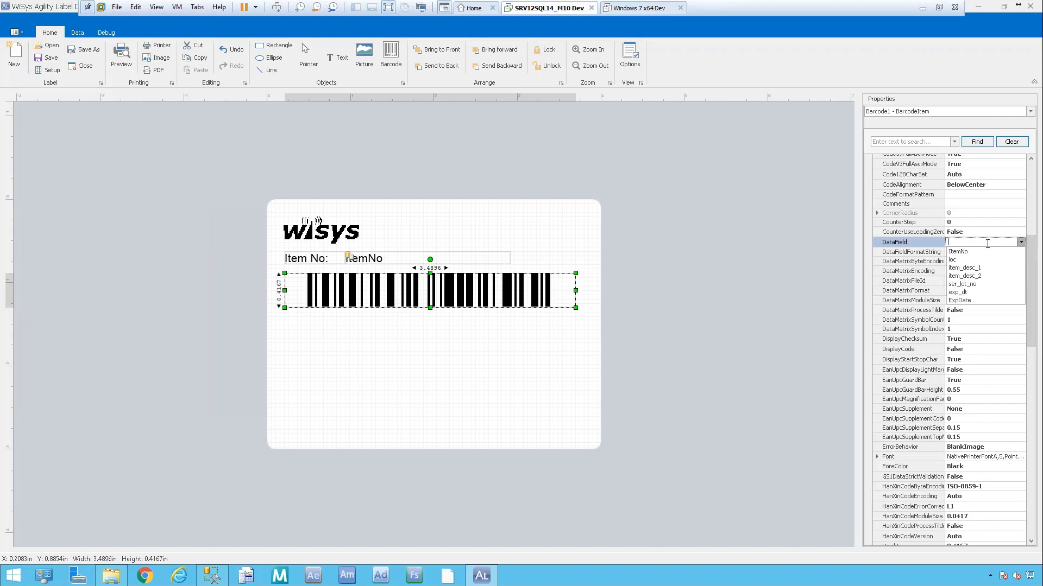
click(959, 252)
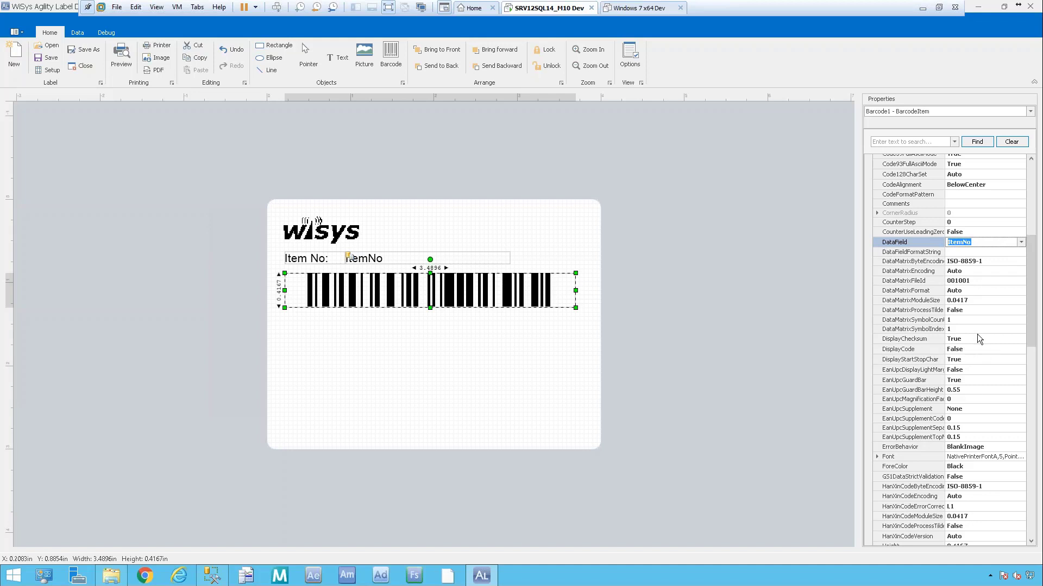
key(Tab)
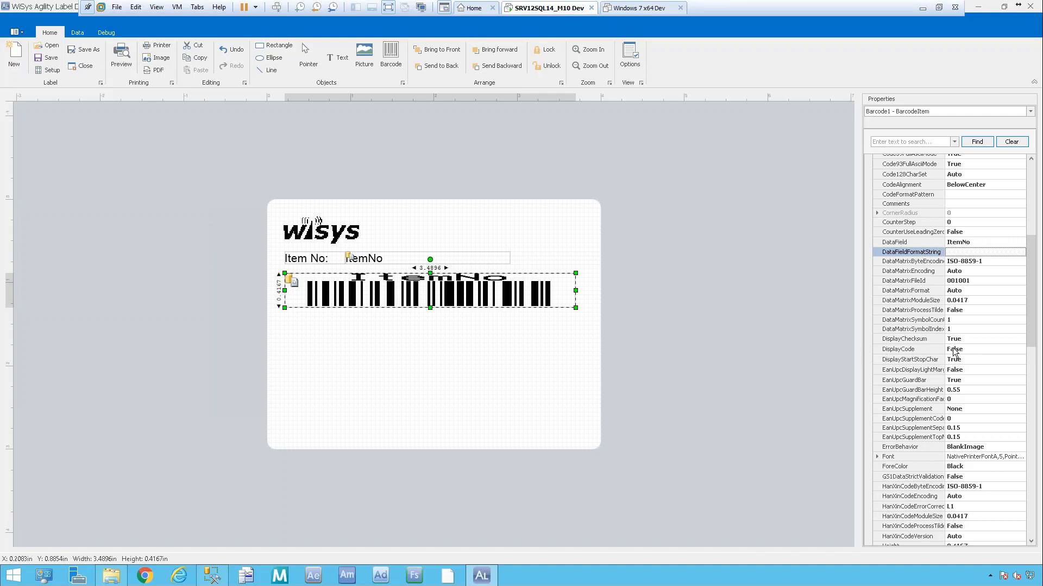
Toggle the barcode's DisplayCode to True, then back to False.
click(1001, 349)
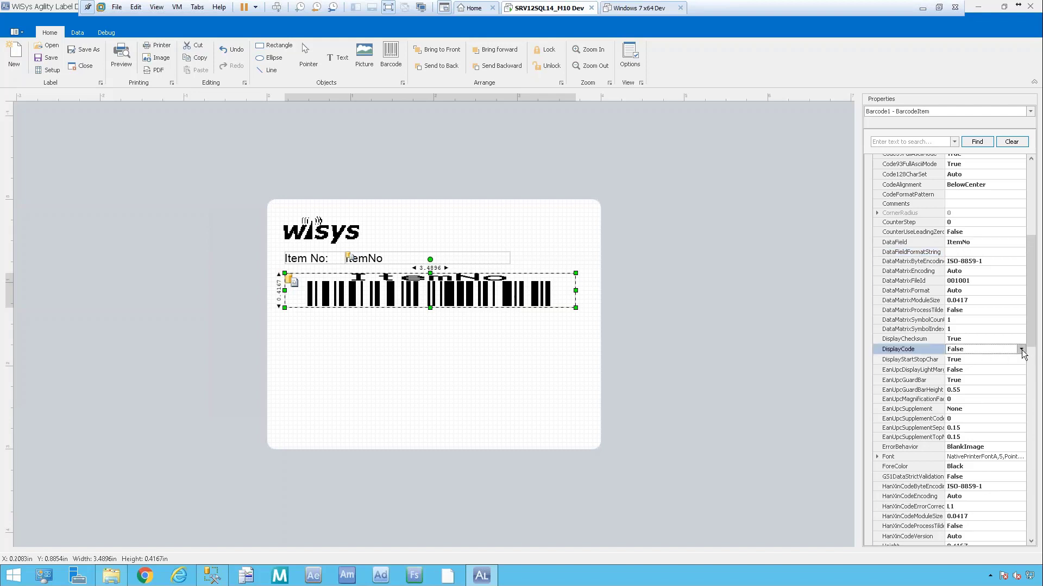
click(1022, 350)
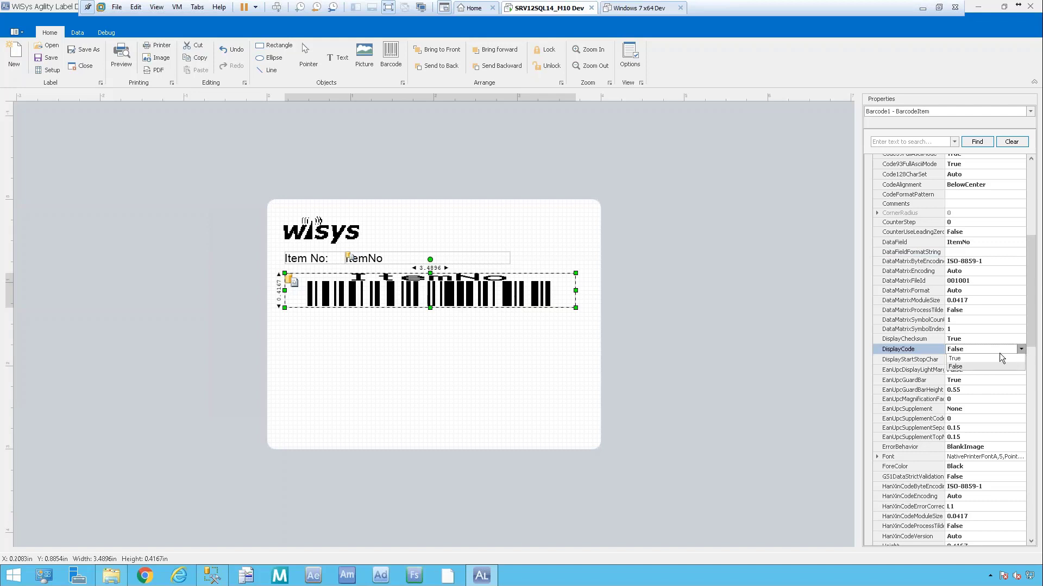
click(978, 358)
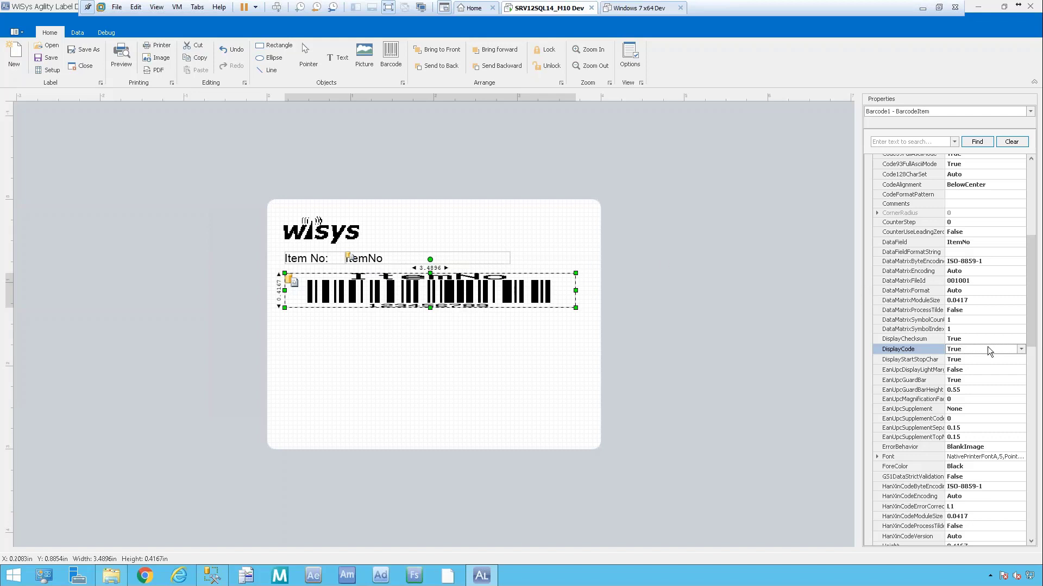
click(1022, 349)
click(963, 367)
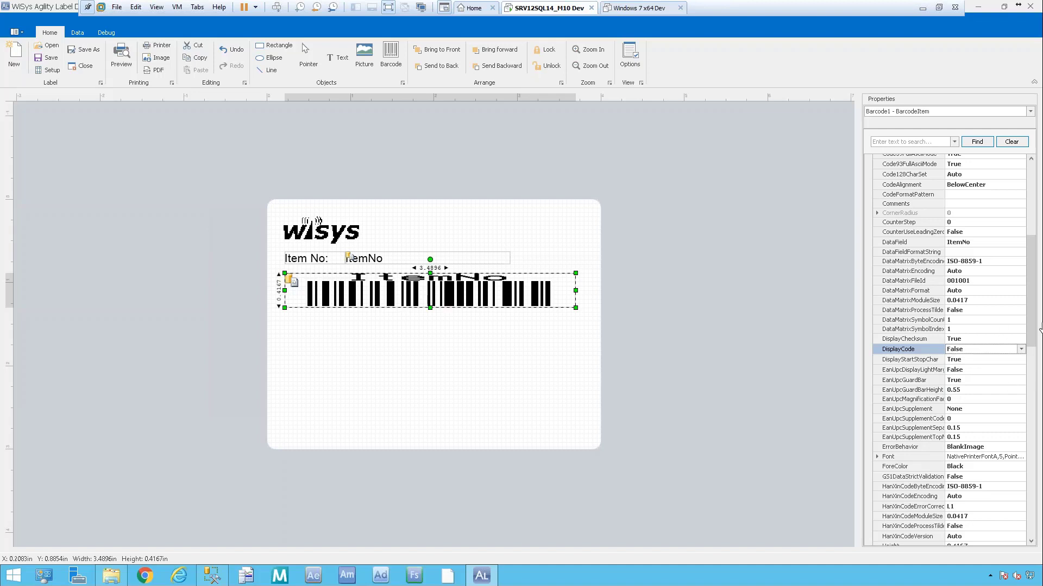
Clear the barcode's ItemNo Text property so no caption shows.
drag(1032, 325, 1038, 391)
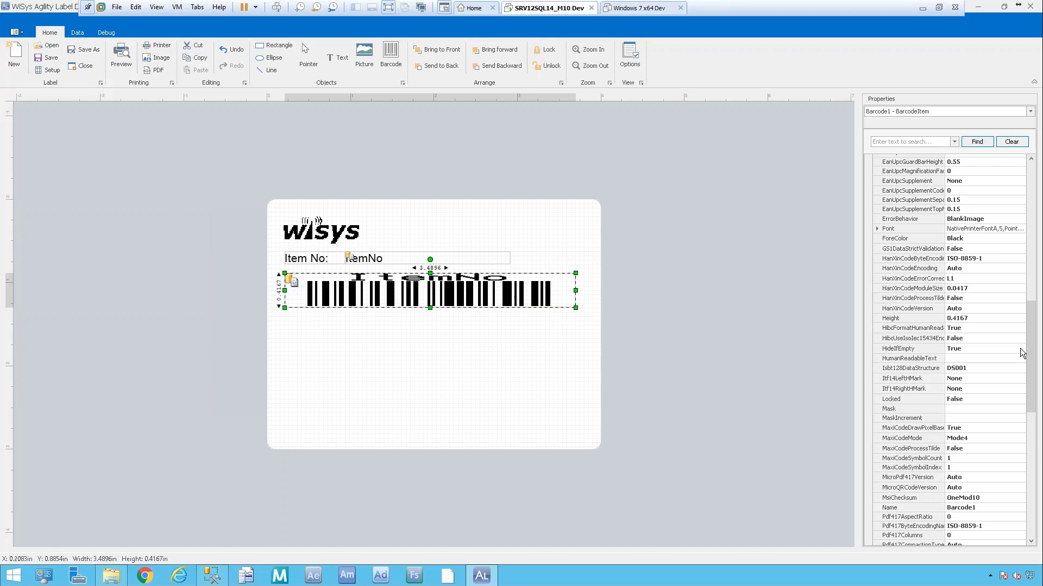
drag(1033, 319, 1032, 441)
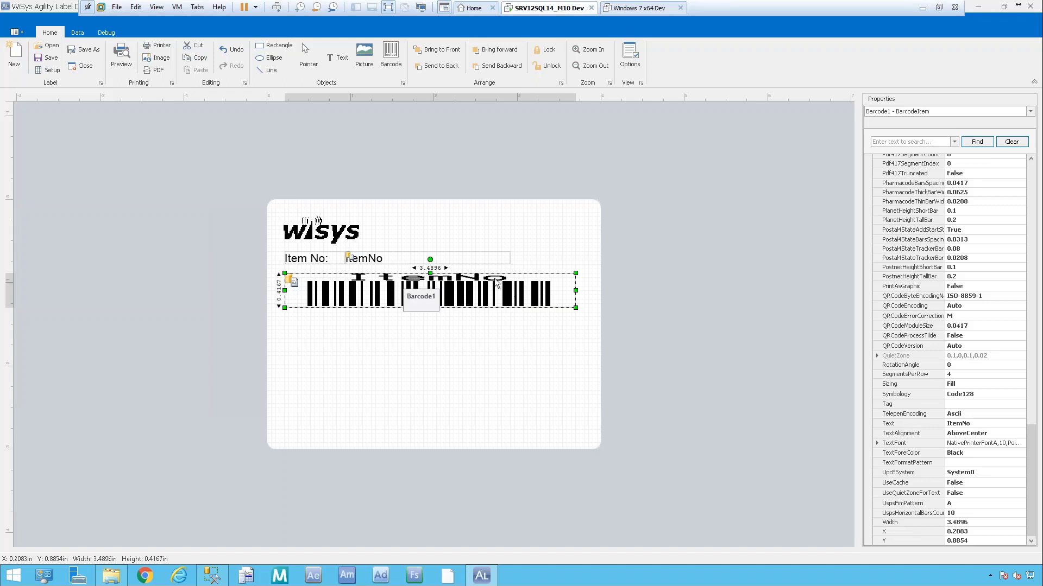
click(996, 424)
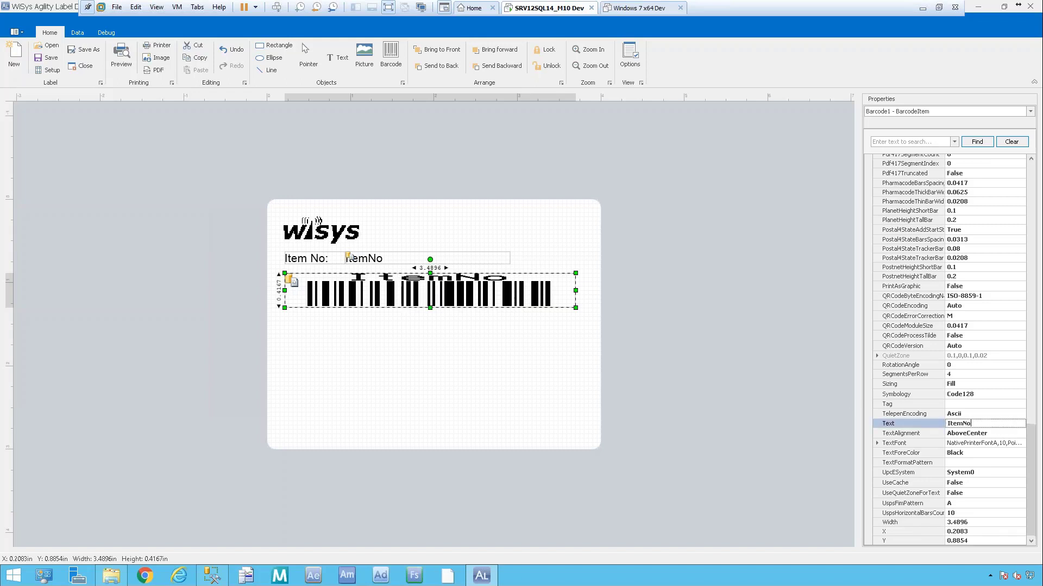
drag(987, 423, 913, 430)
key(BackSpace)
key(Tab)
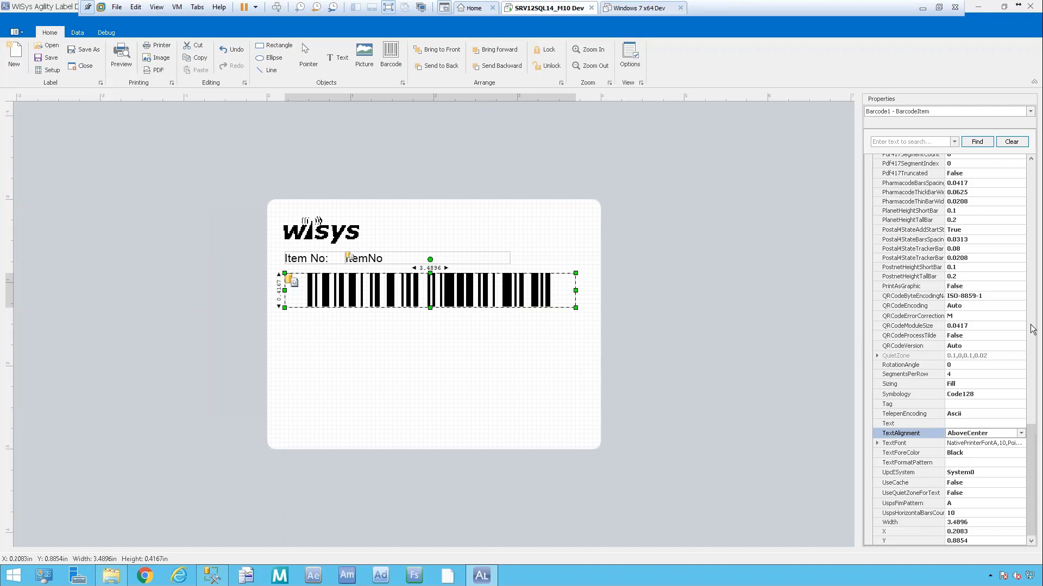
drag(1035, 432, 1011, 162)
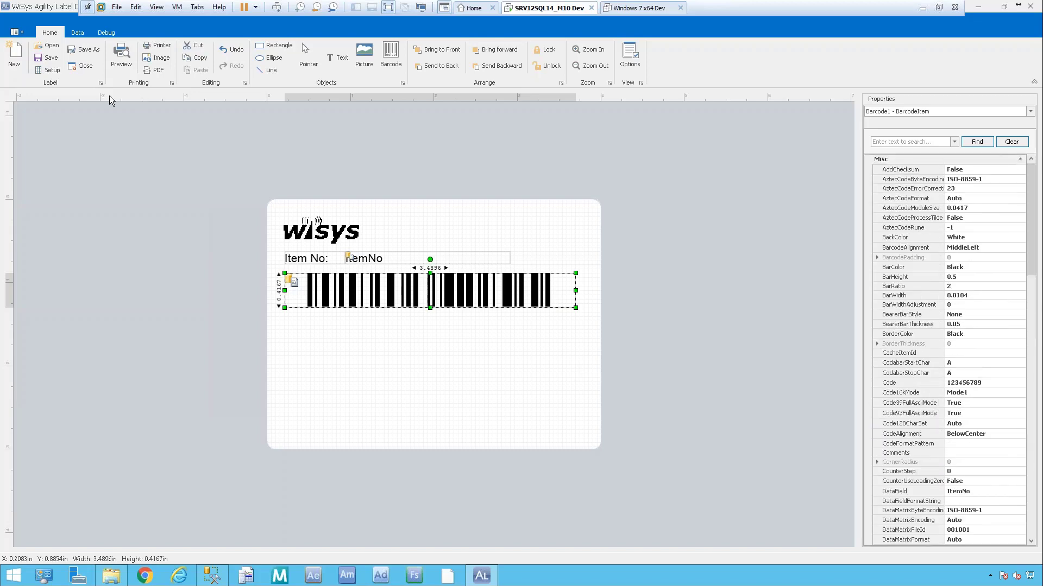
Draw a new text box, Text3, below the barcode.
click(331, 58)
click(292, 321)
drag(314, 332, 341, 334)
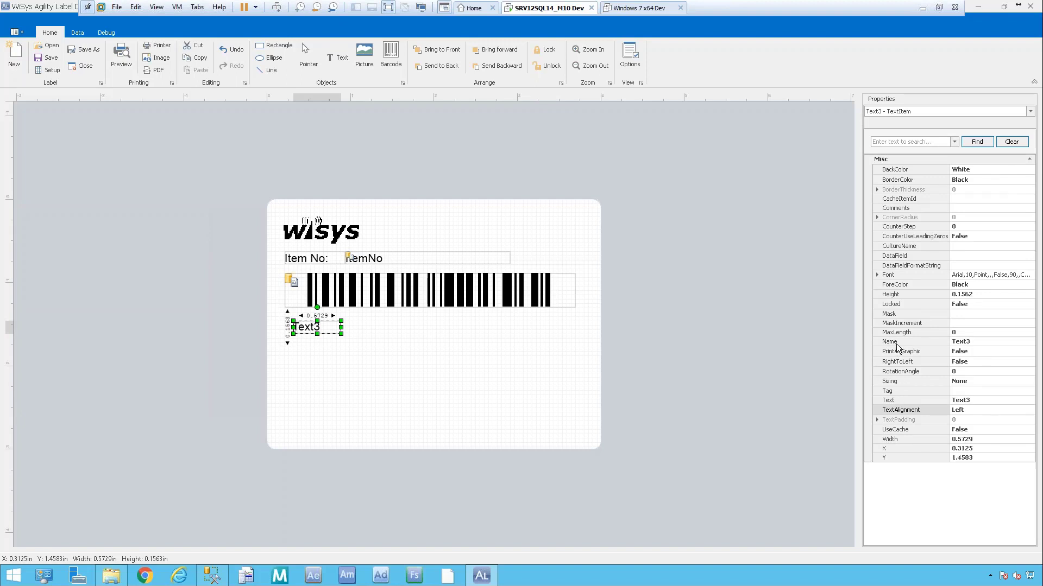
Rename the new text box from Text3 to lblDesc.
click(977, 344)
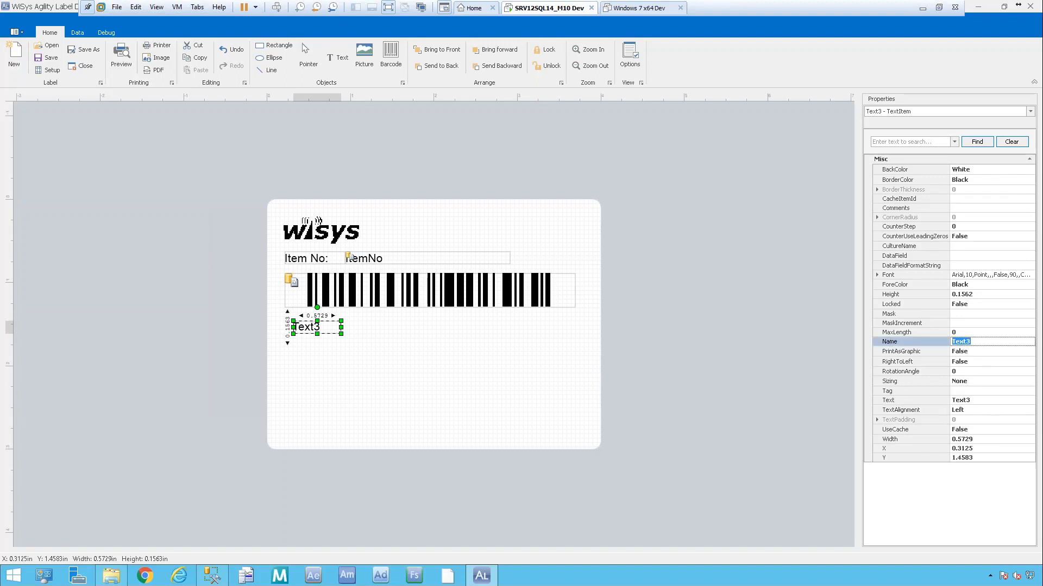
key(BackSpace)
text(lblDes)
key(Return)
Set lblDesc's text to 'Desc:' and draw a 2.0833-inch-wide text box beside it.
click(976, 400)
click(905, 400)
text(Desc)
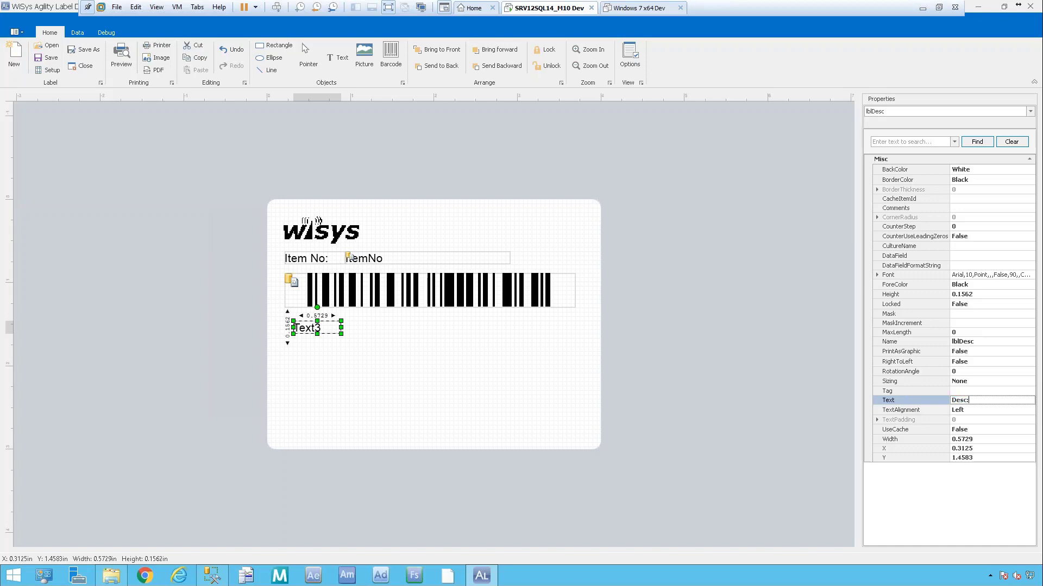
text(:)
key(Tab)
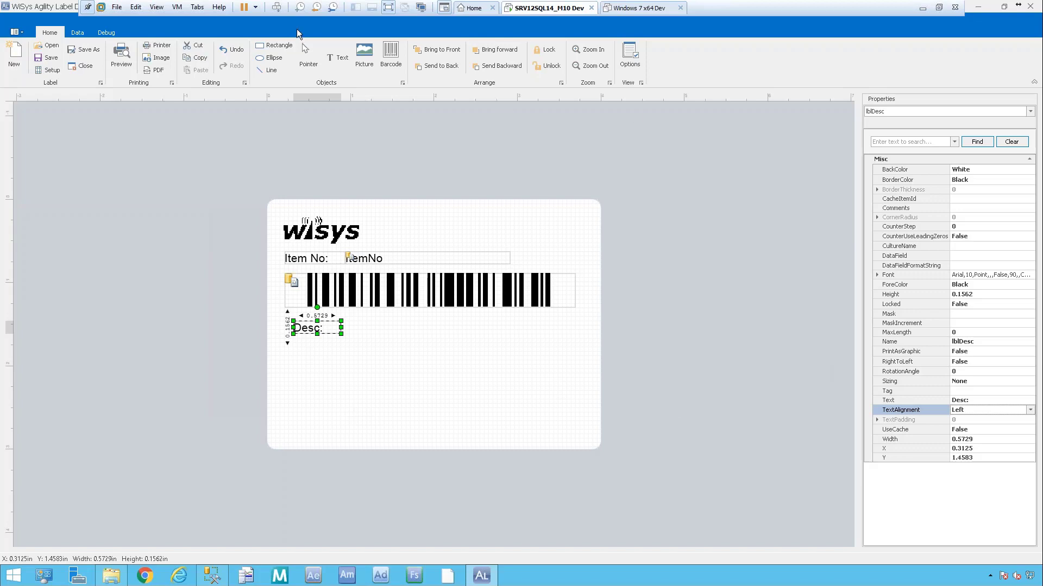
click(364, 52)
drag(354, 320, 600, 334)
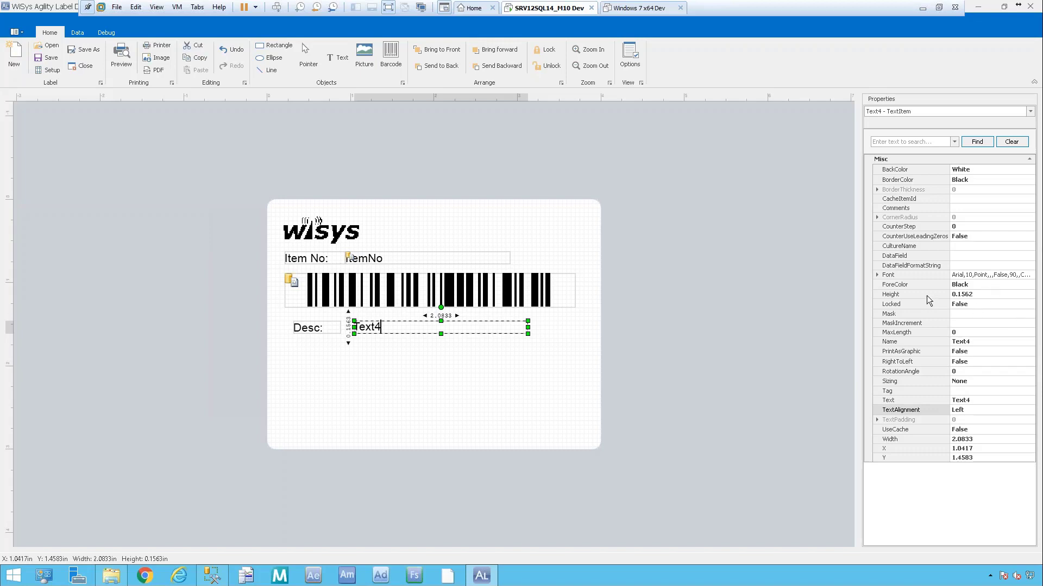
Bind the wide box beside Desc: to the item_desc_1 data field.
click(963, 256)
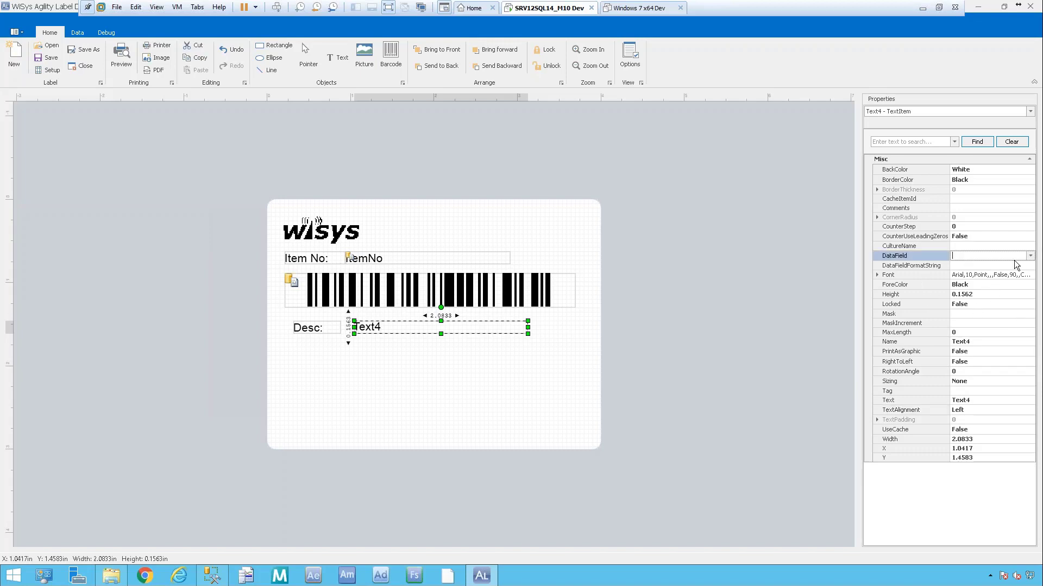
click(1030, 256)
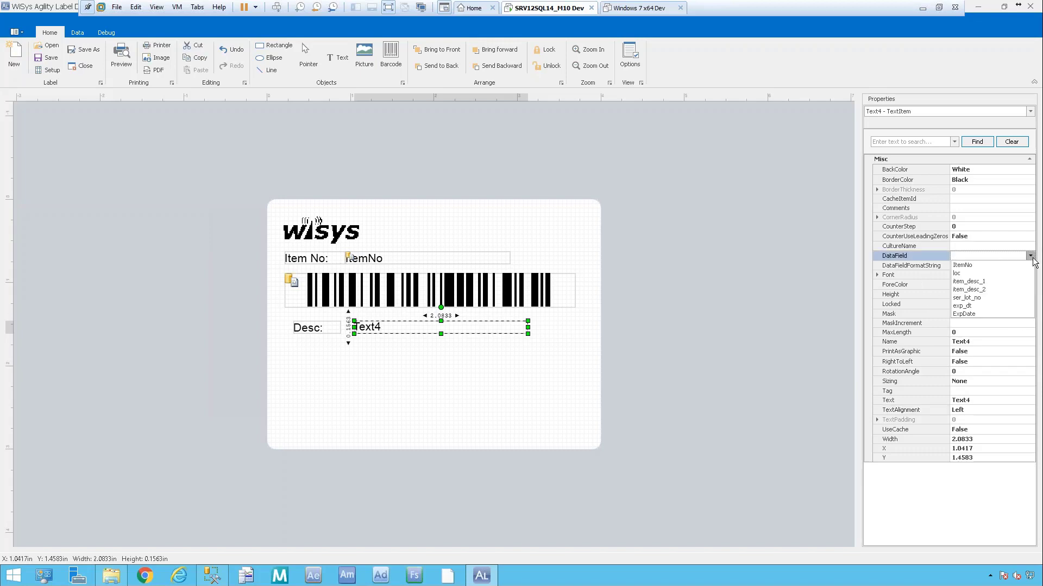
click(973, 281)
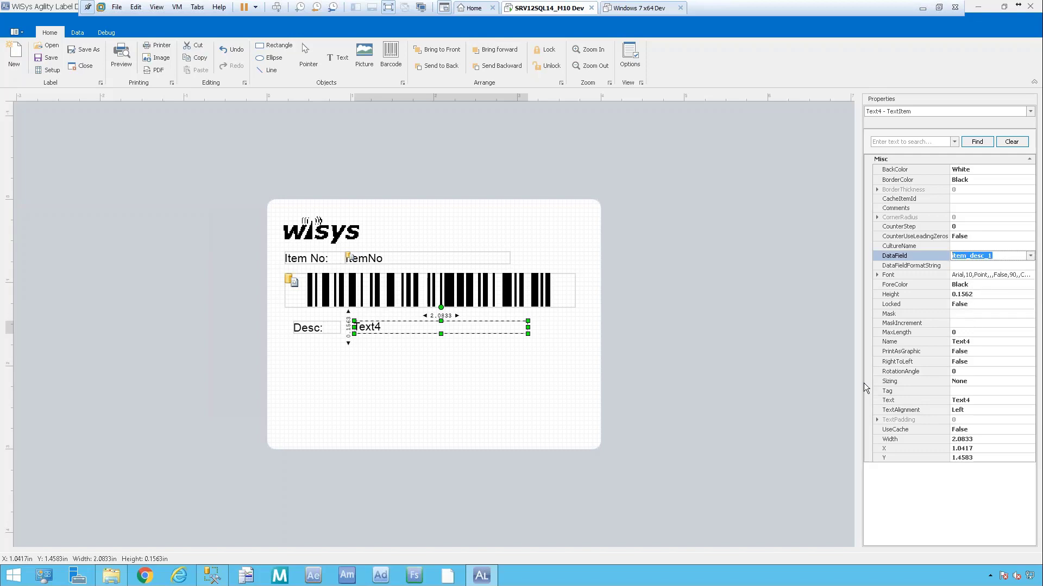
Rename the box Desc1 and place a new text box, Text5, below Desc:.
click(978, 341)
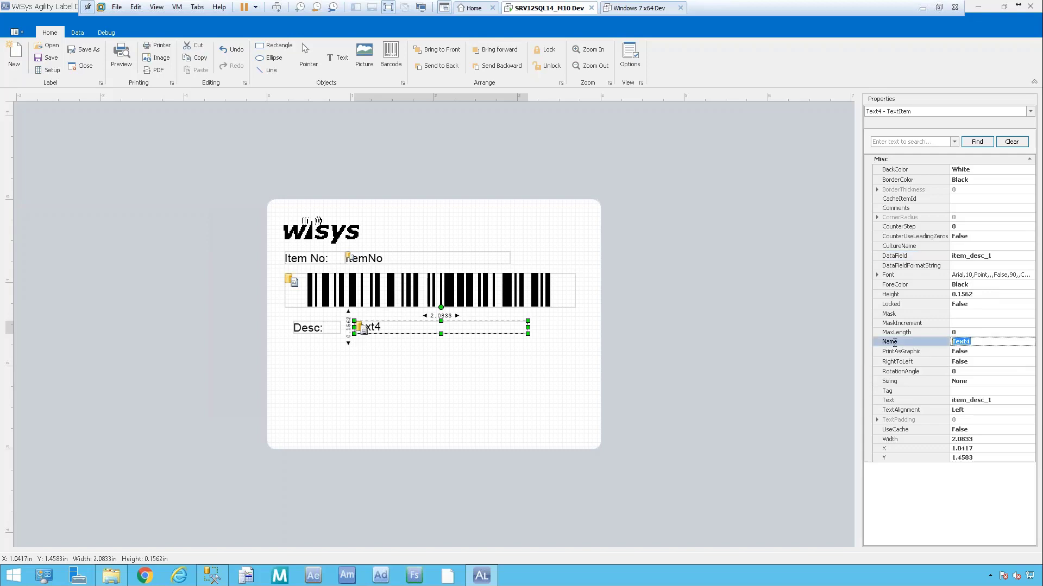
text(Desc1)
key(Return)
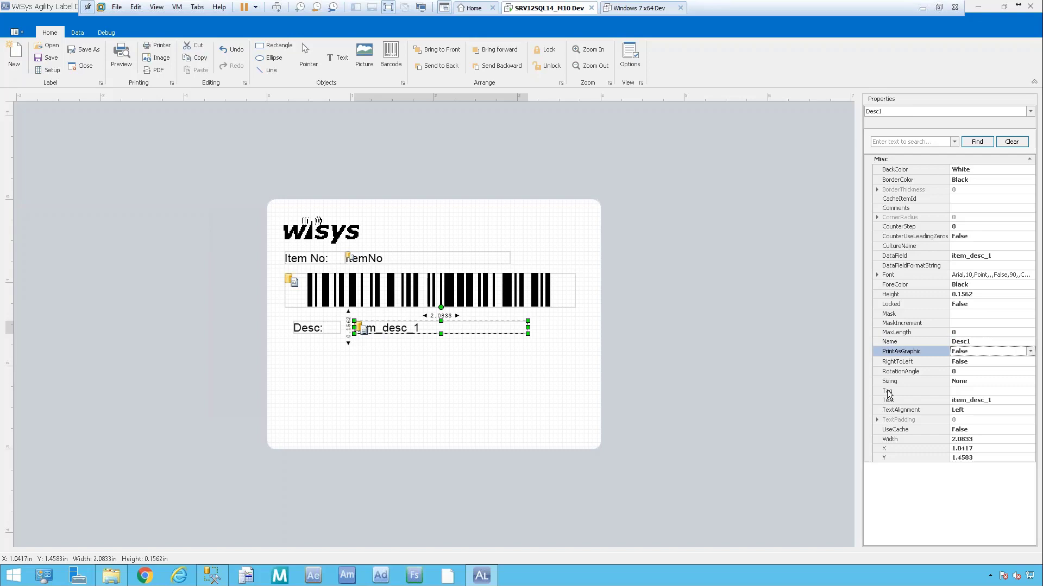
click(984, 402)
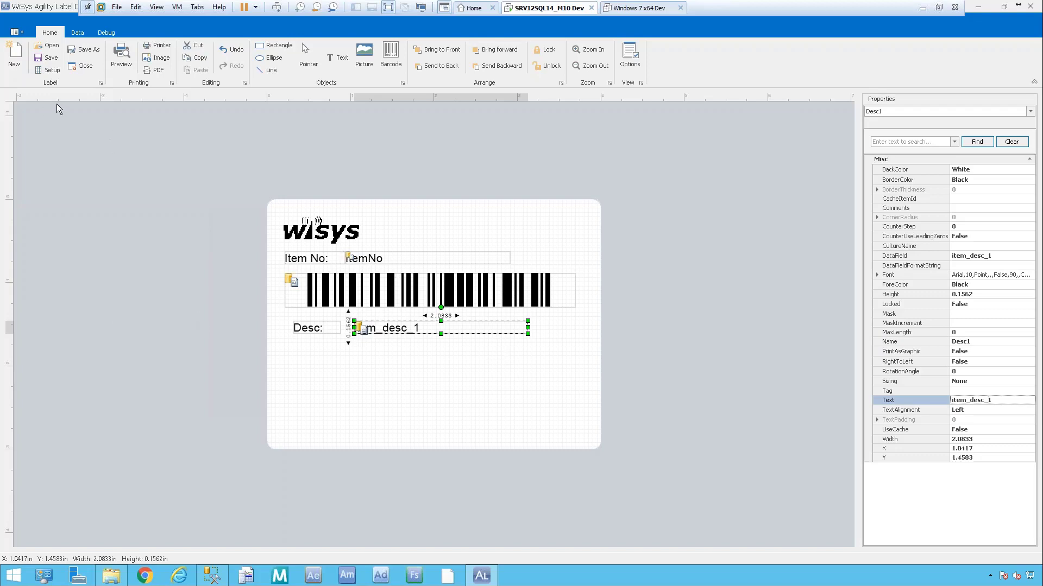
click(334, 63)
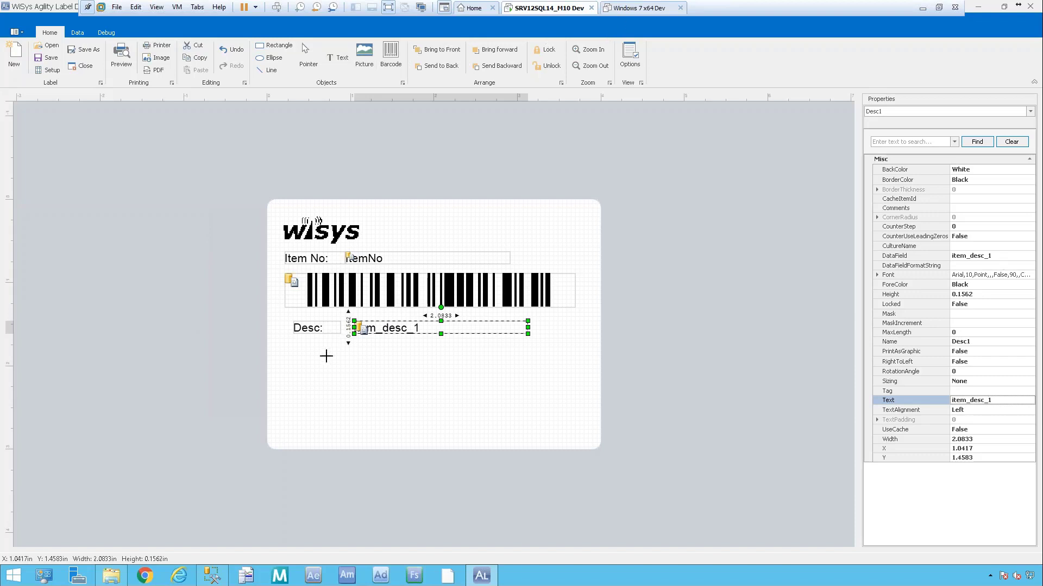
click(297, 361)
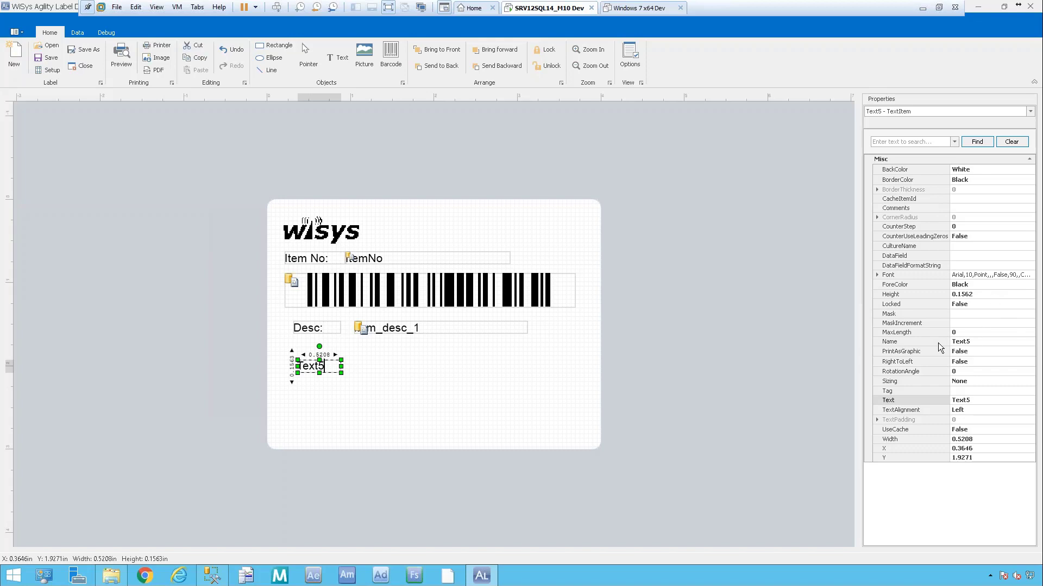
Rename the Text5 box to lblSerLot.
click(976, 342)
key(ctrl+a)
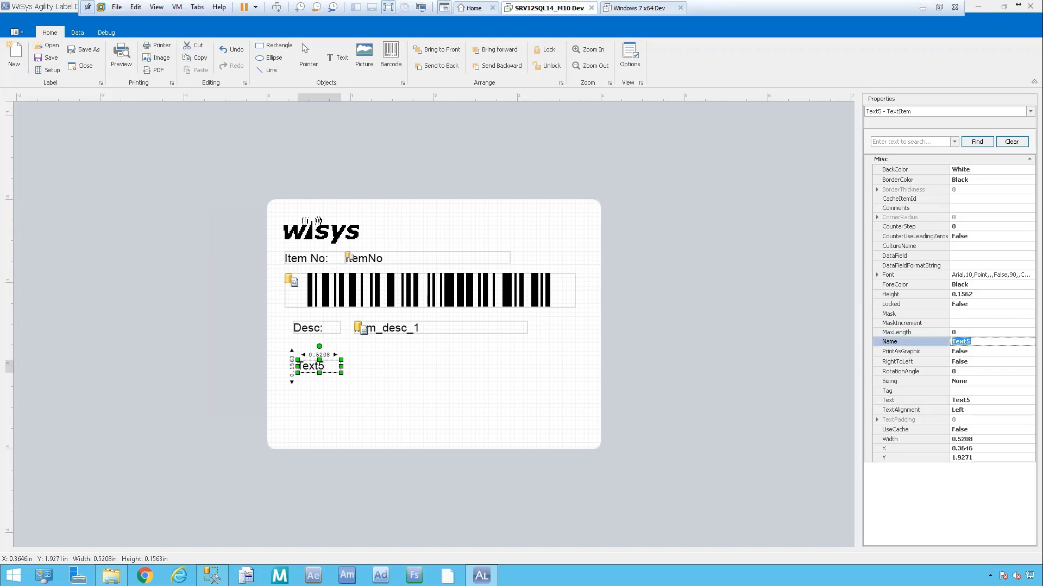
text(lblSerLot)
key(Tab)
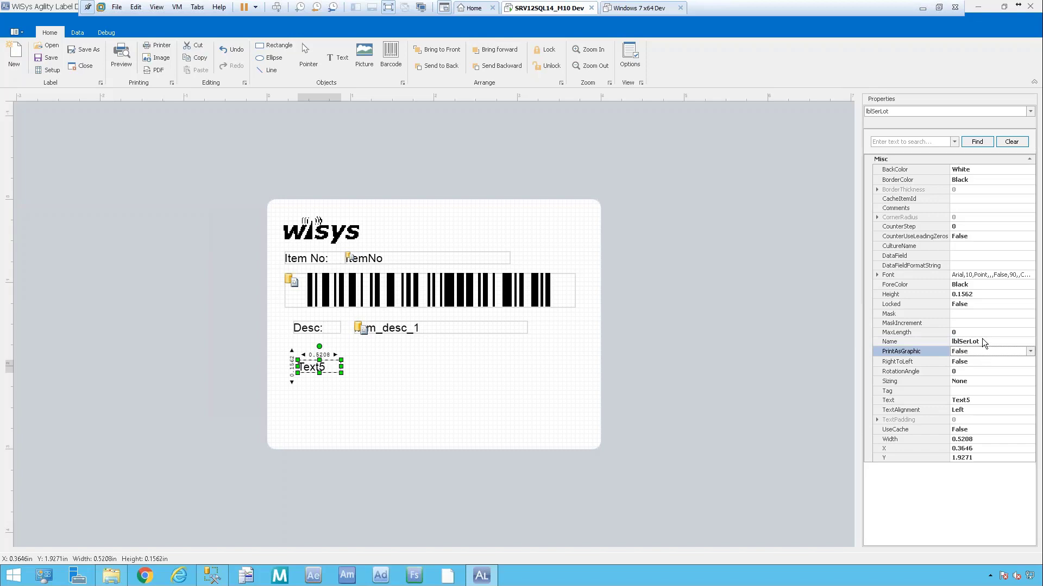
Set lblSerLot's text to 'Lot:' and draw a 2.3958-inch-wide text box beside it.
click(980, 401)
click(904, 400)
text(Lot:)
key(Tab)
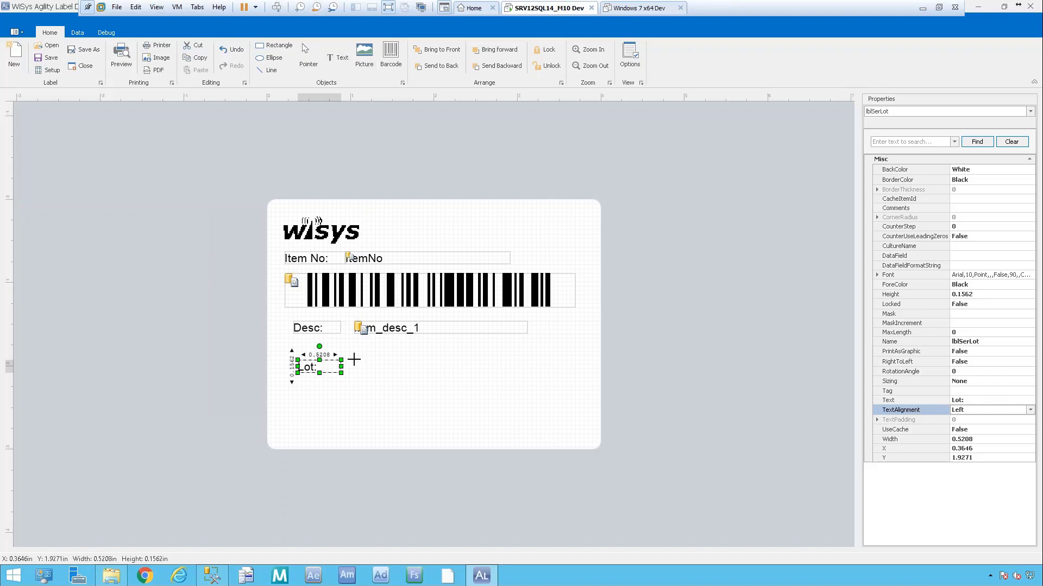
drag(354, 358, 554, 374)
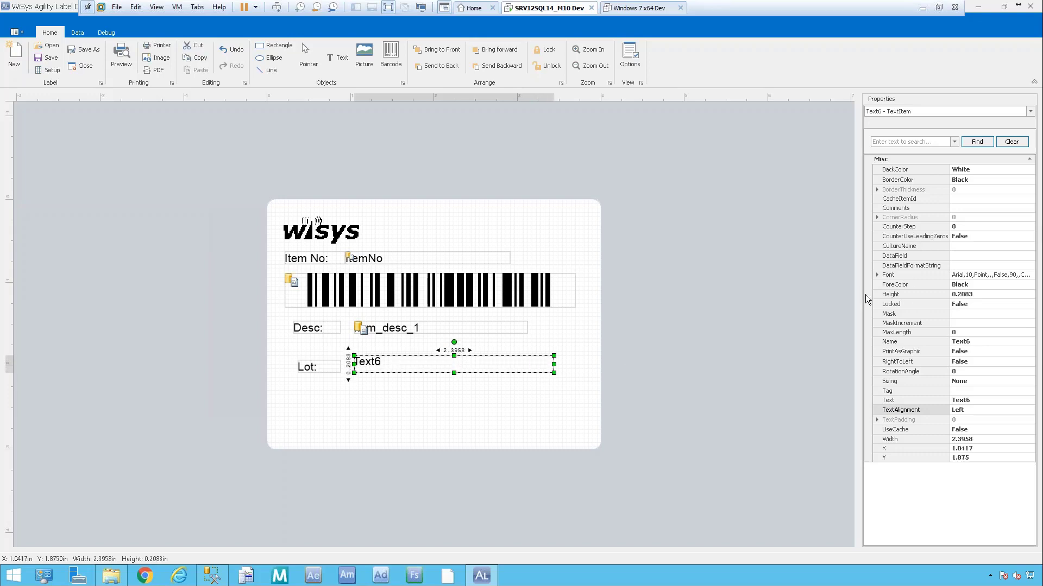
Bind the box beside Lot: to ser_lot_no and rename it SerLot.
click(1006, 256)
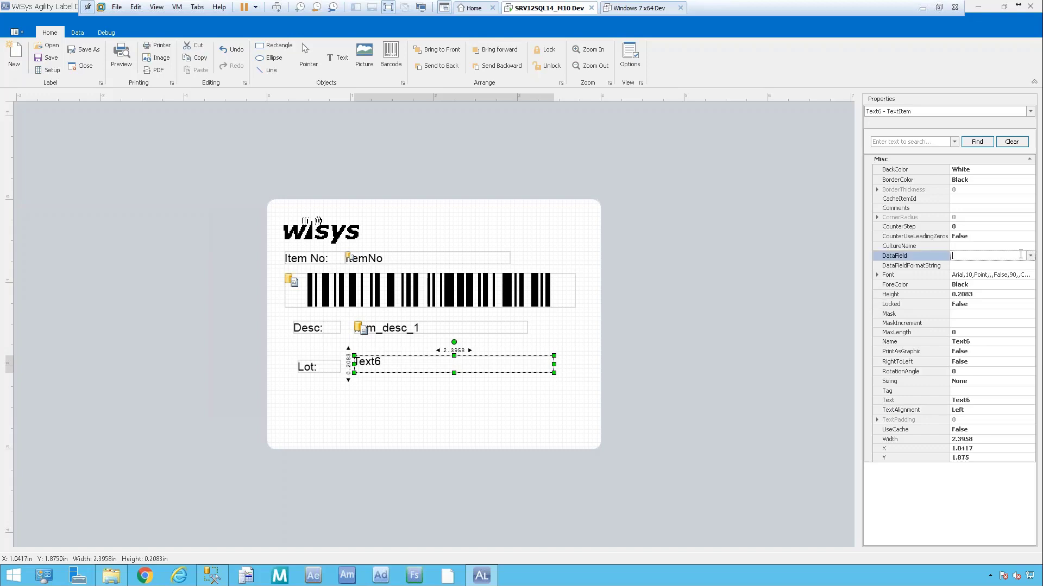
click(1029, 256)
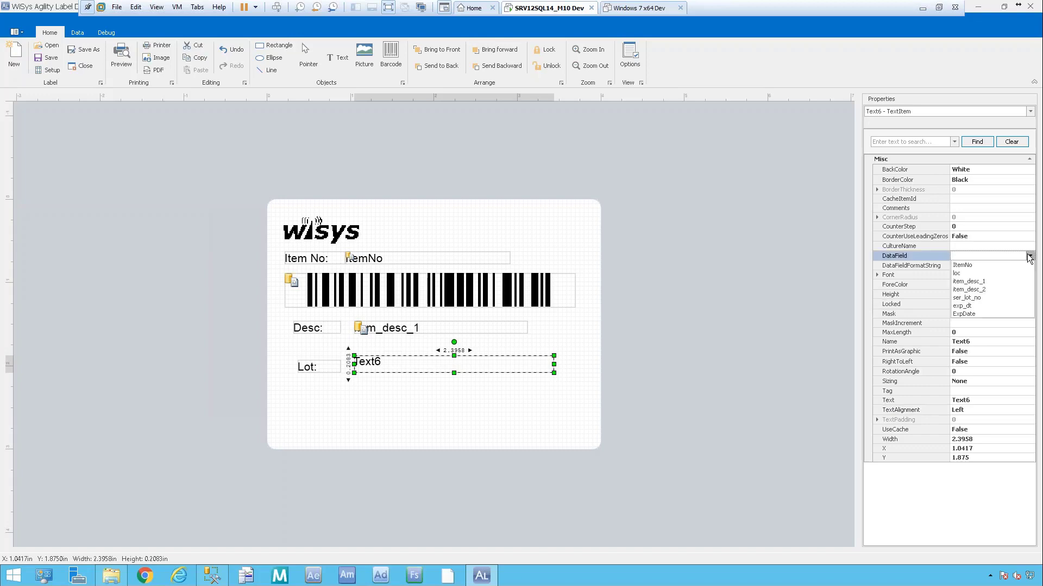
click(988, 296)
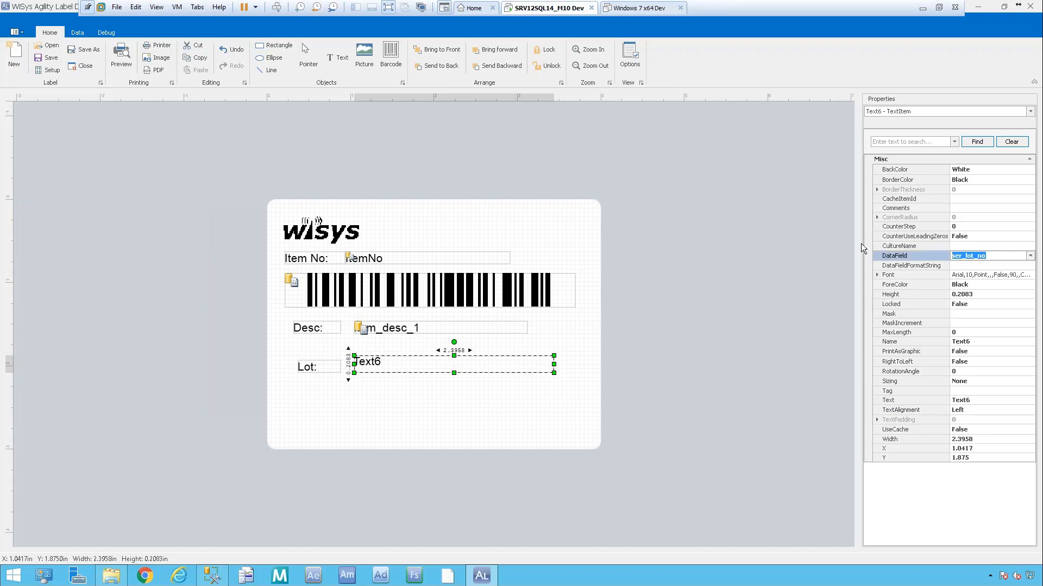
key(Tab)
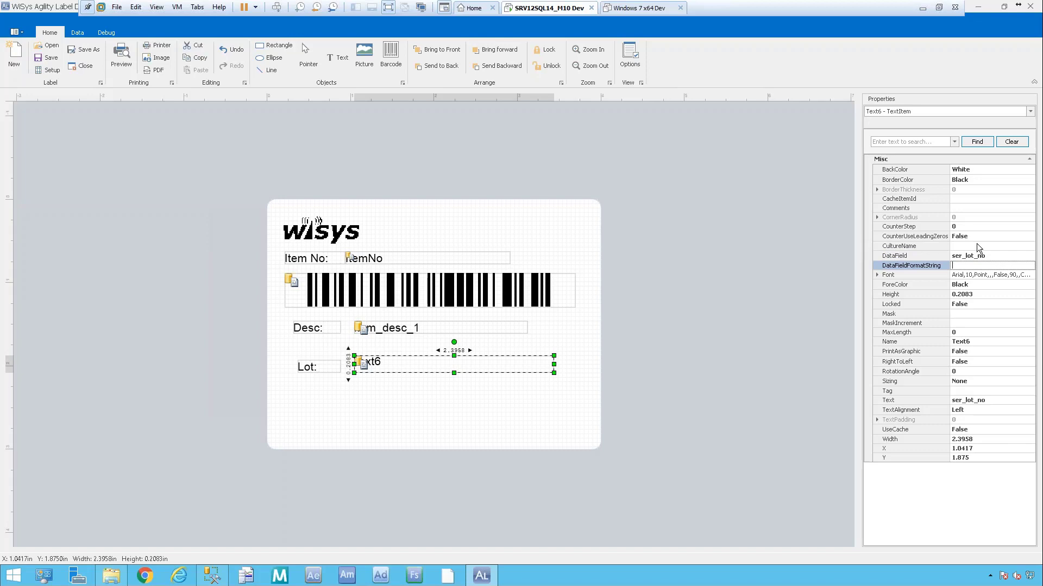
click(966, 342)
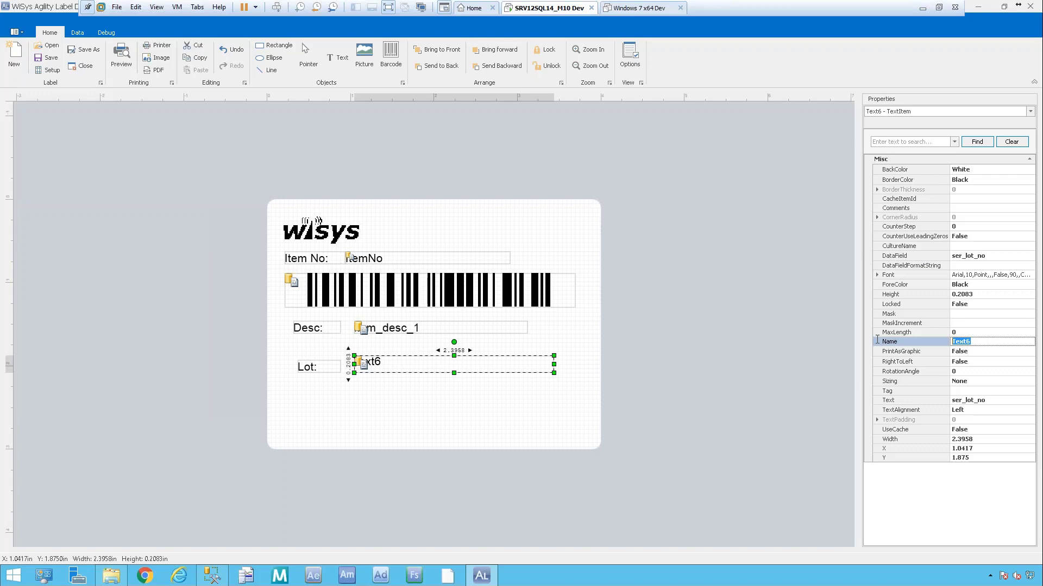
text(SerLot)
key(Tab)
Review SerLot's Text and alignment settings, then deselect it.
click(980, 400)
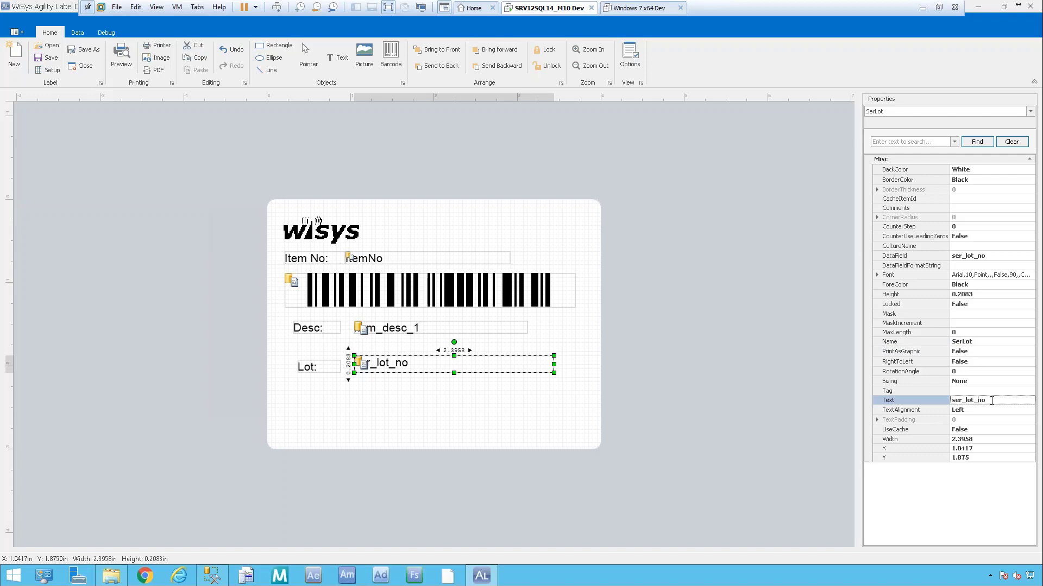
click(910, 401)
click(983, 412)
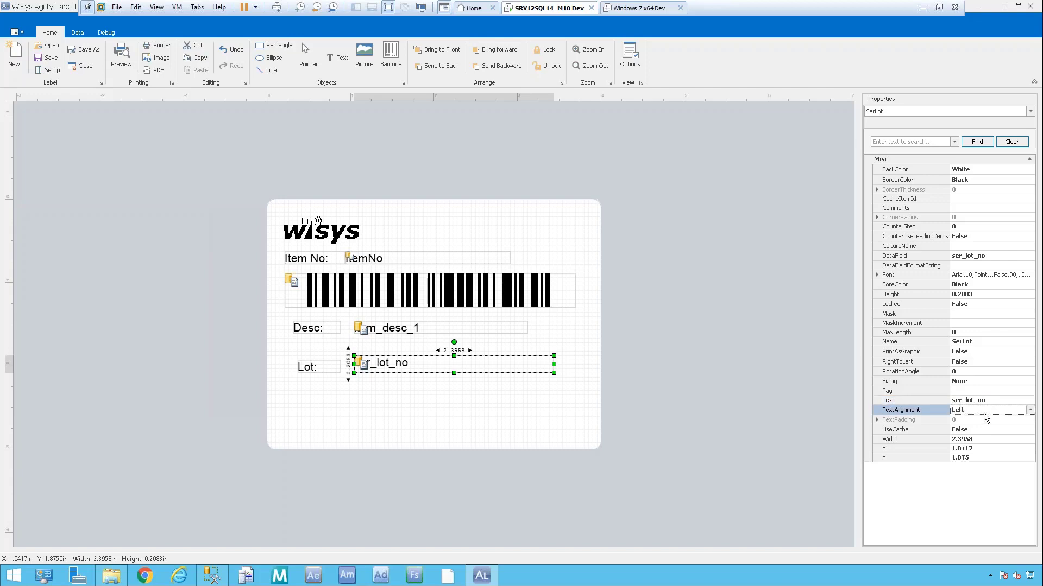
click(382, 406)
click(386, 54)
Draw a new barcode below the Lot row and bind its DataField to ser_lot_no.
drag(296, 383, 565, 415)
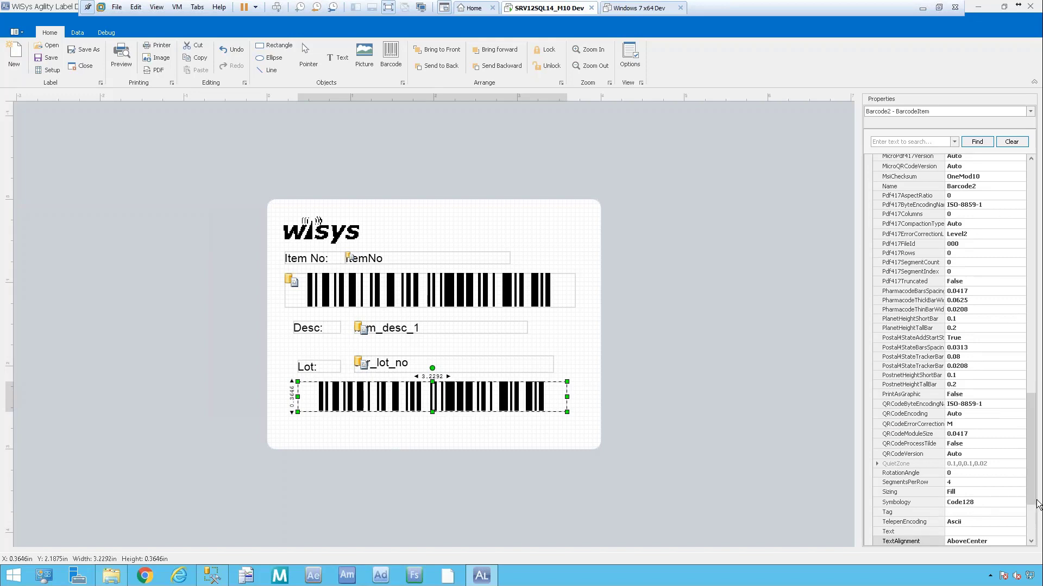
drag(1034, 502, 1033, 219)
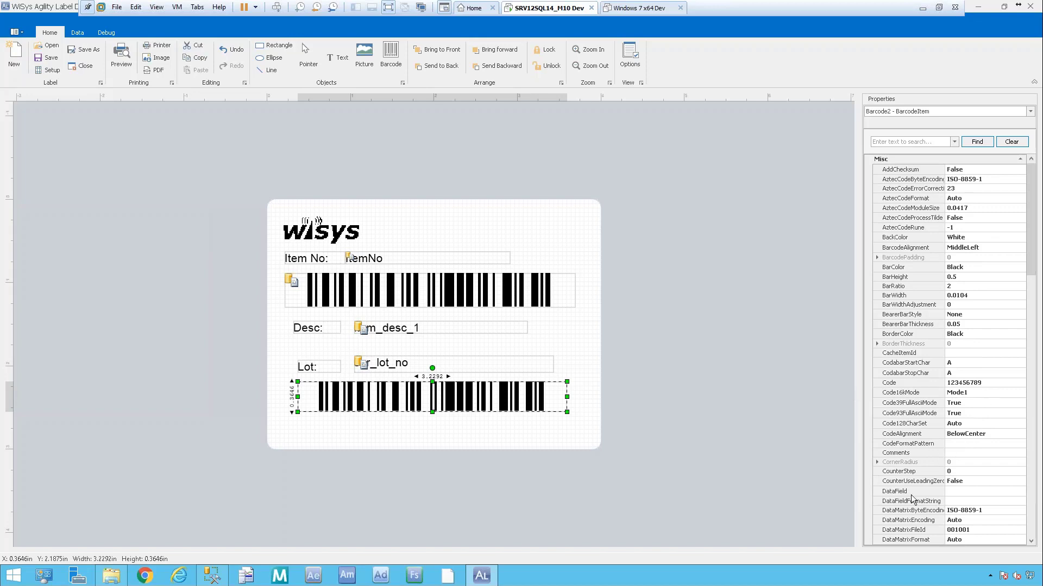
click(972, 492)
click(1020, 491)
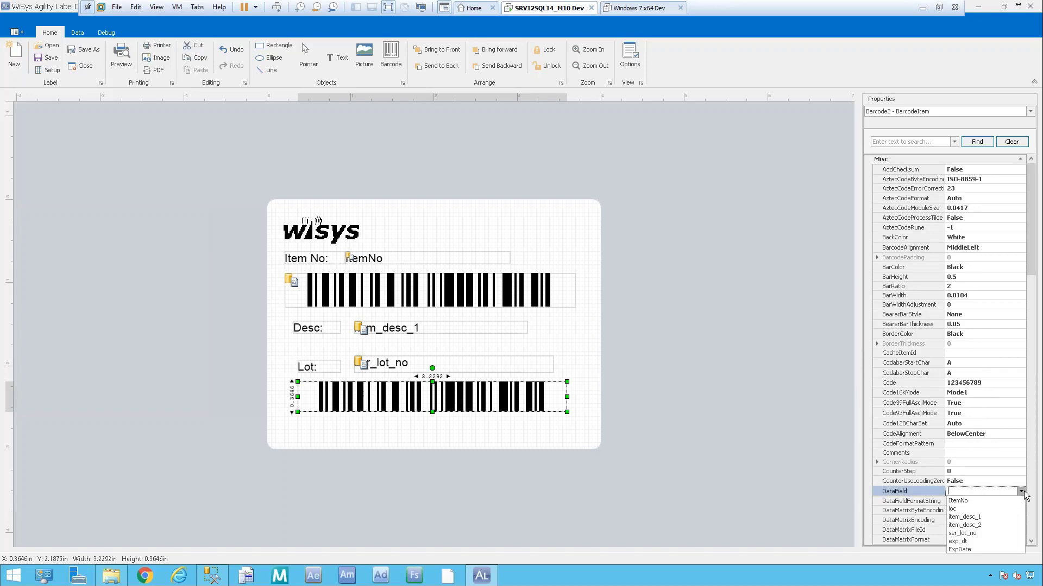
click(977, 533)
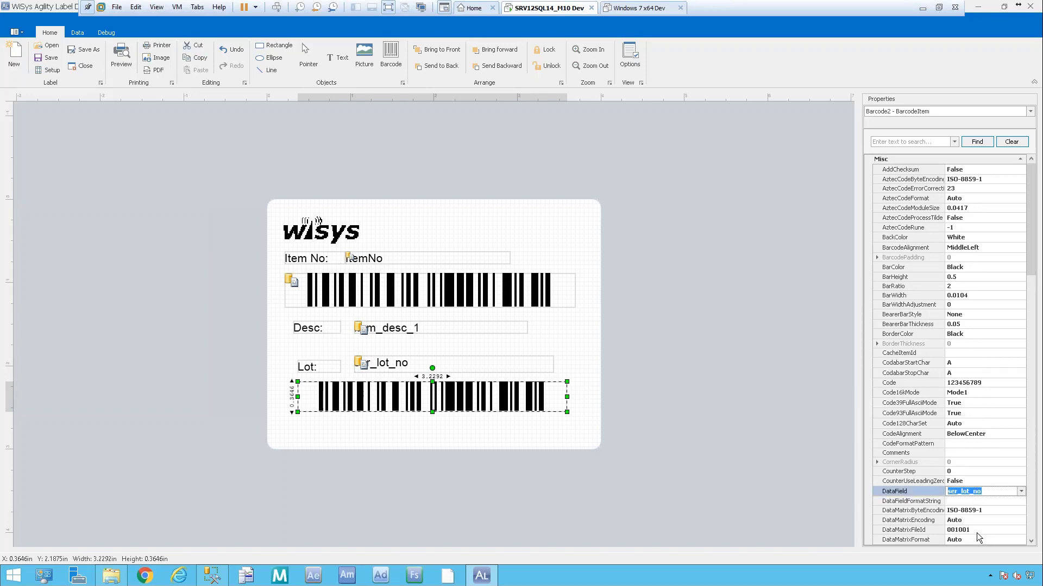
key(Tab)
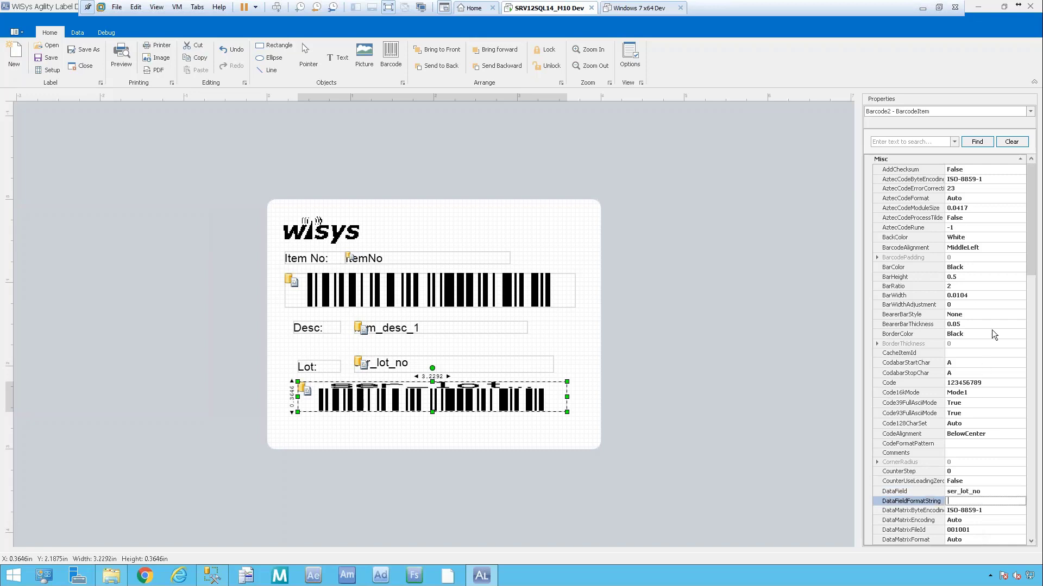
Name the barcode bcSerLot and clear its Text property value.
drag(1030, 264, 1027, 404)
click(980, 451)
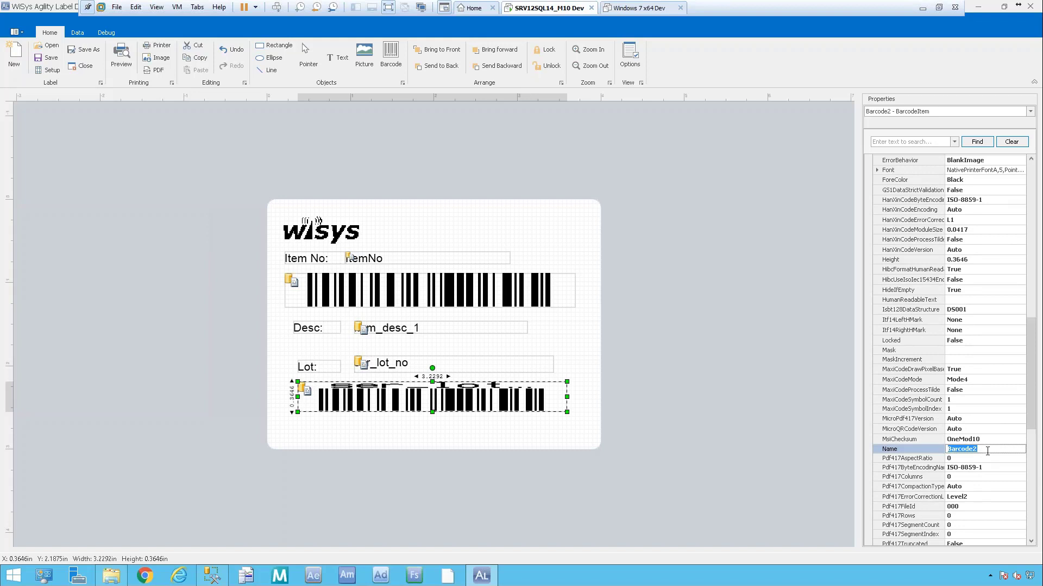
text(BcSerLot)
key(Return)
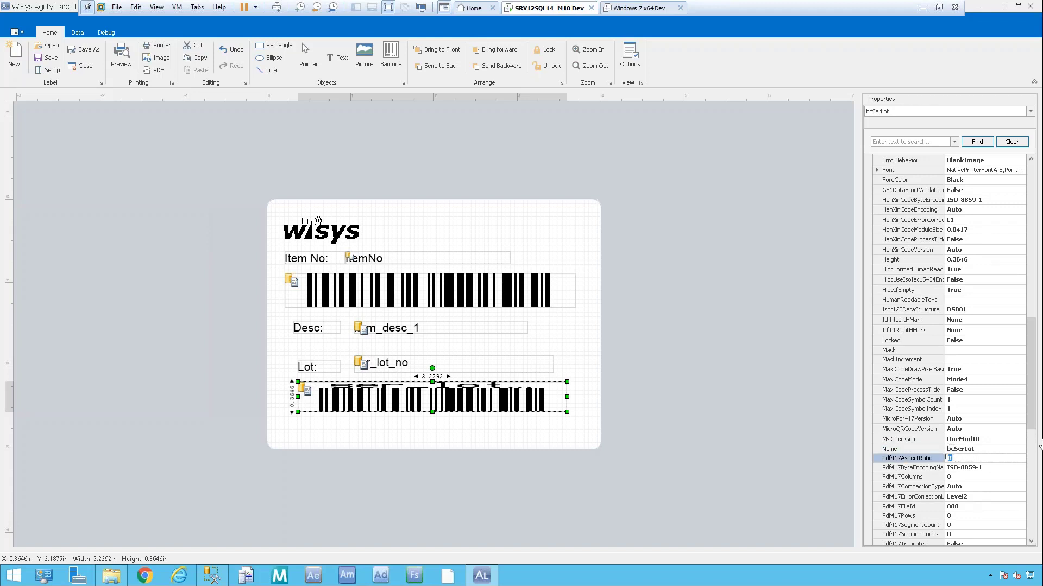
drag(1030, 422, 1030, 523)
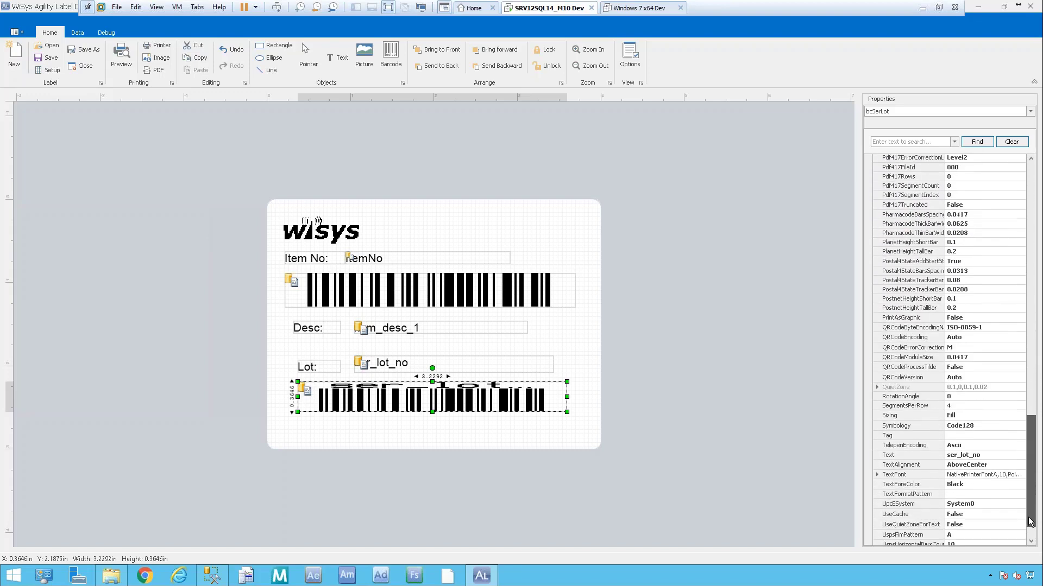
click(985, 455)
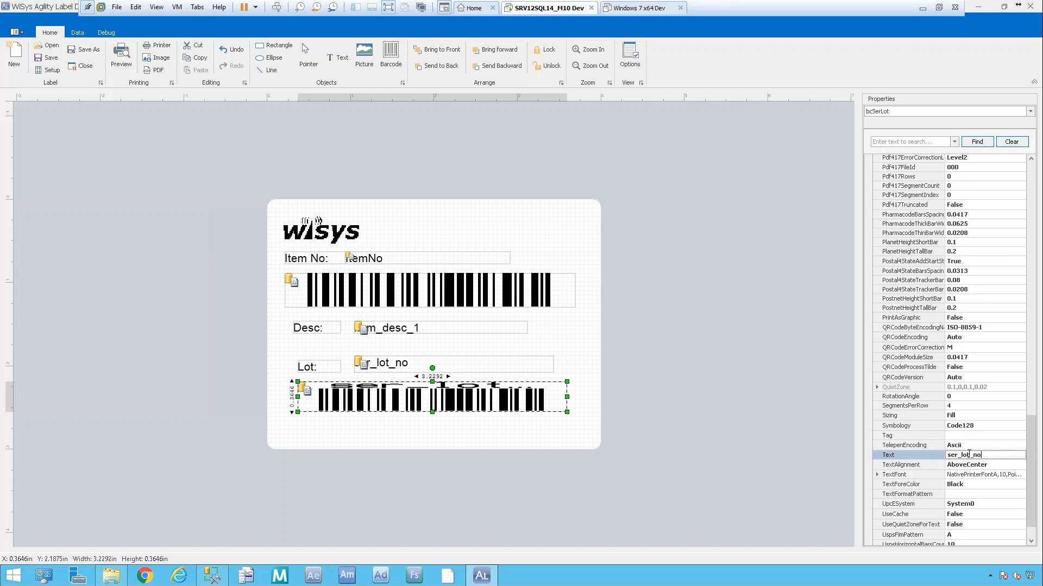
key(BackSpace)
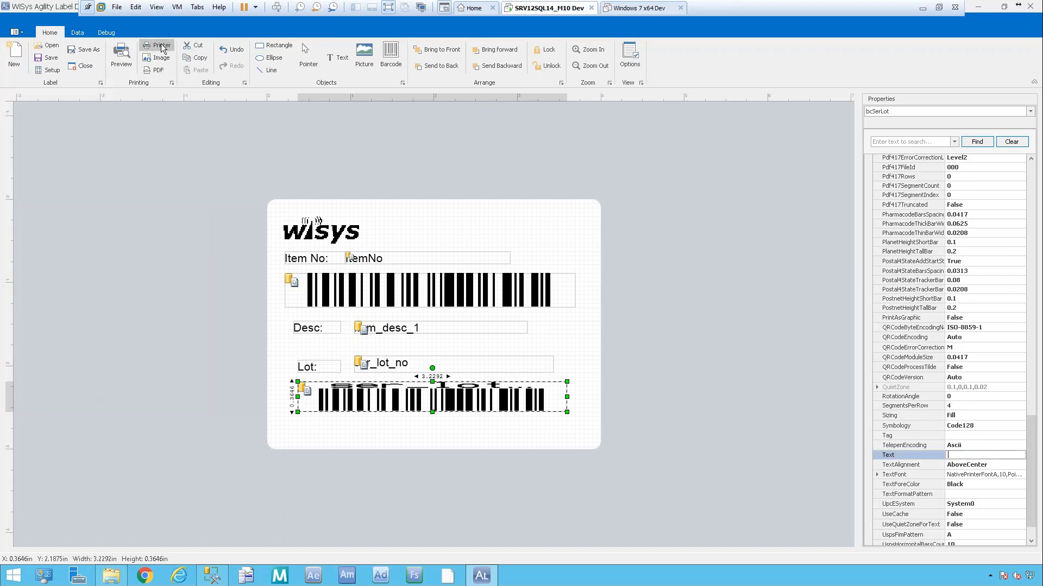
click(363, 52)
Draw an image area near the label bottom and bind its DataField to ExpDate.
drag(426, 426, 533, 438)
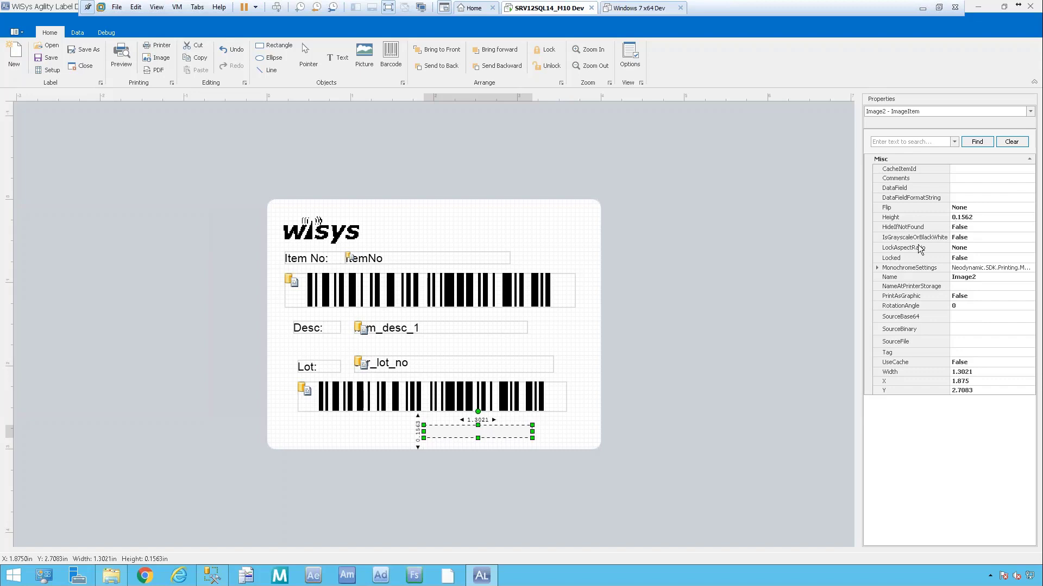
click(966, 187)
click(966, 187)
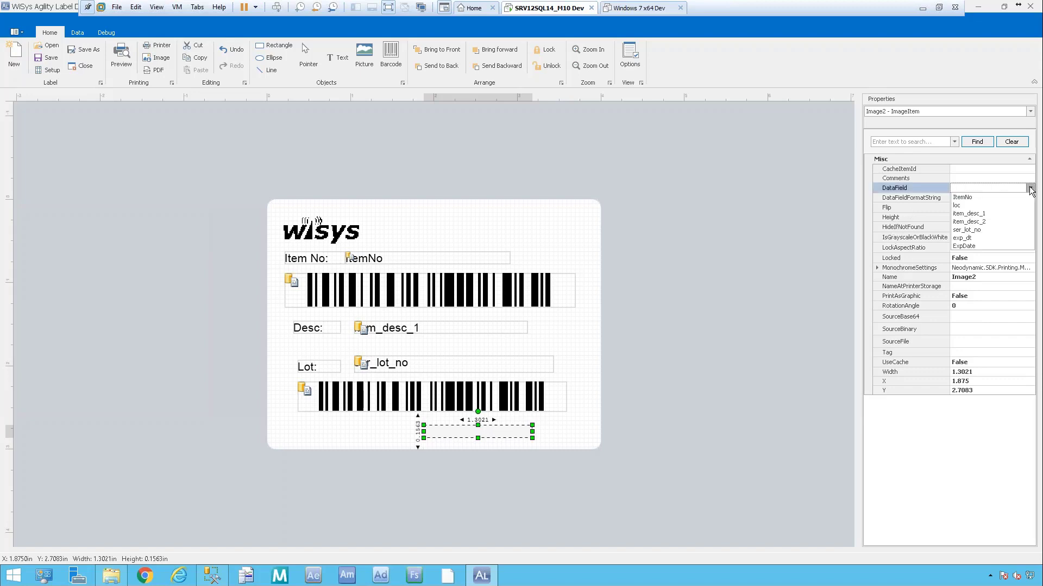
click(966, 247)
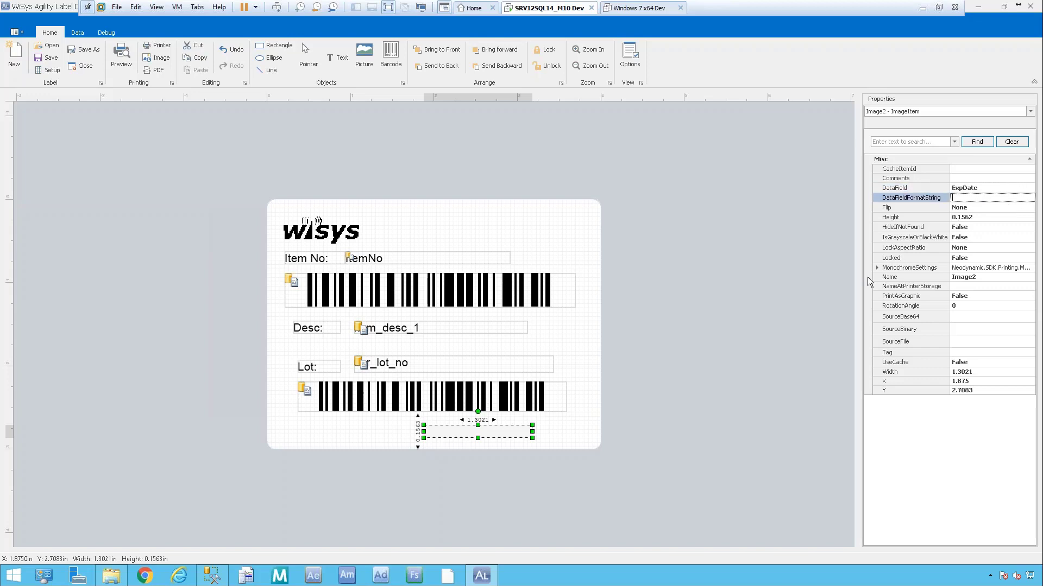
Rename the image item to ExpDate.
click(983, 277)
double_click(983, 276)
text(IblE)
key(BackSpace)
key(BackSpace)
key(BackSpace)
text(ExpDate)
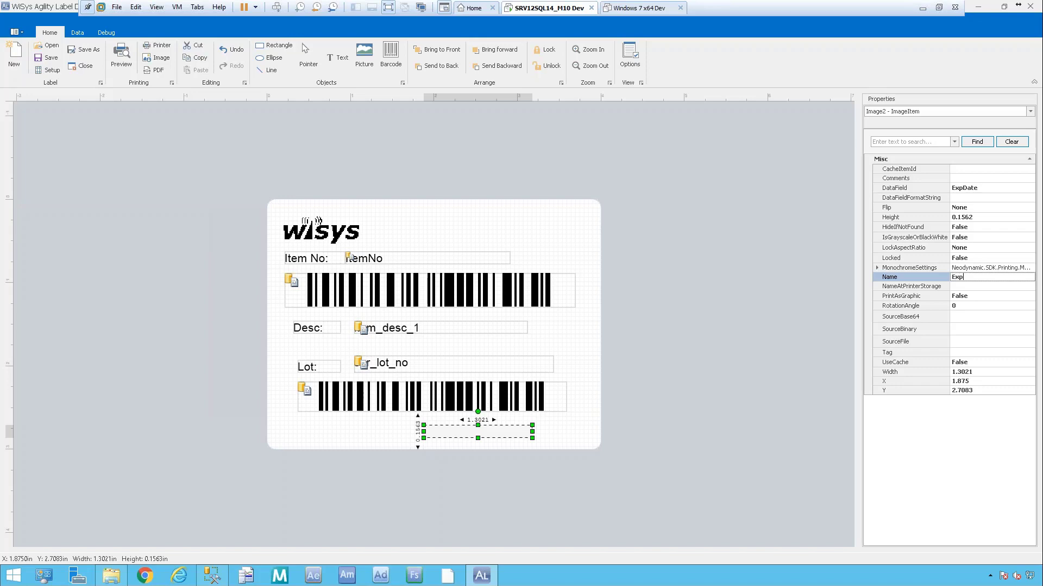
key(Return)
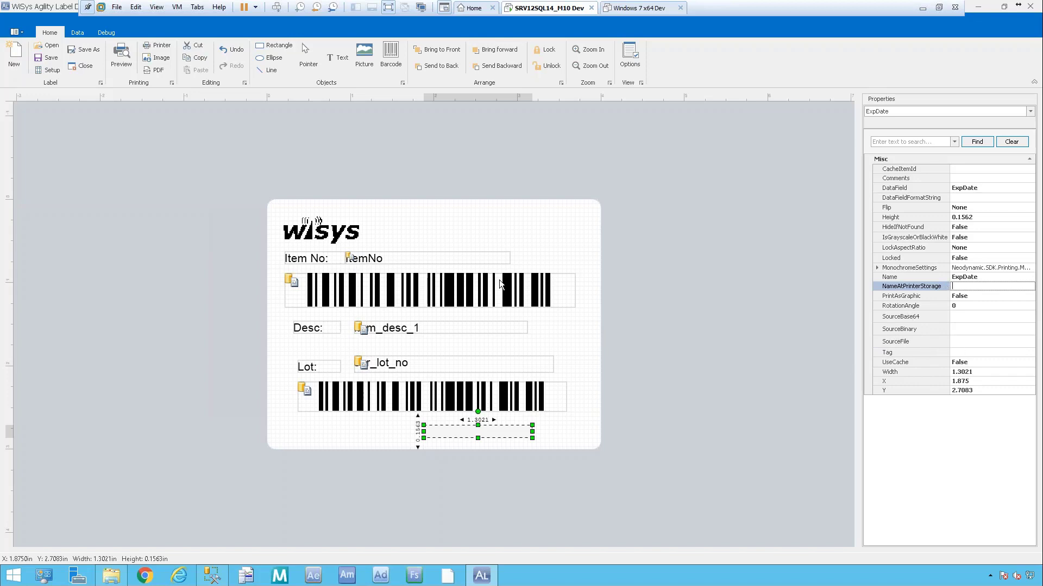
Save the label as testStdLbl (.wlb) in the WiSys folder before previewing.
click(565, 332)
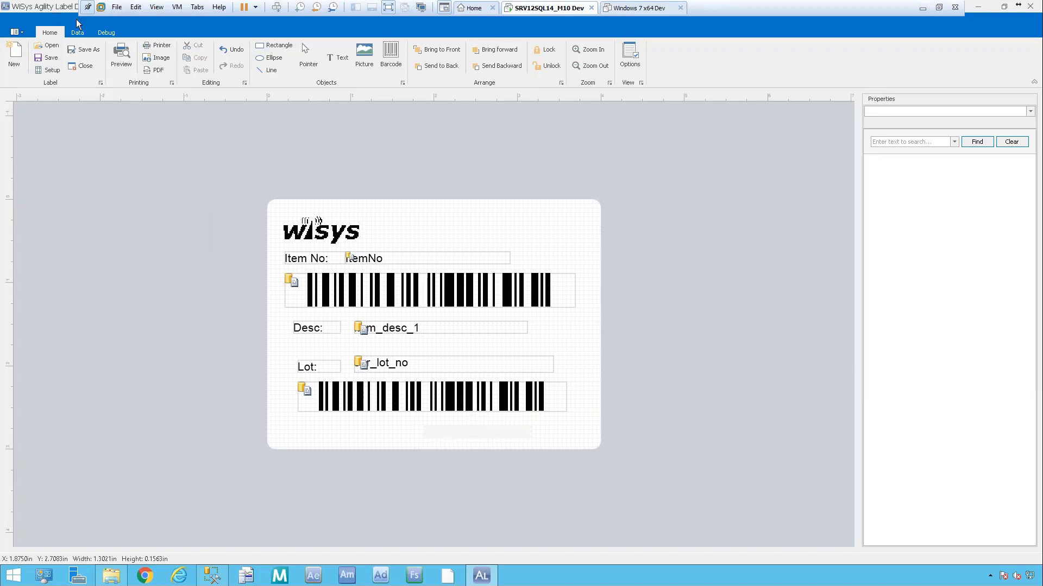
click(125, 58)
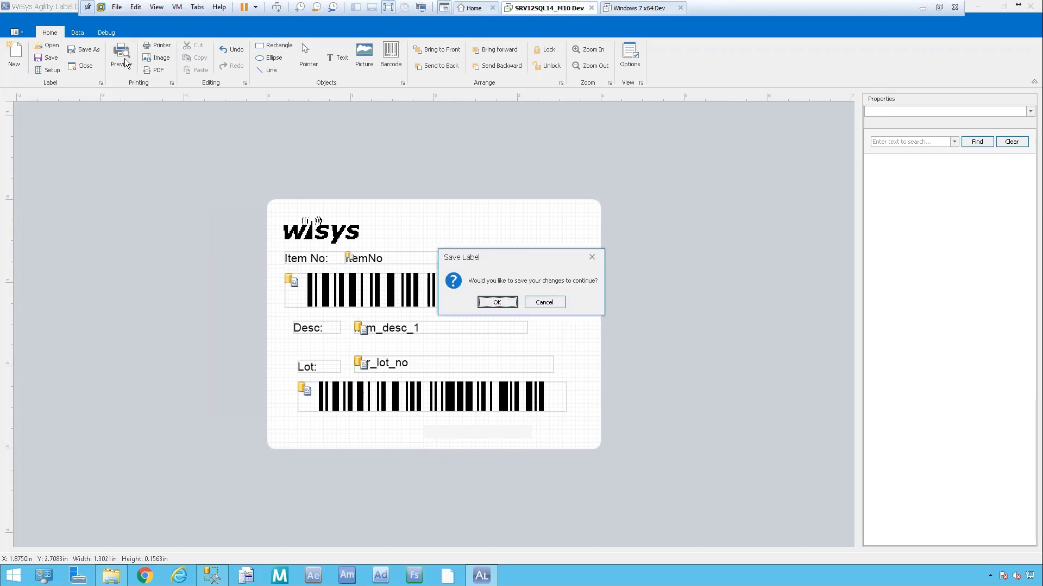
click(503, 306)
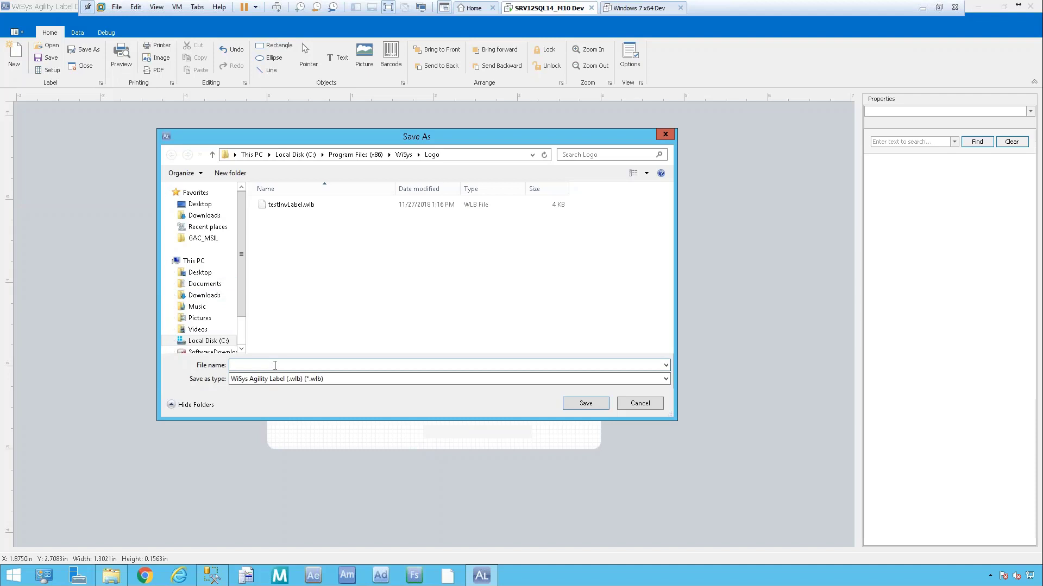
click(403, 155)
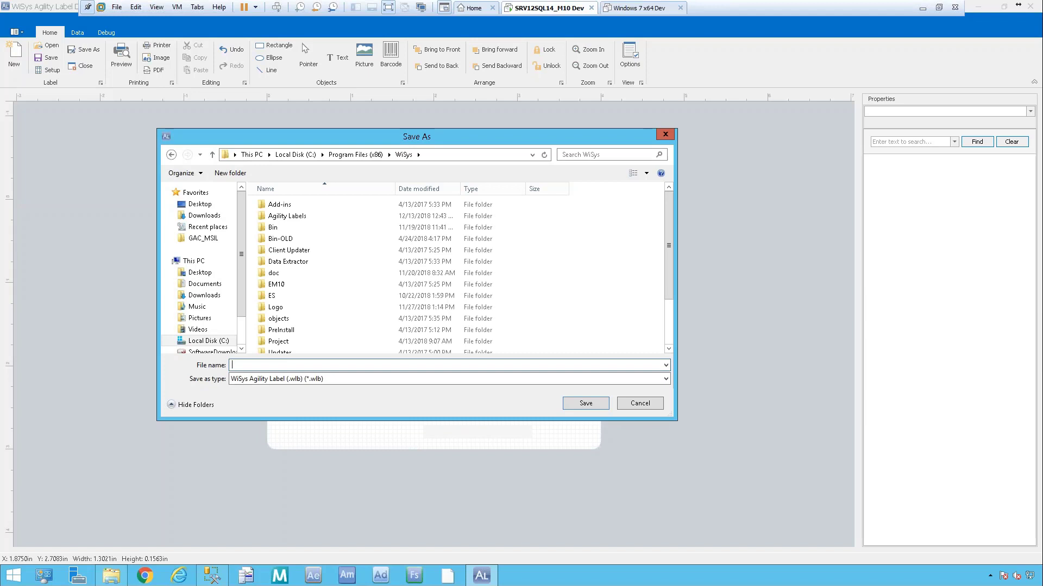
click(276, 274)
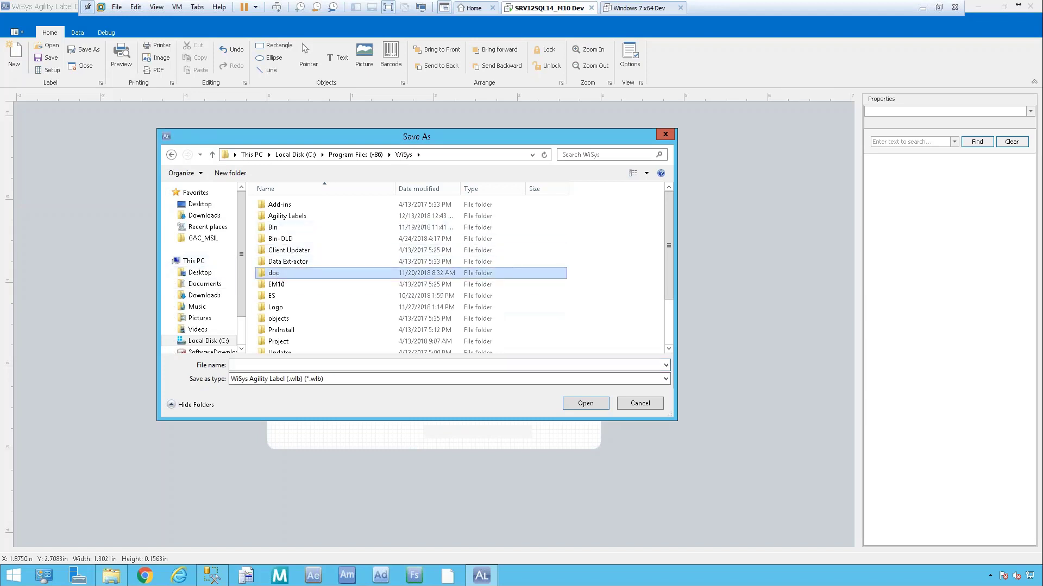
click(240, 366)
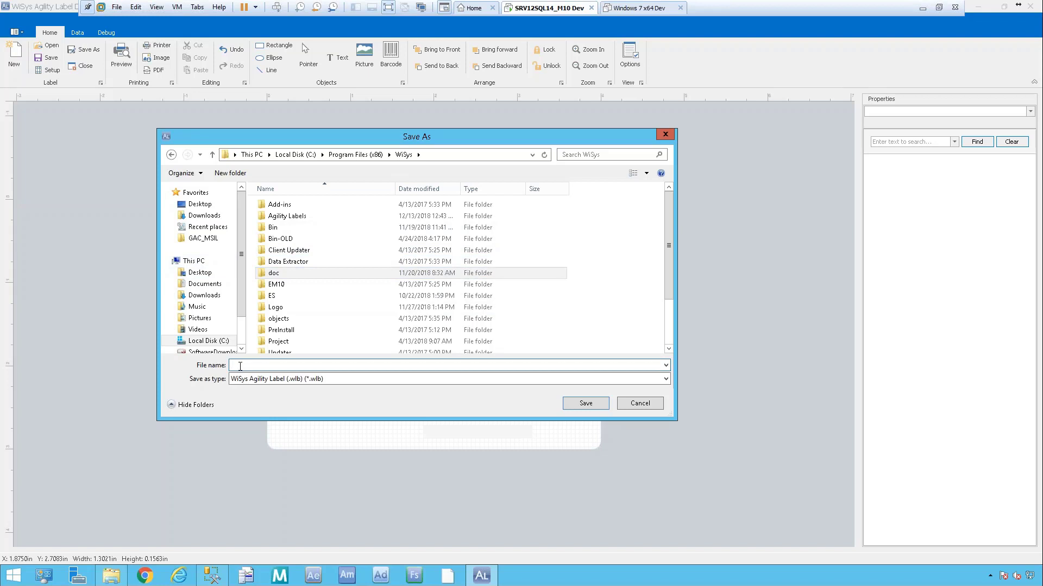
text(test)
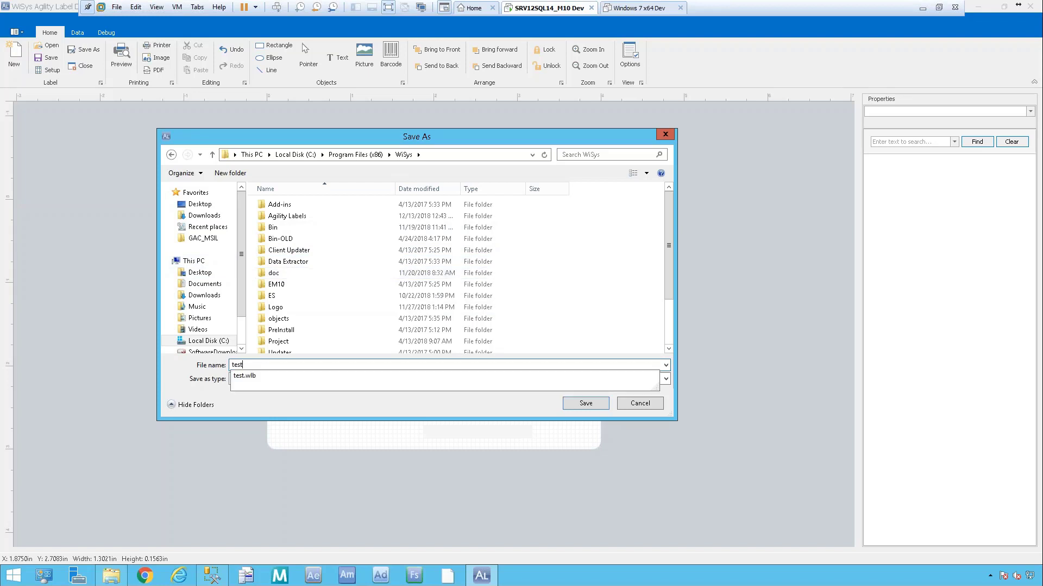
text(StdLbl)
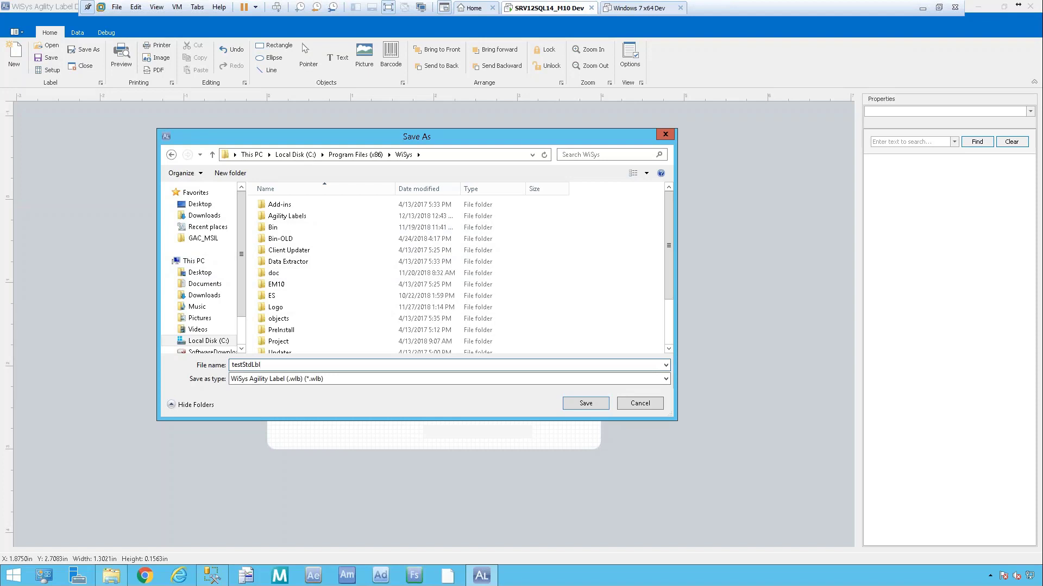
click(576, 402)
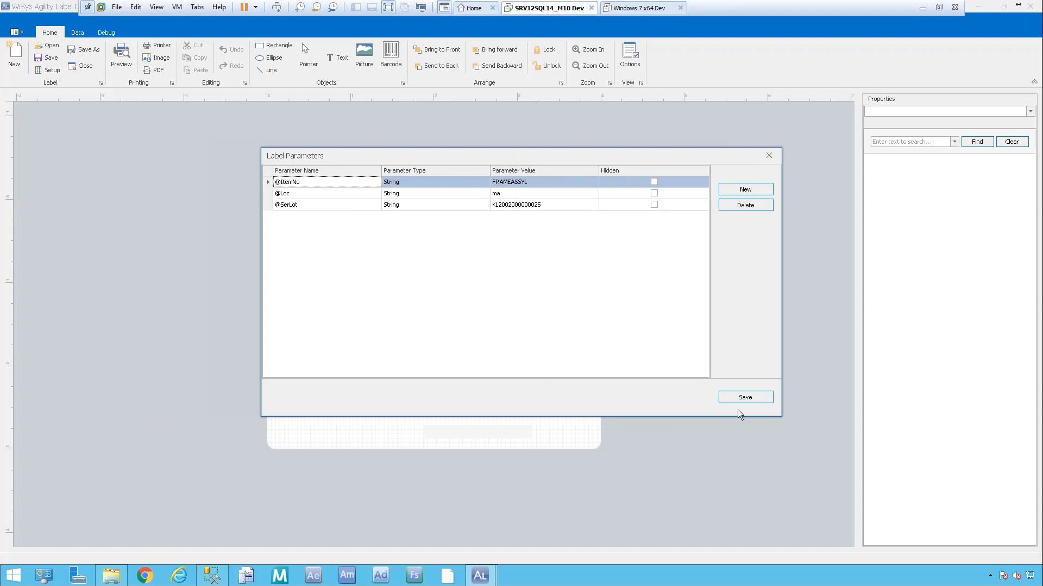
Run the preview with the sample parameters and dismiss the image rendering error.
click(751, 401)
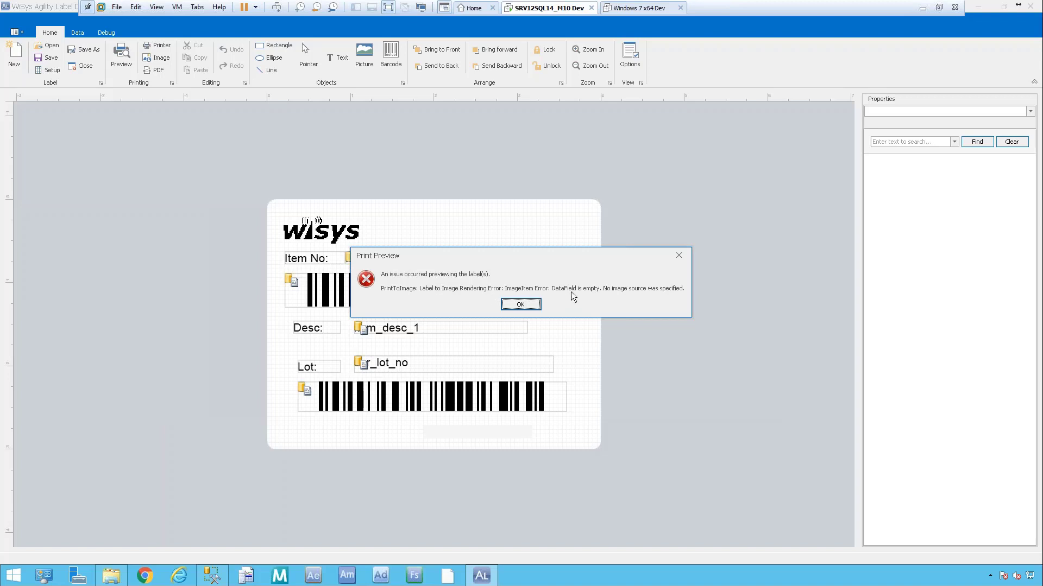
click(534, 303)
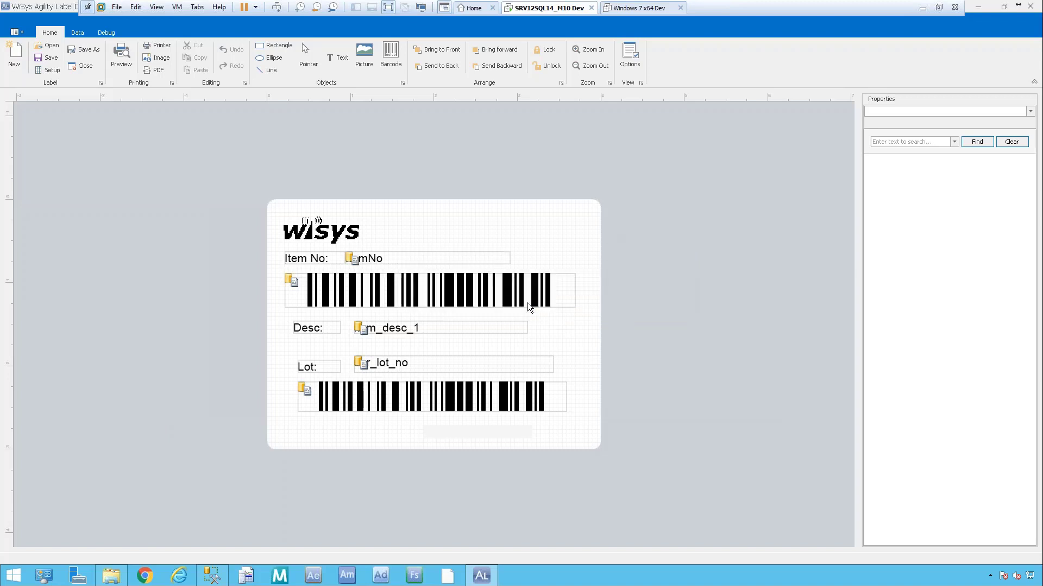
Inspect the Lot barcode, lot and description fields, keeping the item barcode bound to ItemNo.
click(406, 403)
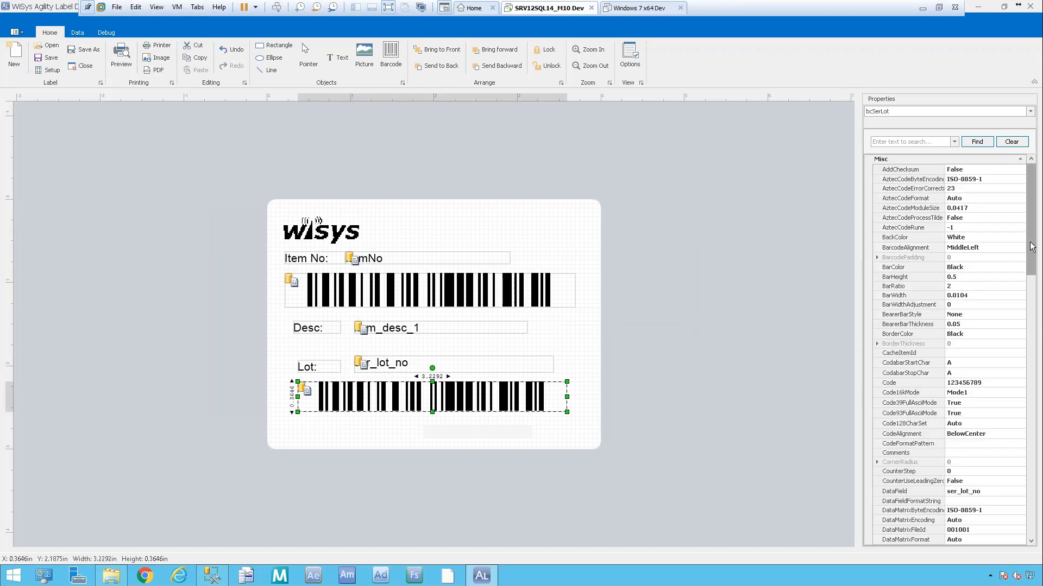
drag(1032, 247, 1032, 268)
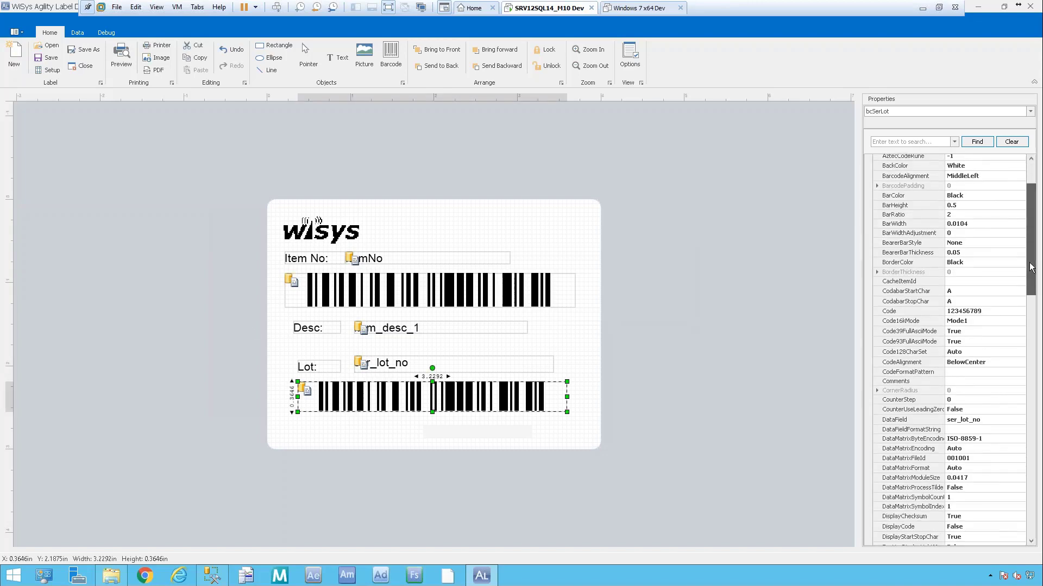
click(396, 361)
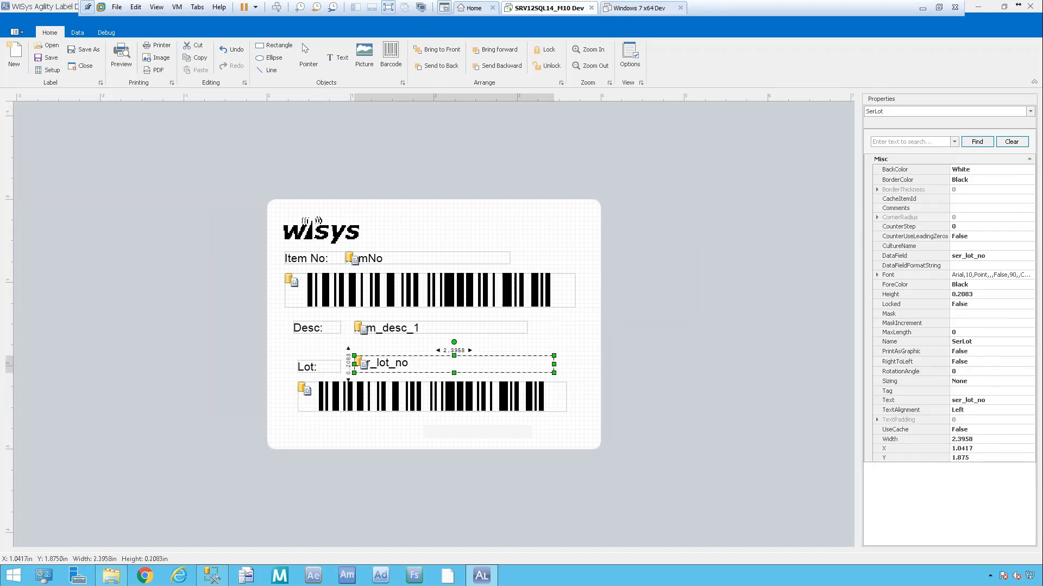
click(398, 328)
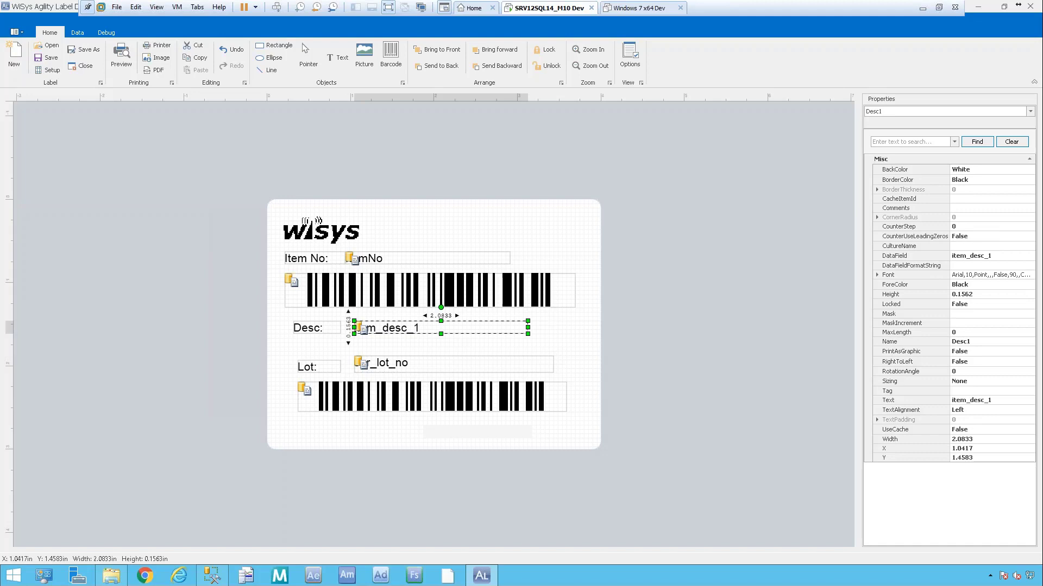
click(429, 290)
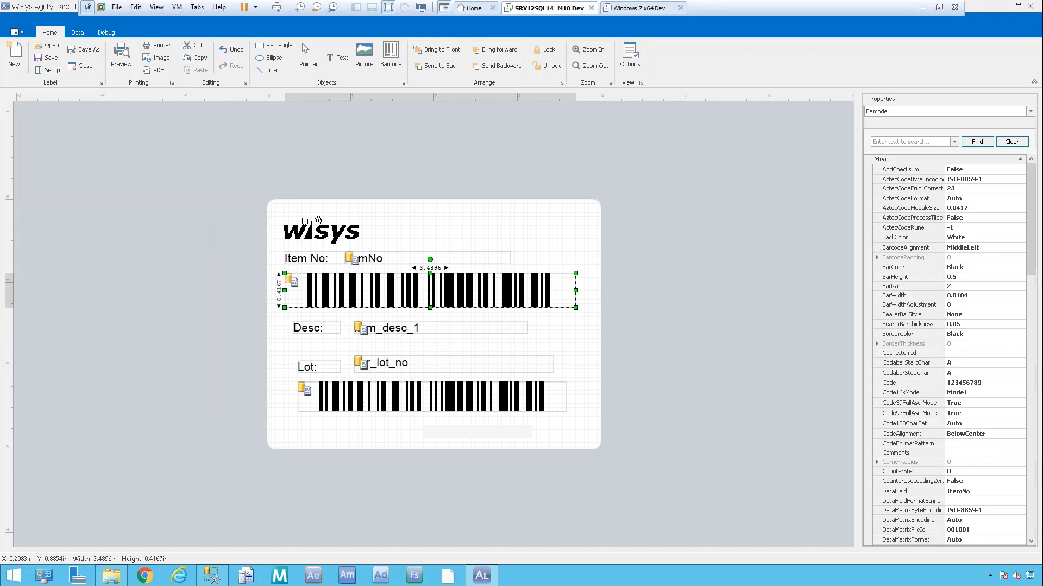
click(993, 493)
click(1021, 492)
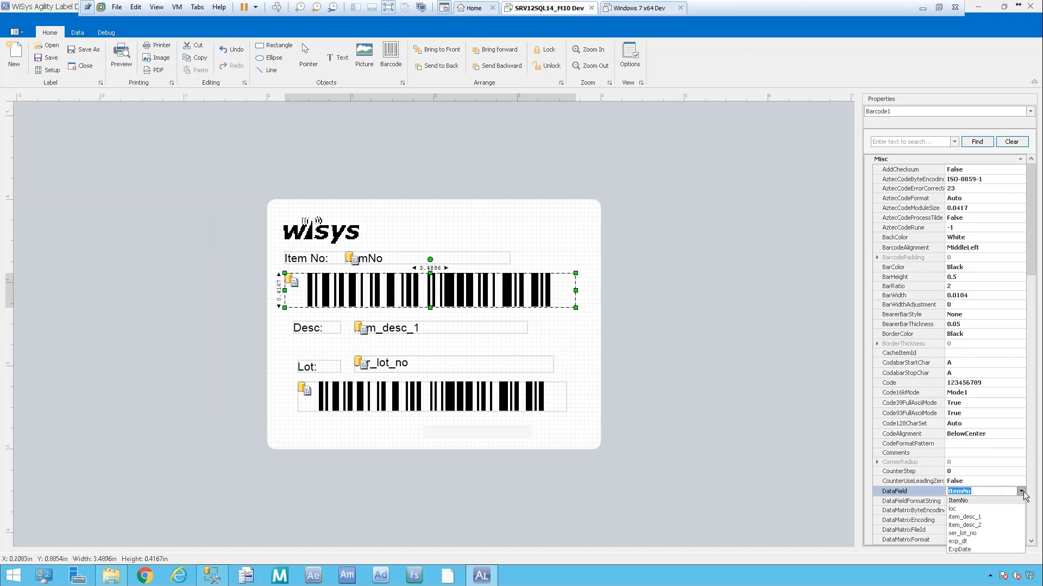
click(985, 499)
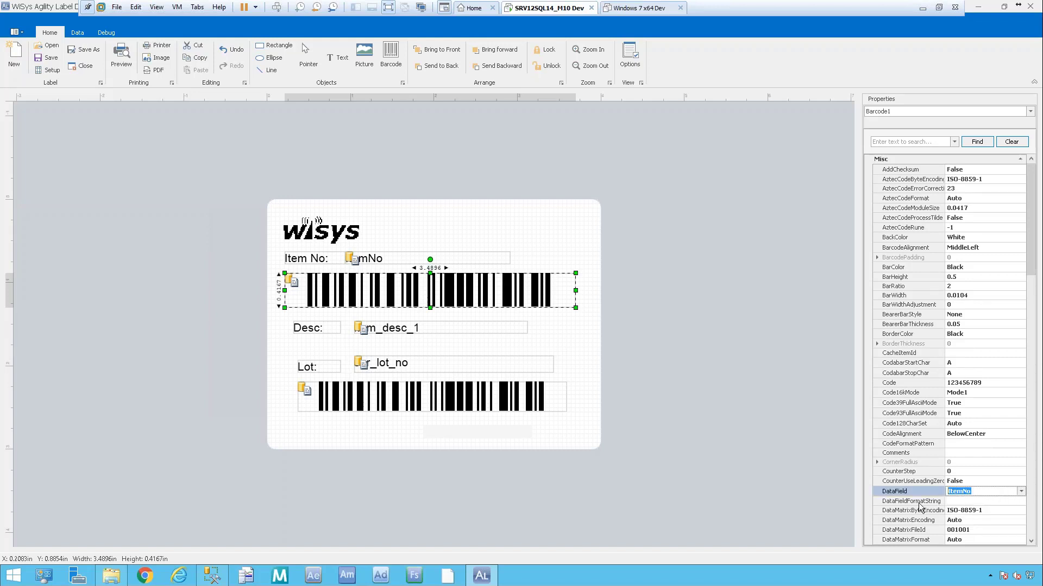
Check the item number field's data source, then save the label for a preview.
click(468, 259)
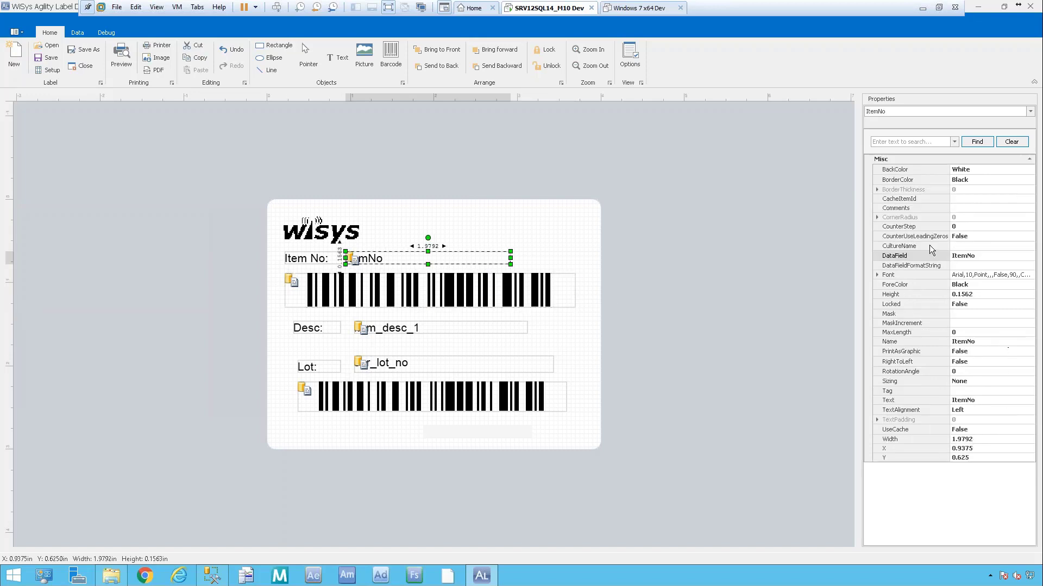
click(996, 255)
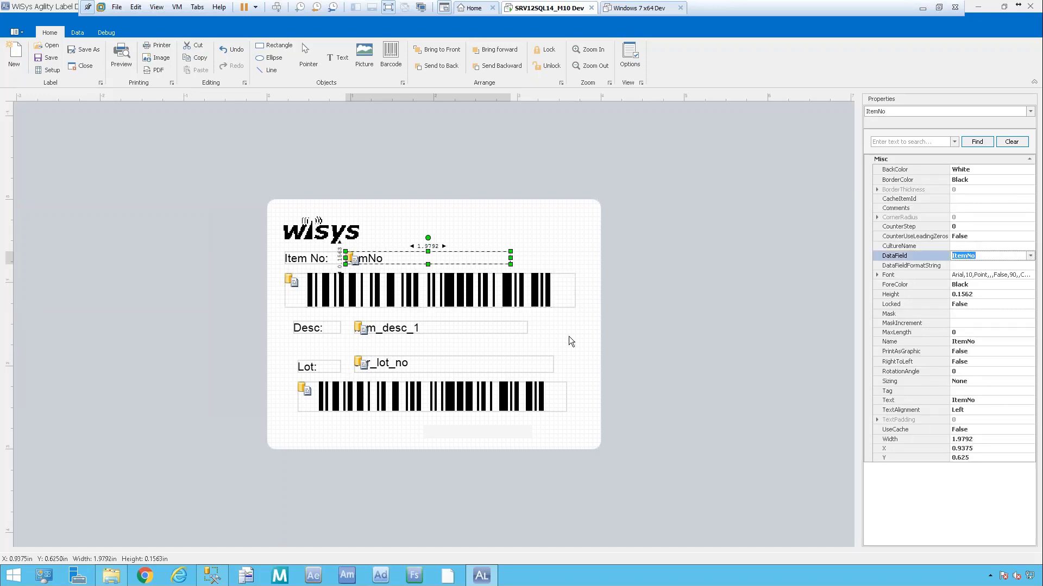
click(580, 323)
click(121, 55)
click(510, 303)
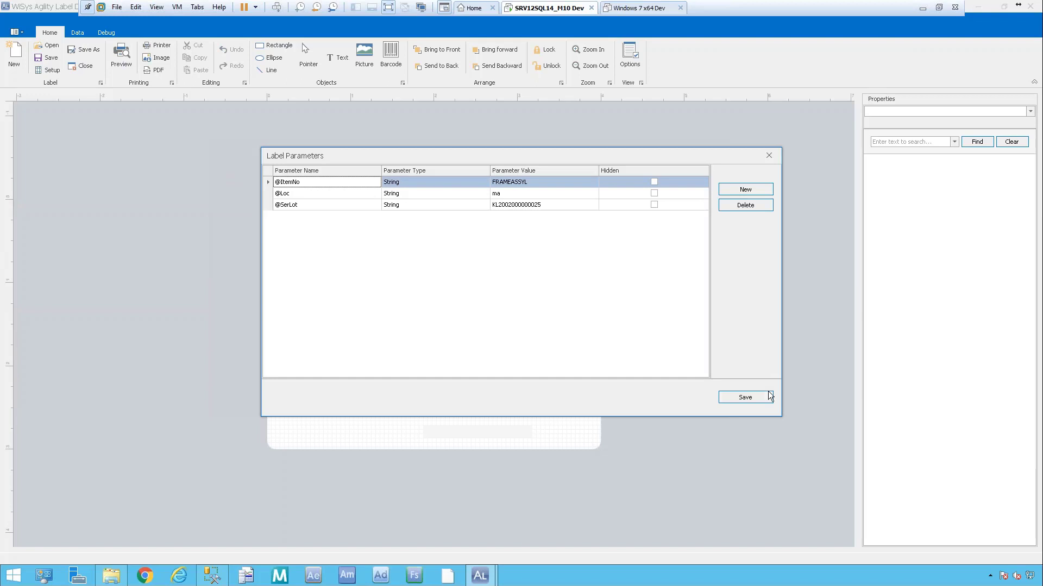
Retry the preview with sample parameters, dismiss the image error, and select the Lot barcode.
click(760, 400)
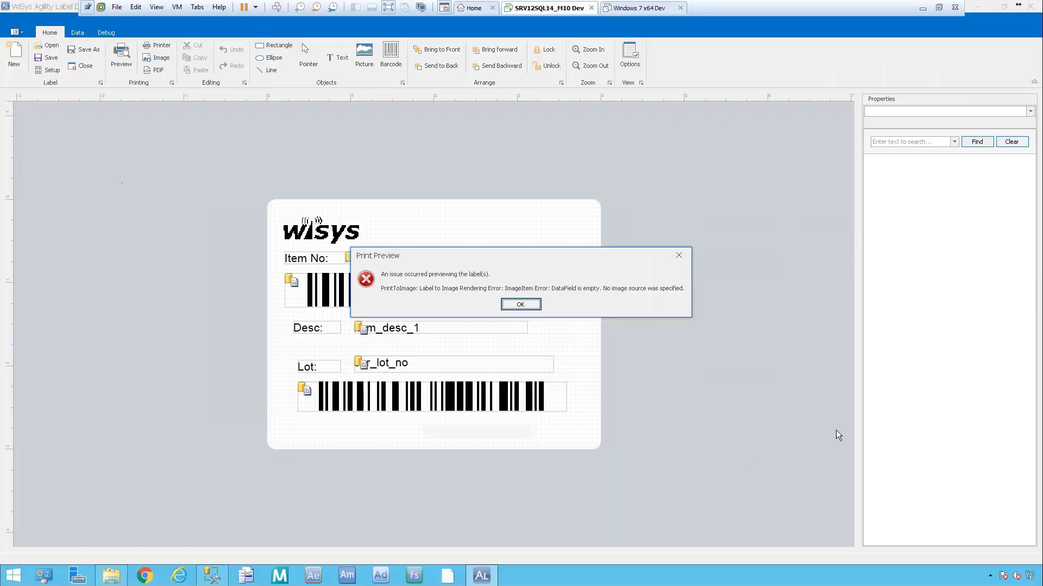
click(524, 307)
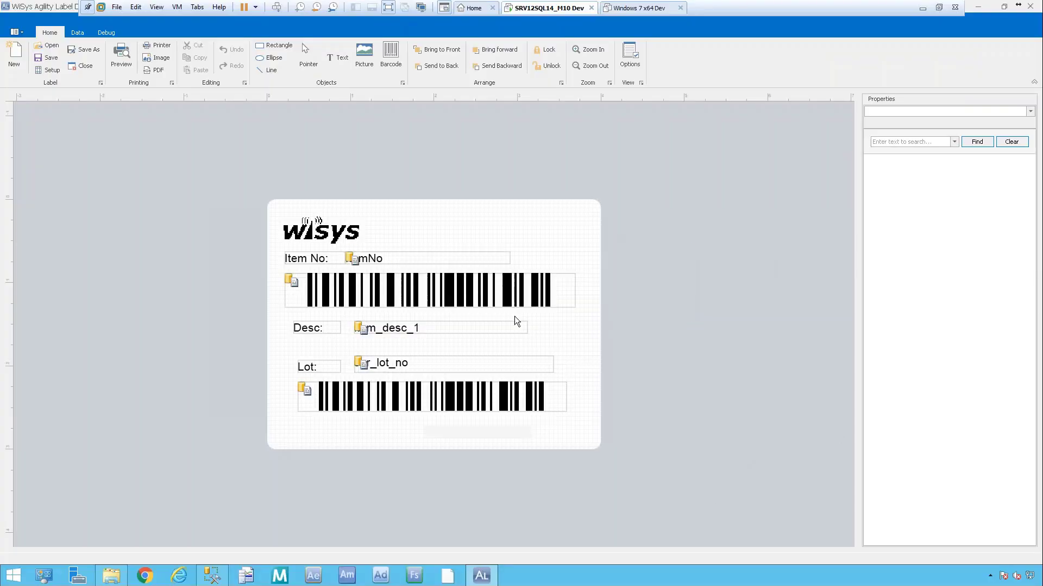
click(415, 399)
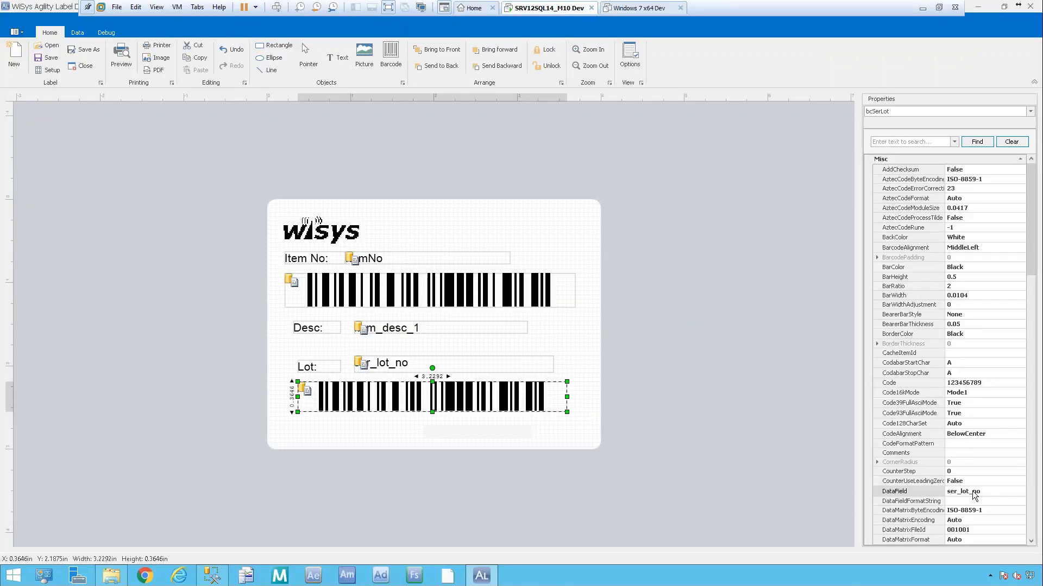
click(995, 490)
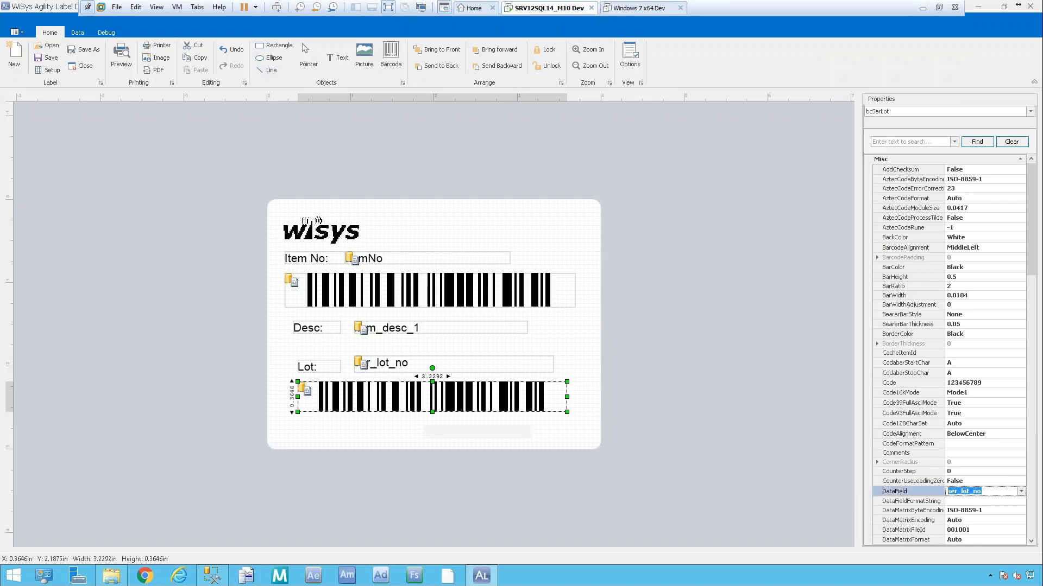
click(307, 368)
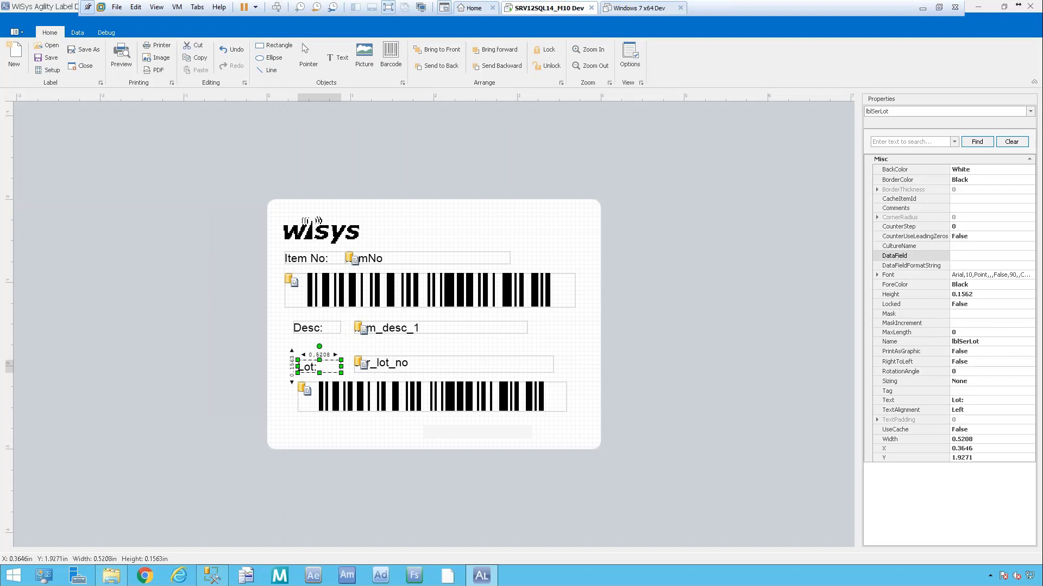
click(318, 328)
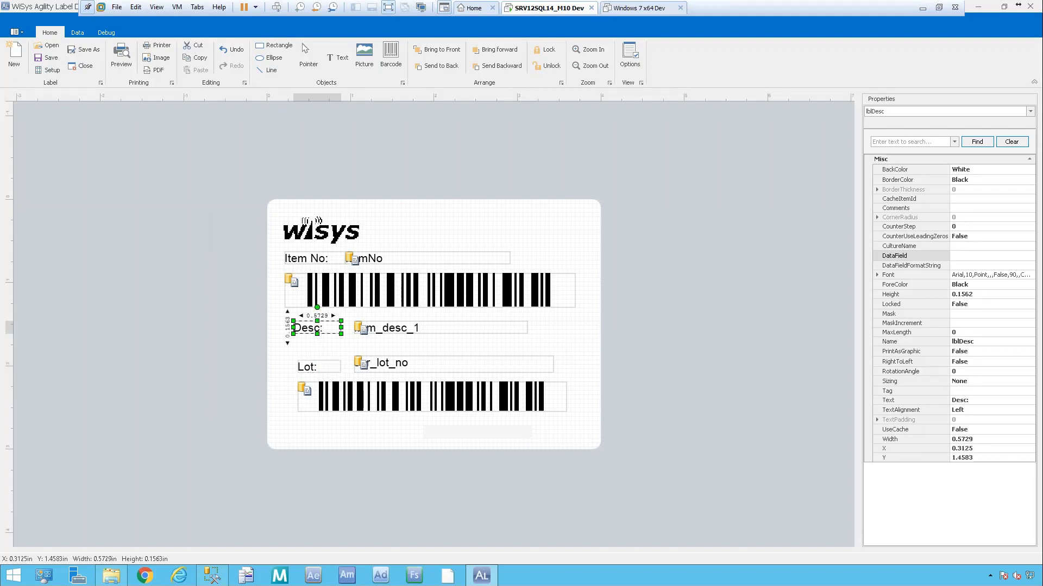
click(435, 288)
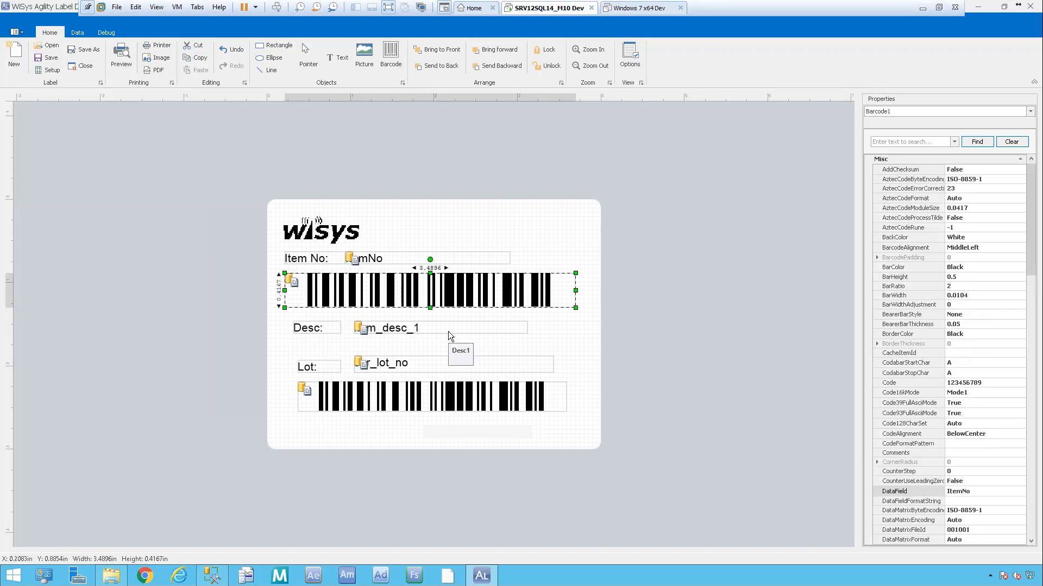
click(341, 240)
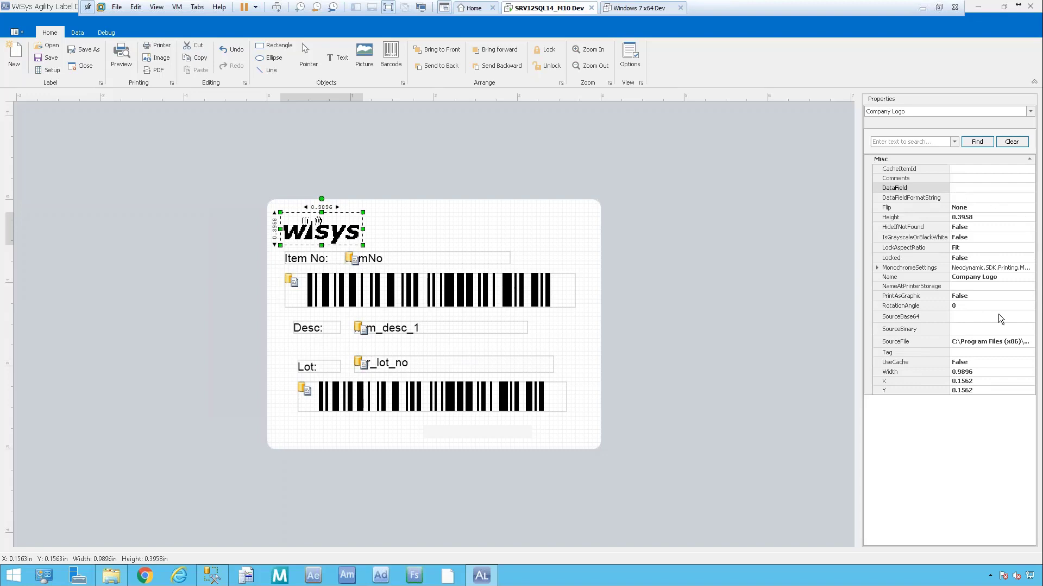
click(1022, 346)
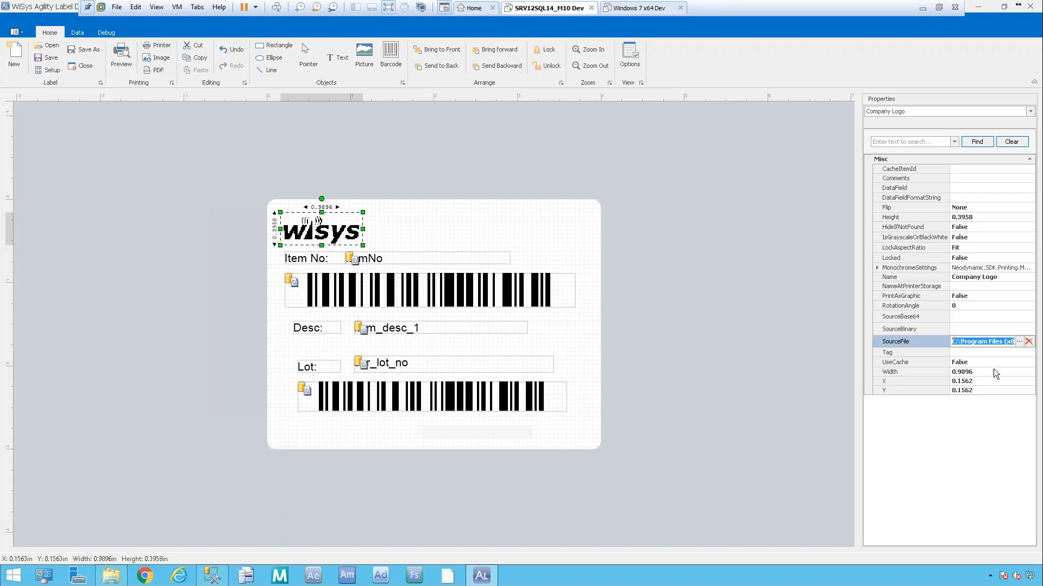
click(985, 351)
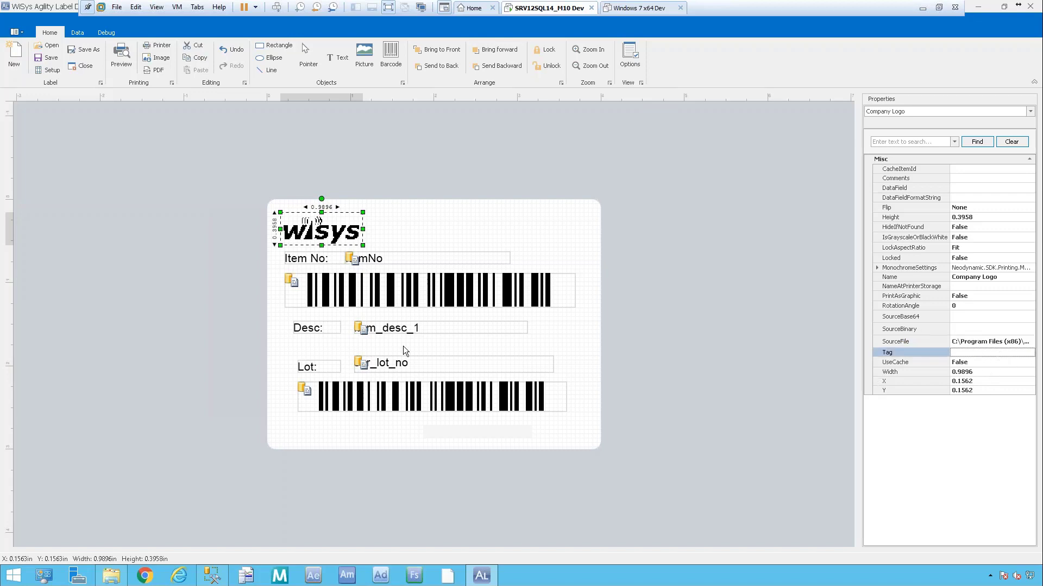
click(442, 259)
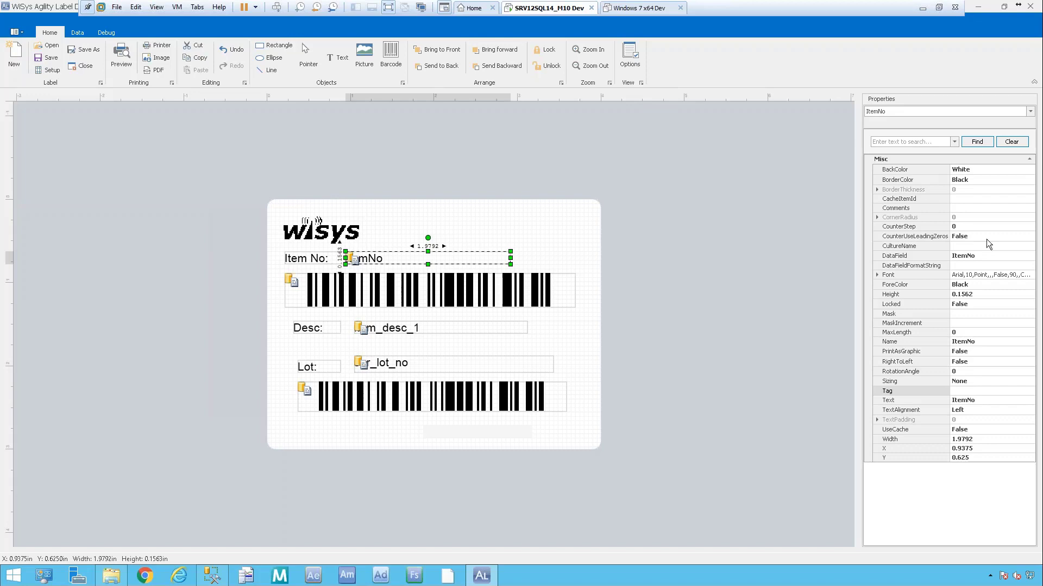
click(410, 301)
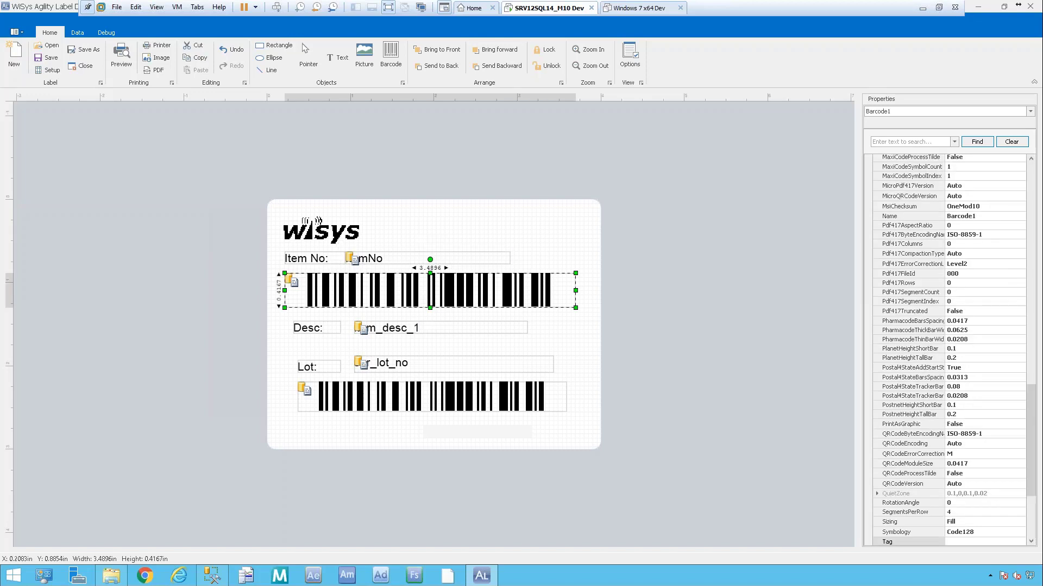
drag(1034, 416, 1033, 253)
click(992, 295)
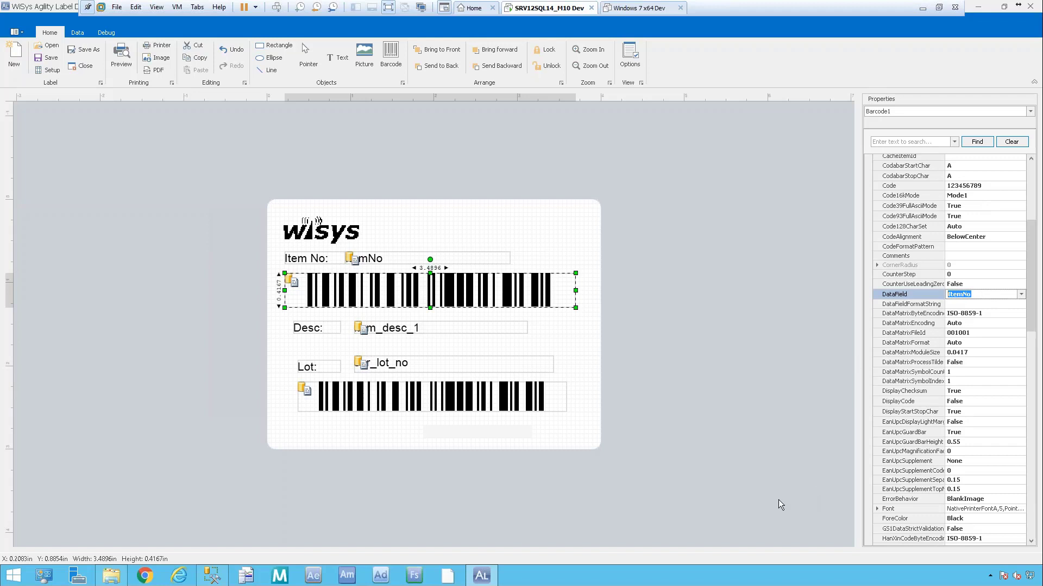
click(444, 327)
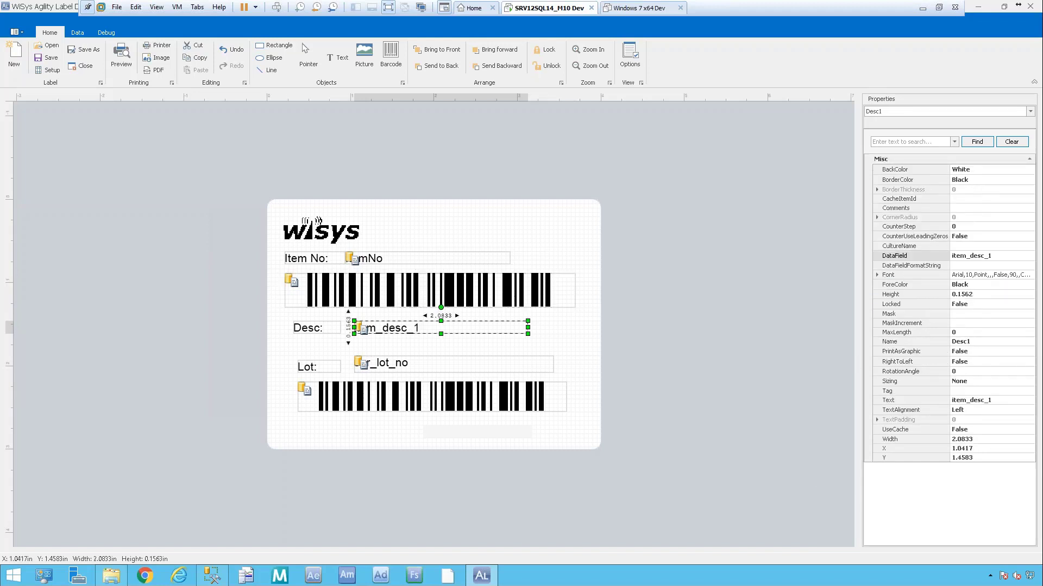
click(412, 365)
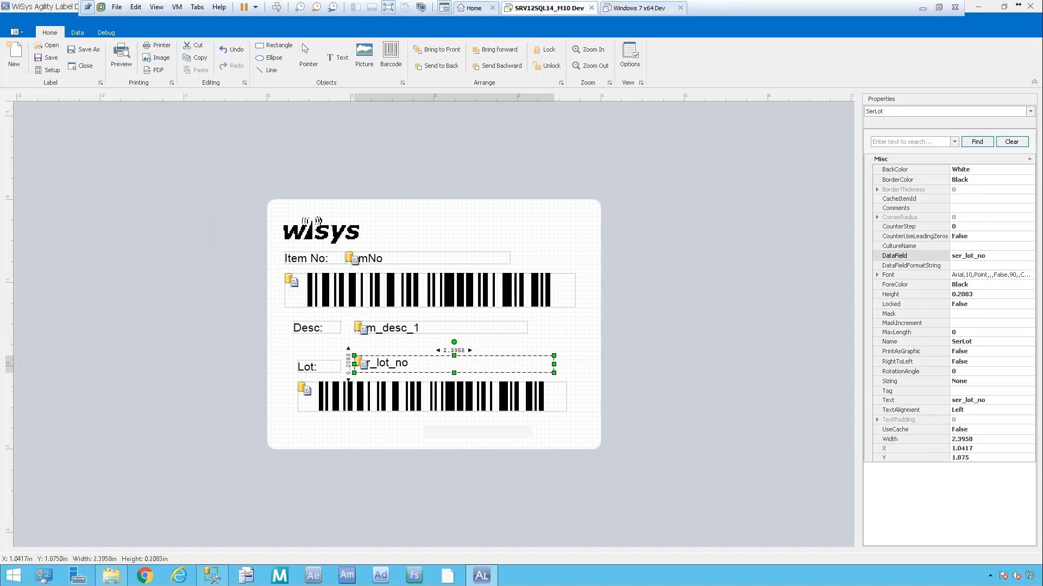
click(1004, 256)
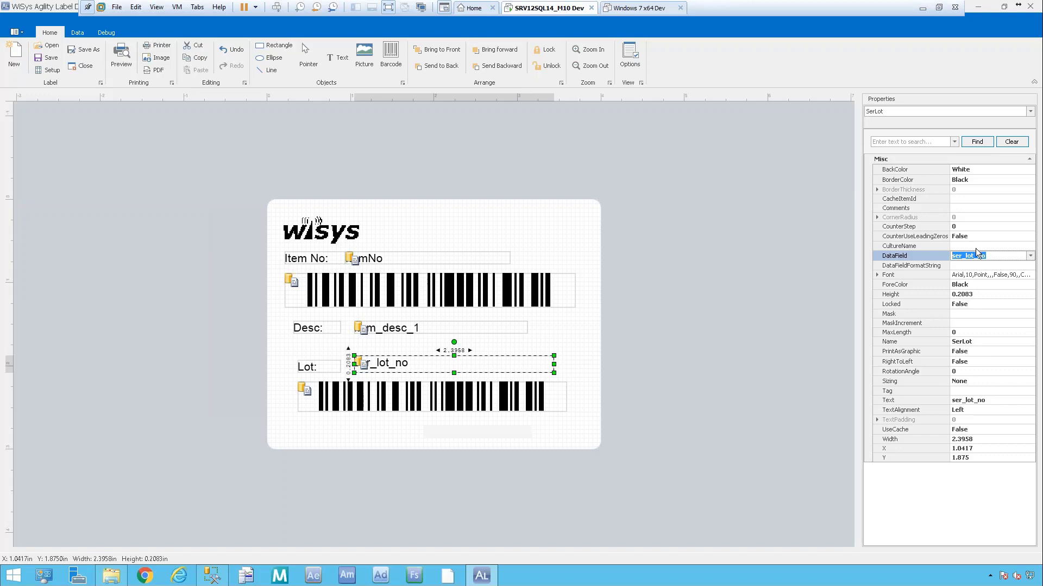
Set SerLot's DataFieldFormatString to 12345678 and request a label preview.
click(983, 266)
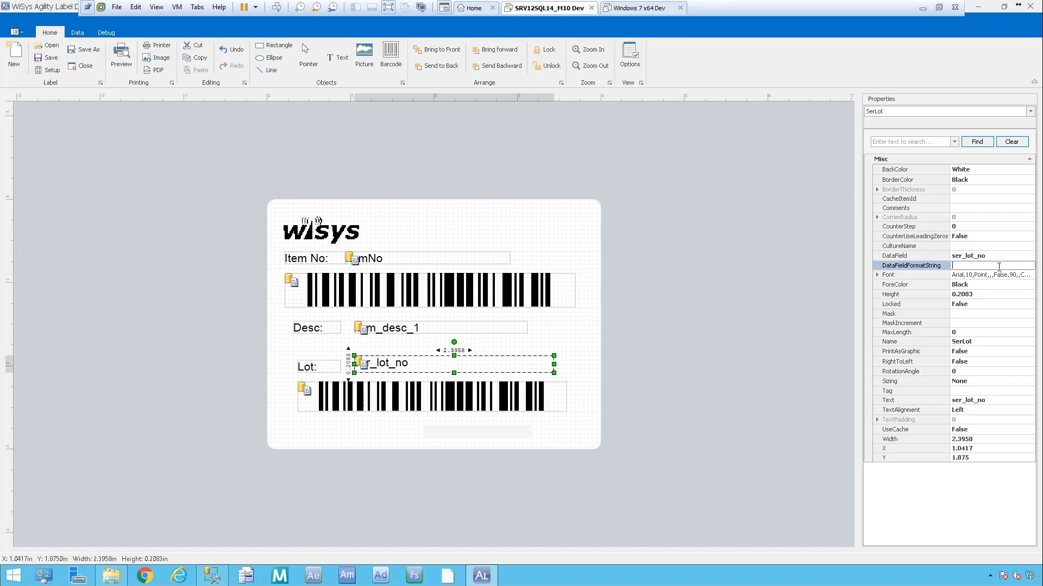
text(12345678)
click(121, 62)
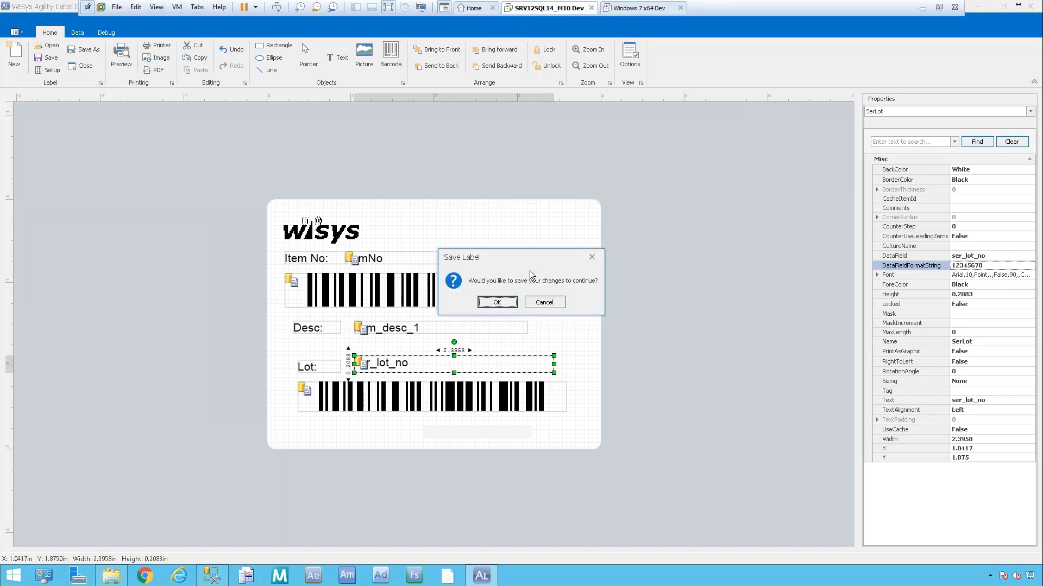
Save and preview the label, dismiss the image error, and delete the wisys logo.
click(503, 302)
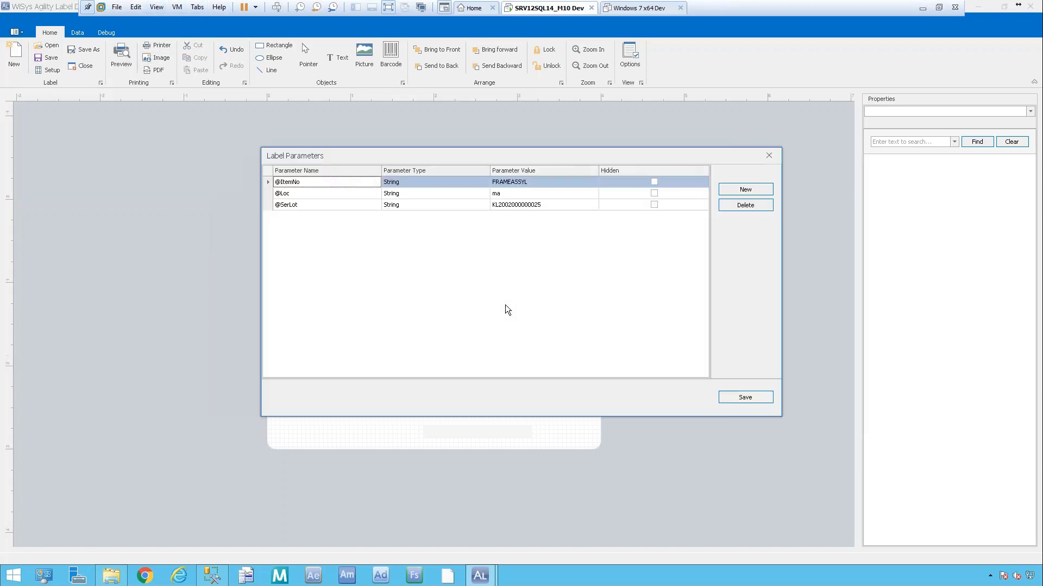
click(741, 398)
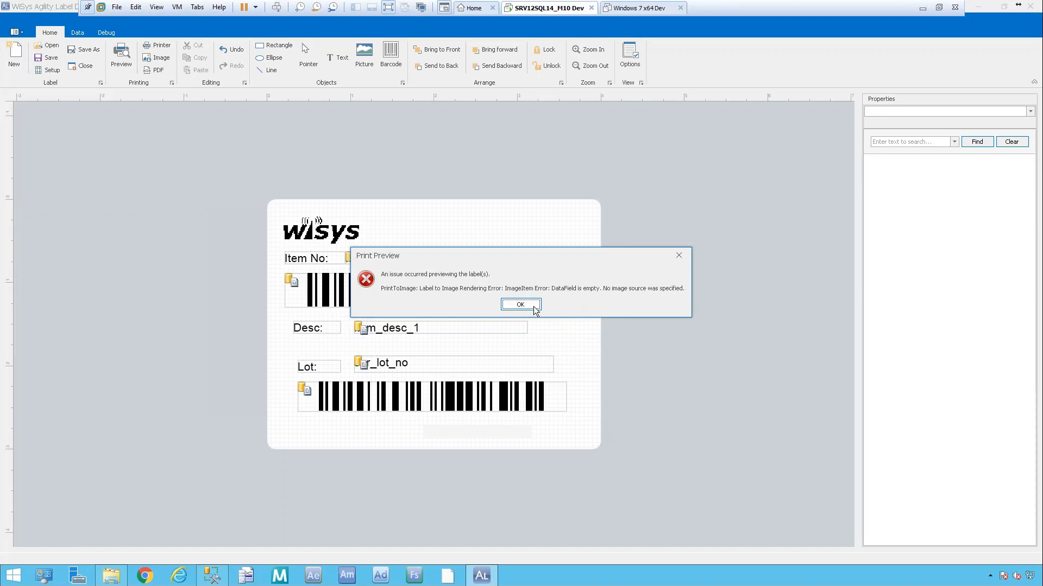
click(520, 305)
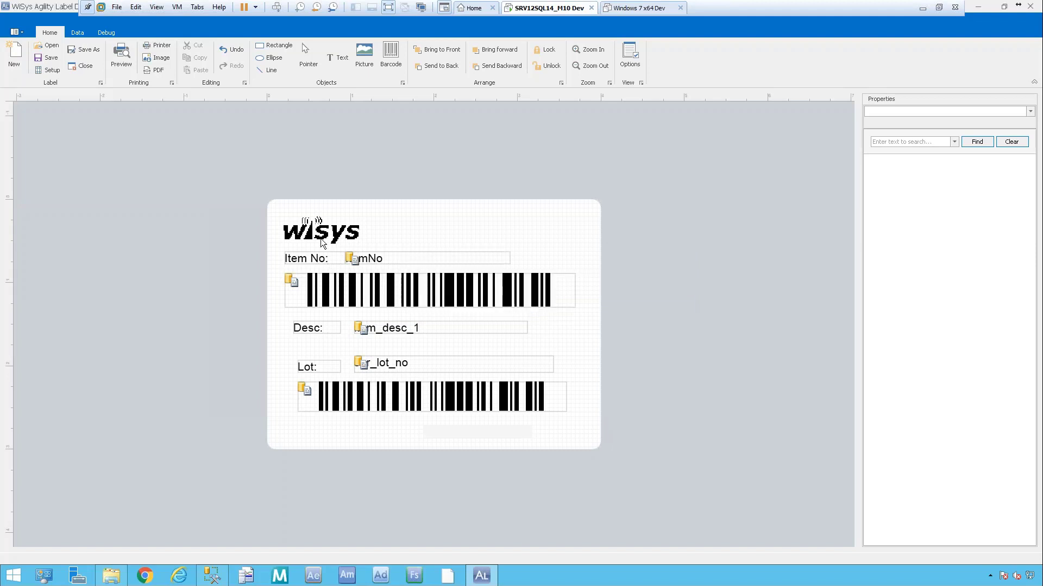
click(319, 223)
key(Delete)
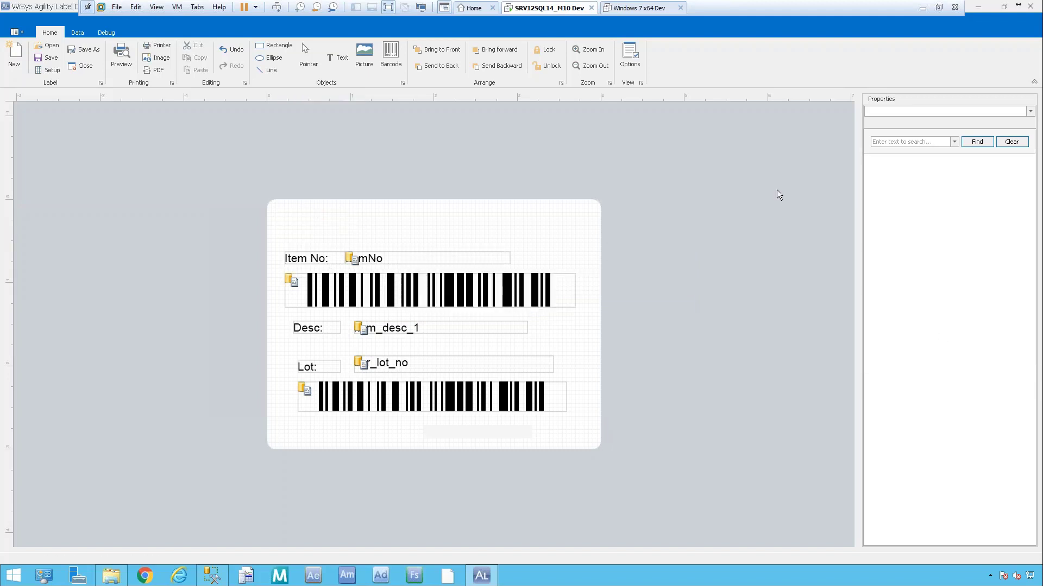
Retest the preview, dismiss the error, and delete the Lot barcode.
click(129, 65)
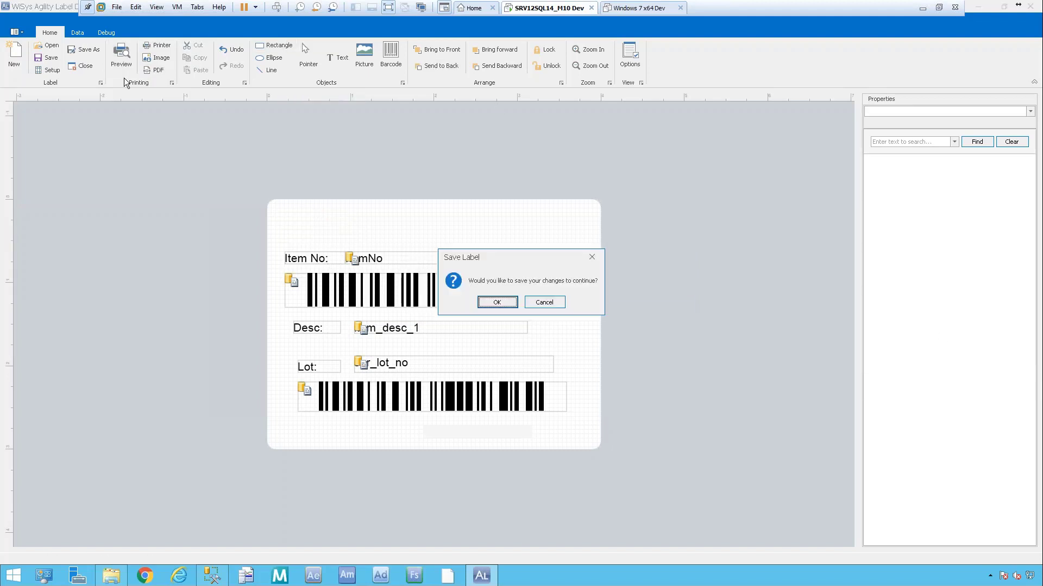
click(496, 300)
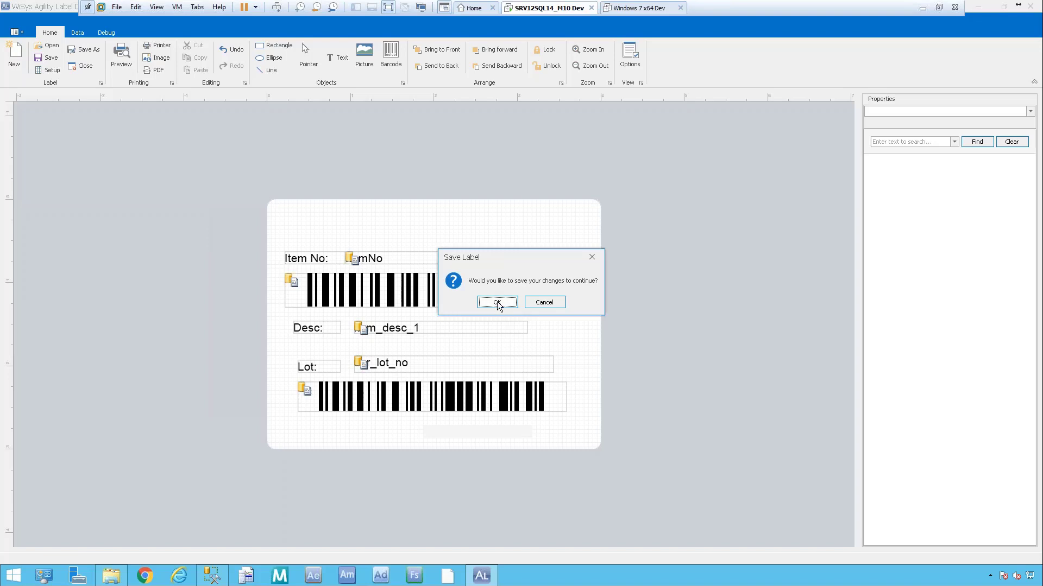
click(751, 398)
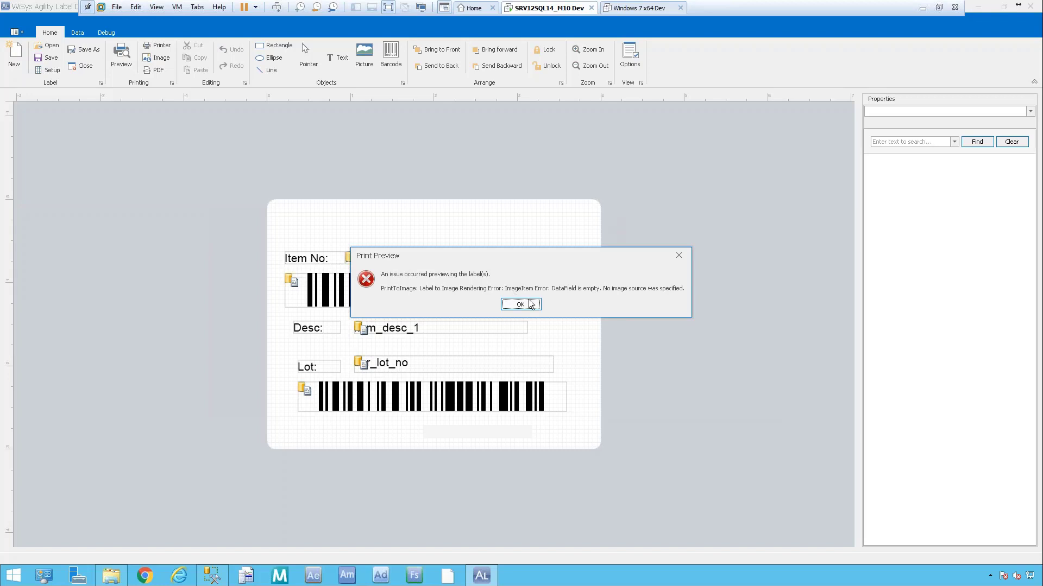
click(520, 304)
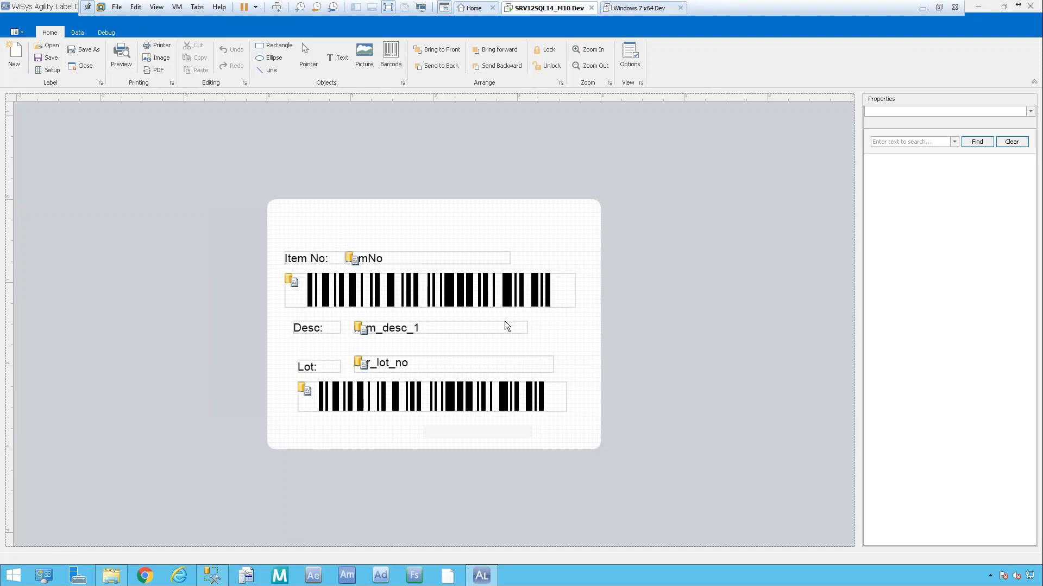
click(419, 291)
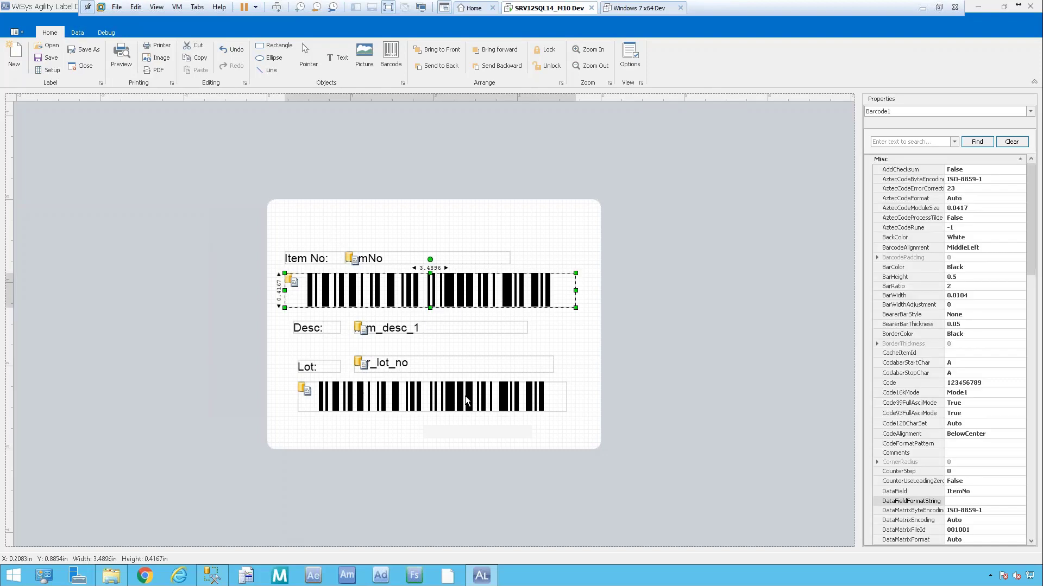
click(465, 400)
key(Delete)
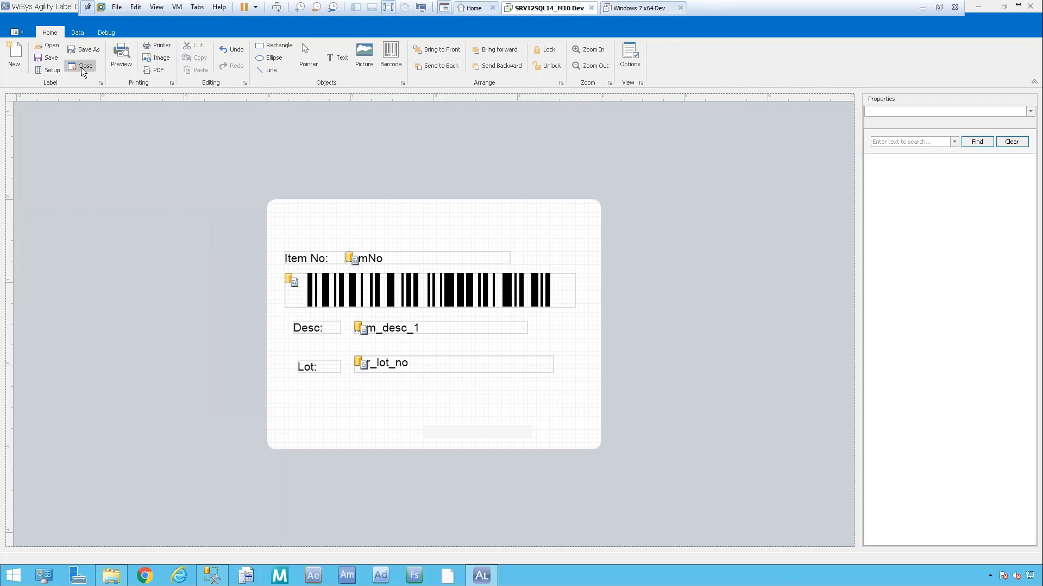
Retest the preview, dismiss the error, and delete the ser_lot_no text field.
click(121, 57)
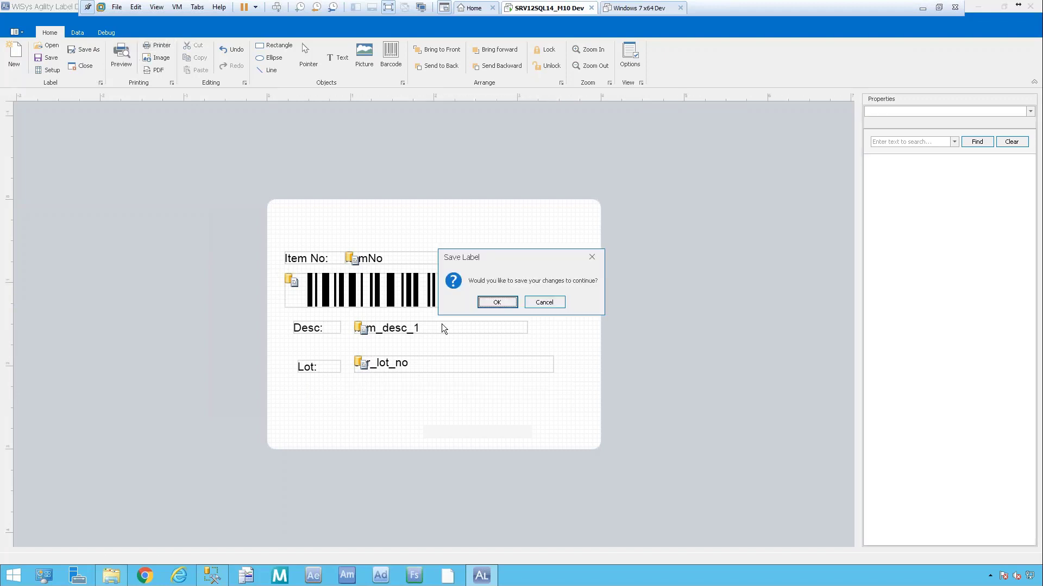
click(499, 302)
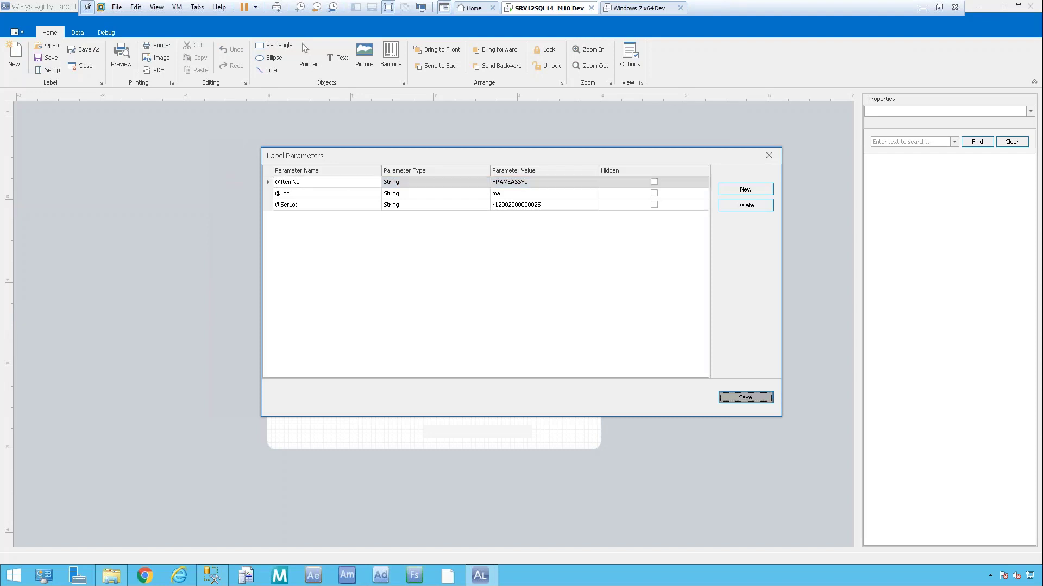
click(767, 401)
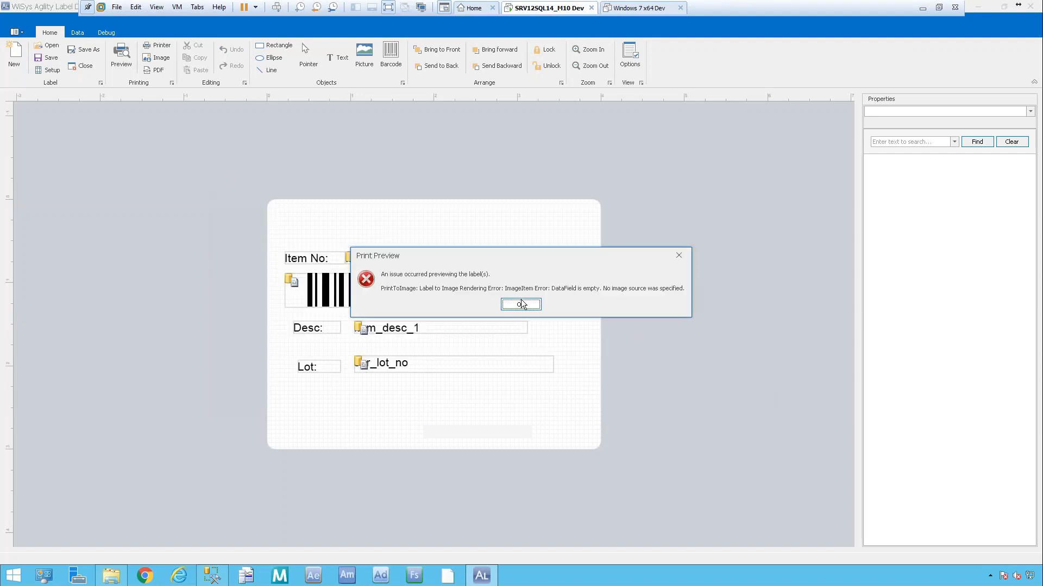
click(518, 300)
click(445, 368)
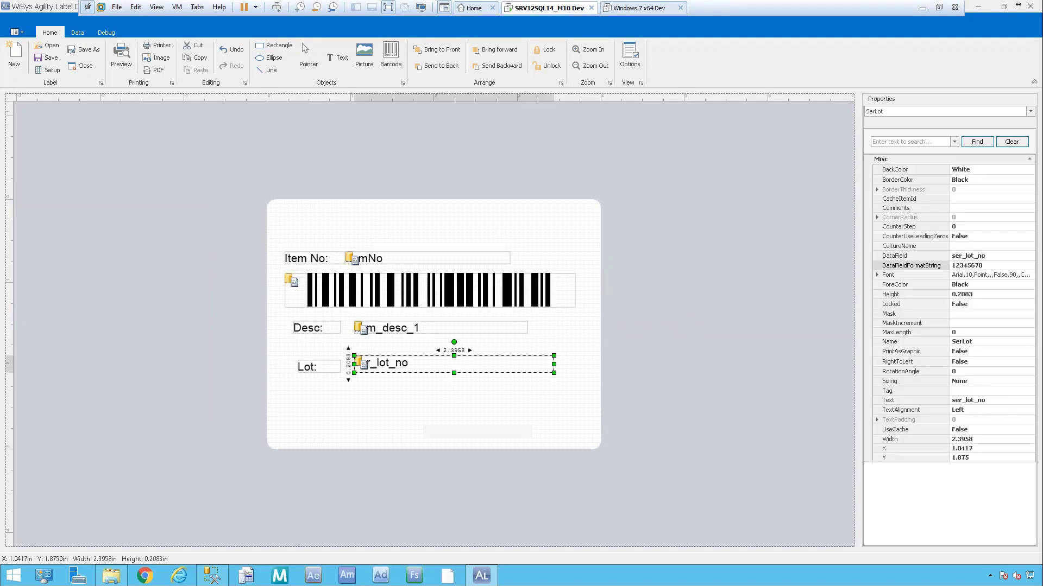
key(Delete)
Retest the preview, dismiss the error, and delete the description text field.
click(121, 55)
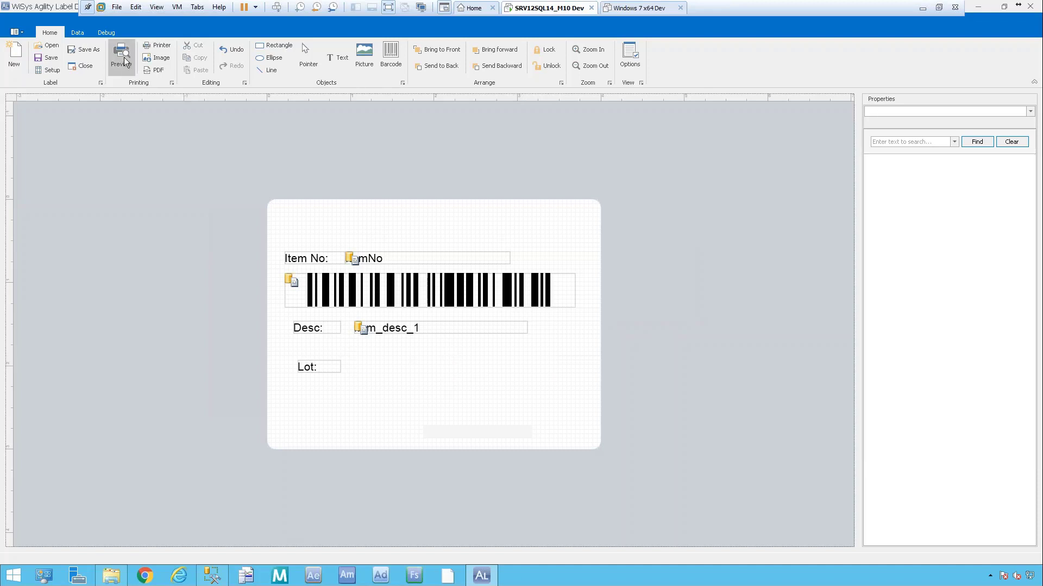
click(512, 302)
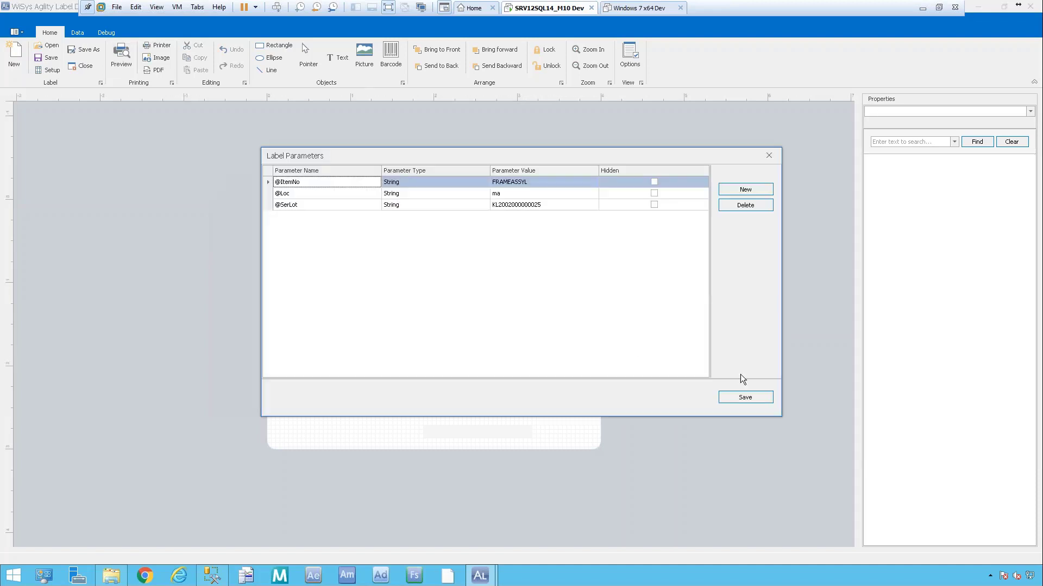
click(745, 397)
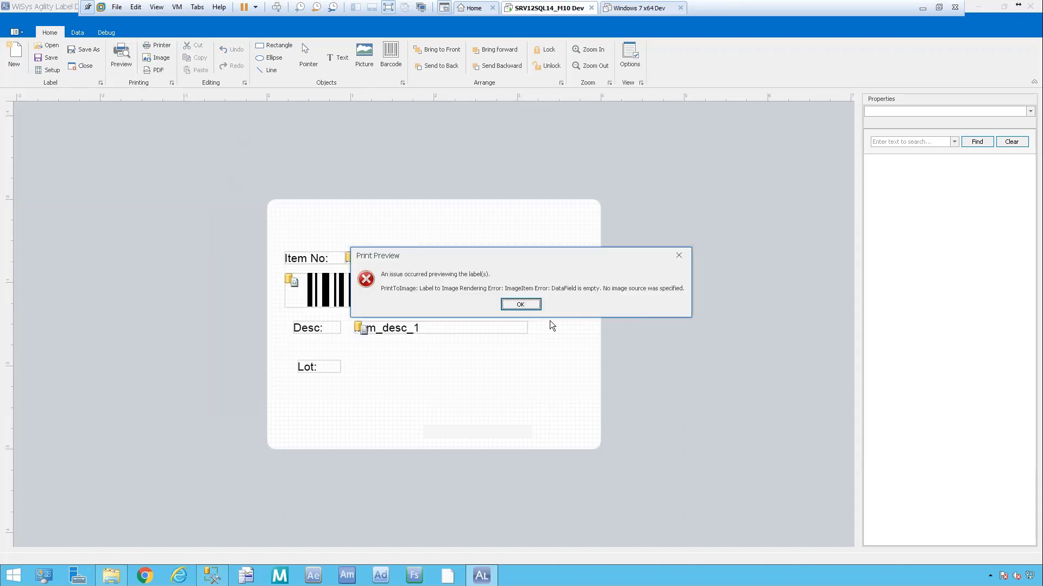
click(535, 304)
click(497, 329)
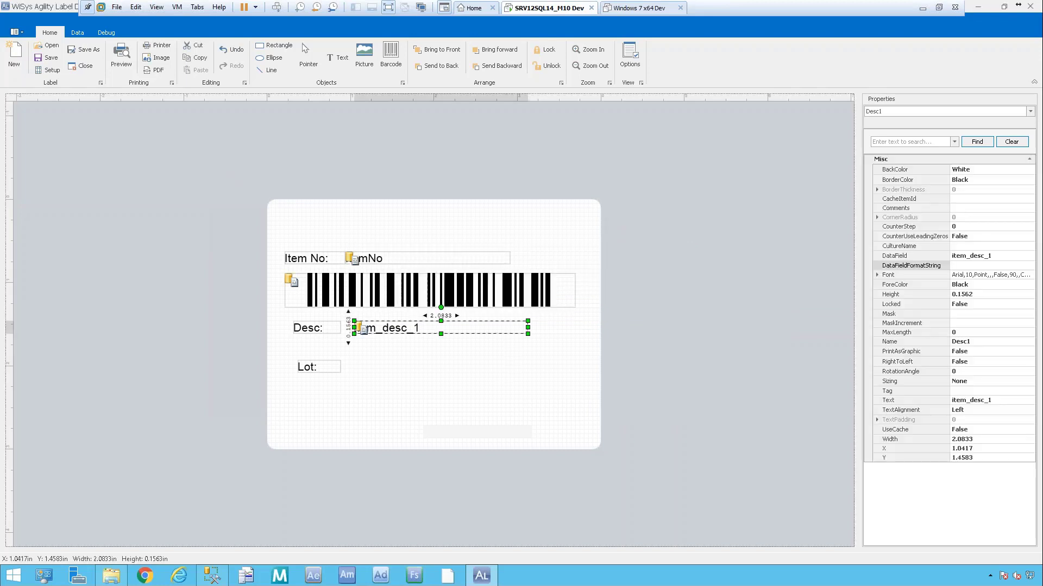
key(Delete)
Retest the preview, dismiss the error, and delete the item number barcode.
click(118, 59)
click(504, 301)
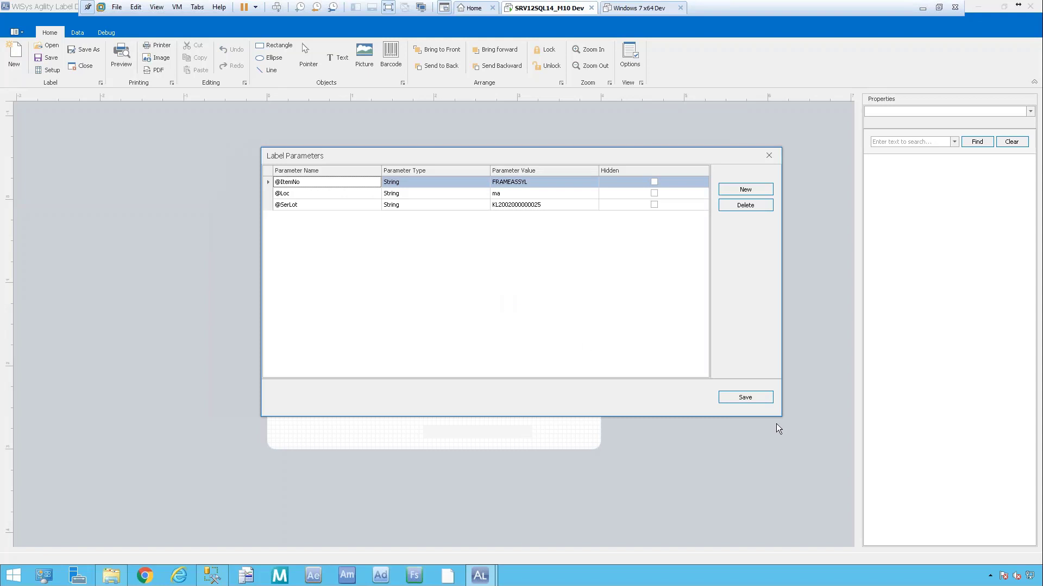
click(745, 397)
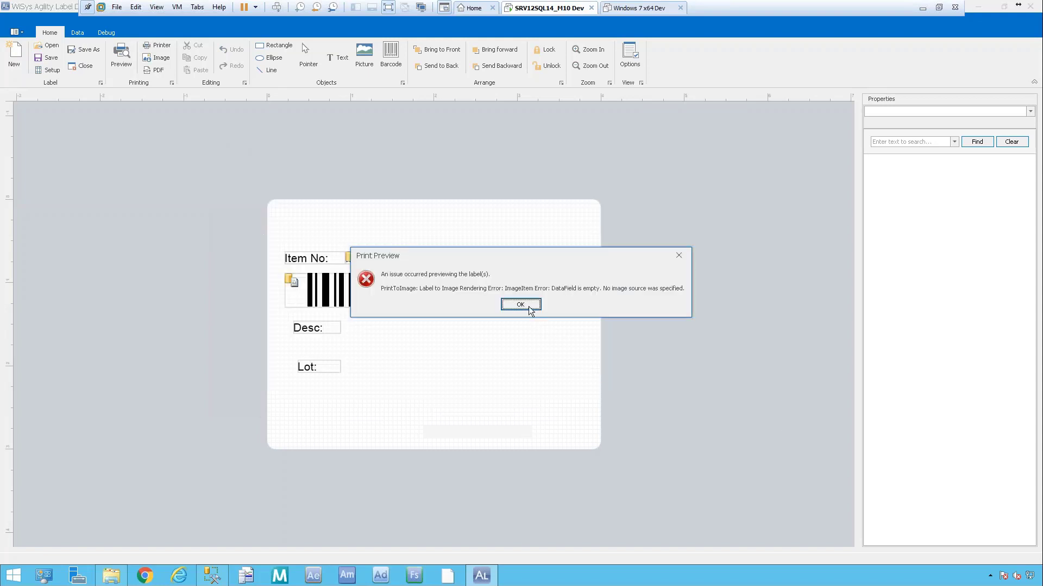
click(528, 308)
click(419, 294)
key(Delete)
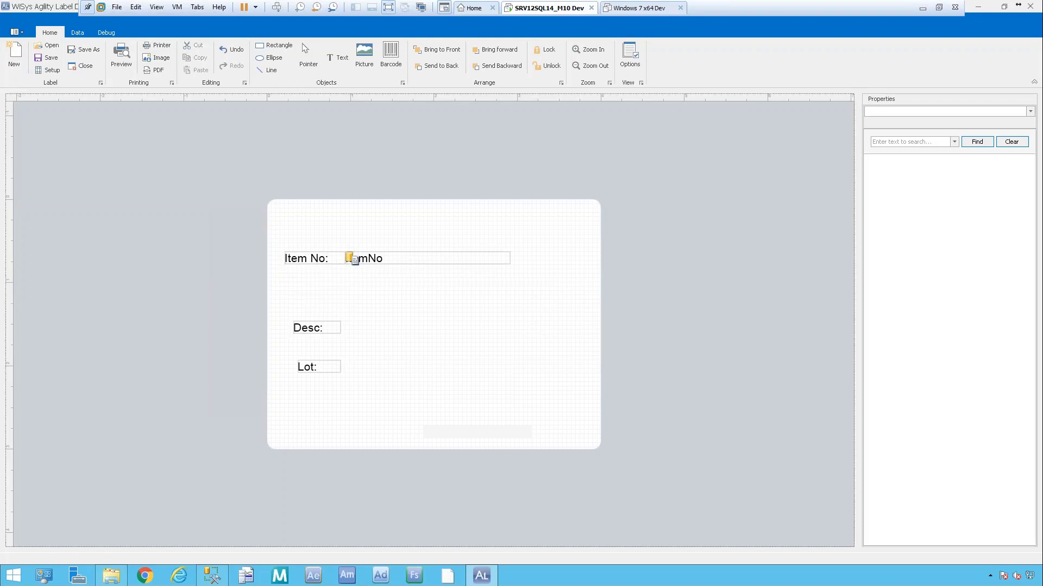
Retest the preview once more and dismiss the recurring image error.
click(122, 57)
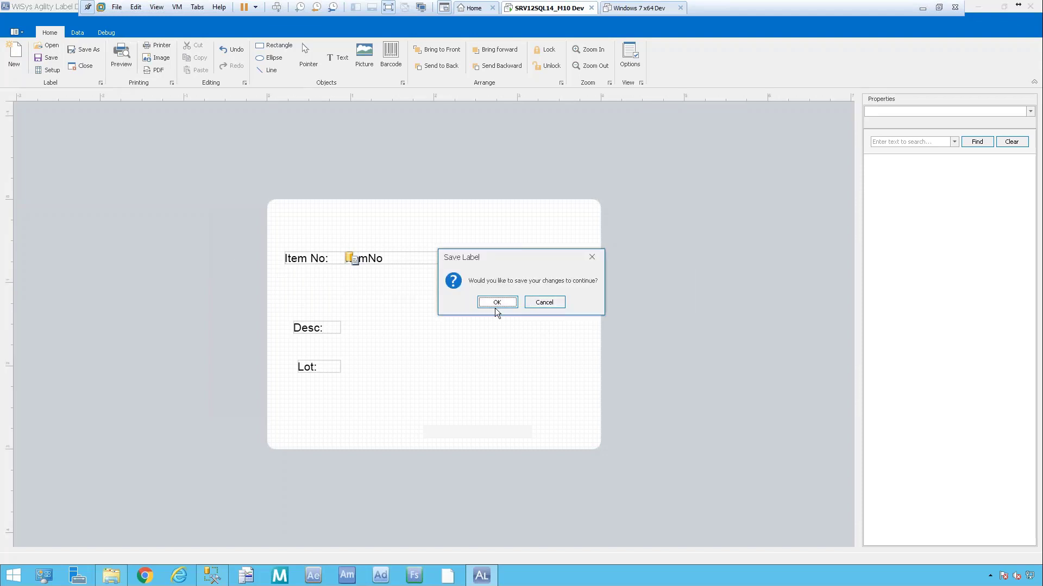
click(496, 303)
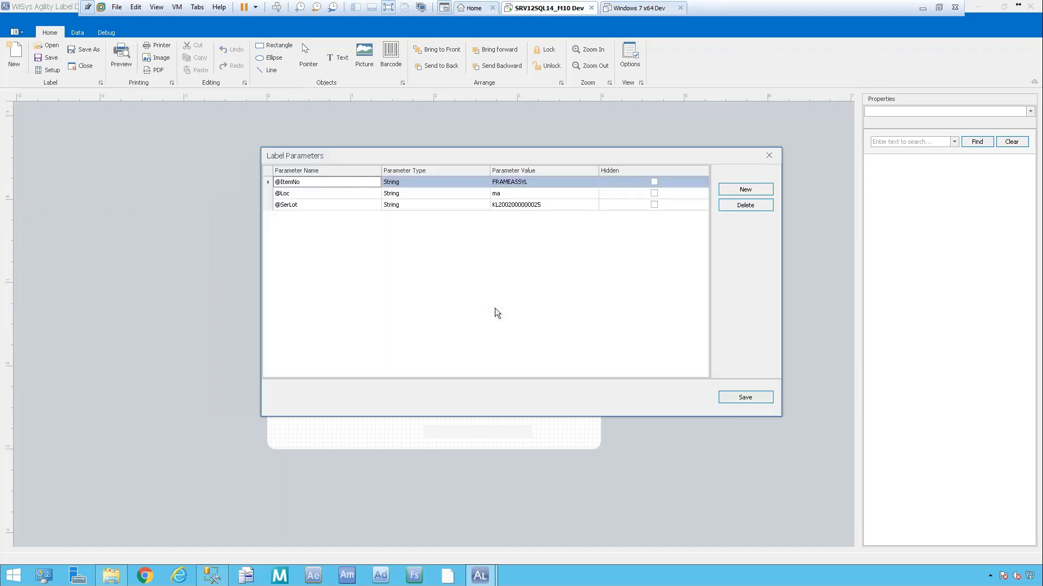
click(741, 398)
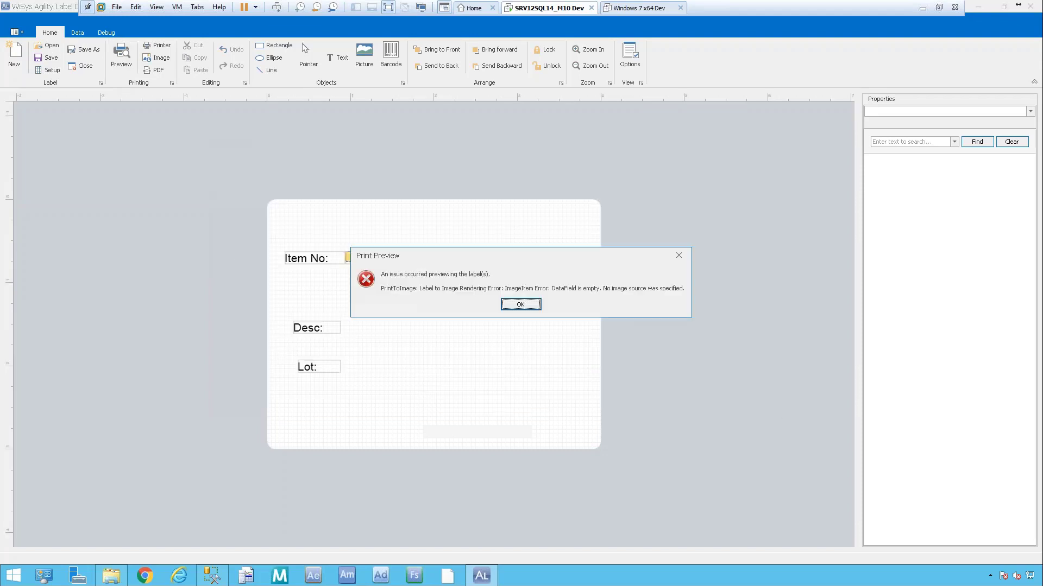
click(520, 306)
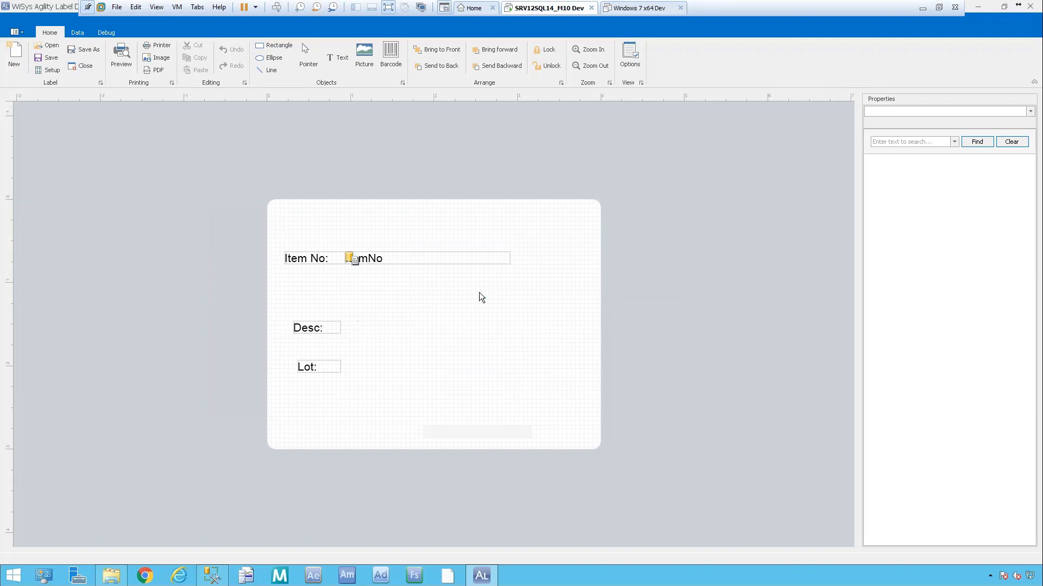
click(77, 34)
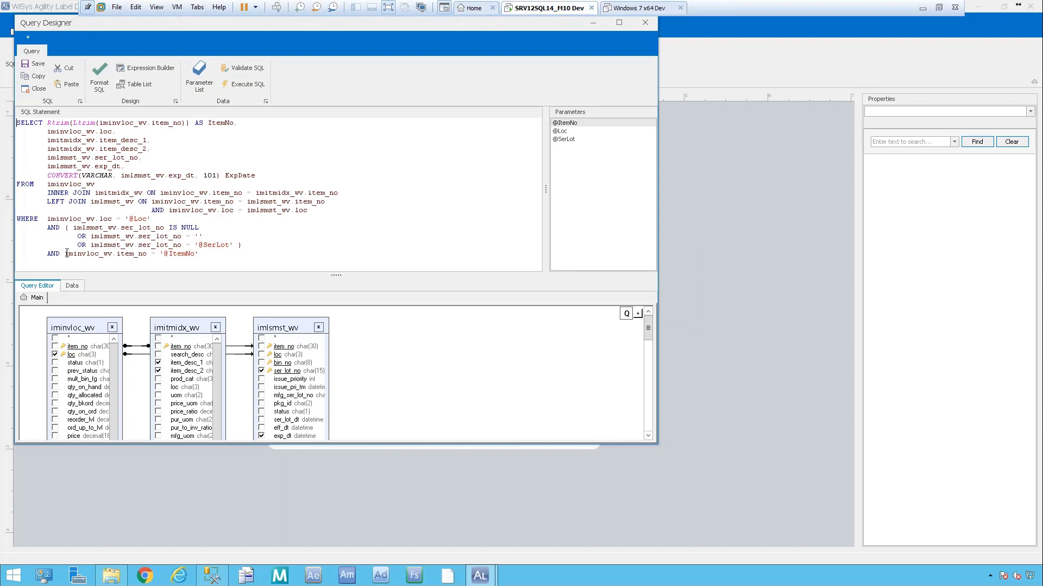
Execute the label's SQL query with the parameter values, check the two FRAMEASSYL rows, then close it.
click(250, 83)
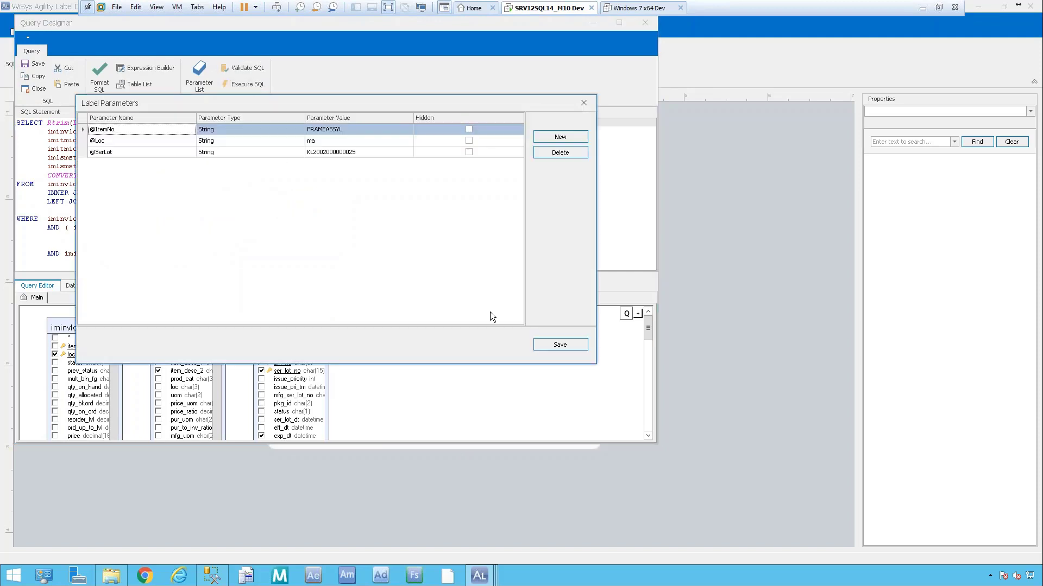
click(555, 345)
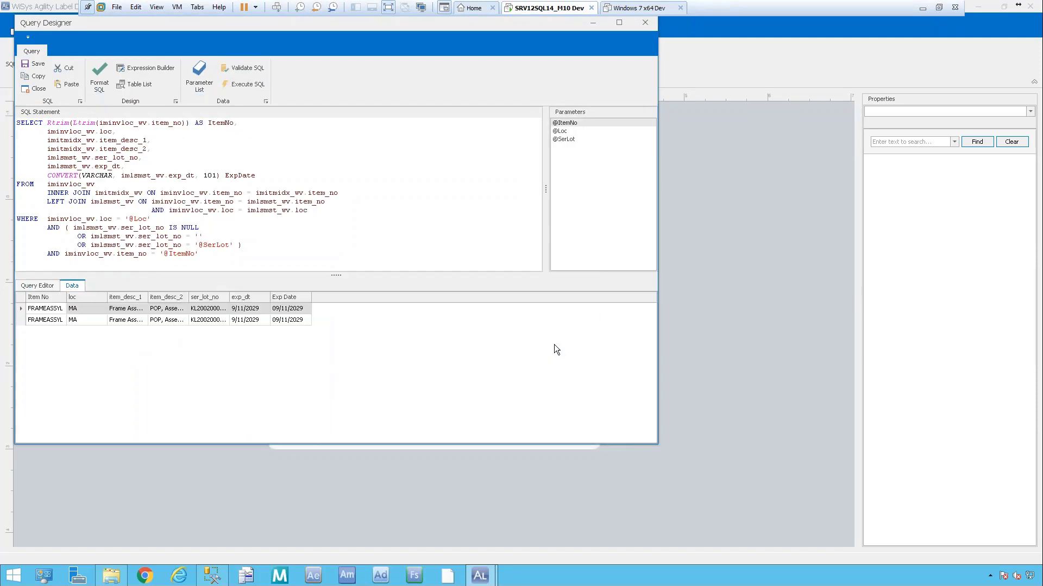
click(32, 88)
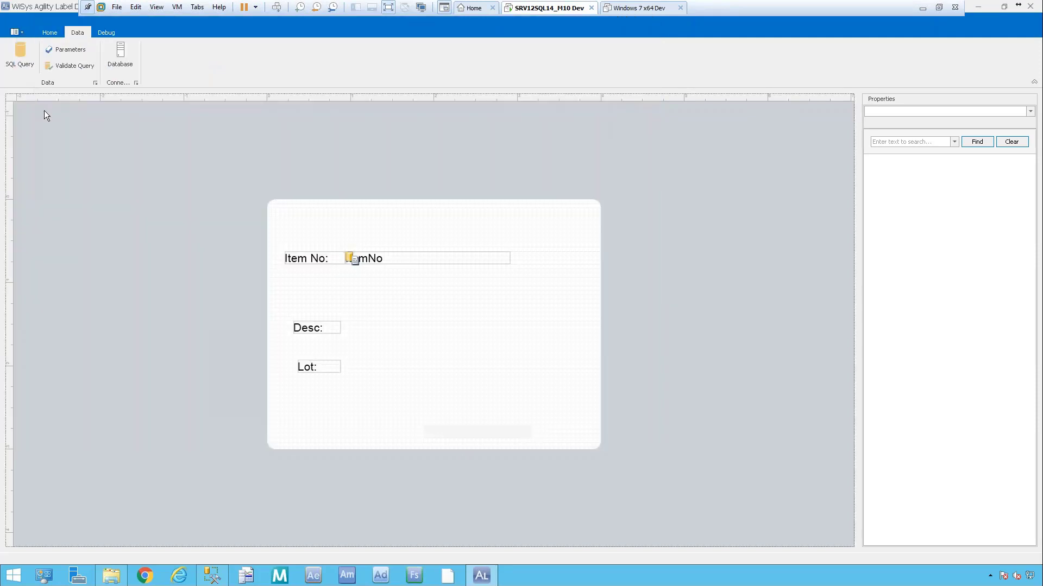
Delete the ItemNo and ExpDate fields from the label, confirming the database login in between.
click(433, 258)
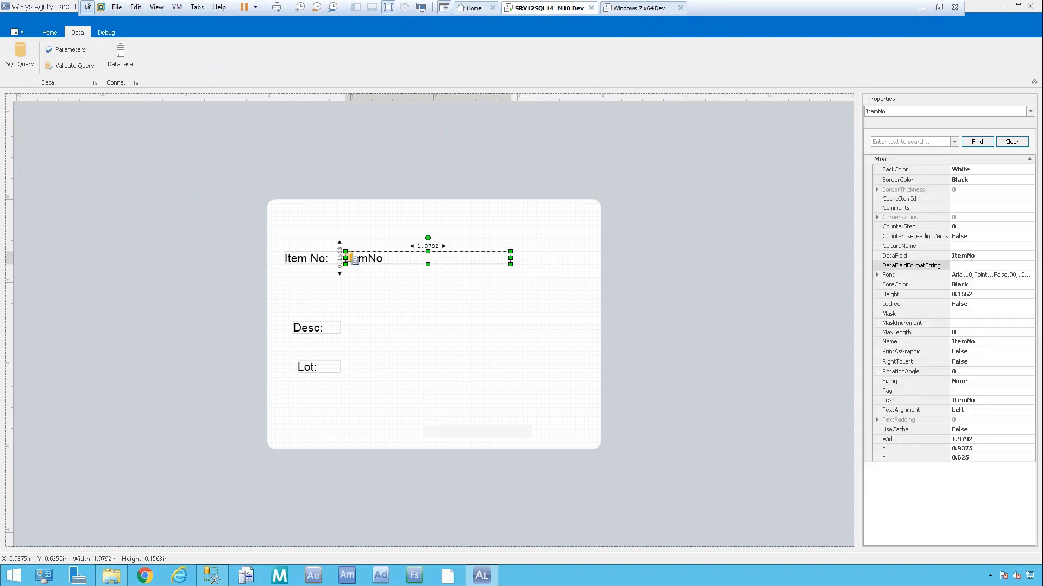
key(Delete)
click(120, 54)
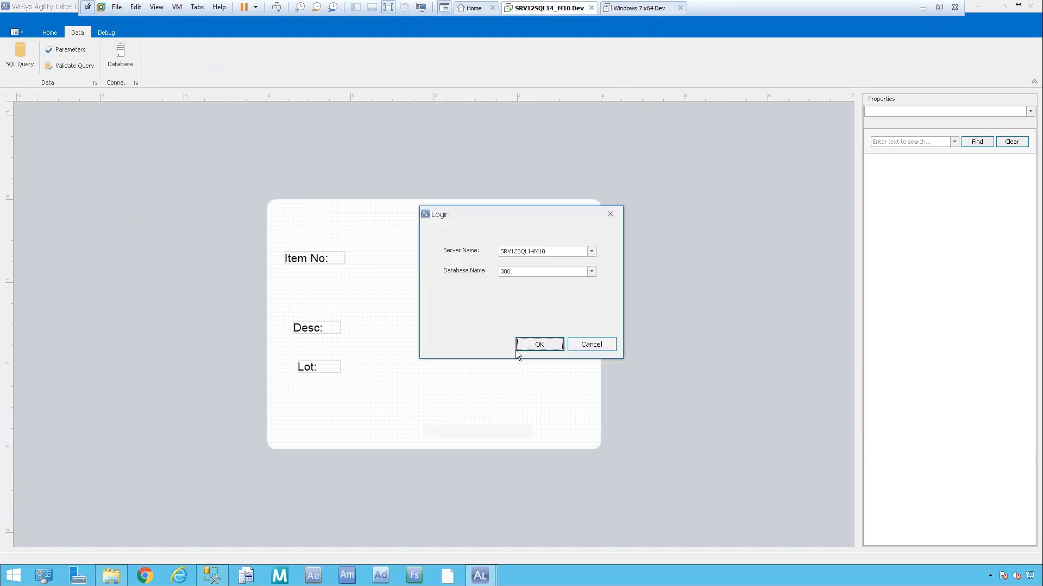
click(546, 346)
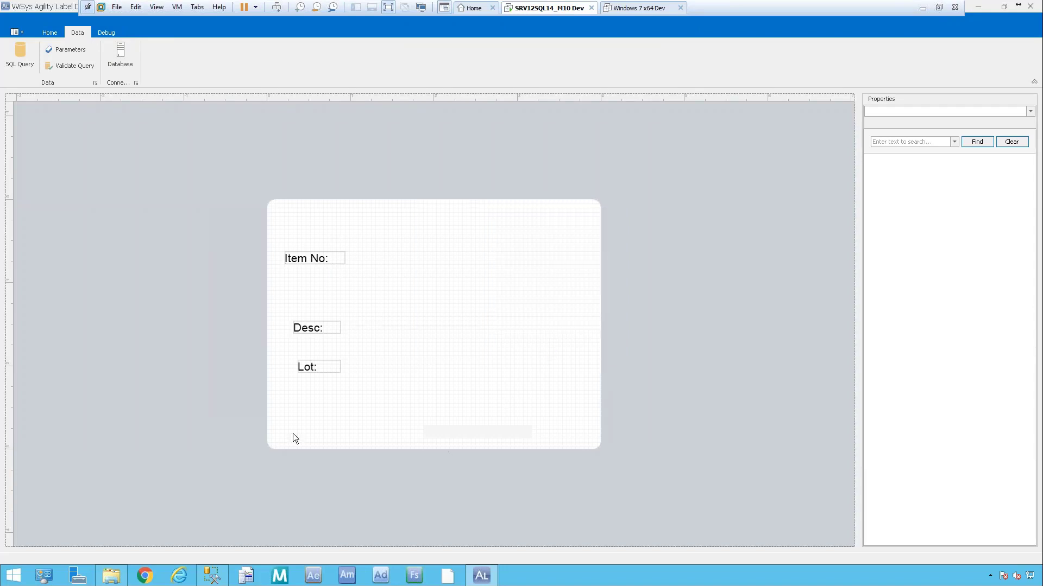
click(423, 432)
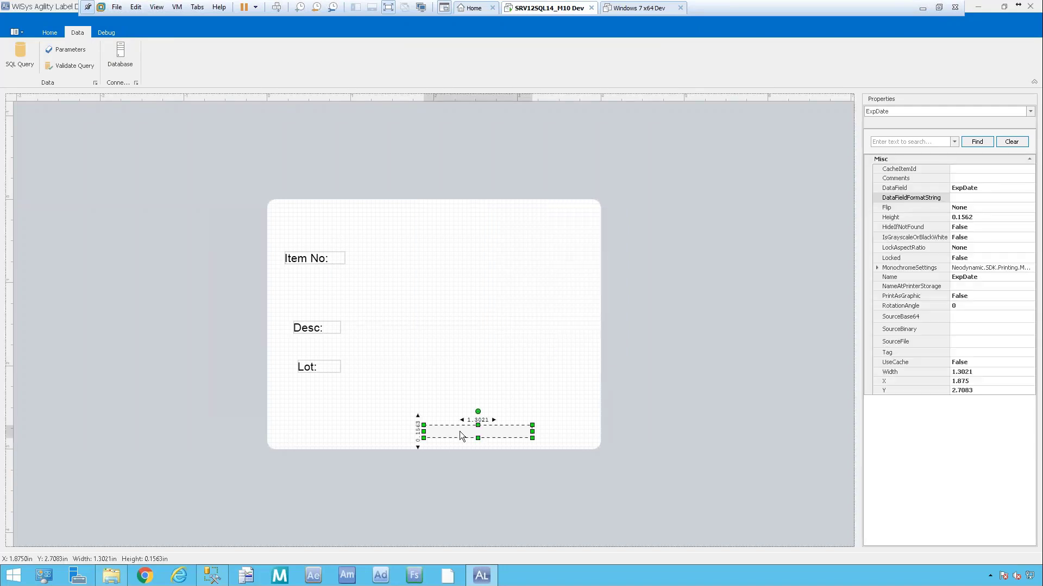
key(Delete)
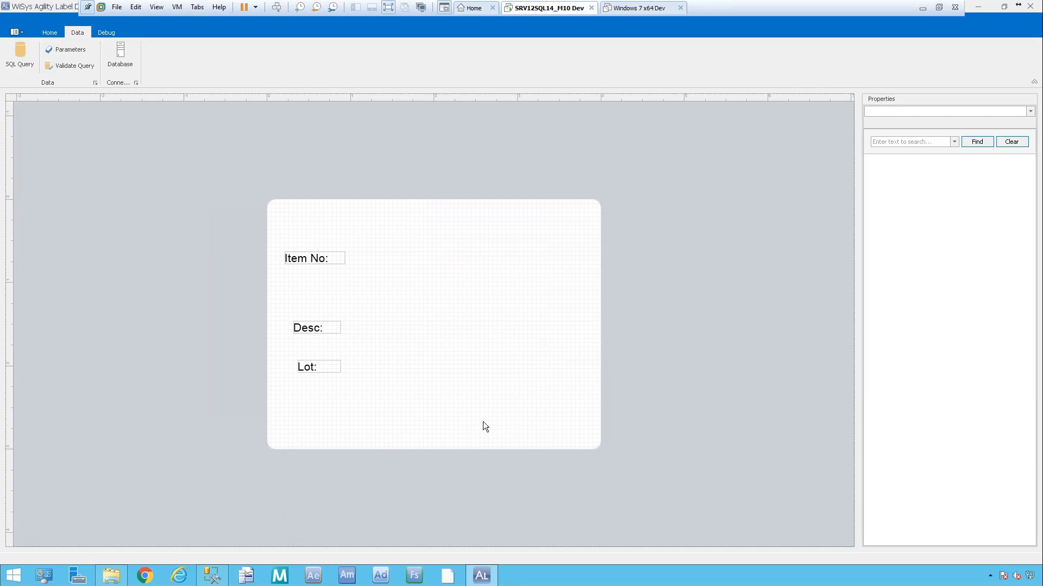
click(49, 32)
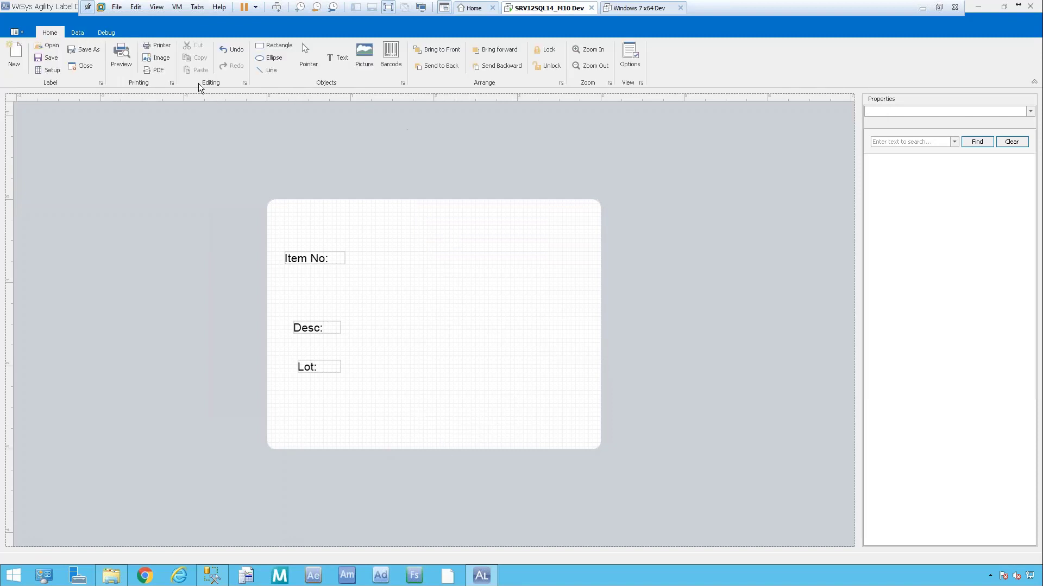
Undo the deletions, draw a barcode below Item No:, and delete the ExpDate field.
click(229, 48)
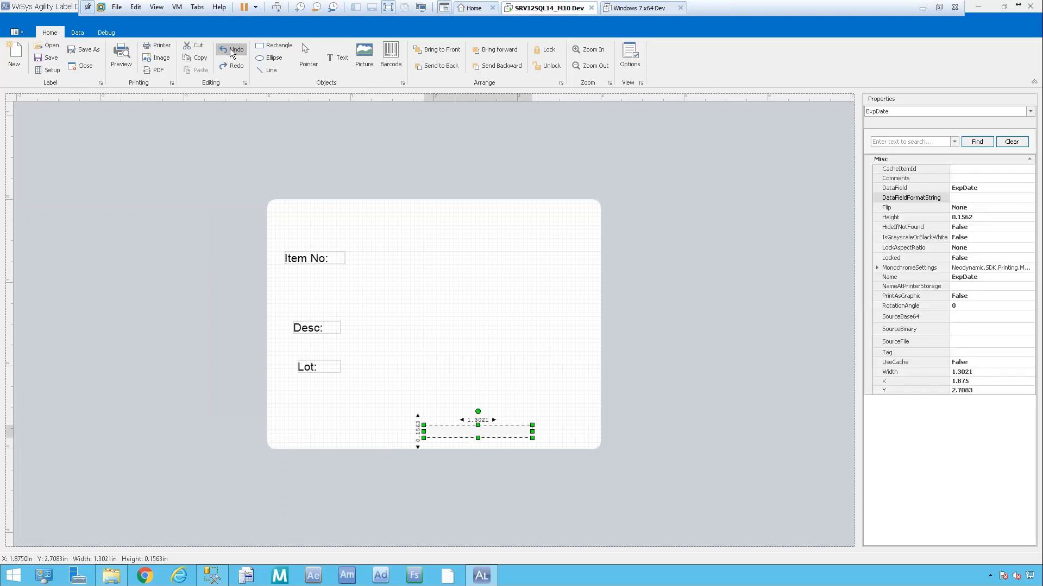
click(229, 49)
click(230, 49)
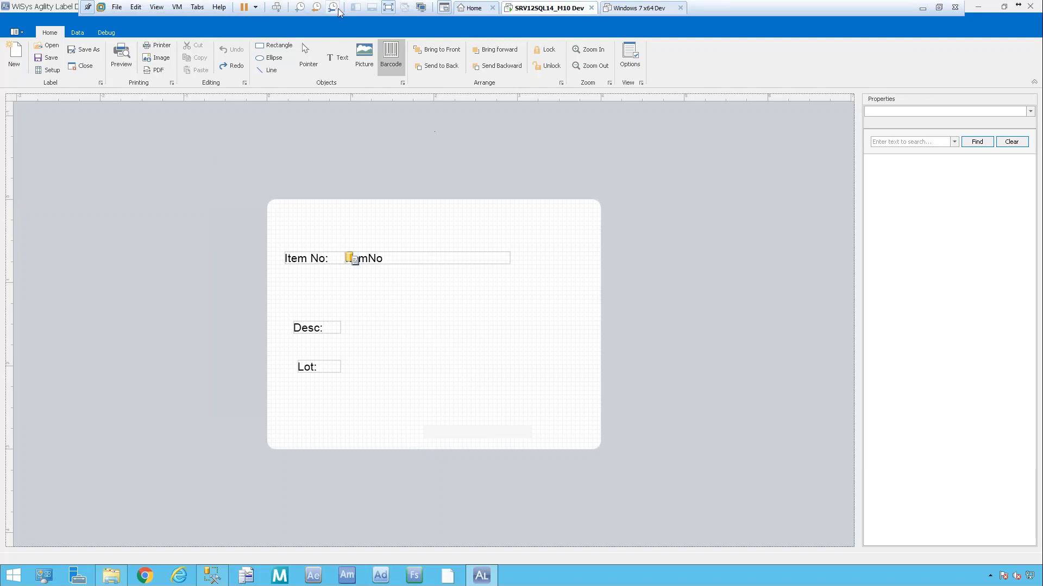
click(390, 54)
mouse_move(302, 273)
mouse_down()
mouse_move(536, 286)
mouse_move(536, 312)
mouse_up()
click(494, 432)
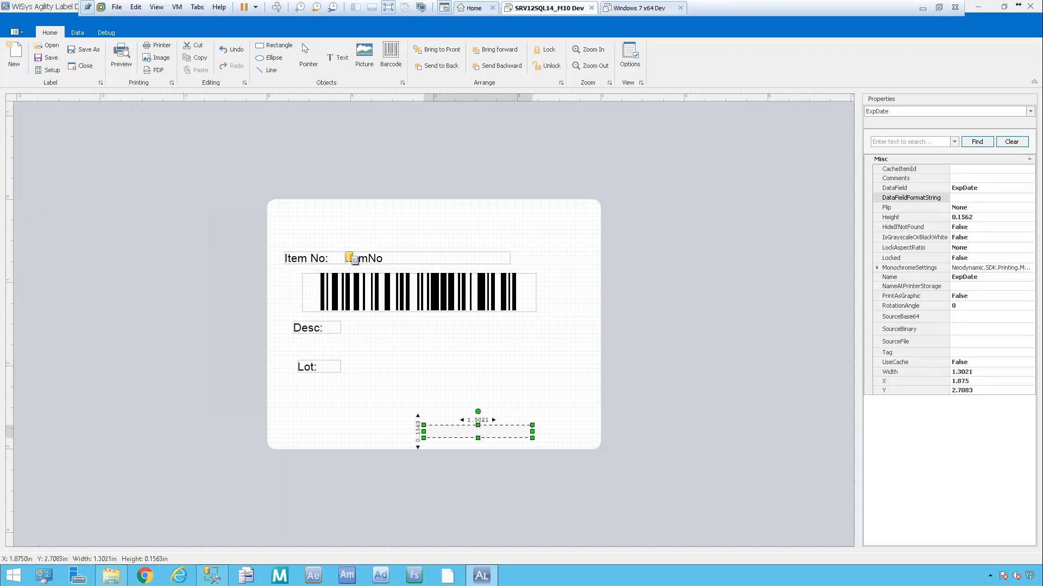
key(Delete)
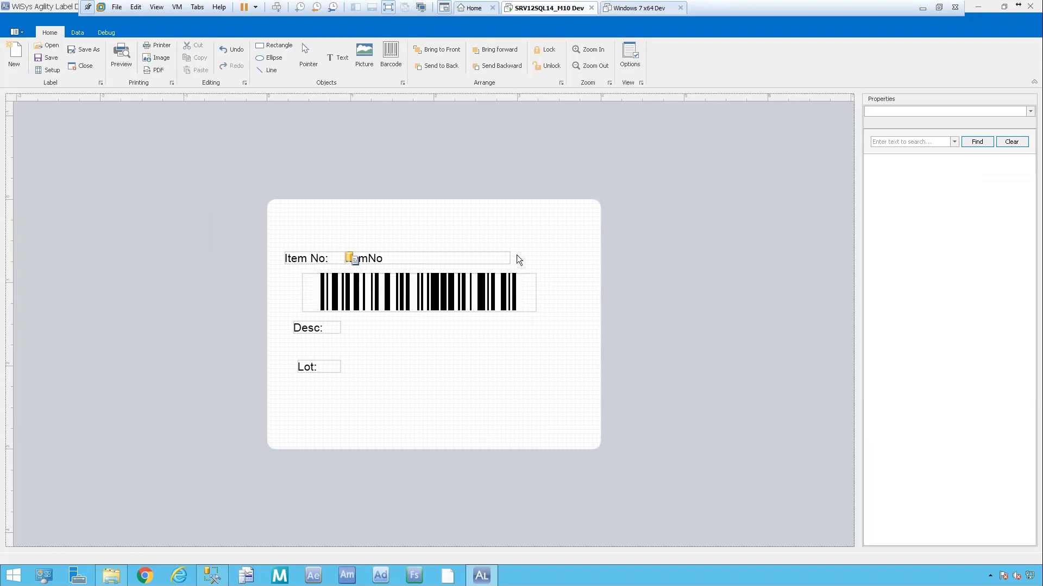
Bind the new barcode's DataField to ItemNo.
click(462, 298)
scroll(1033, 298, down, 2)
click(997, 396)
click(1021, 395)
click(979, 405)
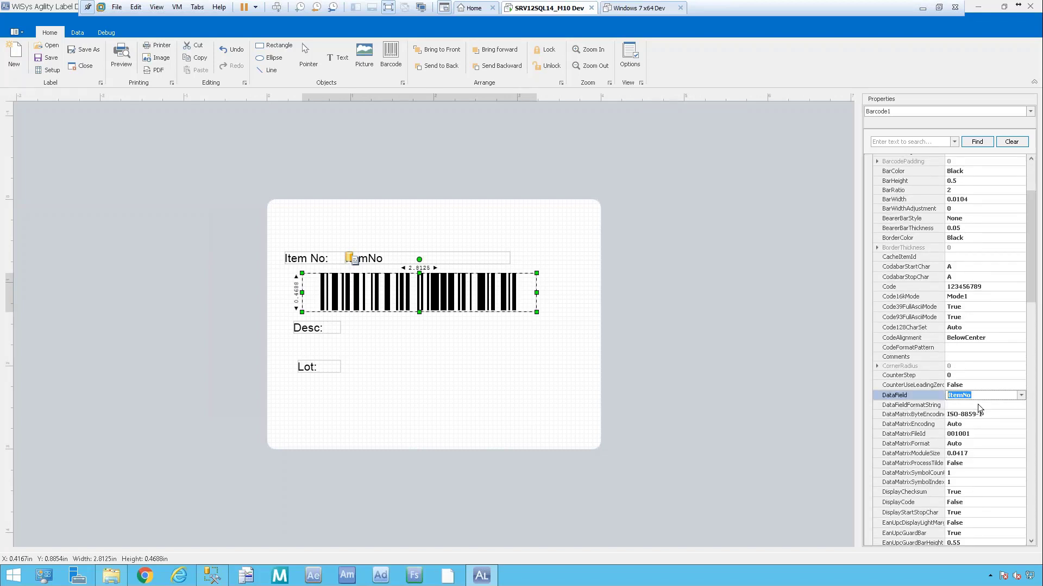
click(399, 328)
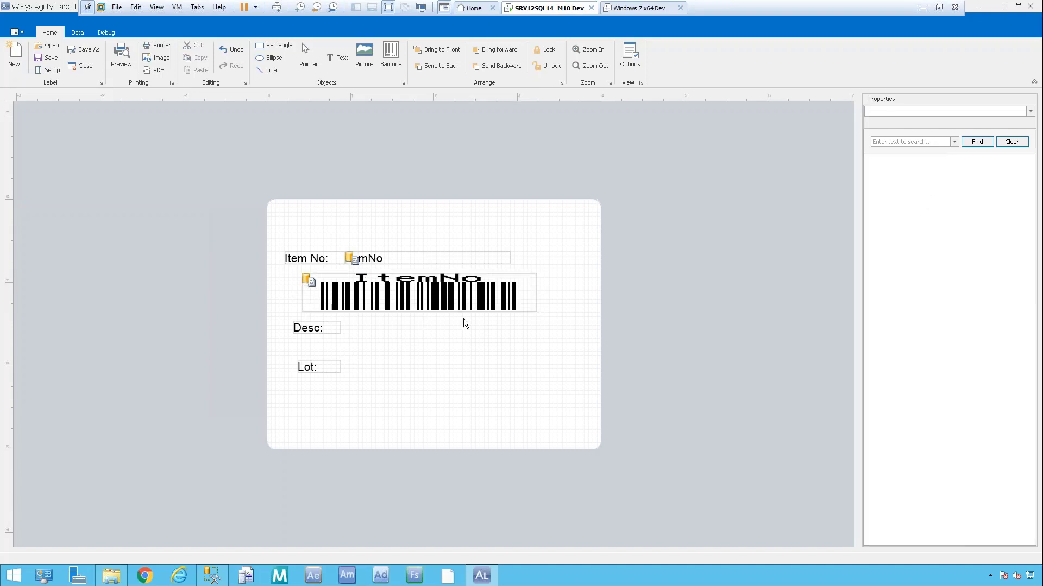
Clear the ItemNo barcode's Text property so it prints no caption.
click(462, 297)
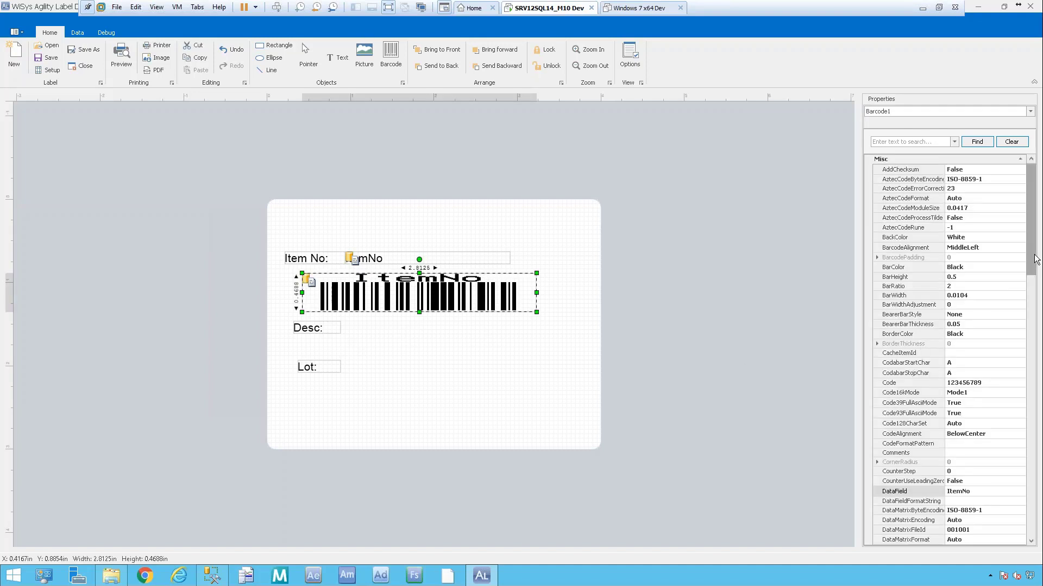
drag(1035, 293, 1037, 513)
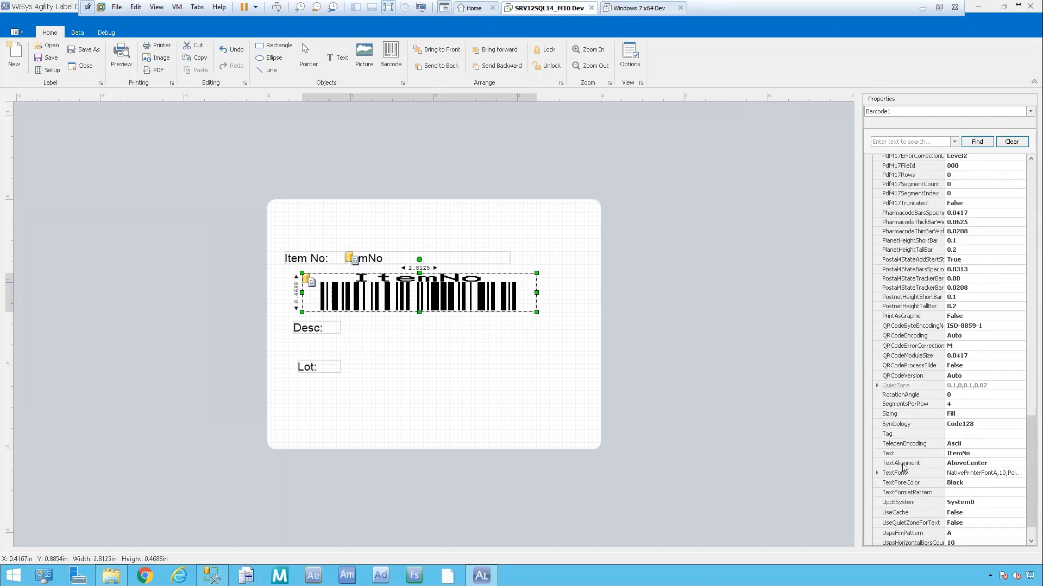
click(919, 454)
key(Delete)
click(423, 329)
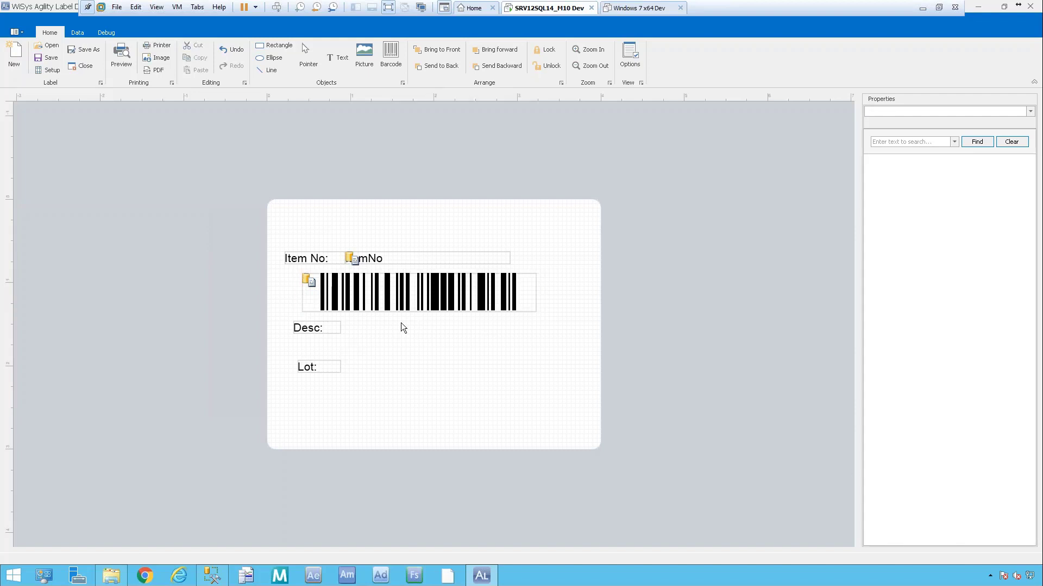
Draw a text box beside Desc: and bind its DataField to item_desc_1.
click(337, 62)
drag(353, 323, 598, 334)
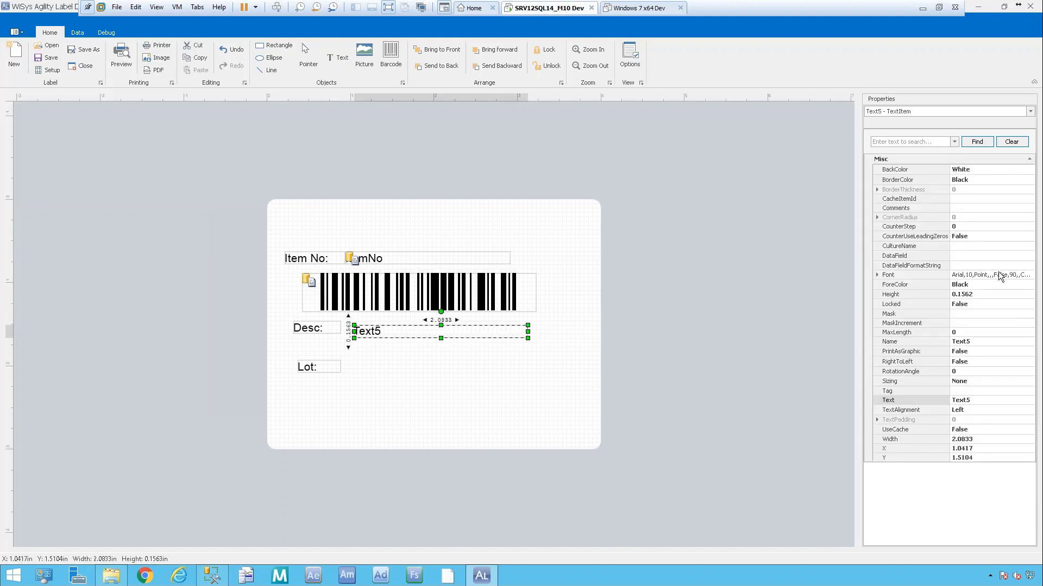
click(986, 256)
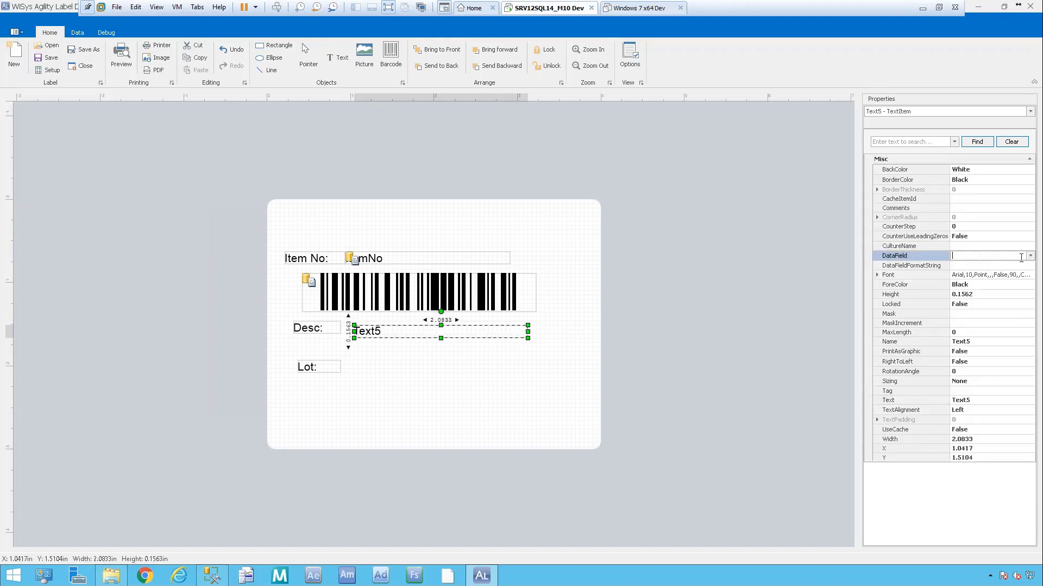
click(1030, 255)
click(987, 280)
click(429, 370)
Draw a wide barcode under Lot: and bind its DataField to ser_lot_no.
click(391, 54)
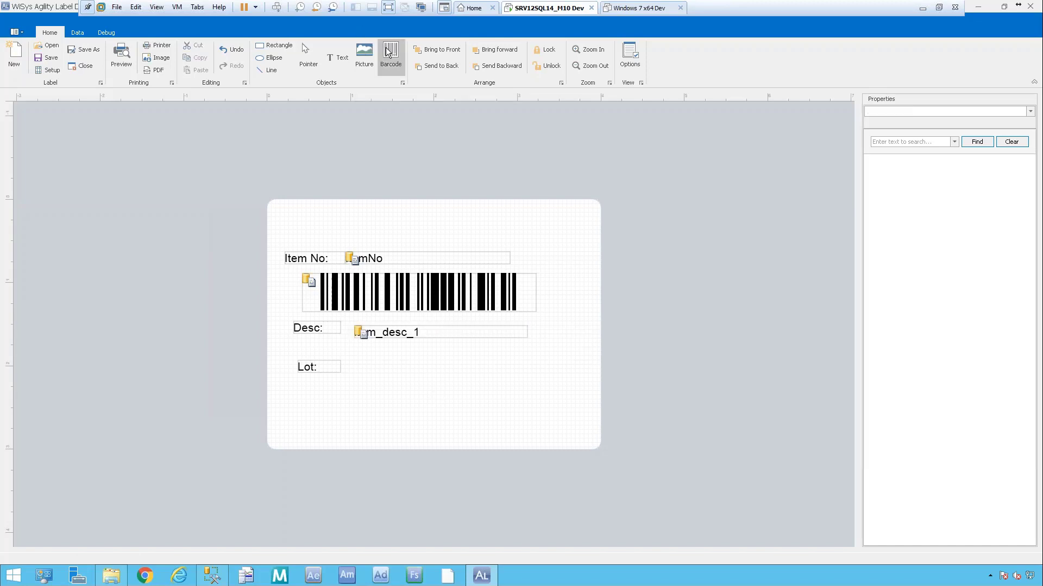
click(302, 387)
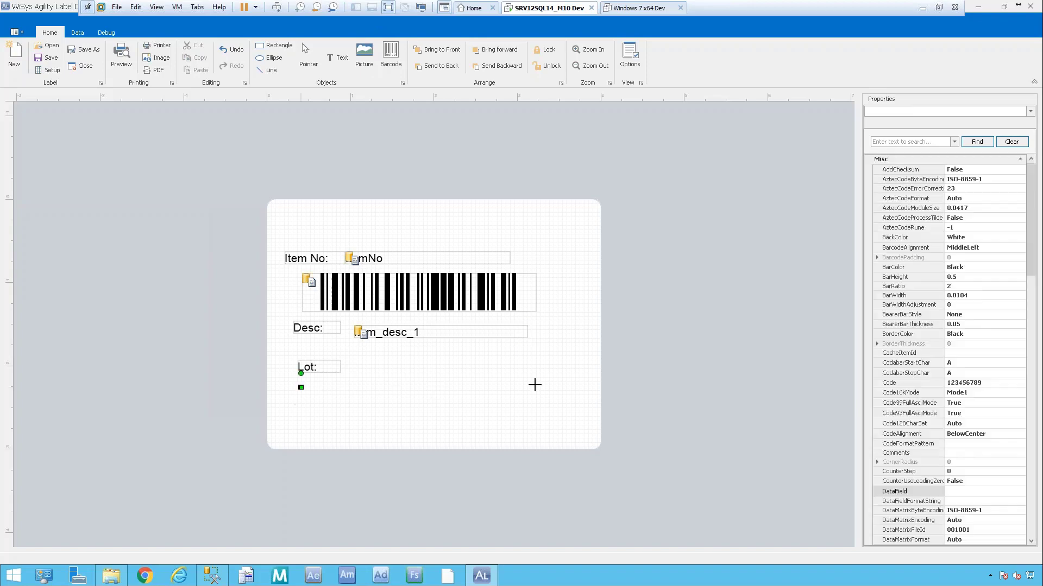
drag(302, 387, 558, 412)
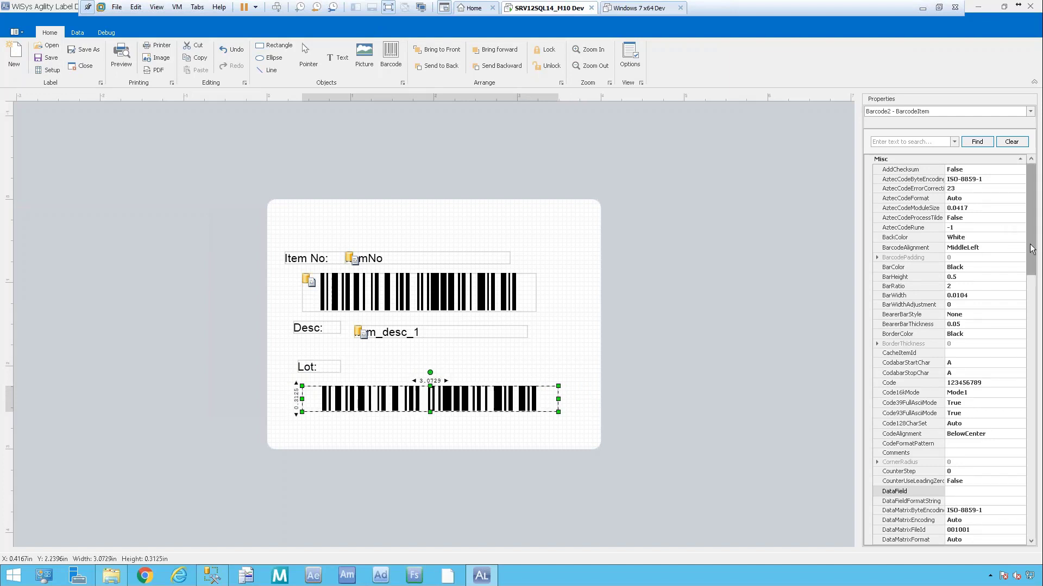
click(976, 492)
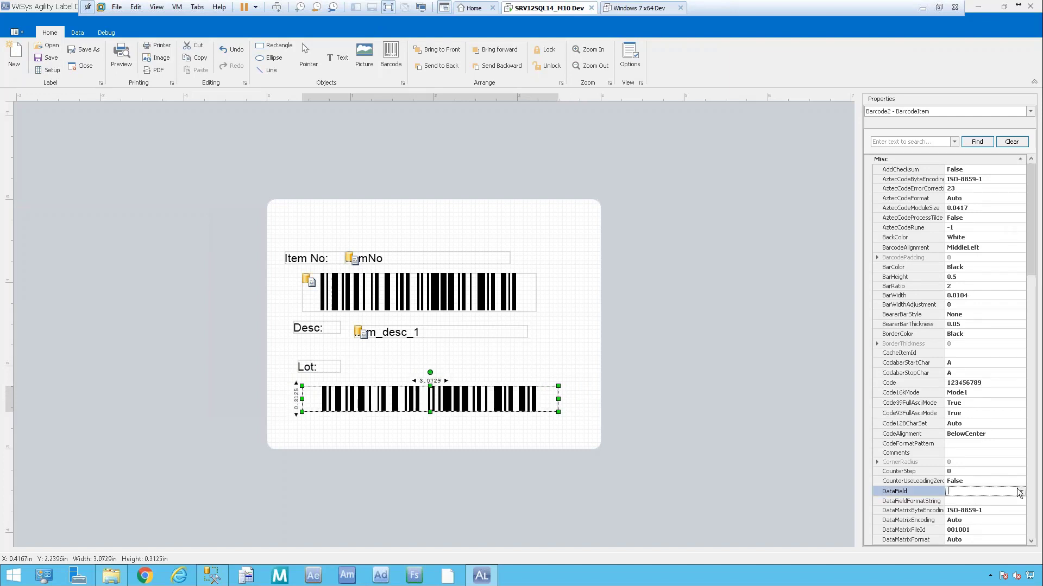
click(1020, 492)
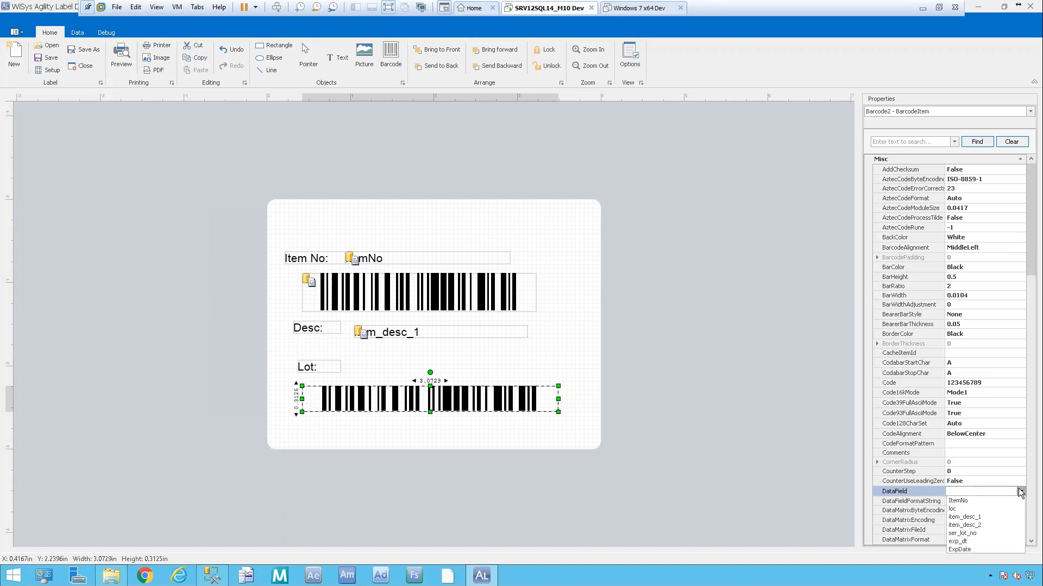
click(973, 533)
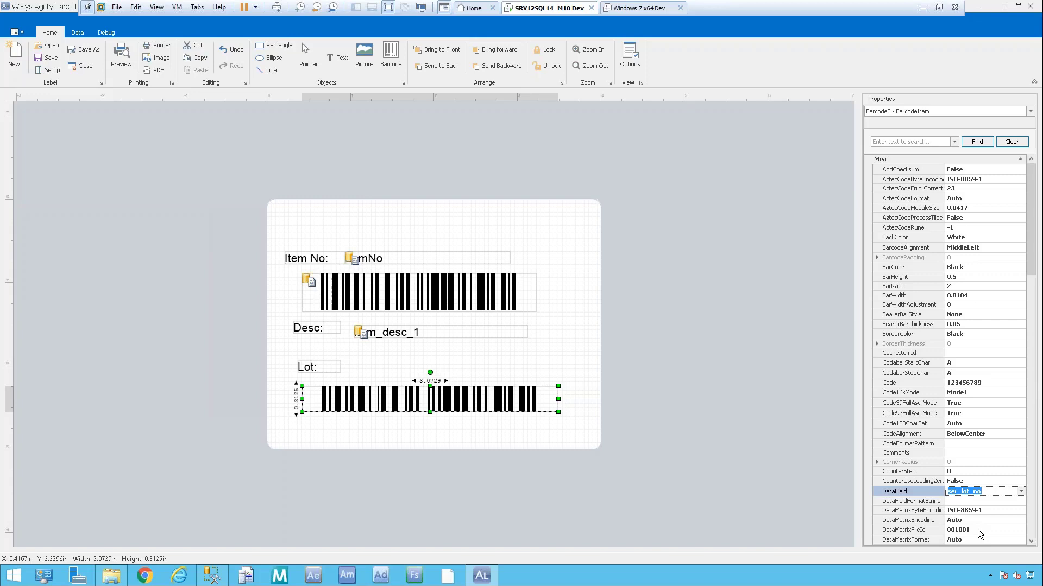
key(Return)
Clear the lot barcode's caption text and place a new text box beneath it.
scroll(1030, 301, down, 3)
drag(1030, 301, 1028, 514)
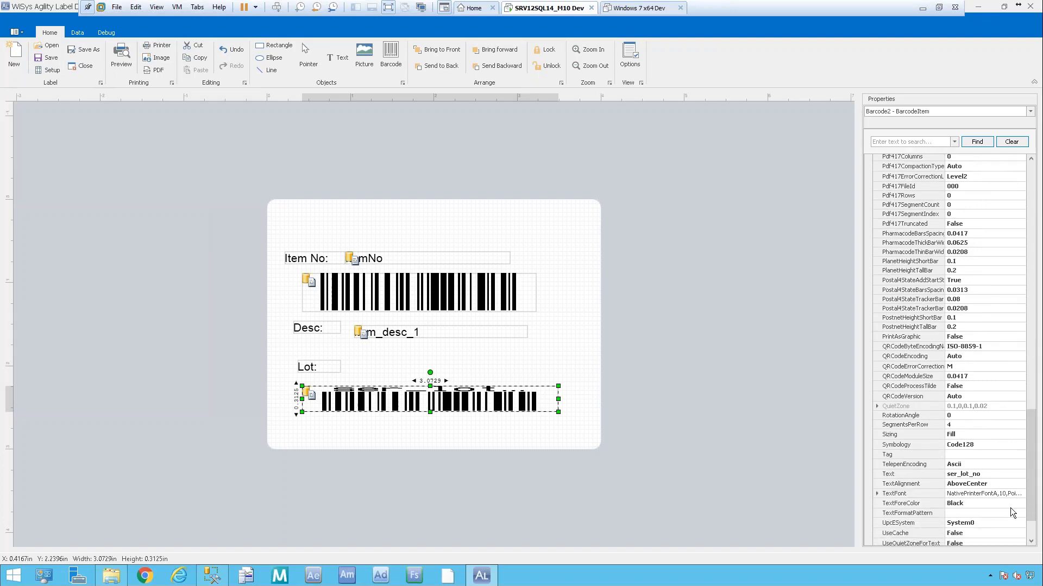
click(986, 474)
click(912, 472)
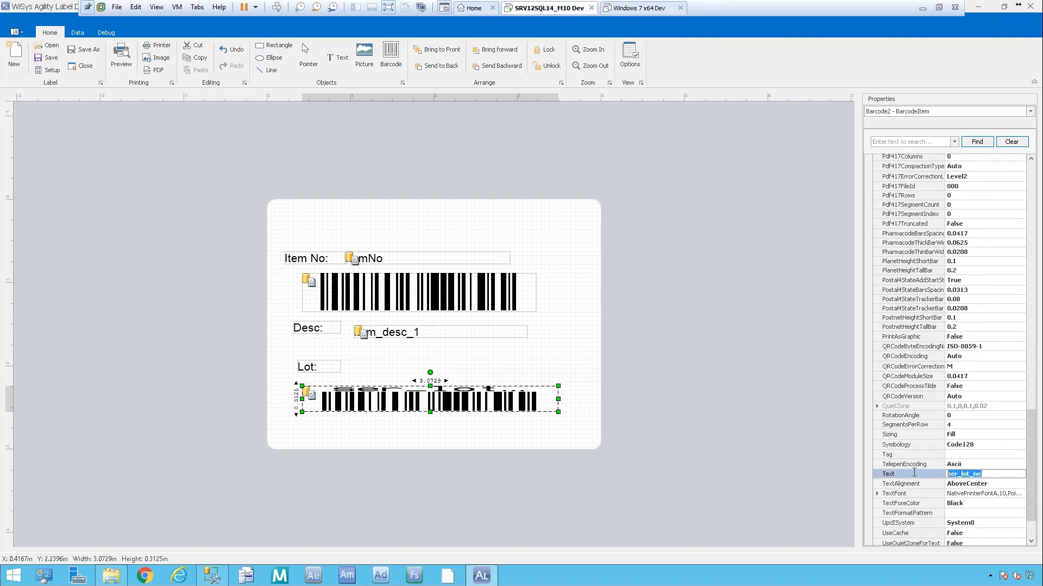
key(Delete)
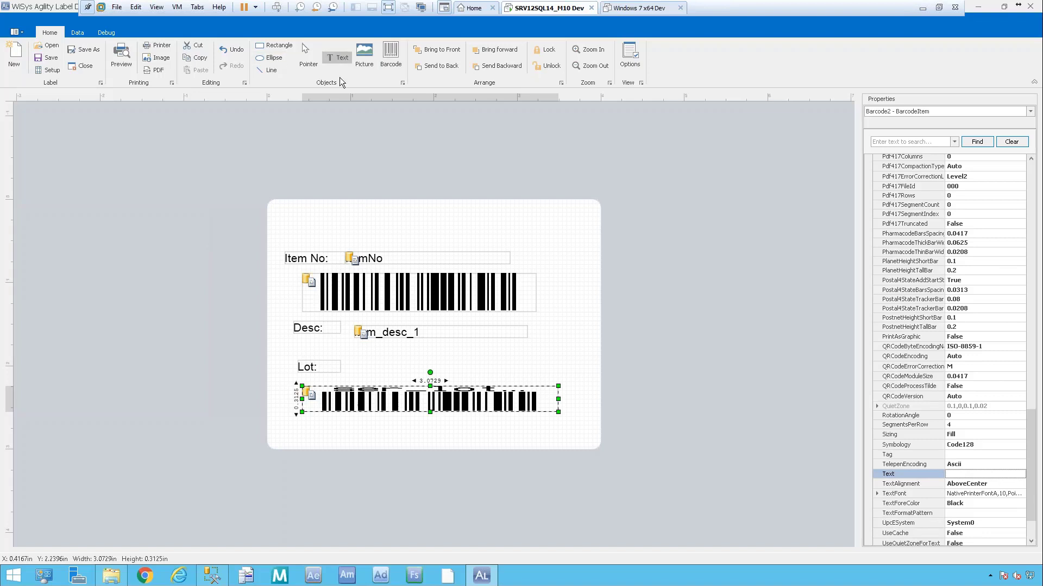
click(467, 421)
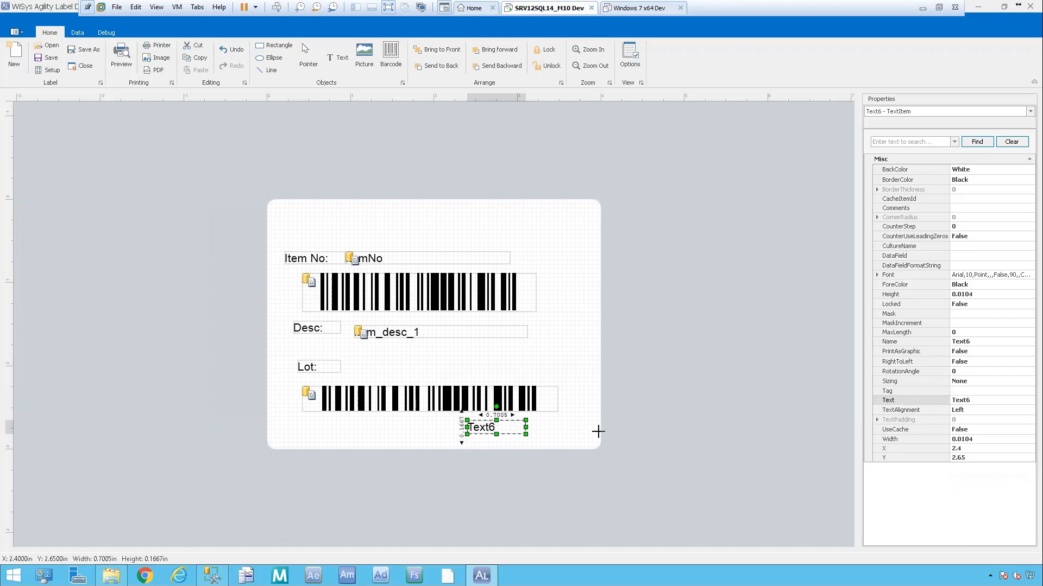
Bind the Text6 box's DataField to ExpDate, then request a label preview.
click(985, 255)
click(1030, 256)
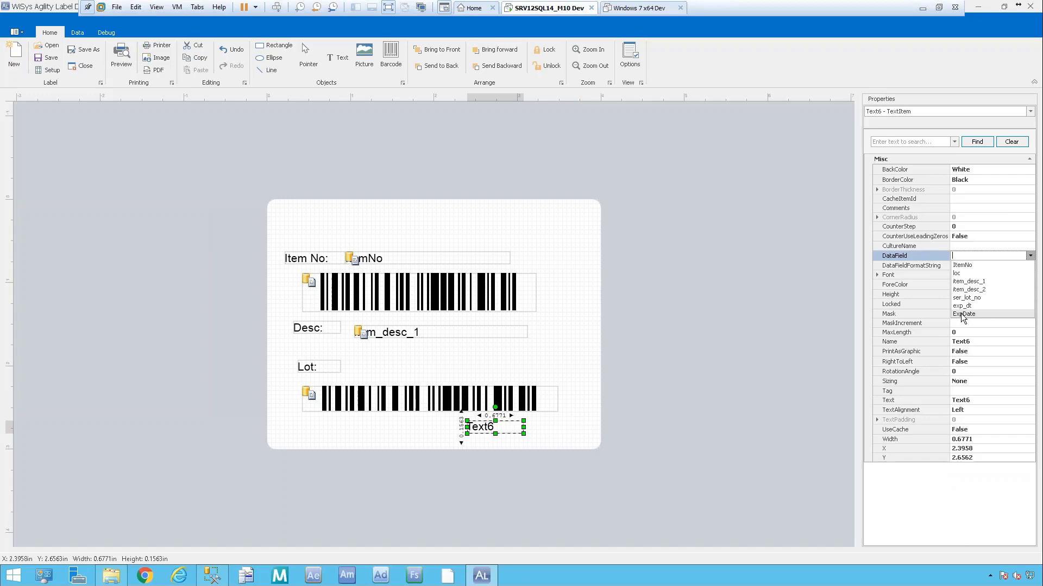
click(986, 312)
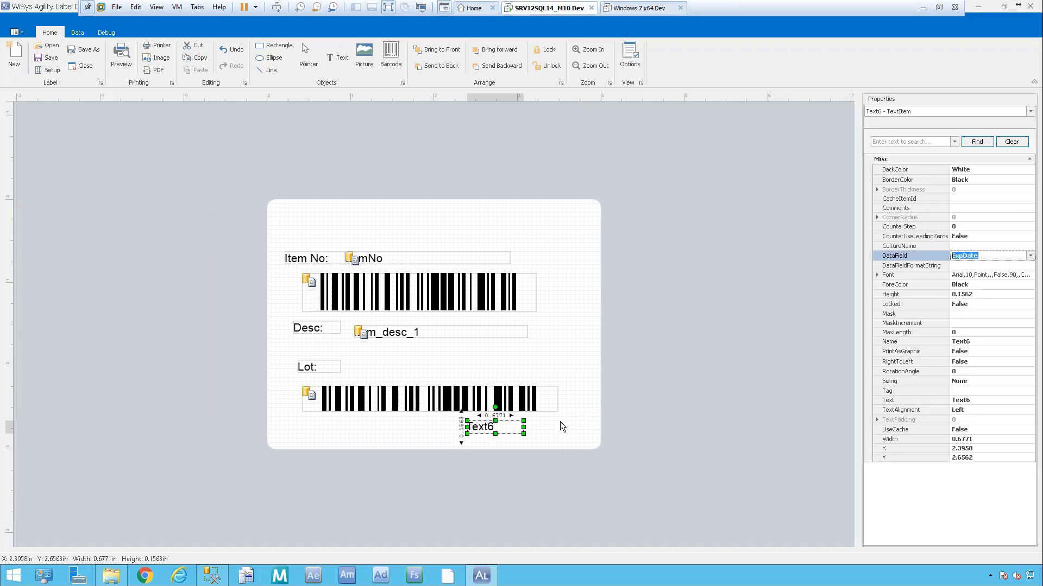
key(Tab)
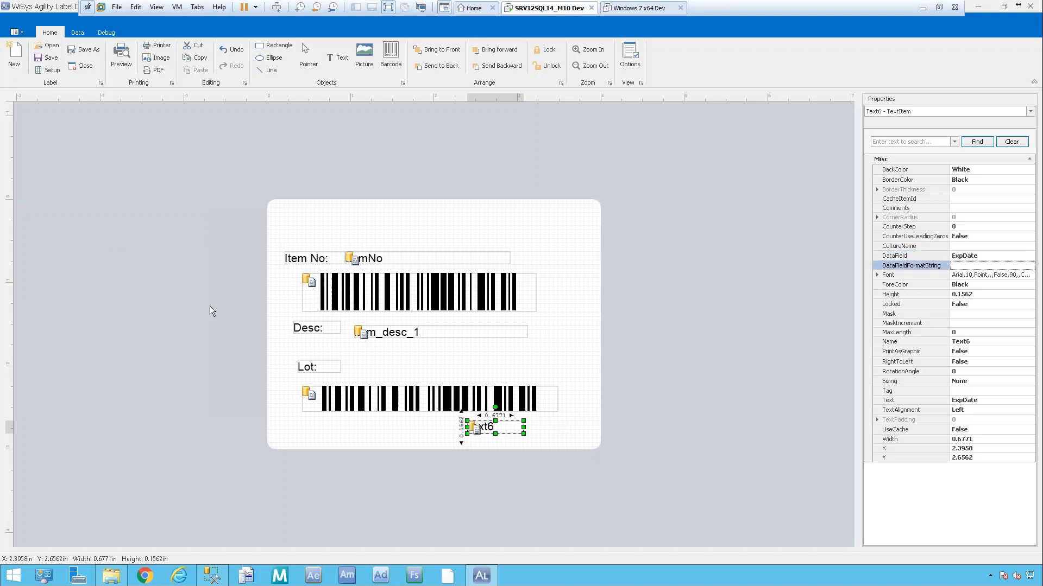
click(128, 52)
Save changes, accept the sample parameter values, and close the FRAMEASSYL print preview.
click(481, 299)
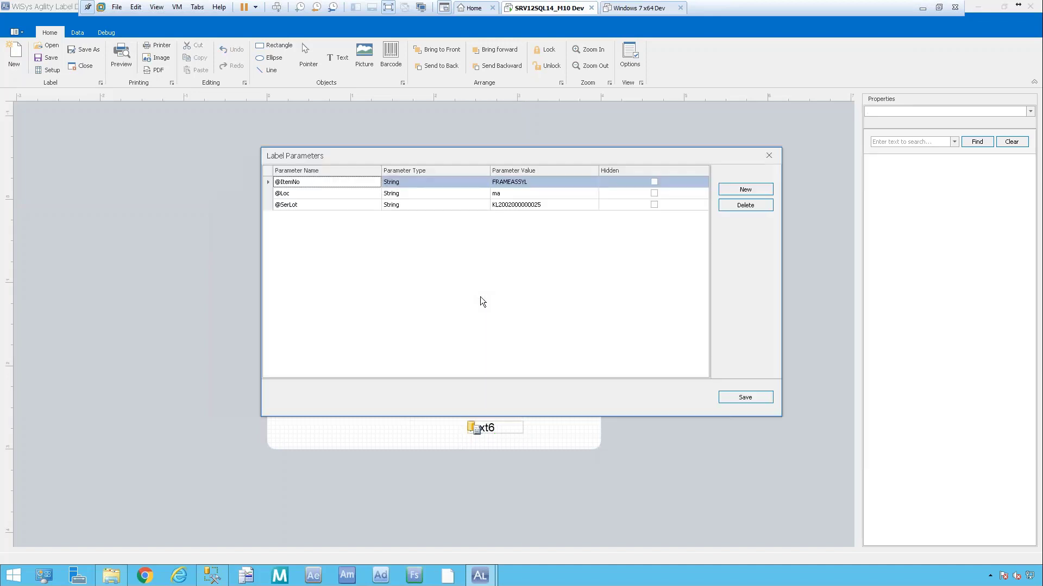
click(745, 398)
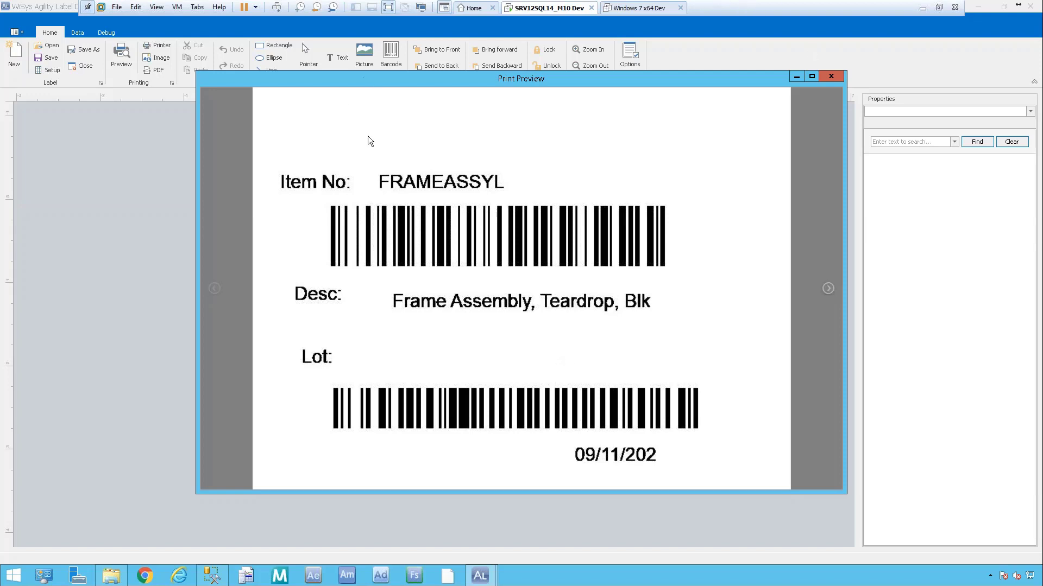
click(835, 77)
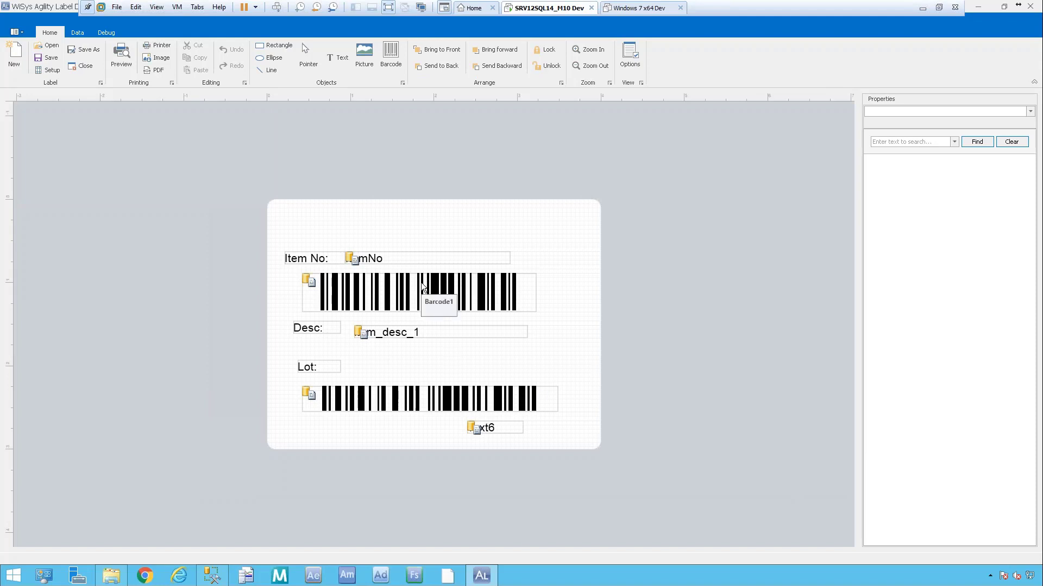
Shift the Desc: and Lot: captions, item_desc_1 field and lower barcode left to X 0.1562.
drag(436, 329, 430, 325)
drag(323, 366, 306, 366)
drag(323, 332, 310, 332)
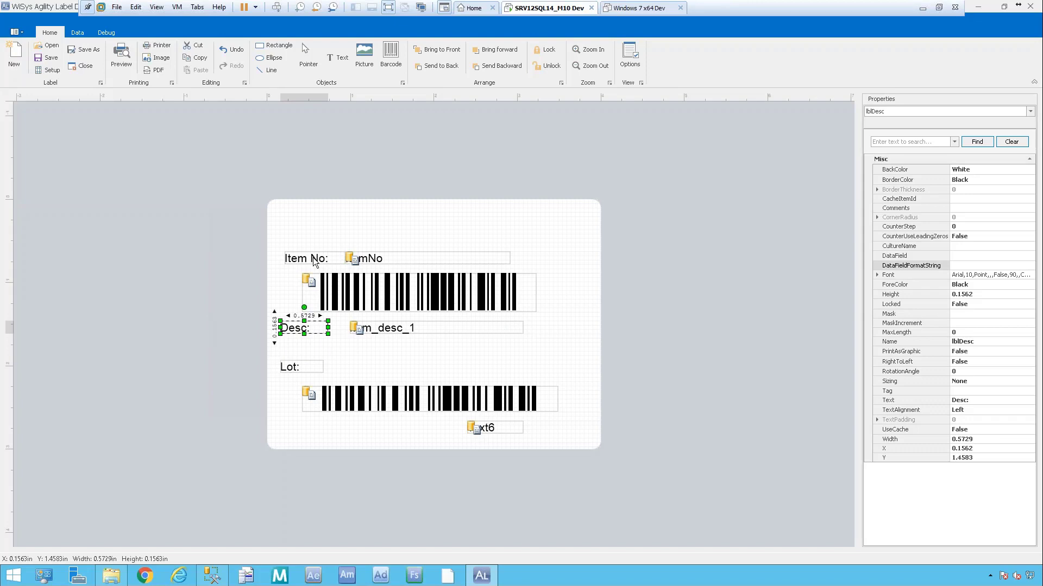
drag(416, 324, 399, 324)
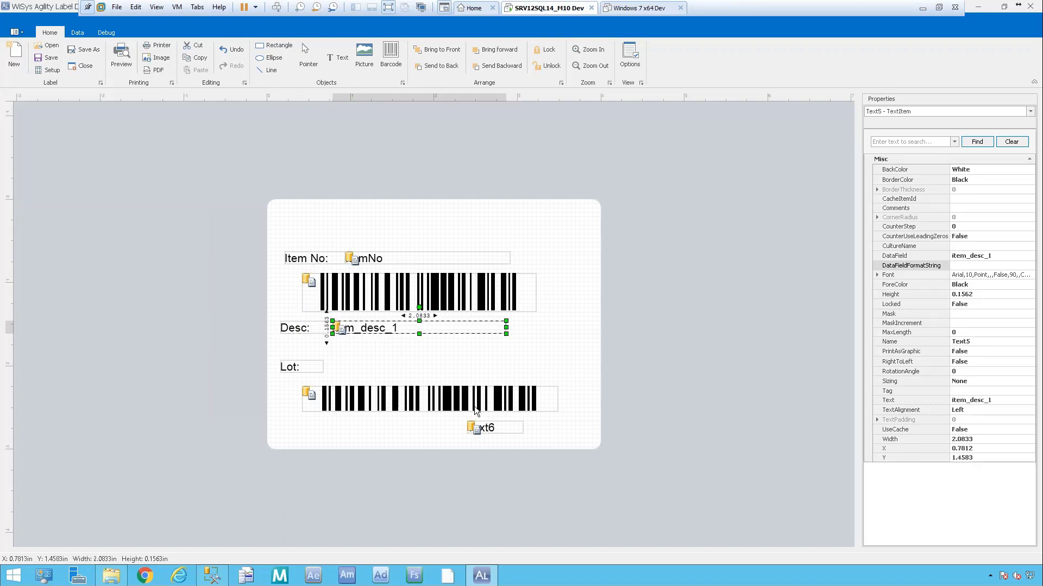
drag(473, 406, 449, 394)
click(553, 362)
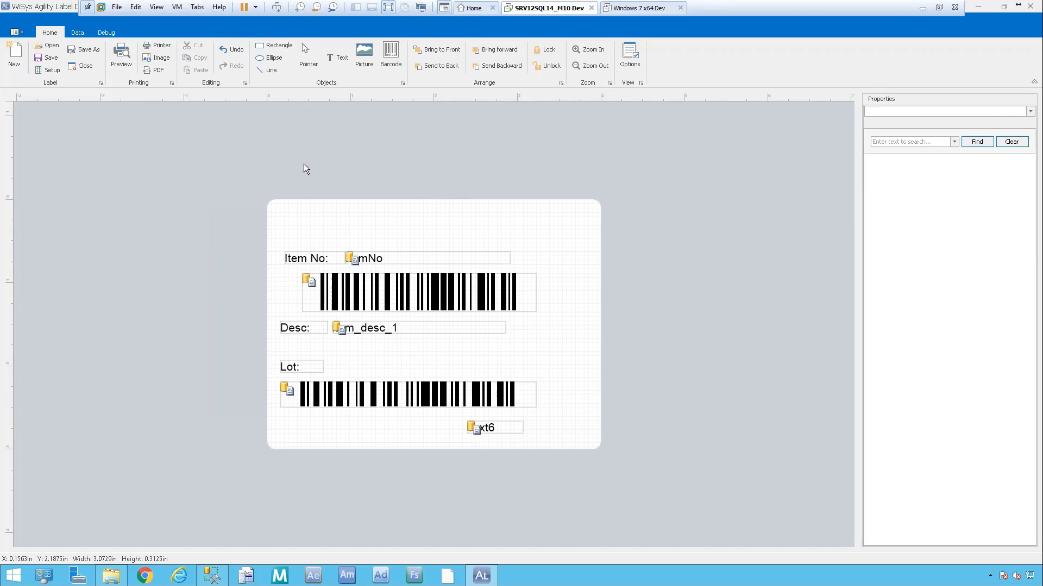
click(272, 69)
Draw a line across the label top and a 3.75 × 2.8125 in rectangle border around everything.
mouse_move(280, 215)
mouse_down()
mouse_move(585, 207)
mouse_move(583, 216)
mouse_up()
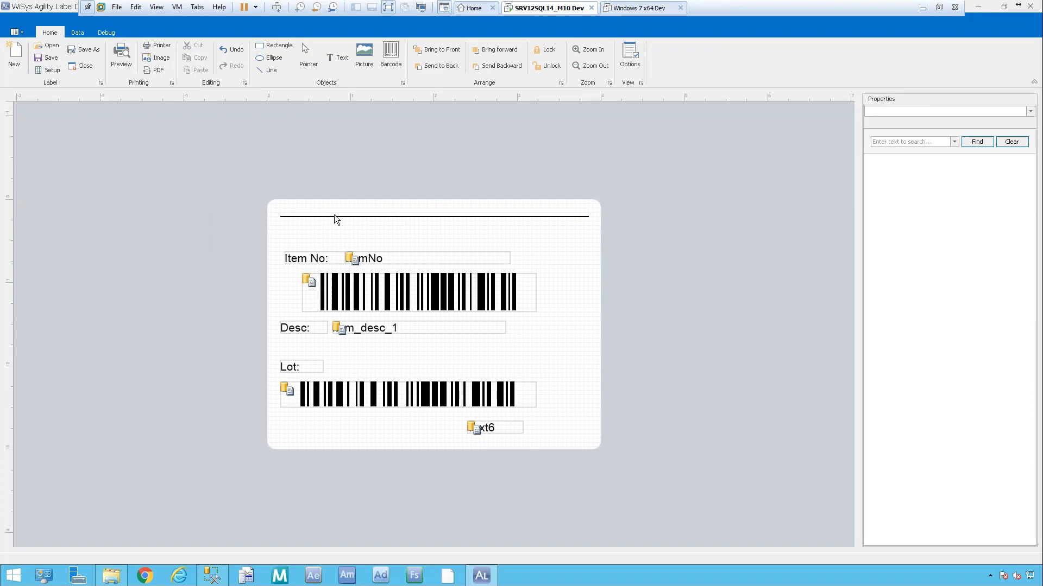
click(288, 49)
drag(276, 208, 581, 490)
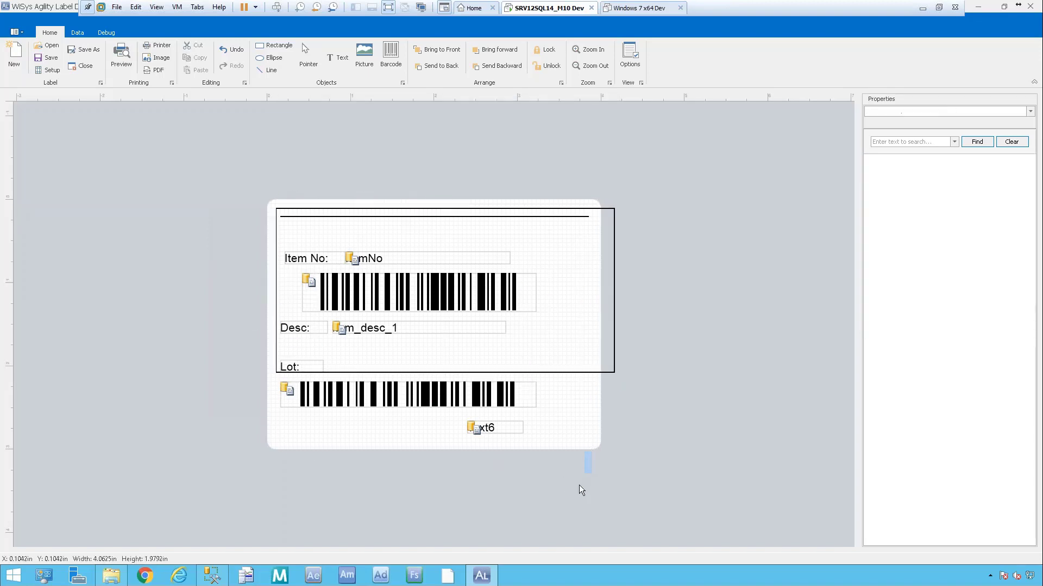
click(605, 368)
drag(615, 372, 589, 443)
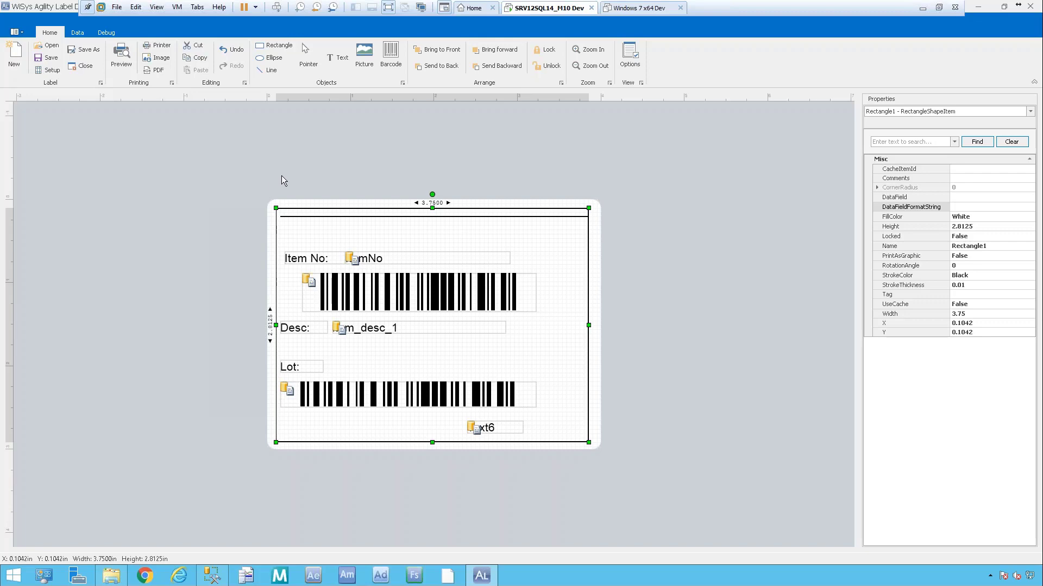
Save the label as TrainingStdLbl.wlb in the doc folder.
click(49, 59)
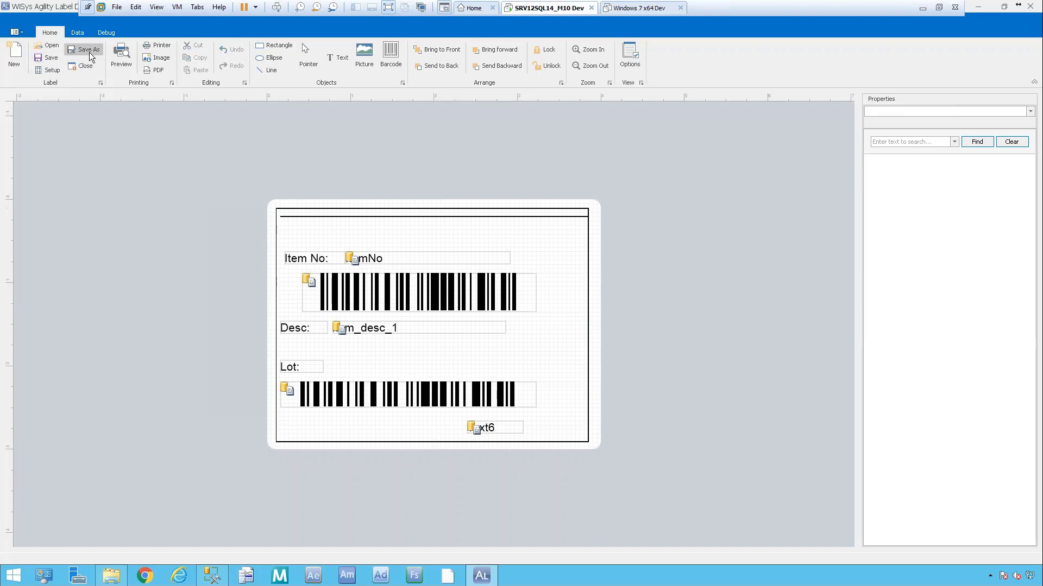
click(84, 49)
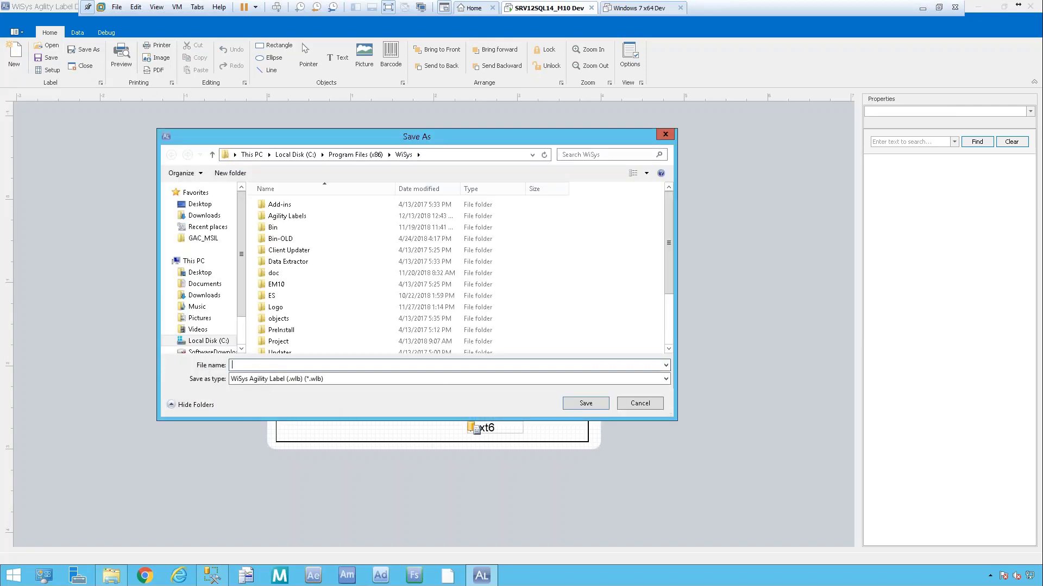
click(282, 274)
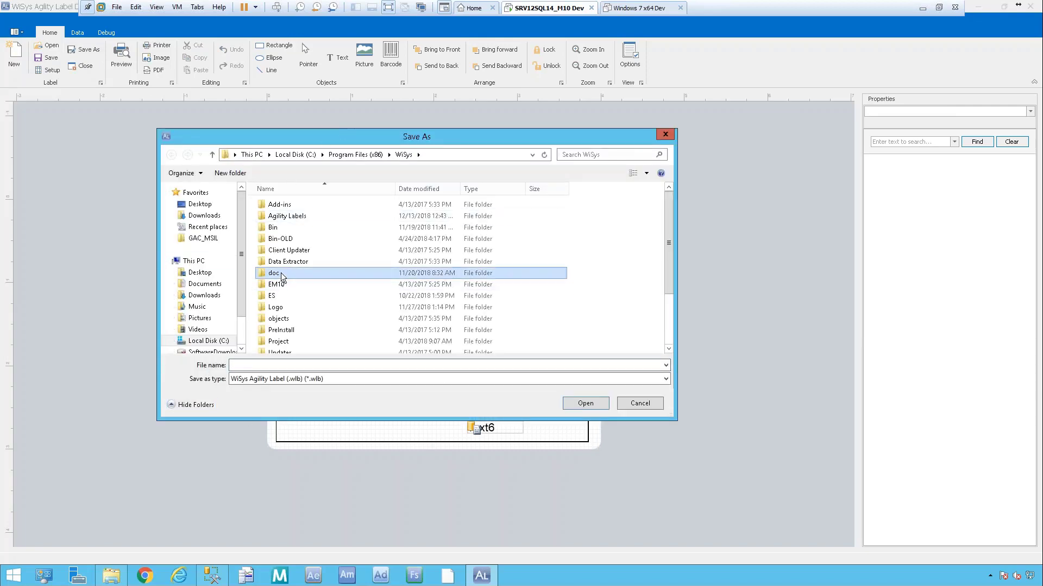
double_click(282, 274)
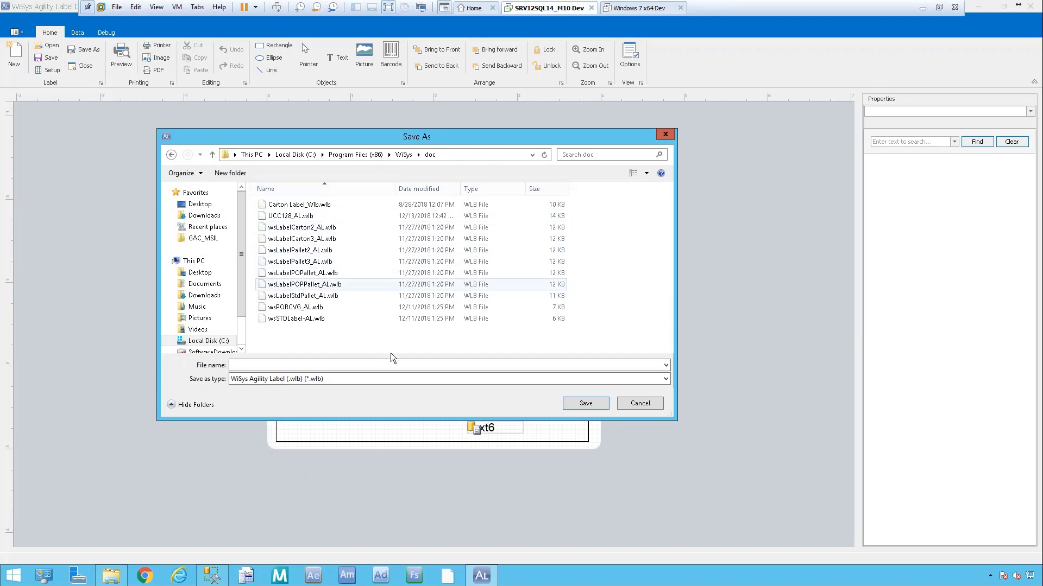
click(249, 368)
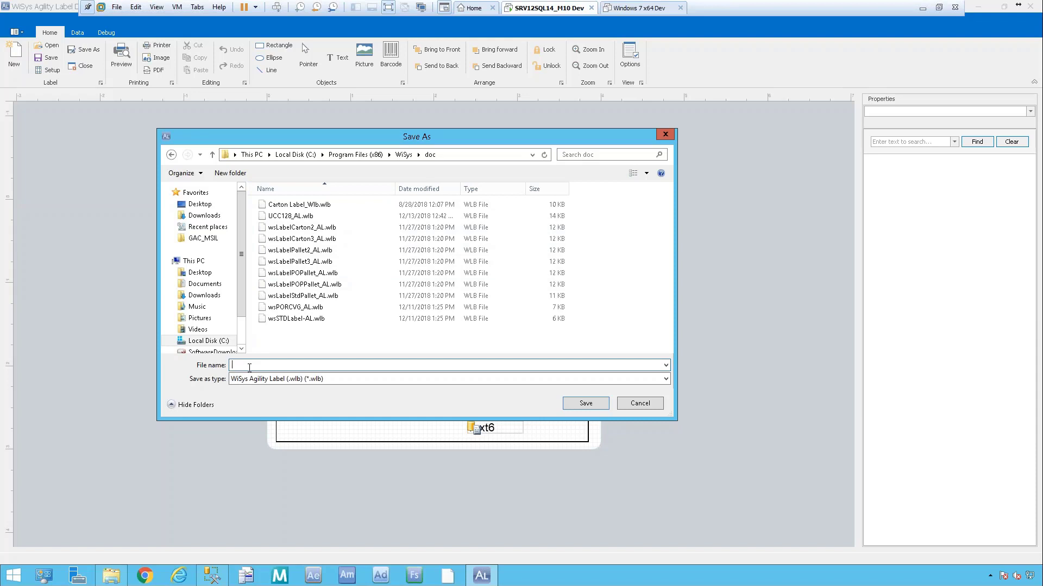
text(Test)
key(BackSpace)
key(BackSpace)
key(BackSpace)
key(BackSpace)
text(TrainingStdLbl)
click(588, 403)
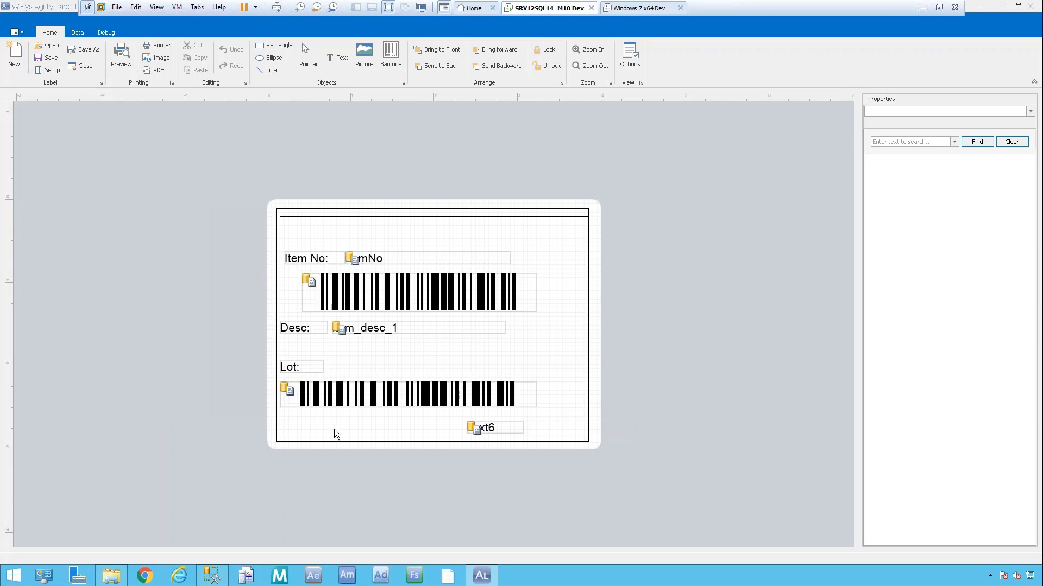
click(313, 575)
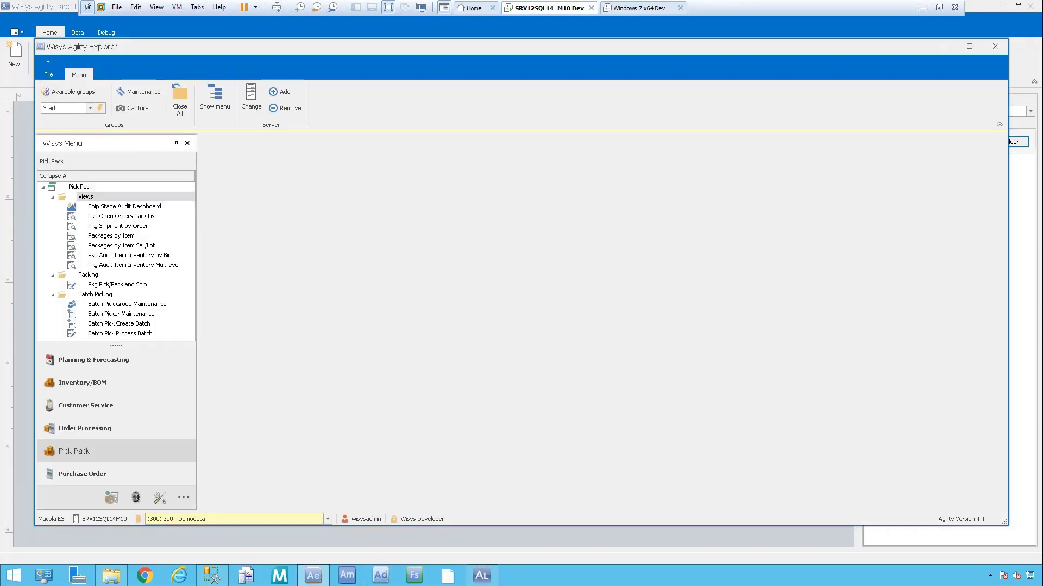
Open the Documents options and expand Inventory > Standard.
click(49, 75)
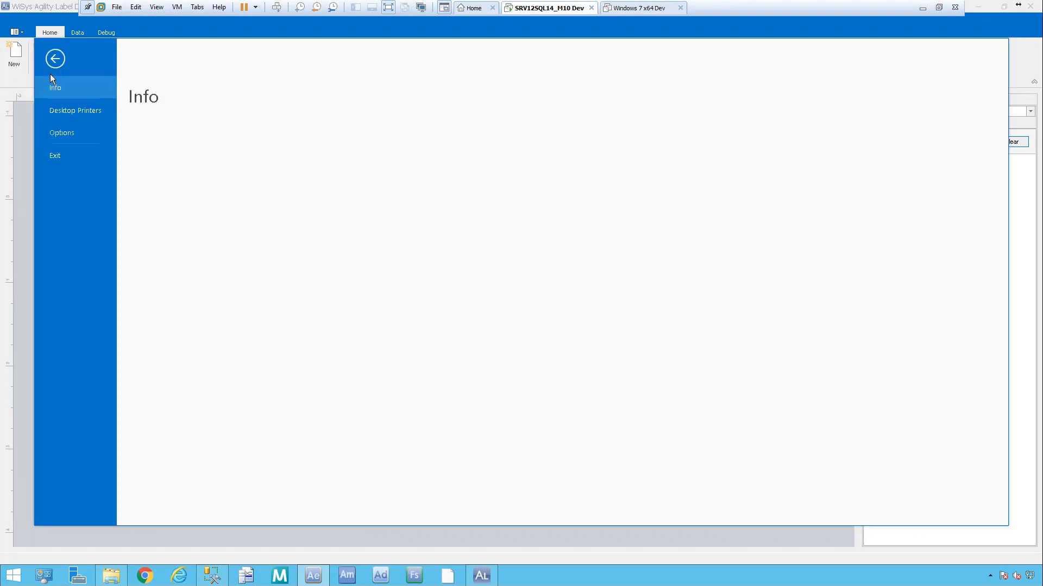
click(66, 134)
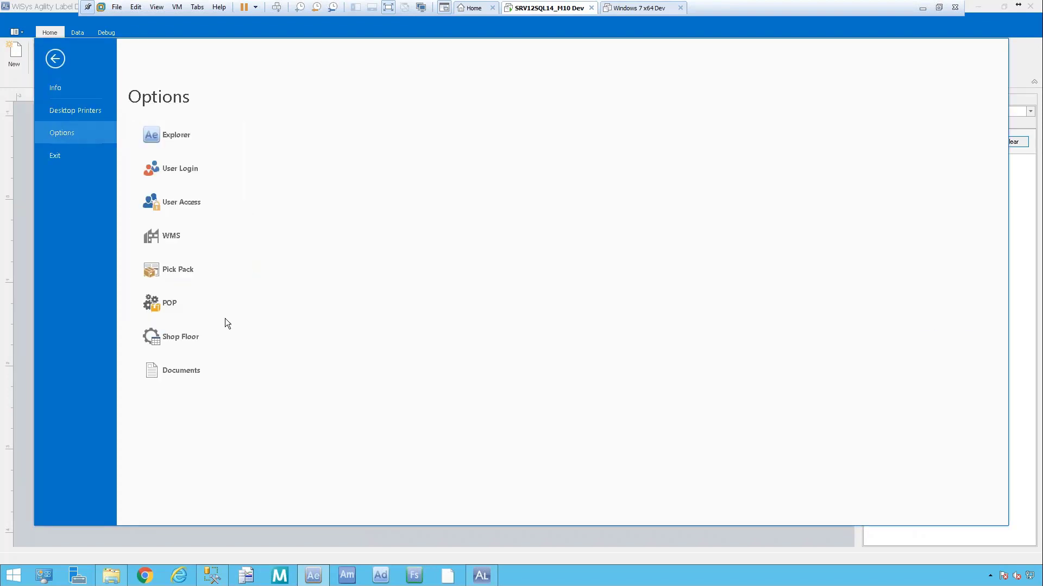
click(182, 369)
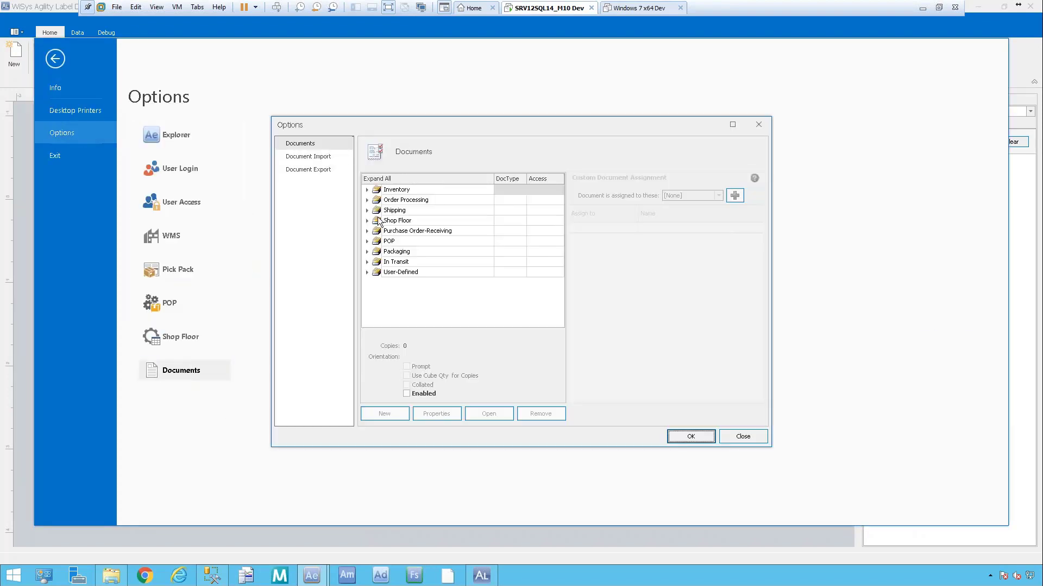
click(367, 190)
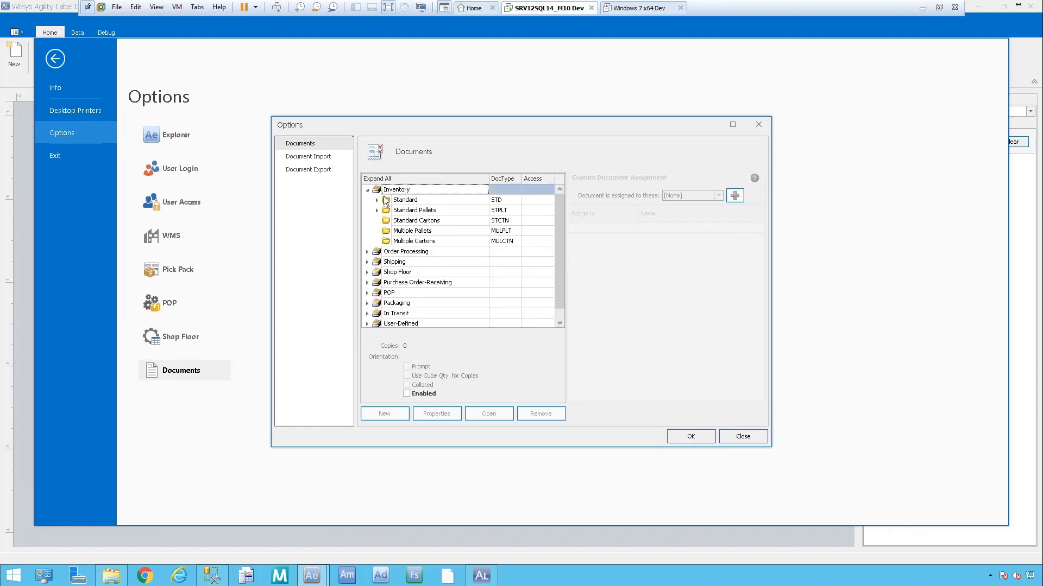
click(377, 199)
Uncheck Enabled for the wsSTDLabel-AL document and save the setting.
click(466, 223)
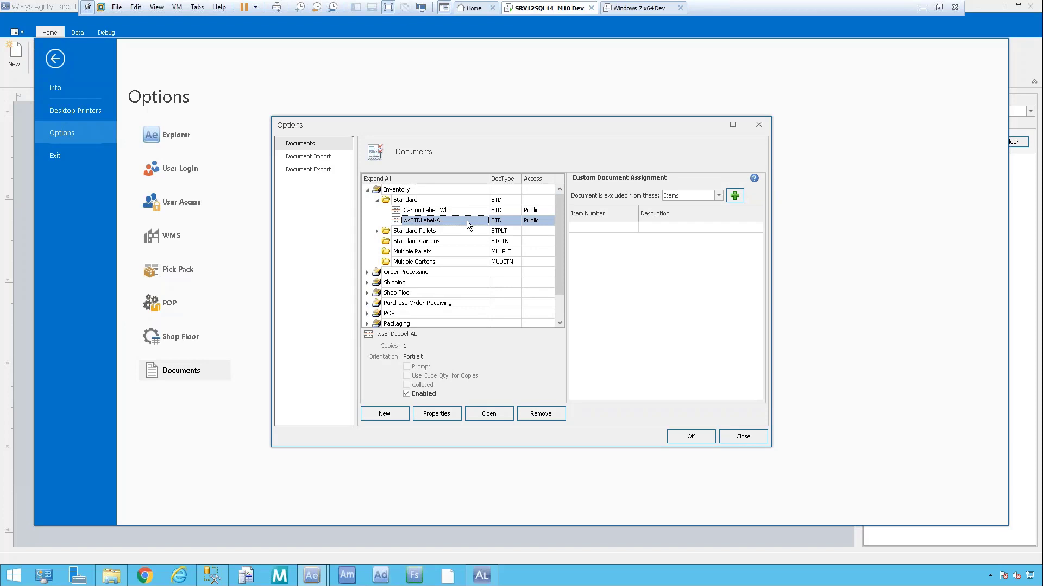
click(435, 416)
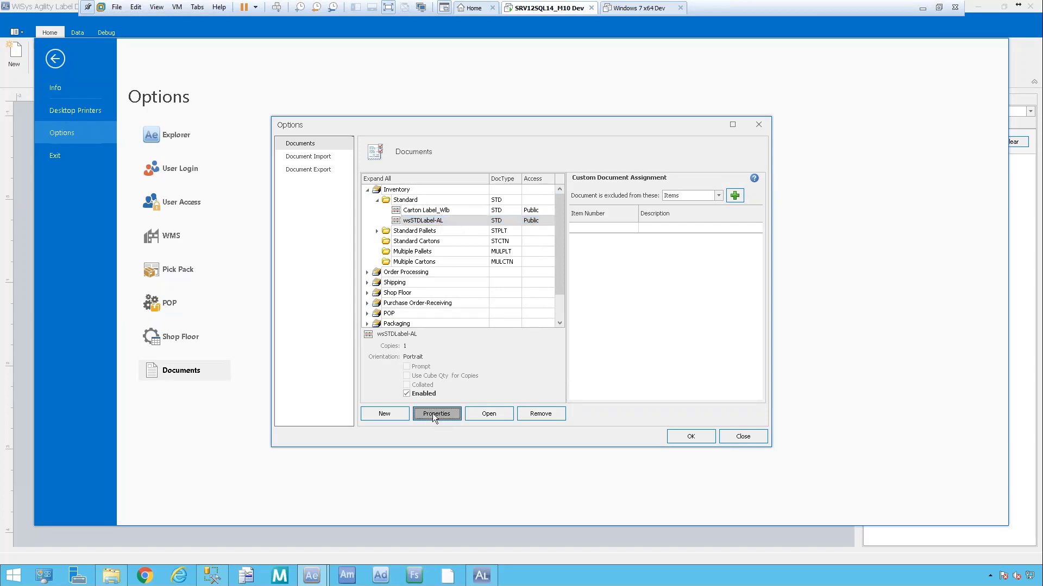
click(457, 328)
click(550, 350)
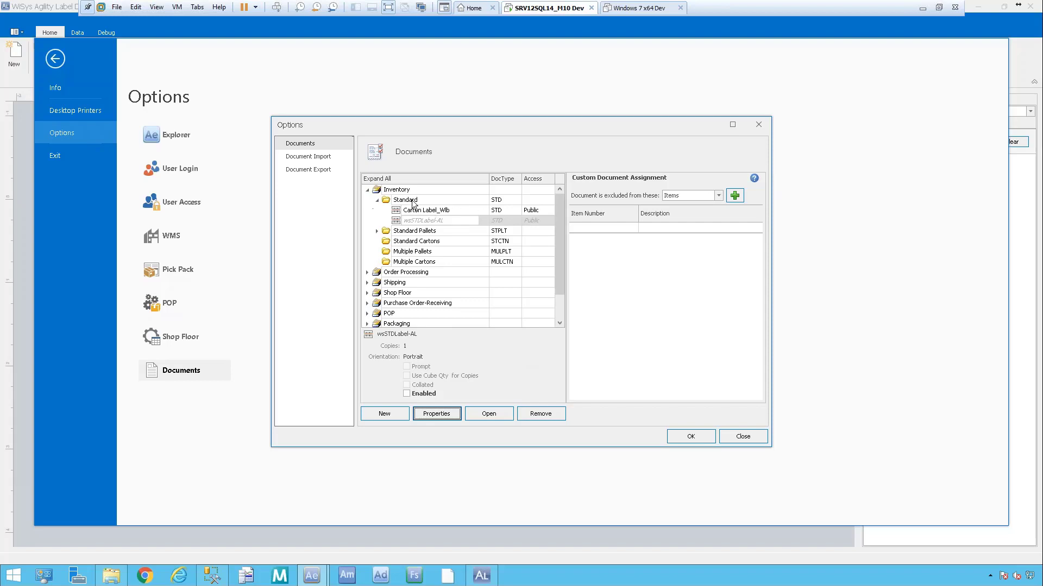
click(450, 200)
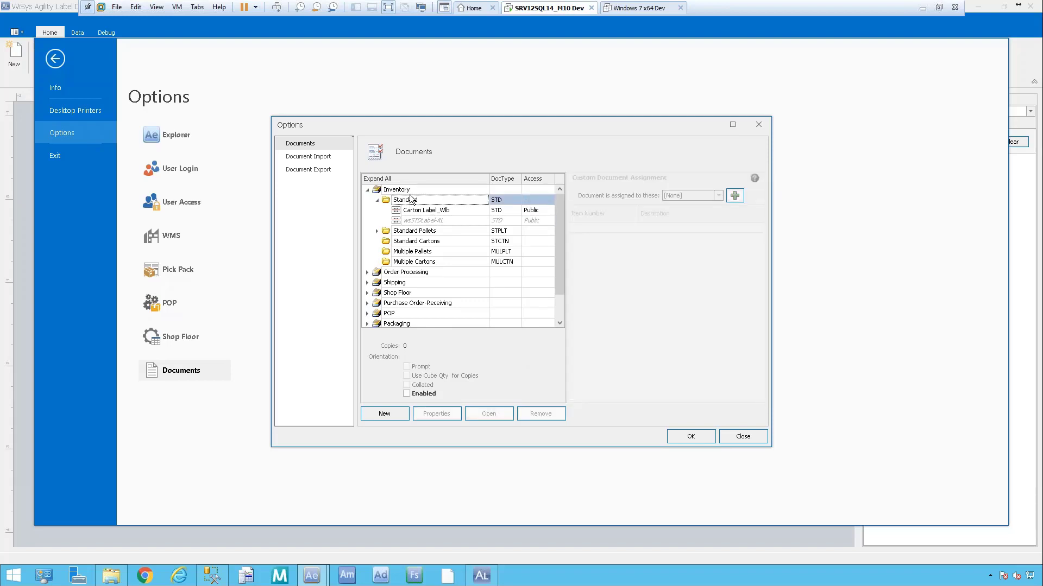
Create a new Standard document entry pointing to TrainingStdLbl.wlb (*.wlb file type) and save it.
click(382, 415)
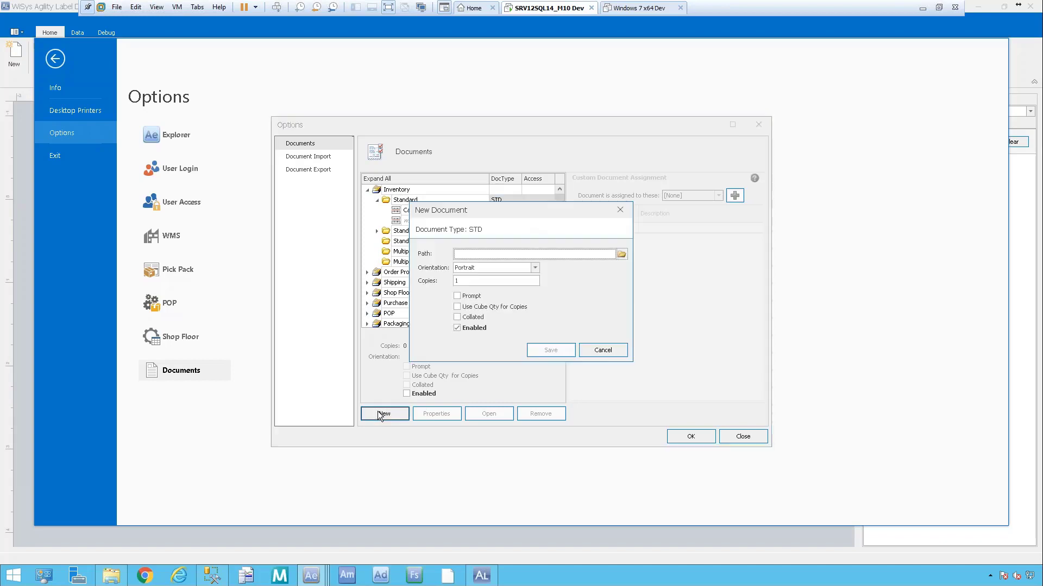
click(622, 255)
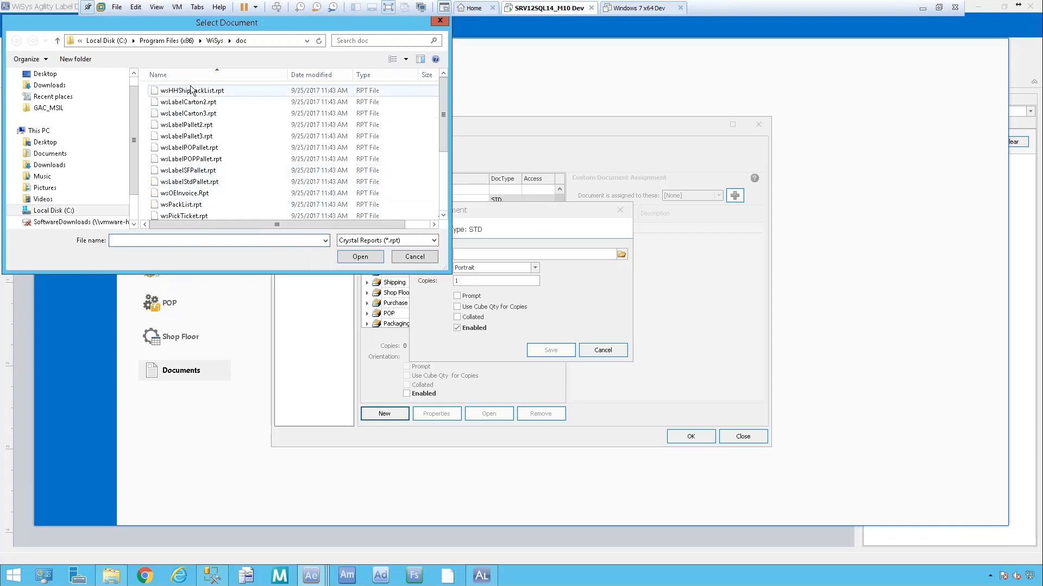
click(434, 241)
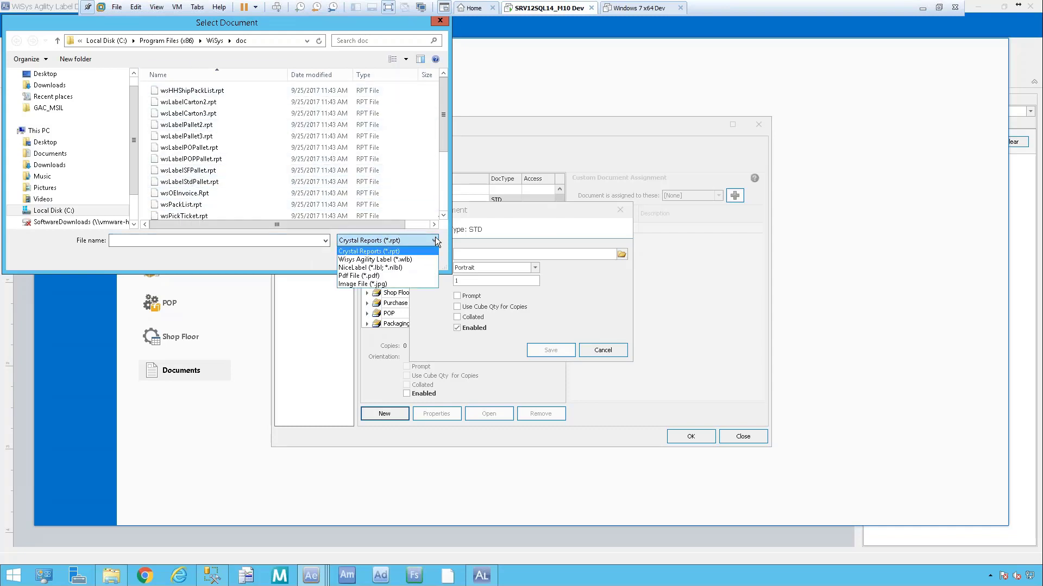
click(362, 260)
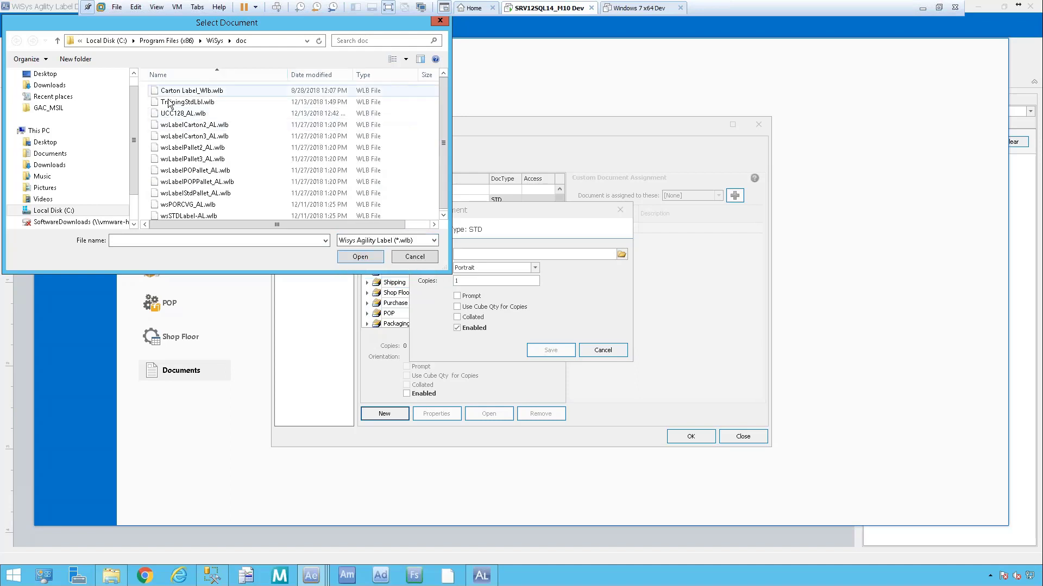
click(229, 102)
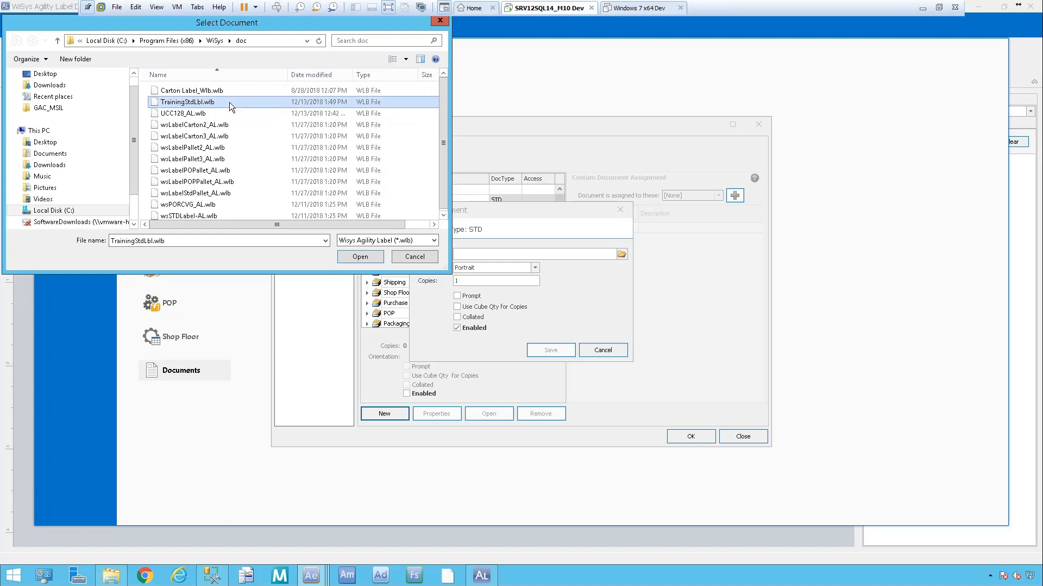
double_click(229, 102)
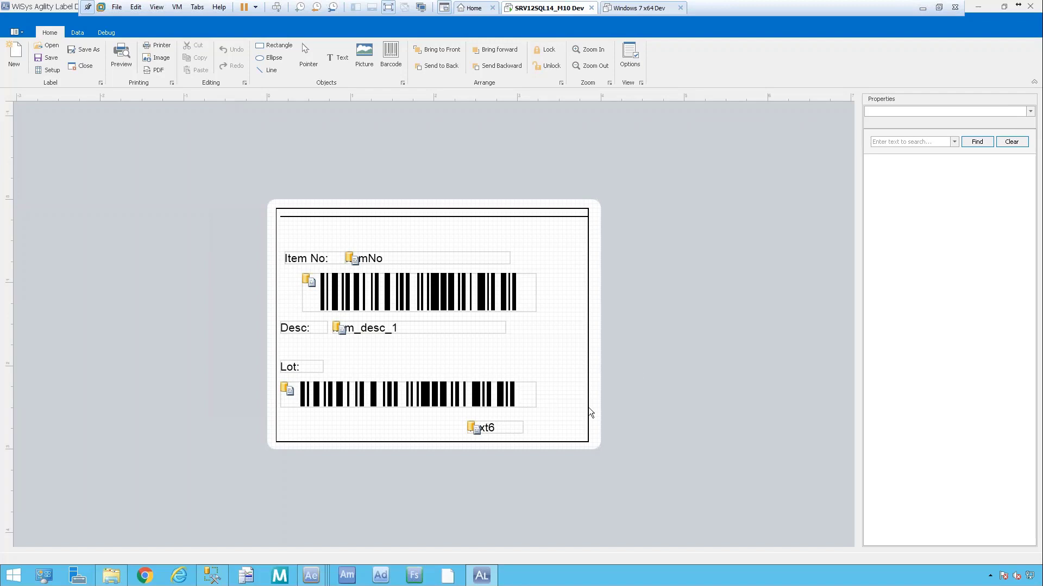
mouse_move(313, 579)
click(441, 531)
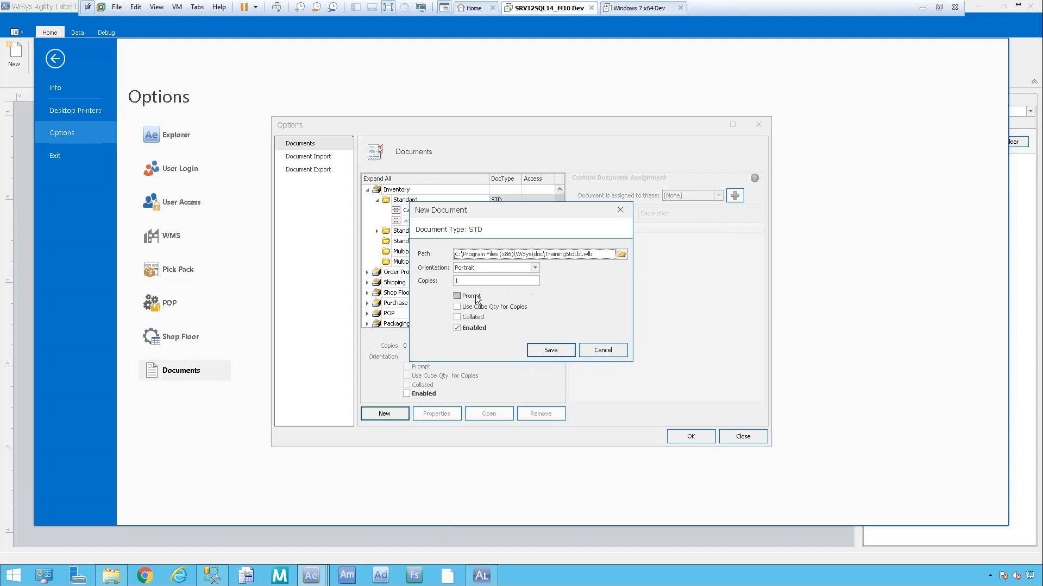
click(550, 350)
Confirm the new TrainingStdLbl entry's access stays set to Public.
click(459, 231)
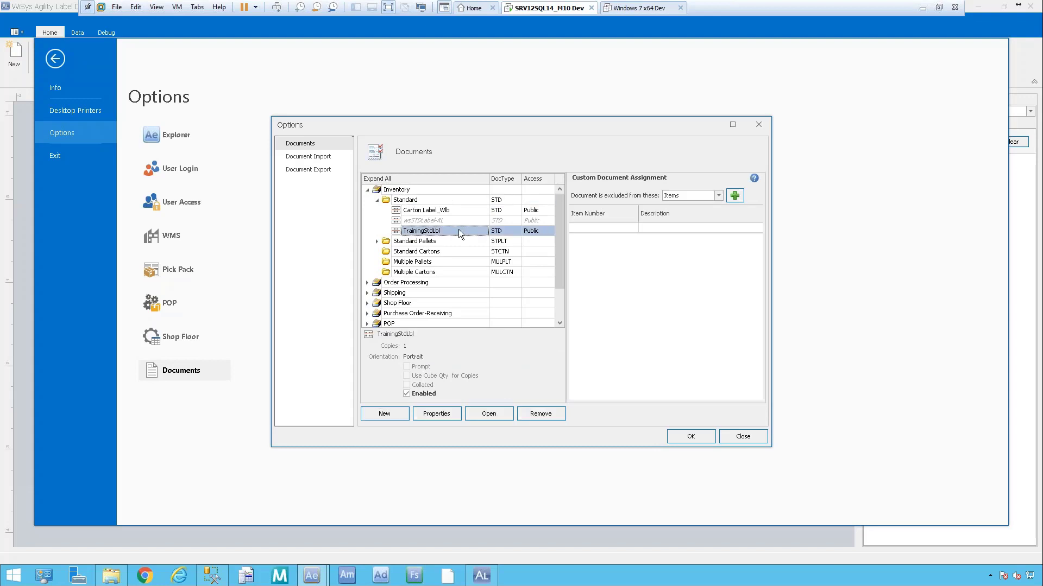
click(541, 233)
click(542, 234)
click(539, 240)
click(461, 229)
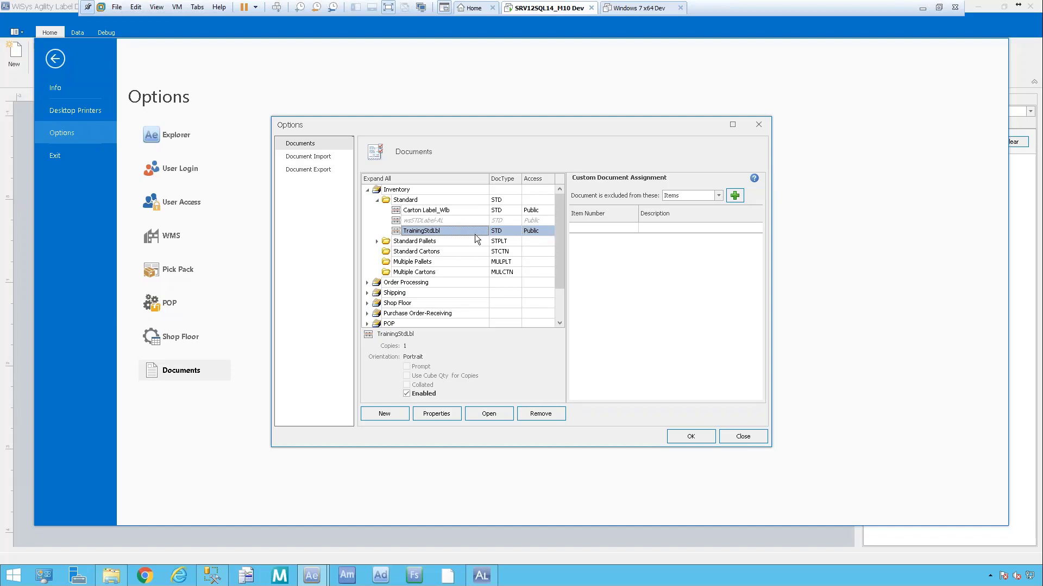
Close the document options, minimize Agility Explorer and bring the NiceLabel wsSTDLabel-NL.lbl window over the designer.
click(693, 438)
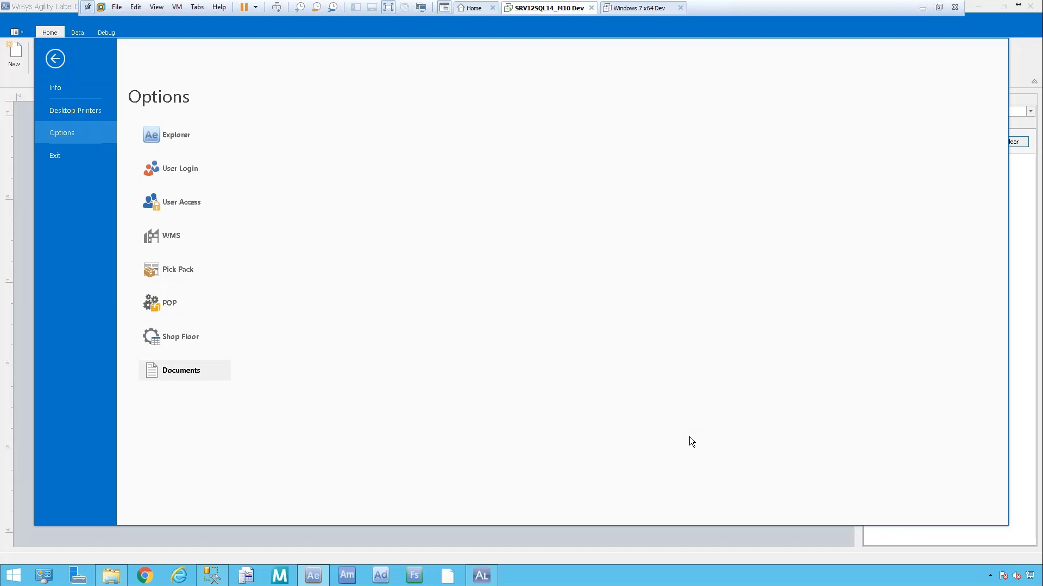
click(56, 56)
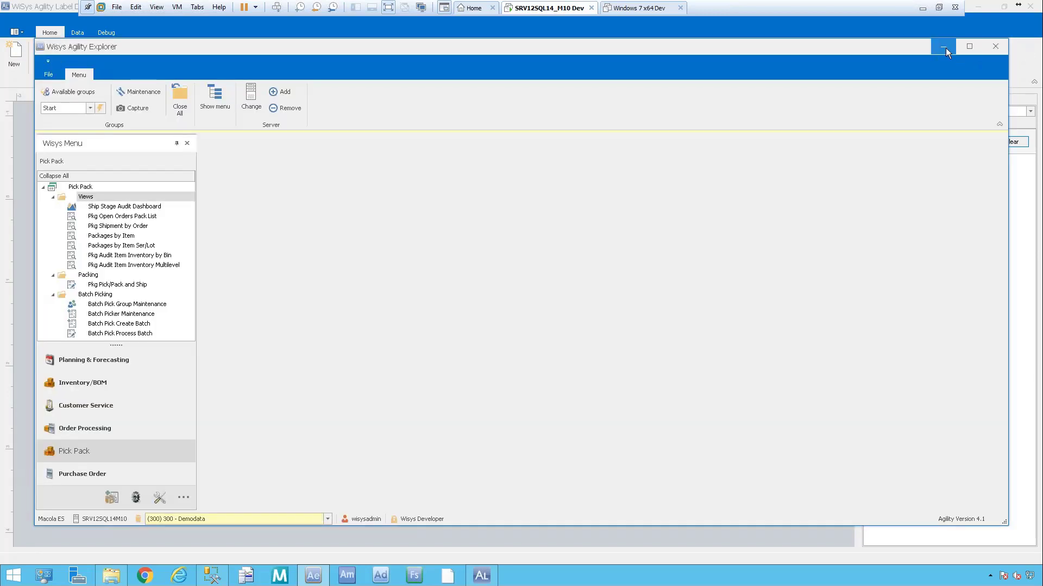
click(943, 48)
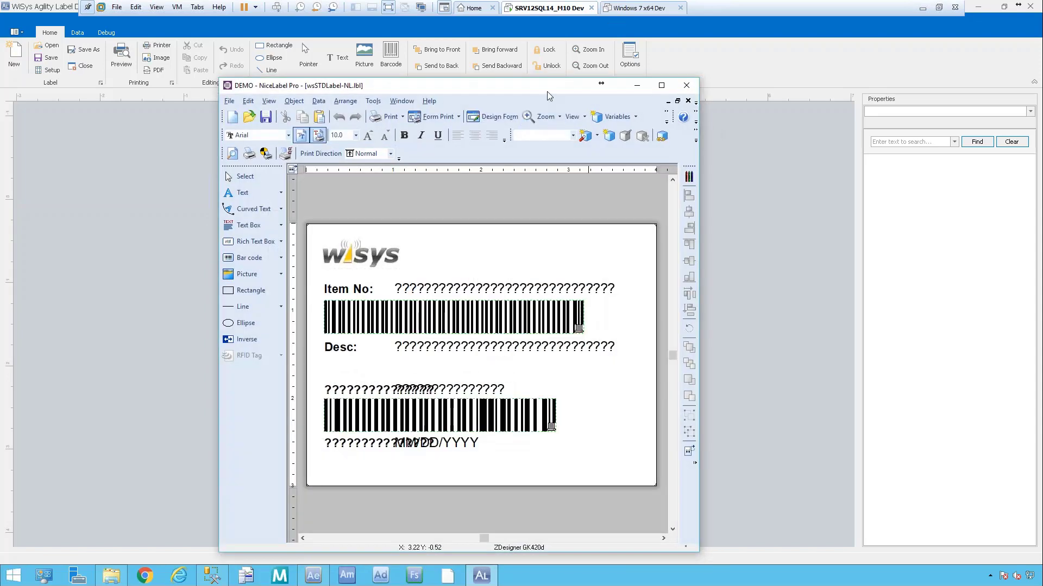
drag(547, 87, 618, 67)
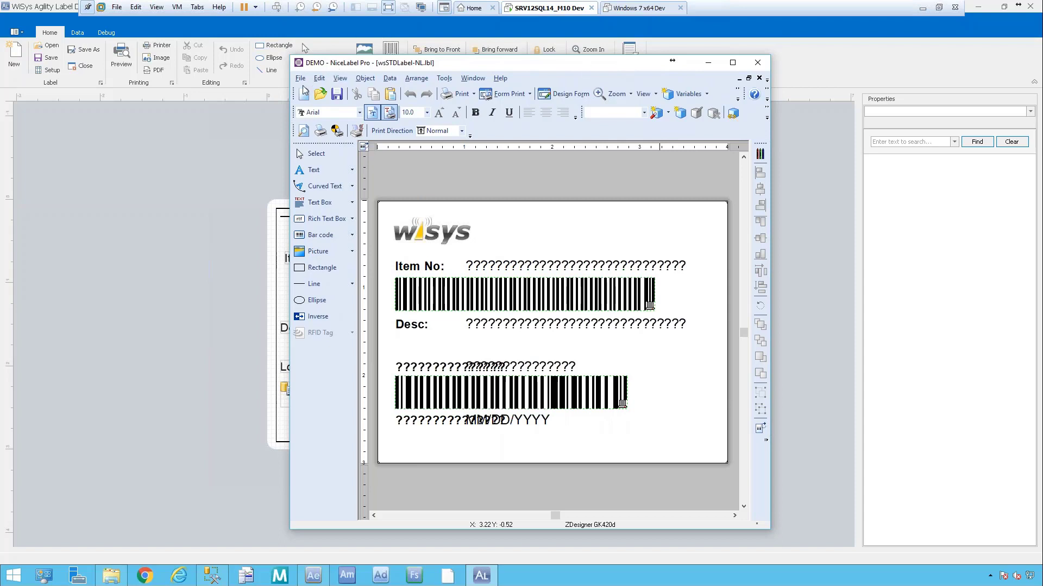
Open the full filter SQL of NiceLabel's wsSTDLabelView database connection and select all of it.
click(390, 79)
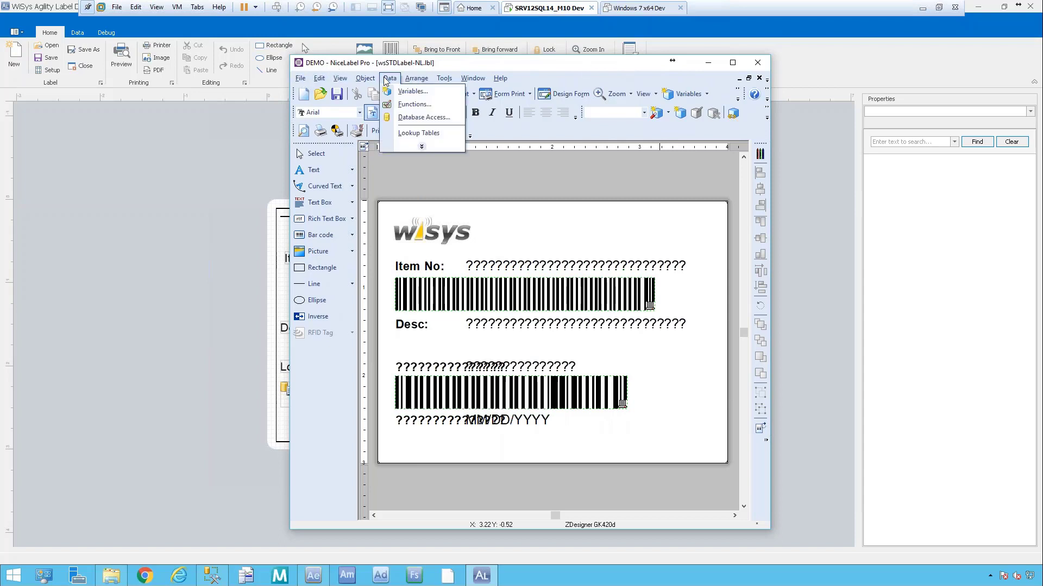
click(423, 117)
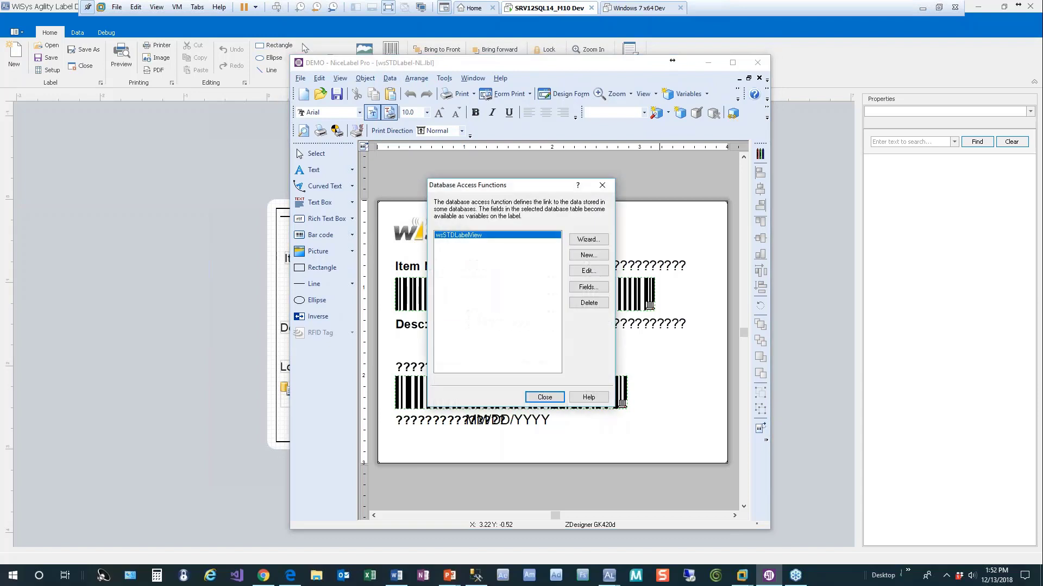
click(588, 270)
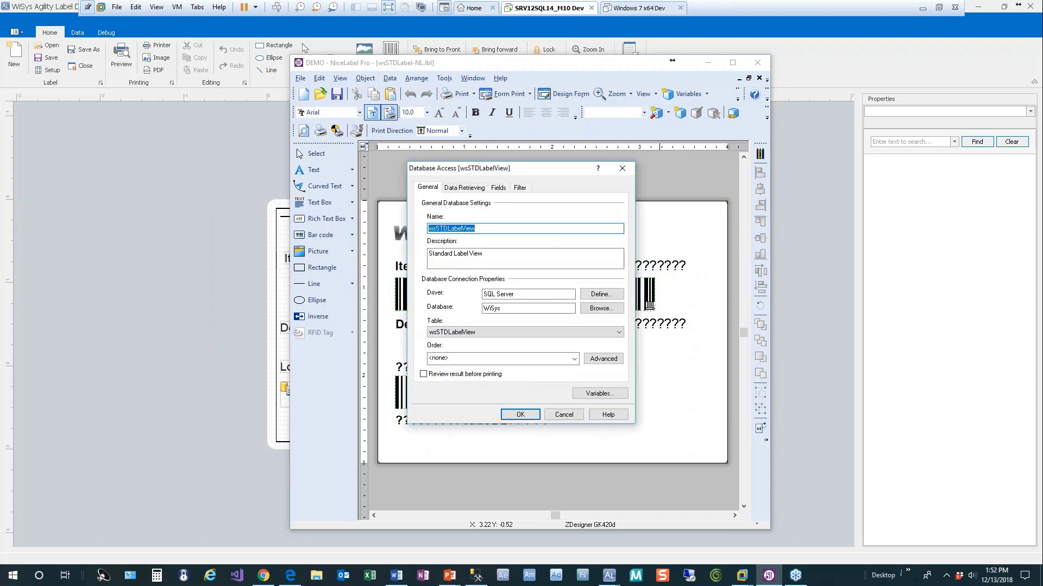
click(521, 188)
click(467, 368)
key(ctrl+a)
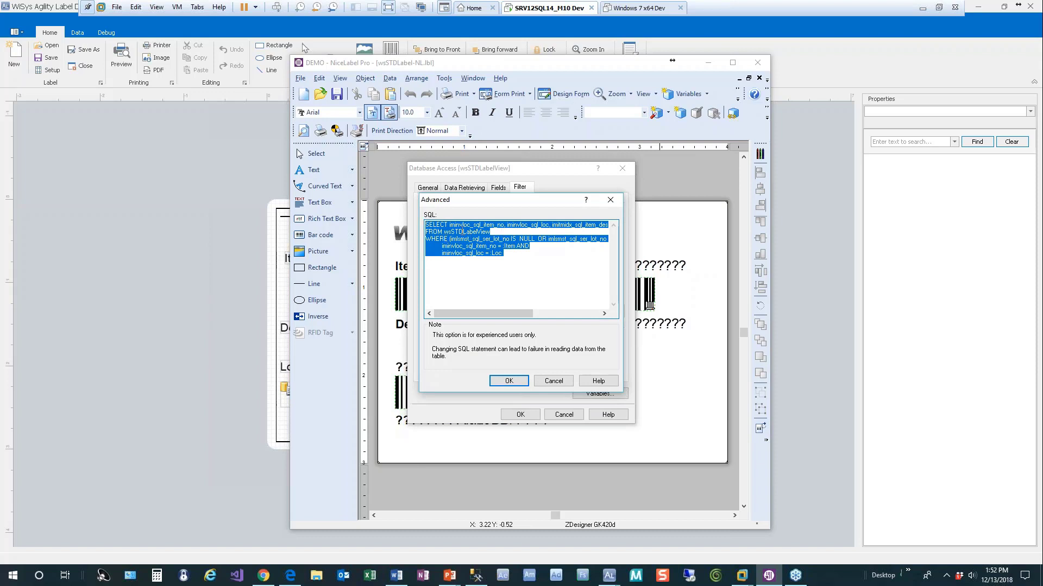
Close the SQL and database access dialogs without changes, then exit NiceLabel.
click(516, 382)
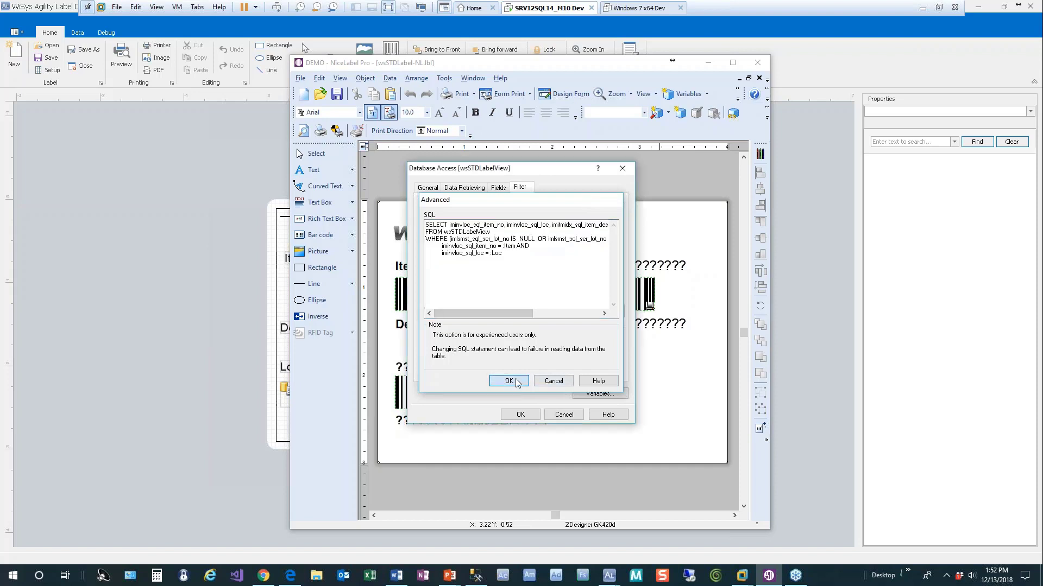
click(563, 414)
click(545, 398)
click(757, 63)
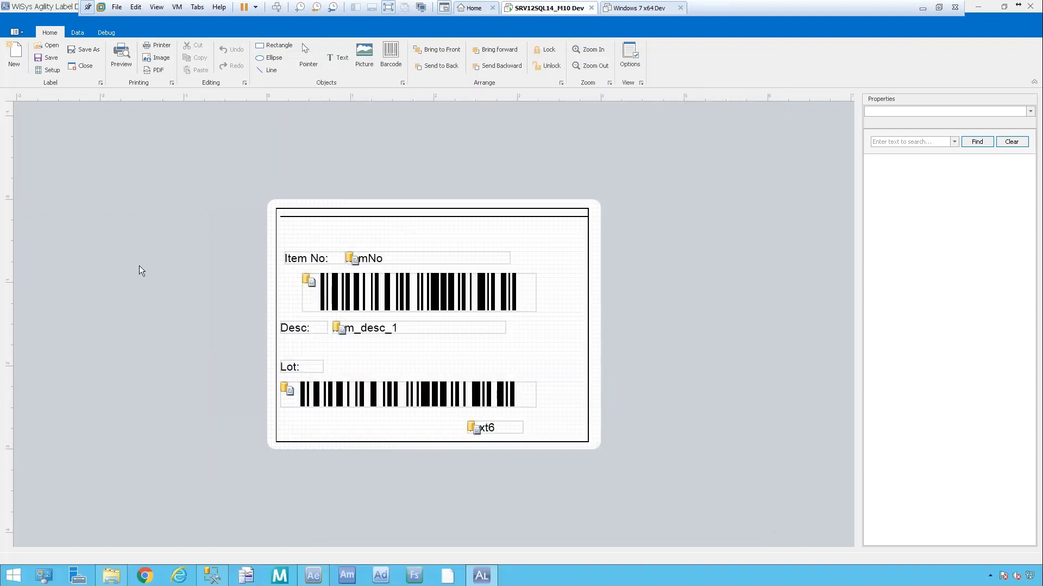
Create a new 4 x 3 inch label and paste the wsSTDLabelView SELECT into its SQL query.
click(15, 54)
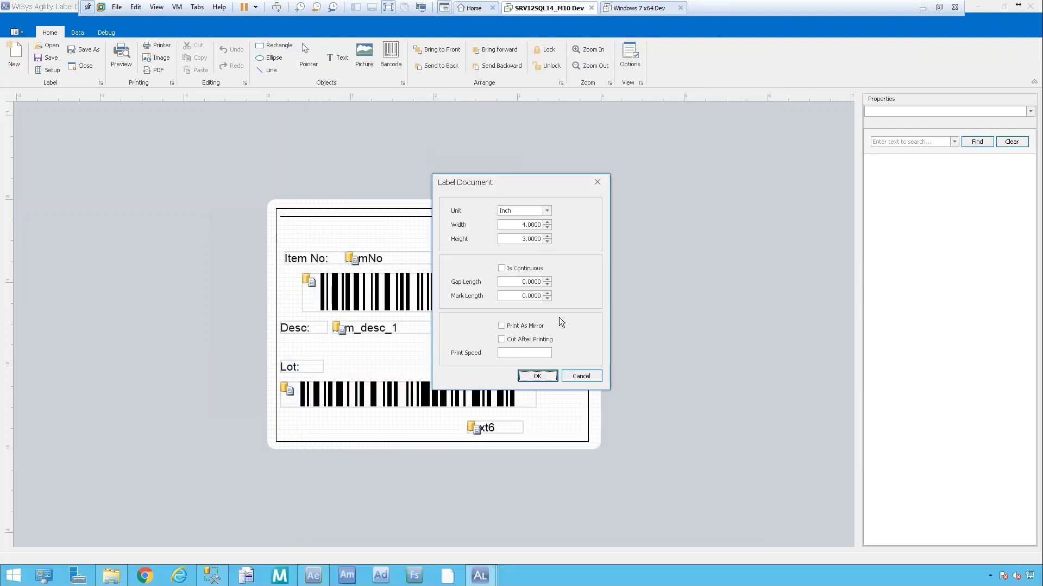
click(537, 377)
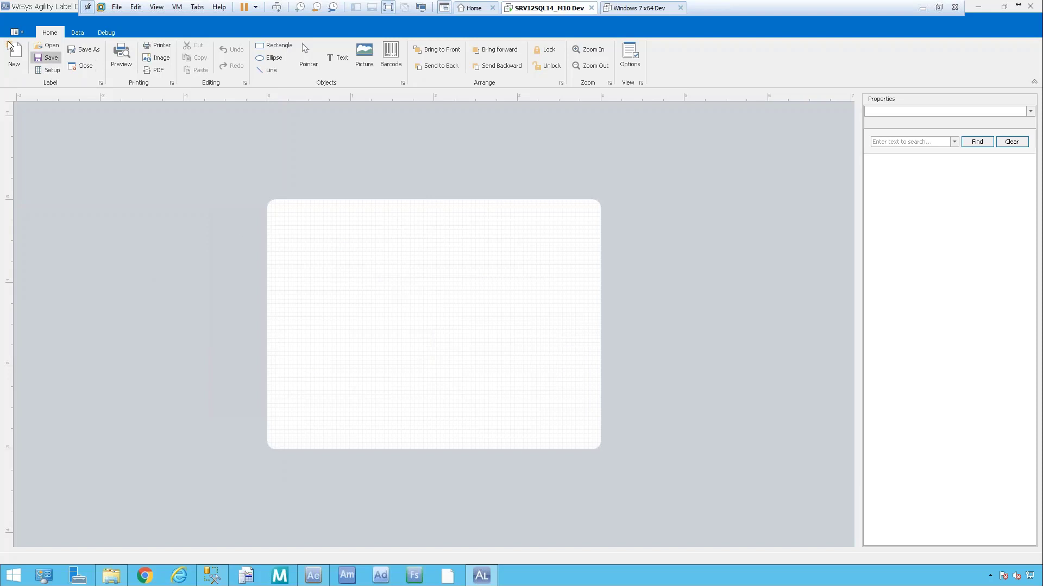
click(77, 33)
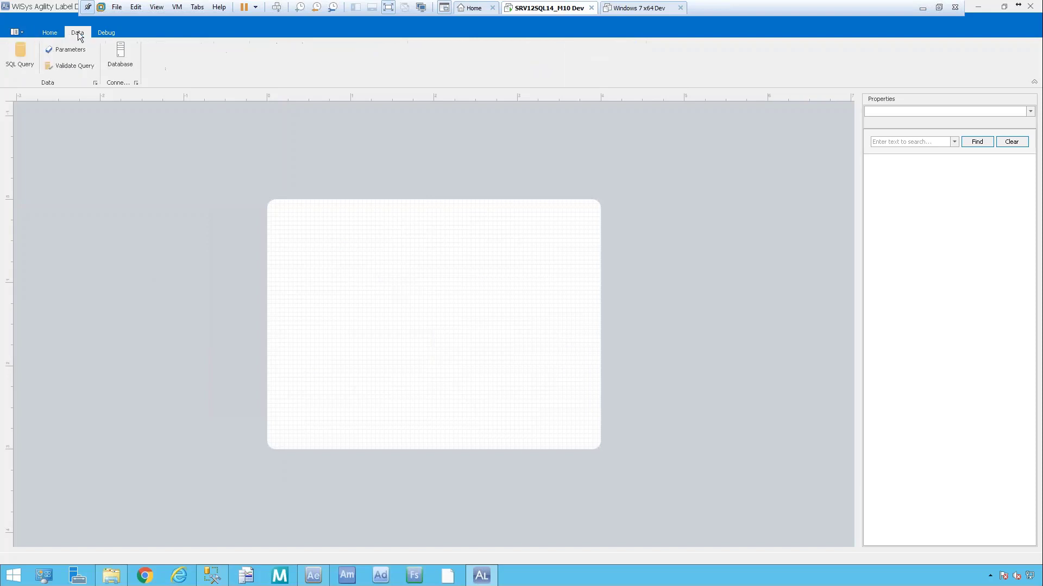
click(18, 61)
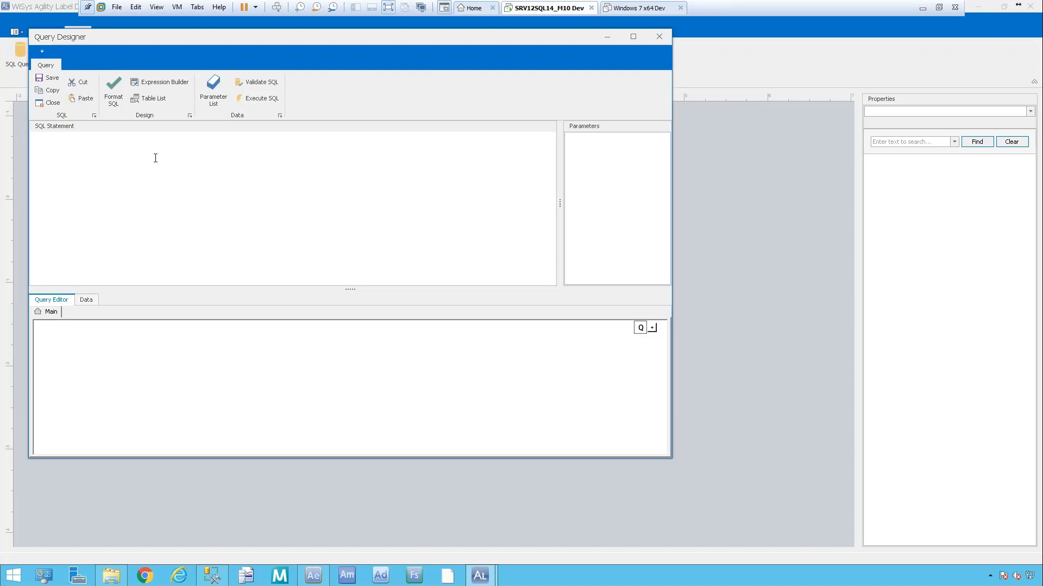
text(SELECT iminvloc_sql_item_no, iminvloc_sql_loc, imitmidx_sql_item_desc_1, imlsmst_sql_ser_lot_no, imlsmst_sql_exp_dt FROM wsSTDLabelView WHERE (imlsmst_sql_ser_lot_no IS NULL OR imlsmst_sql_ser_lot_no ='' OR imlsmst_sql_ser_lot_no = :SerLot) AND 	iminvloc_sql_item_no = :Item AND 	iminvloc_sql_loc = :Loc)
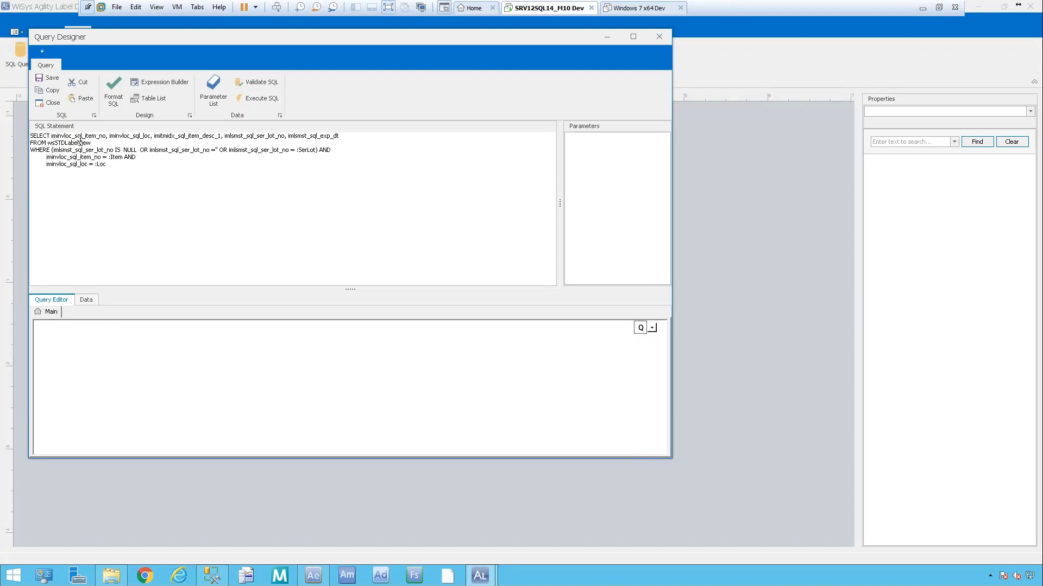
drag(93, 143, 9, 144)
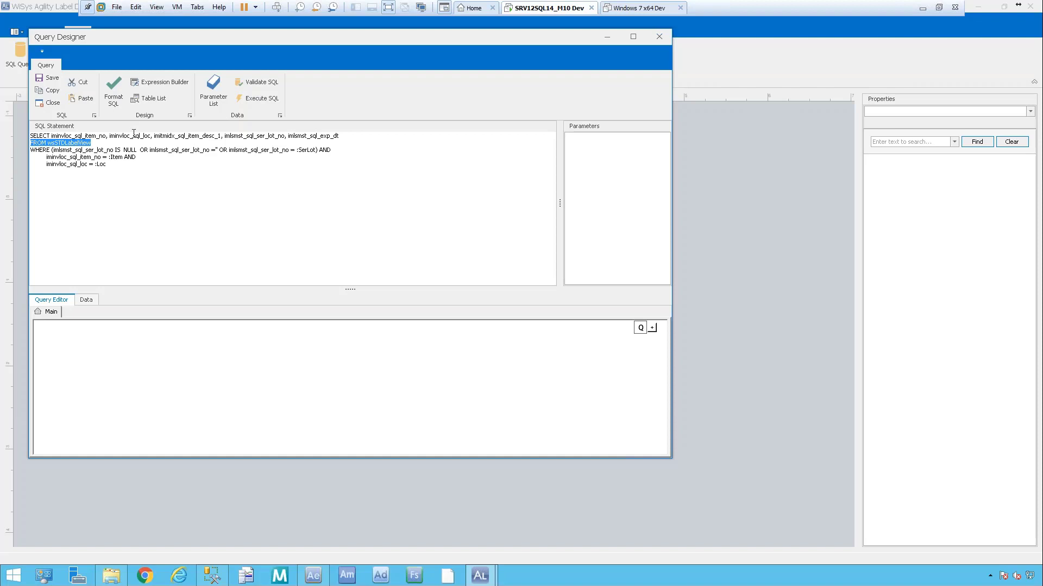
click(146, 177)
Add two String label parameters named ItemNo and Loc.
click(214, 82)
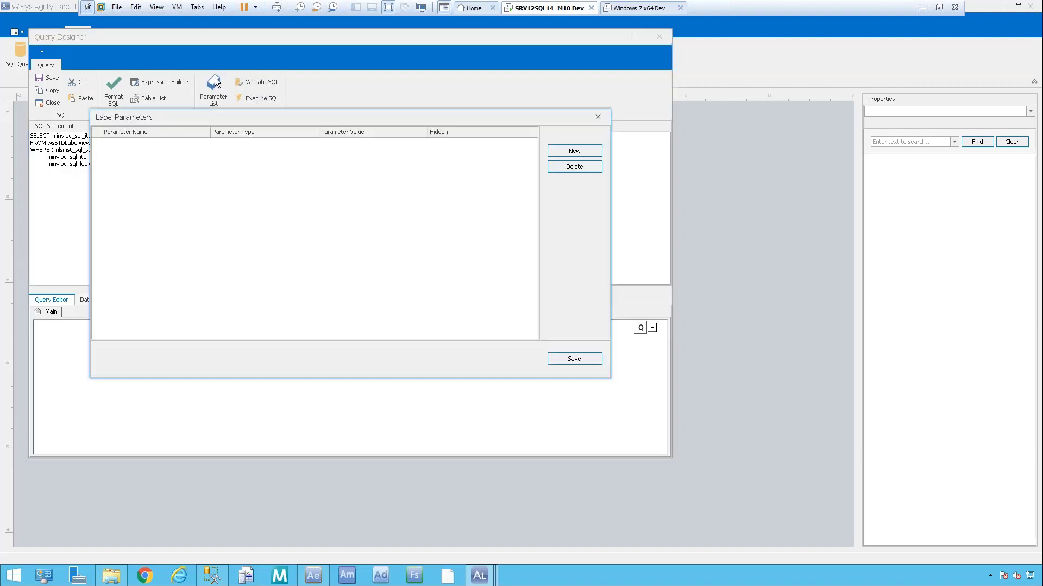
drag(627, 113, 627, 113)
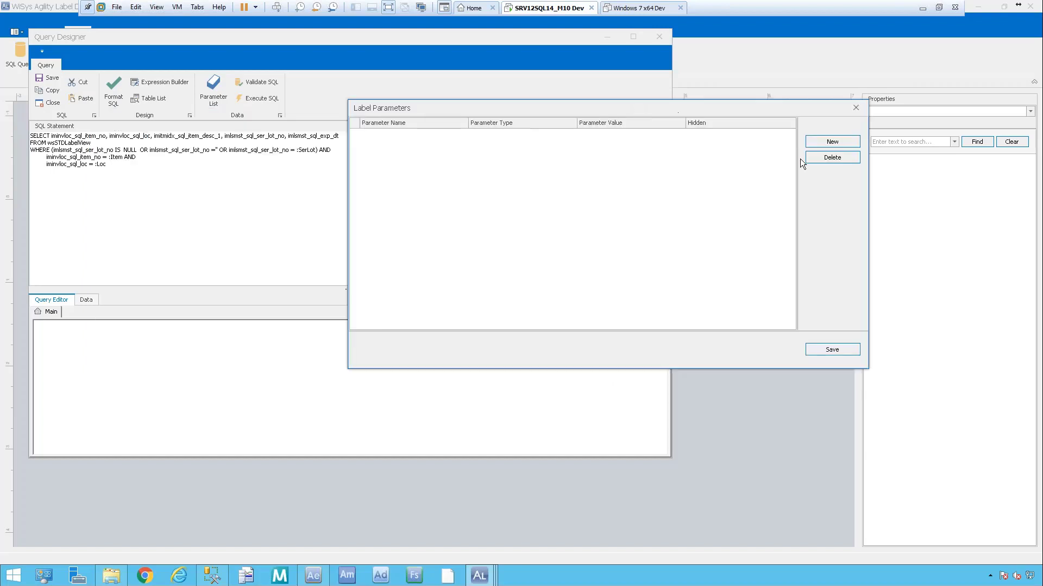
click(847, 142)
click(449, 137)
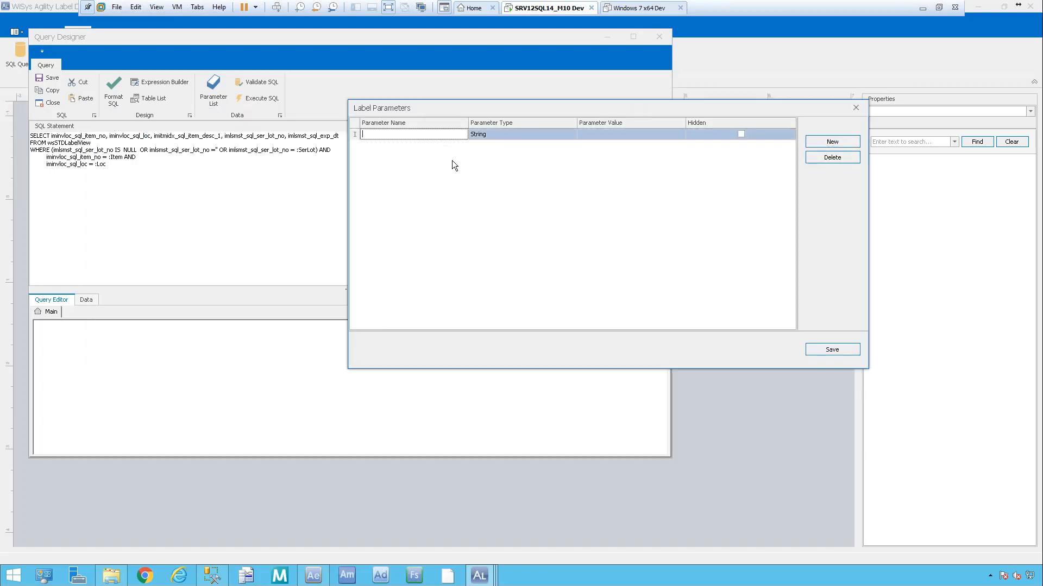
text(ItemNo)
click(832, 141)
click(434, 150)
text(Loc)
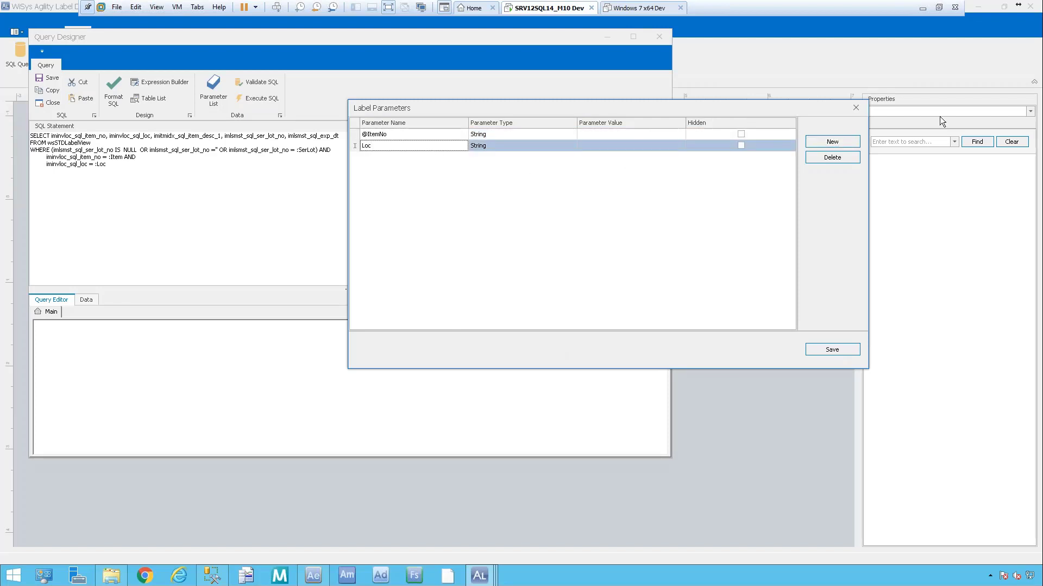
Save the parameter list, declining to fix the empty extra row, then reopen and save it again.
click(844, 144)
click(841, 349)
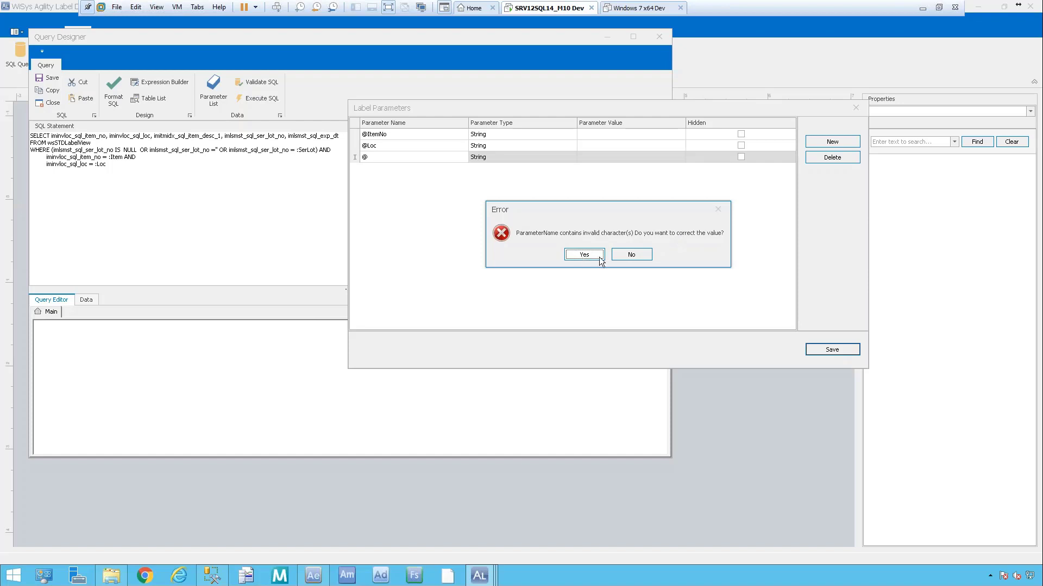
click(631, 255)
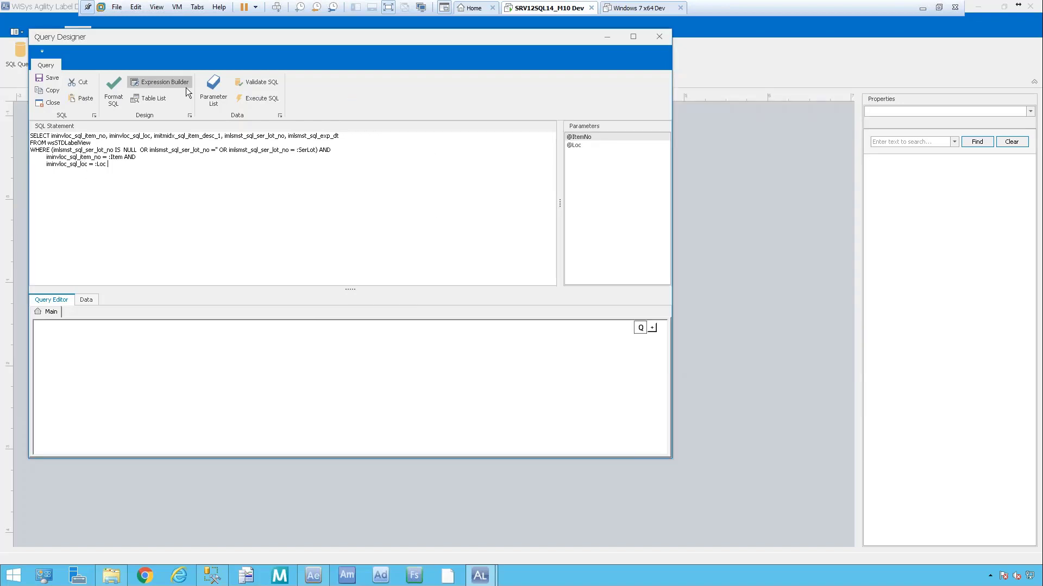
click(213, 89)
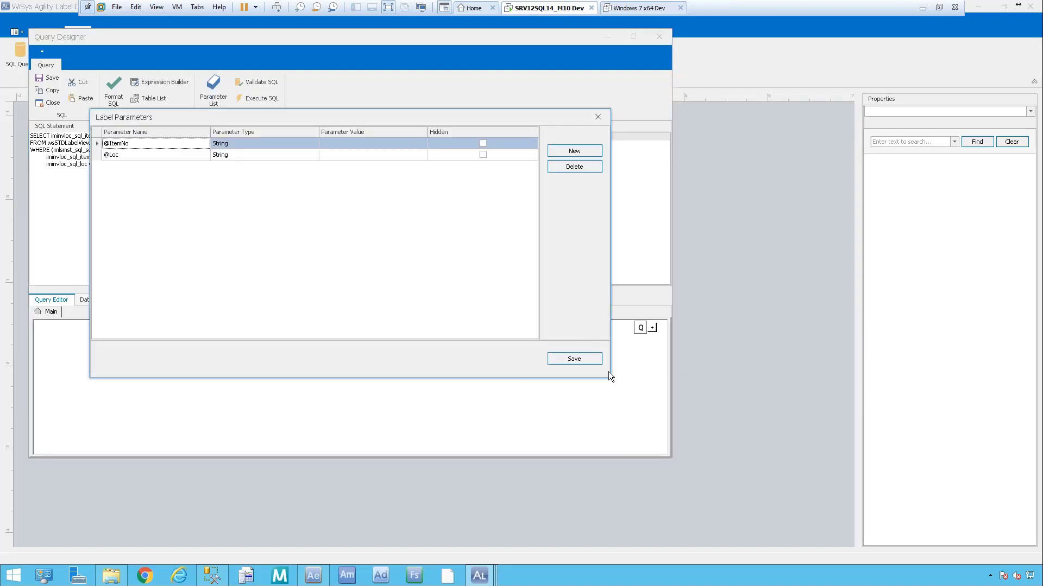
click(590, 360)
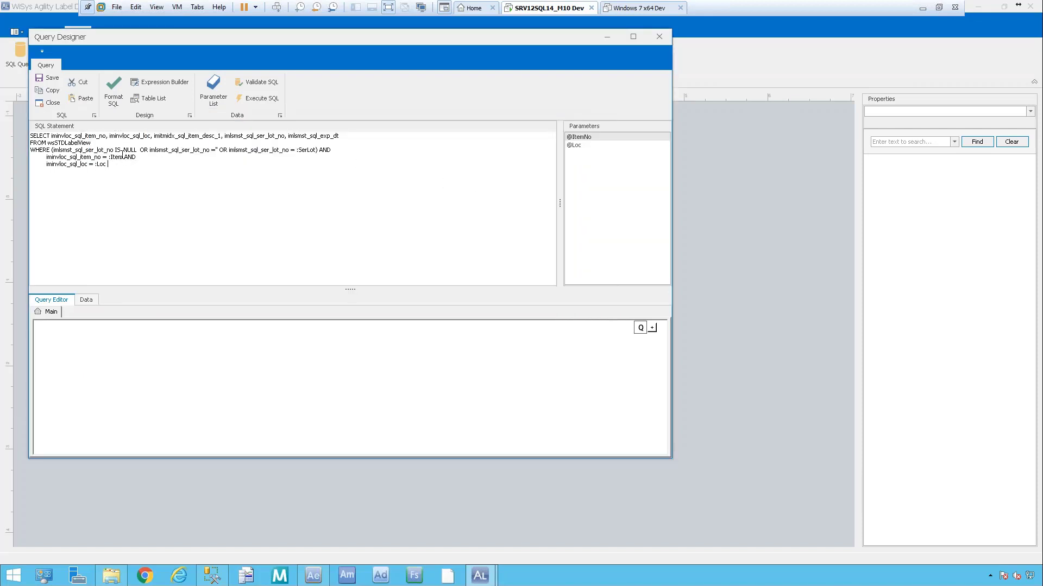
key(BackSpace)
key(BackSpace)
key(BackSpace)
key(BackSpace)
key(BackSpace)
double_click(587, 138)
click(118, 167)
Close the Query Designer, answer the Save Changes prompt, and return to the Home tools.
click(659, 36)
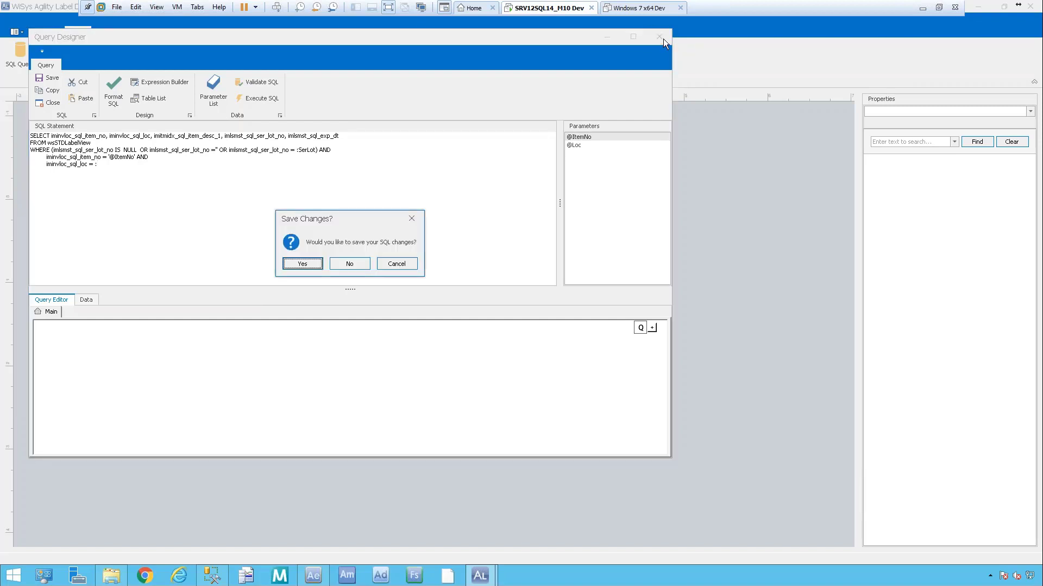
click(361, 265)
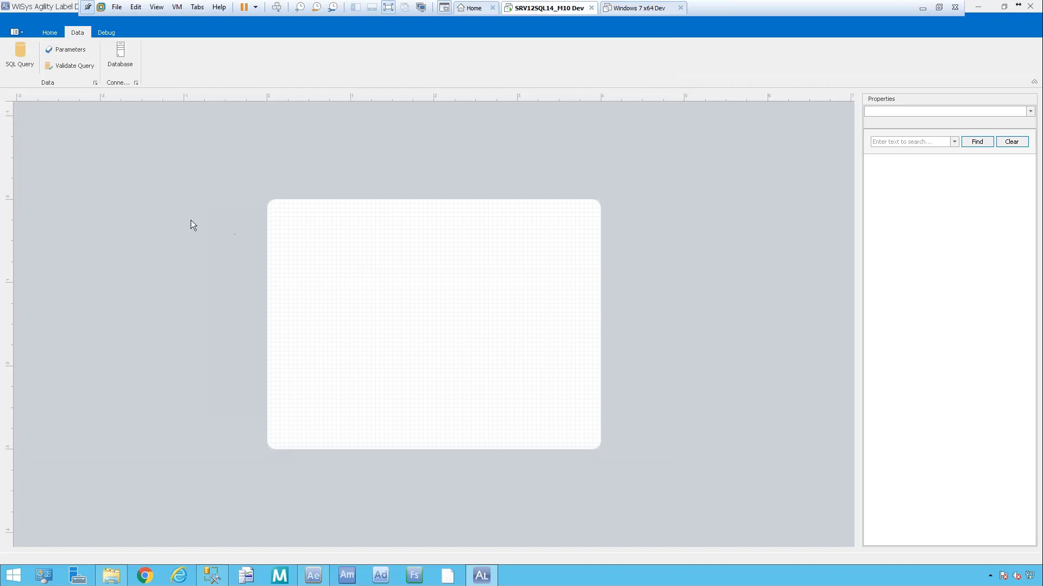
click(50, 33)
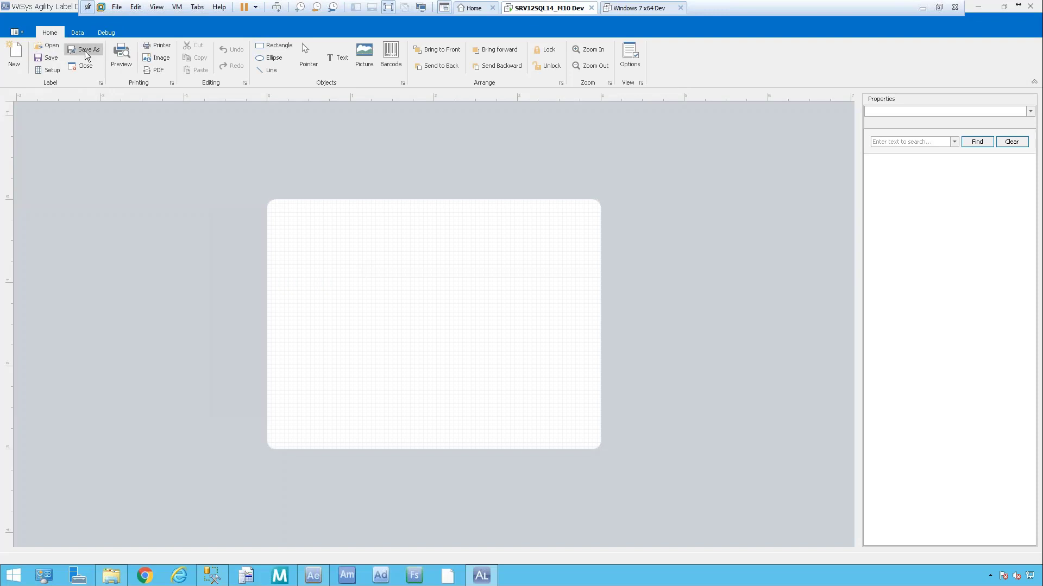
click(48, 45)
Discard the blank label, open TrainingStdLbl.wlb and bring up its SQL query.
click(529, 302)
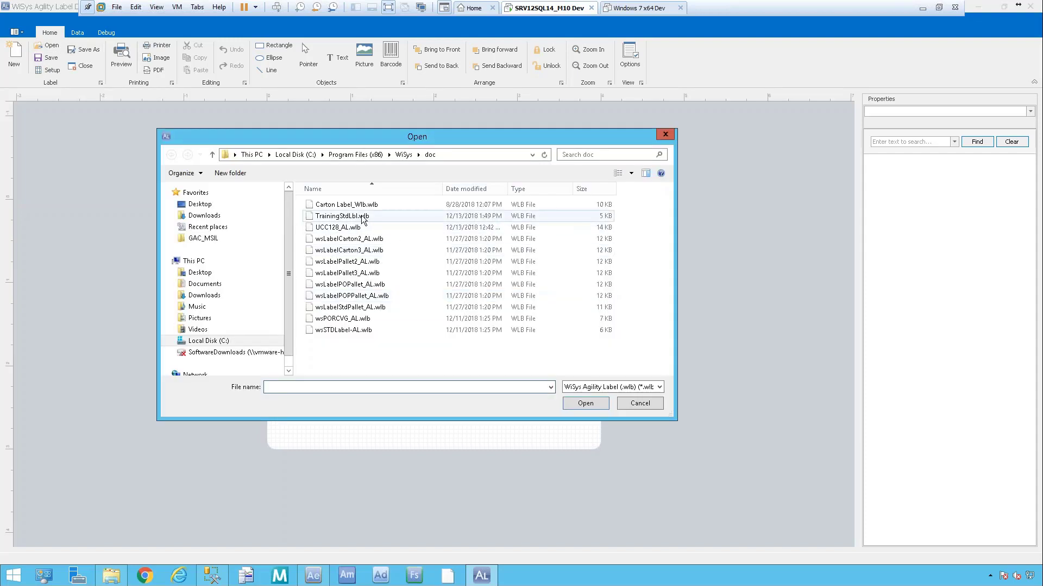
double_click(360, 216)
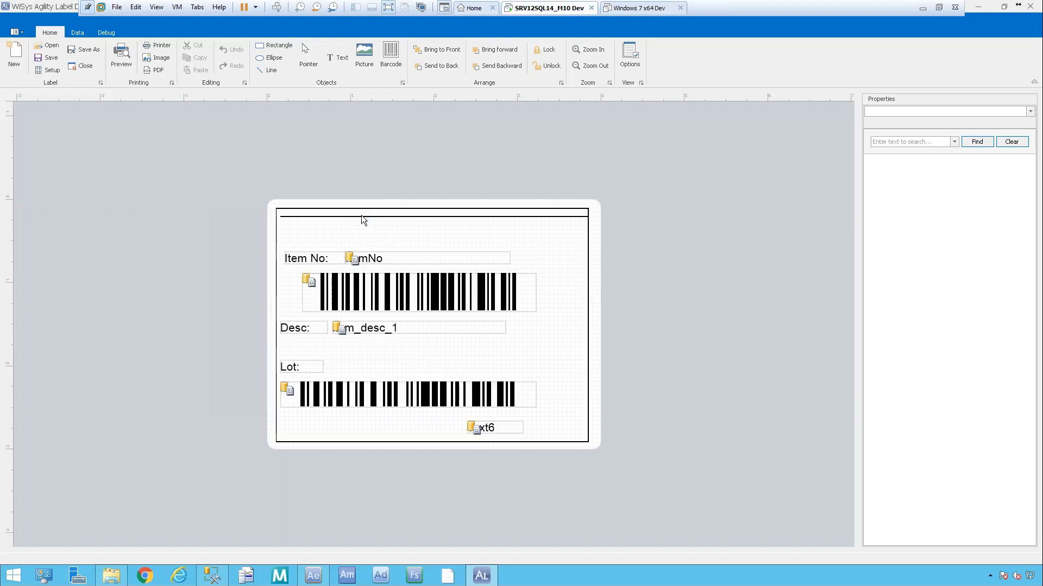
click(79, 33)
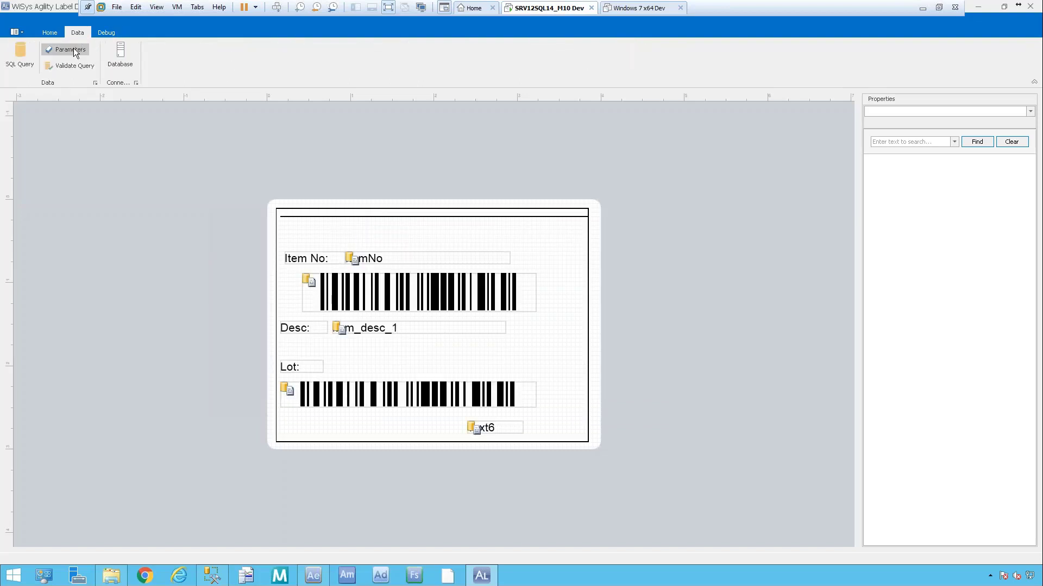
click(74, 52)
click(73, 49)
click(20, 55)
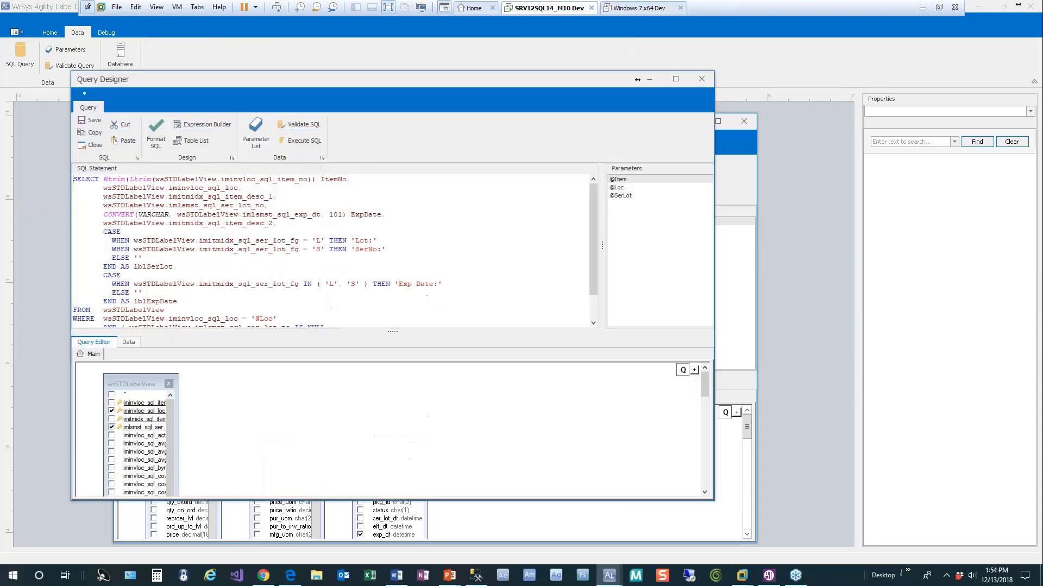
Review the lblSerLot and lblExpDate CASE blocks, then close the query designers.
drag(104, 232, 433, 266)
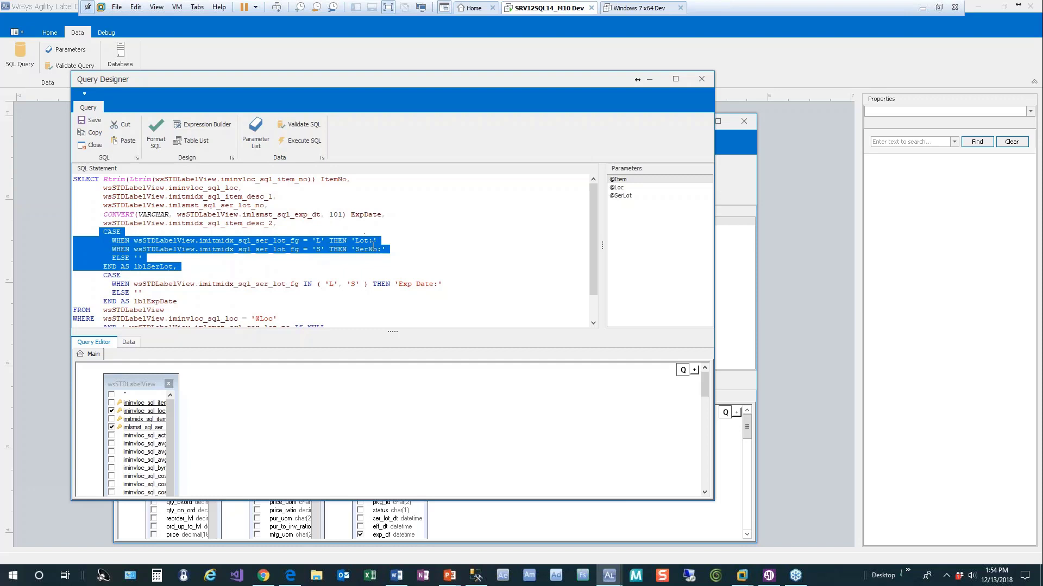
drag(103, 275, 230, 300)
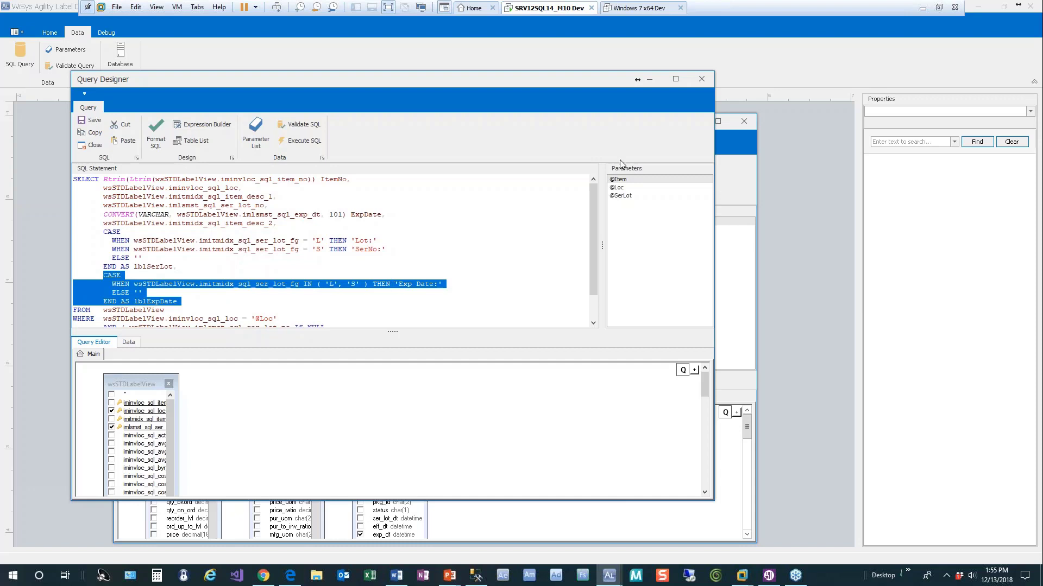
click(699, 80)
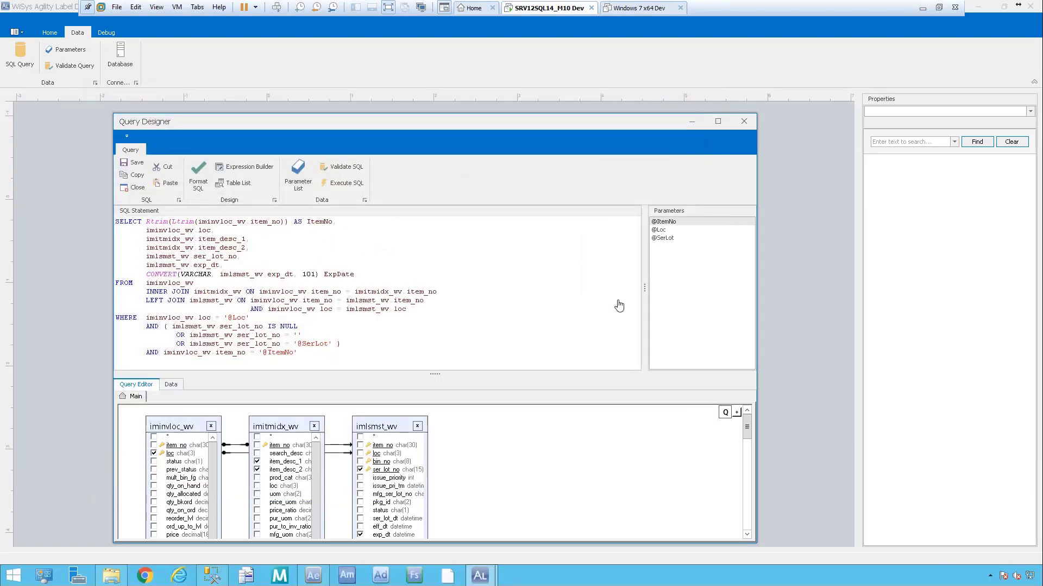
click(743, 121)
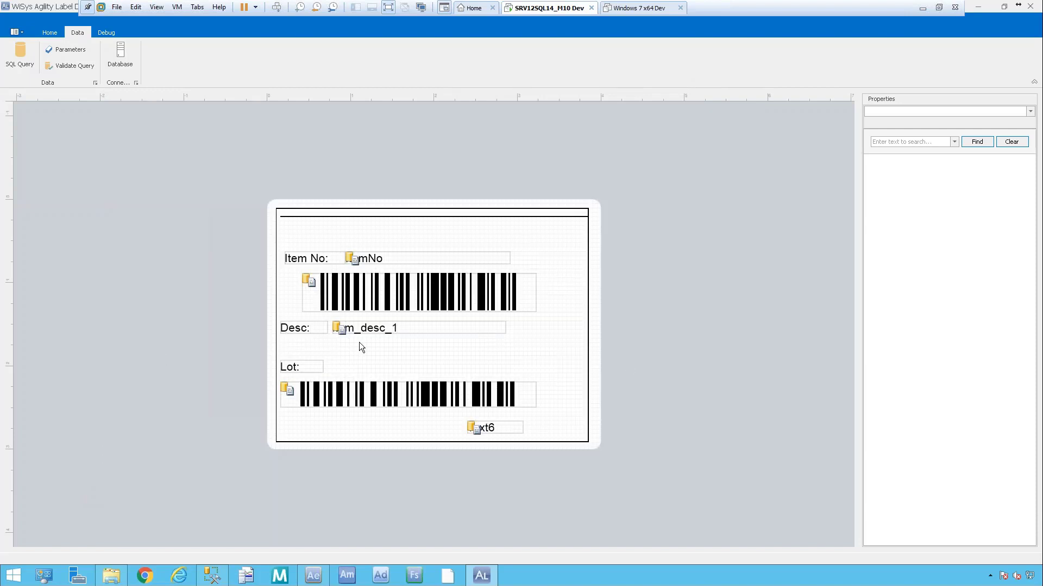
click(19, 54)
click(54, 34)
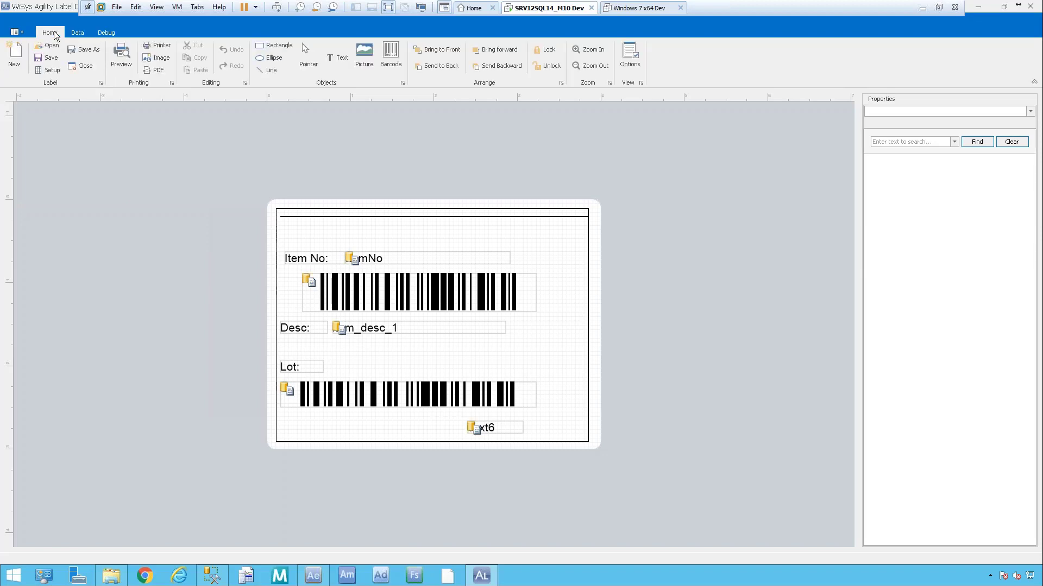
click(49, 46)
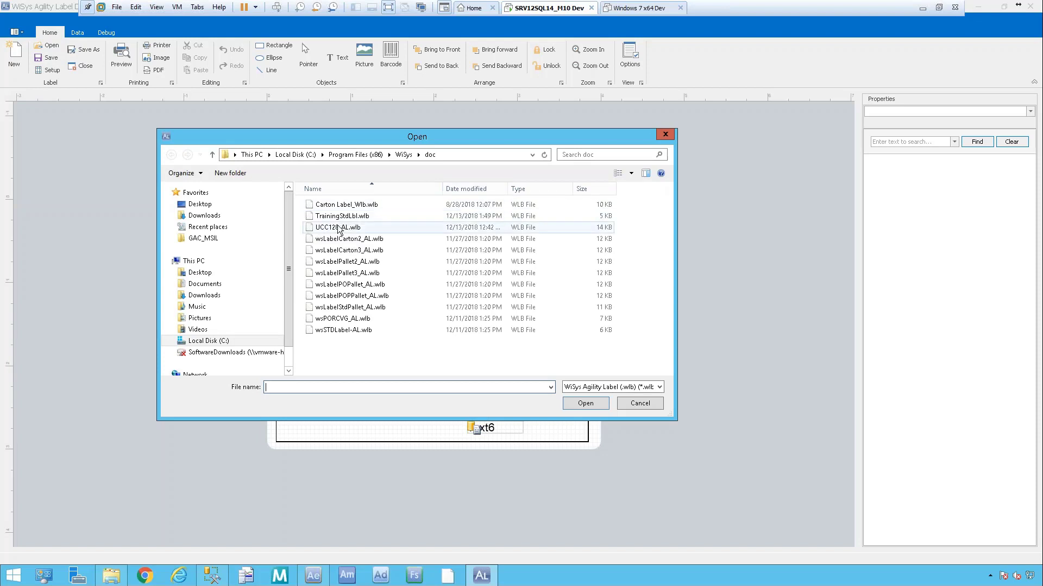
Open the UCC128_AL.wlb label from the doc folder.
click(386, 225)
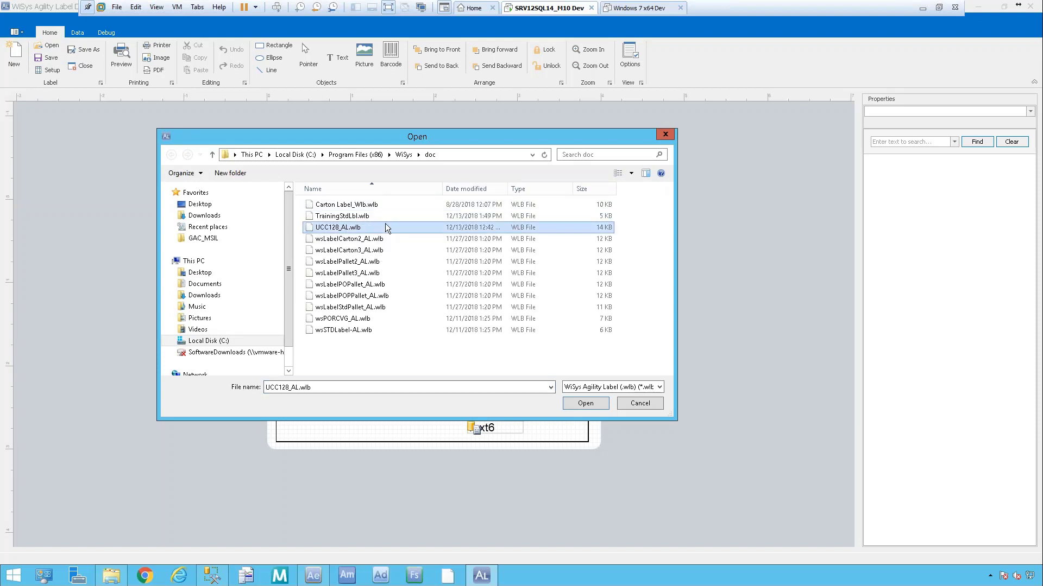
double_click(387, 226)
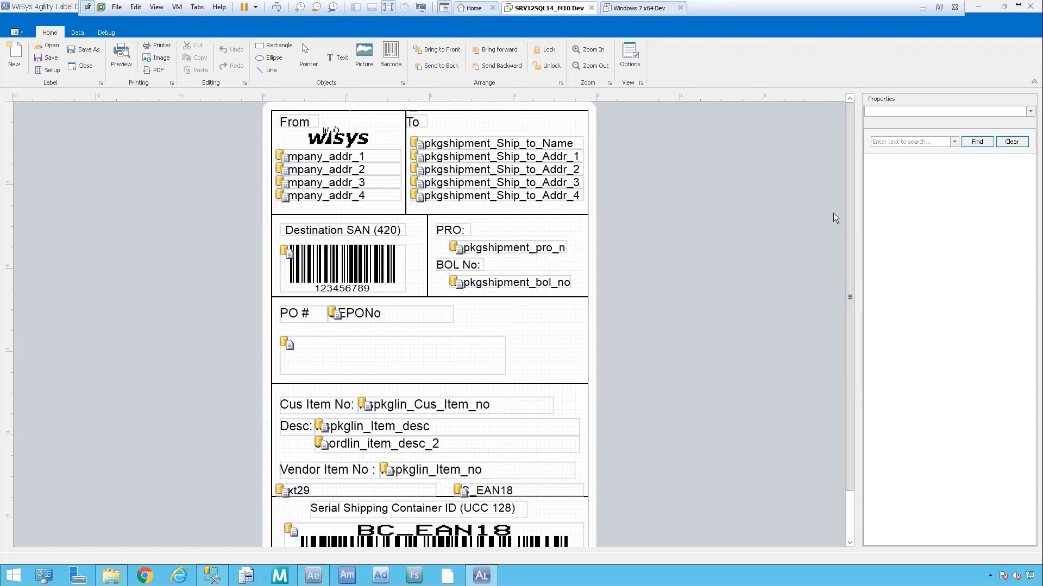
drag(847, 238, 850, 206)
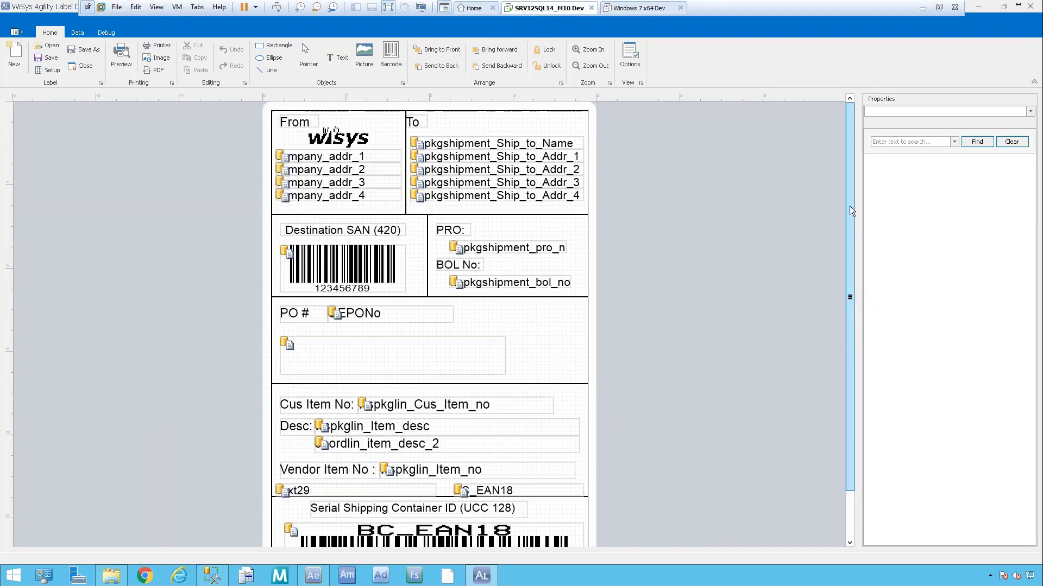
Reopen the UCC128 label from the WiSys Agility Labels folder instead.
click(38, 49)
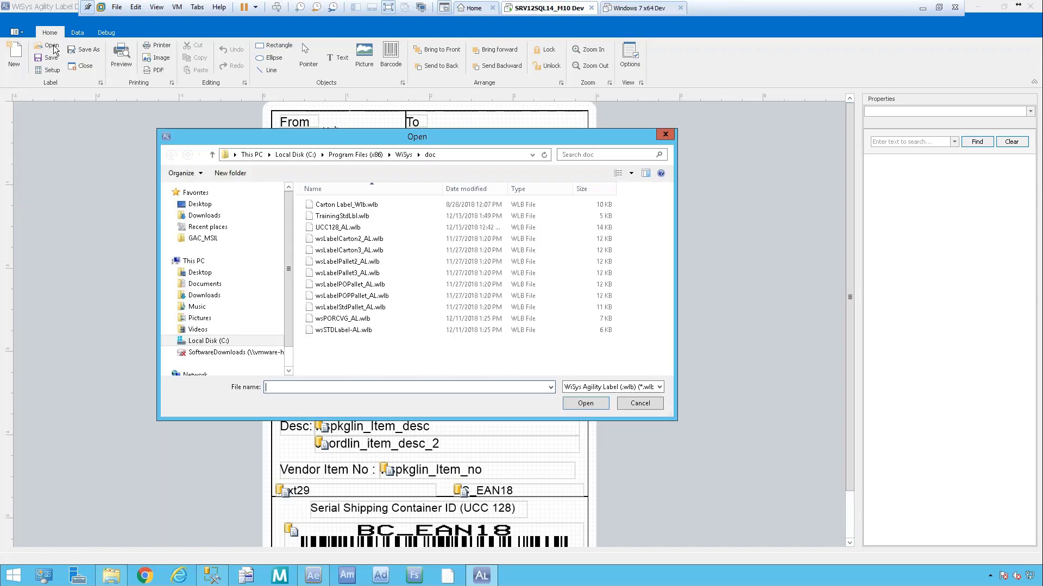
click(404, 154)
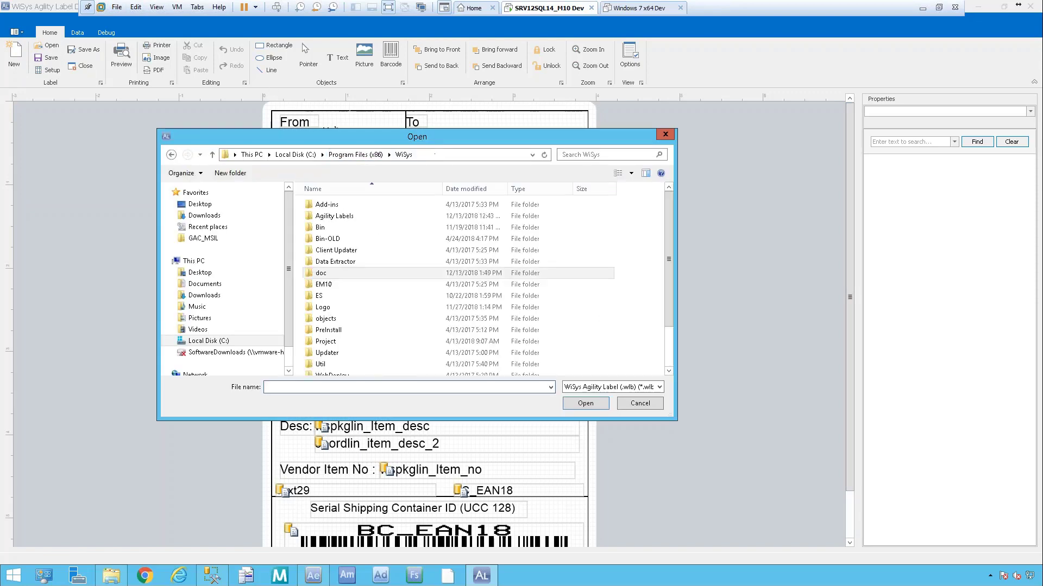
double_click(349, 216)
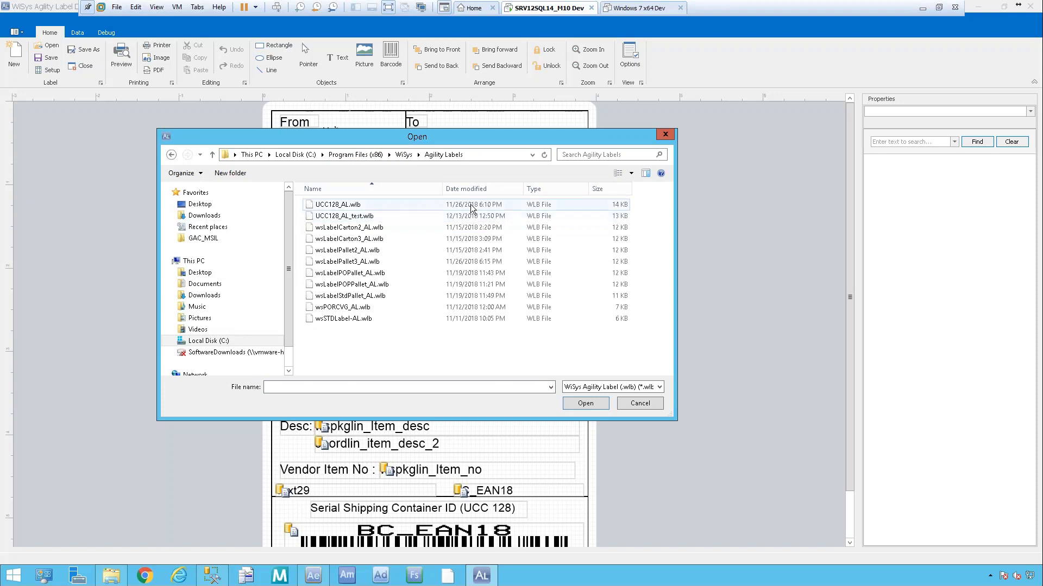
double_click(353, 217)
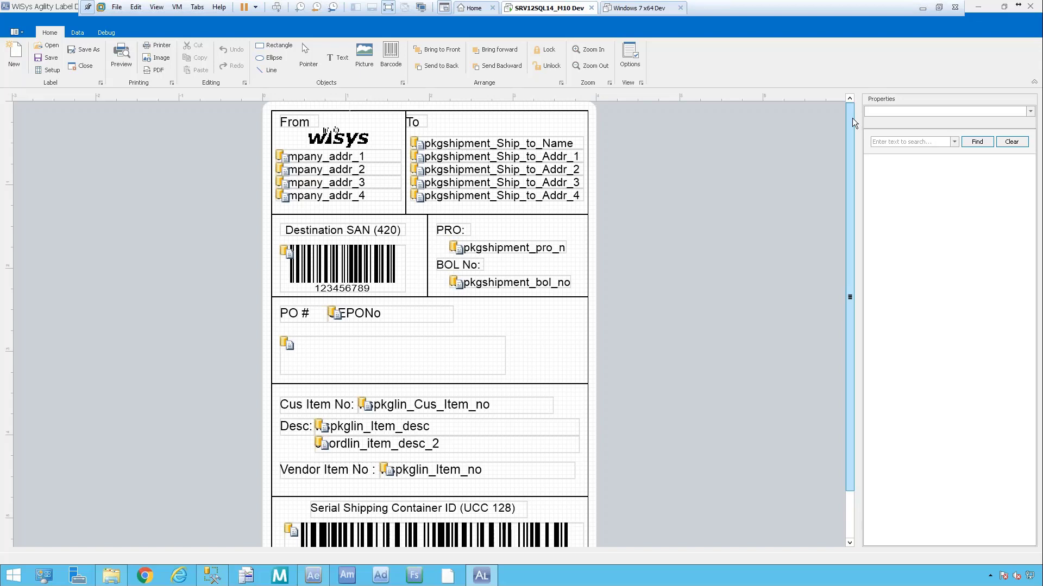
Show the bottom SSCC barcode's properties, then bring the WiSys online documentation alongside.
drag(852, 118, 839, 332)
click(407, 508)
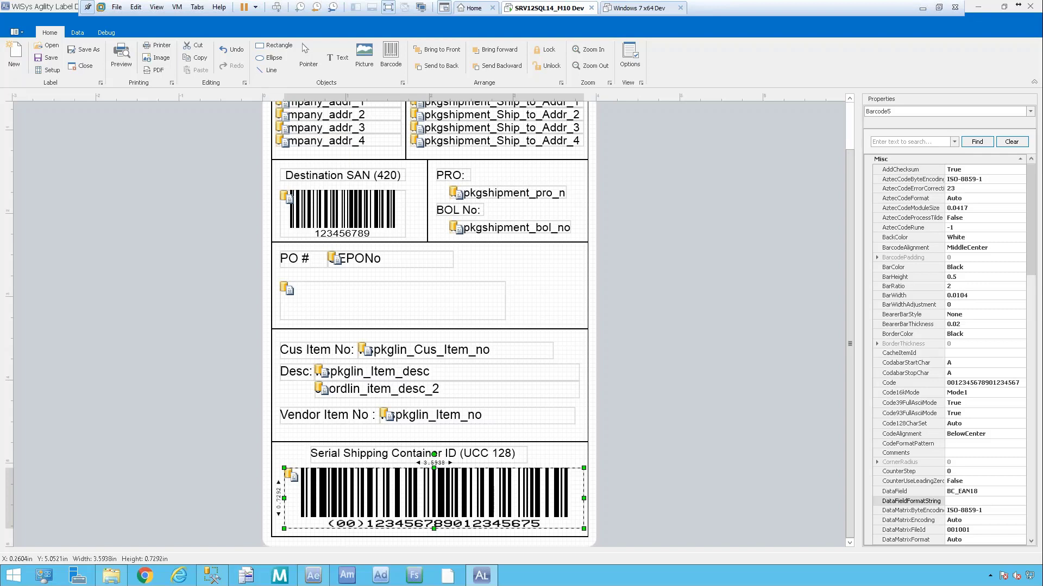
drag(1032, 220, 1031, 166)
drag(0, 17, 420, 22)
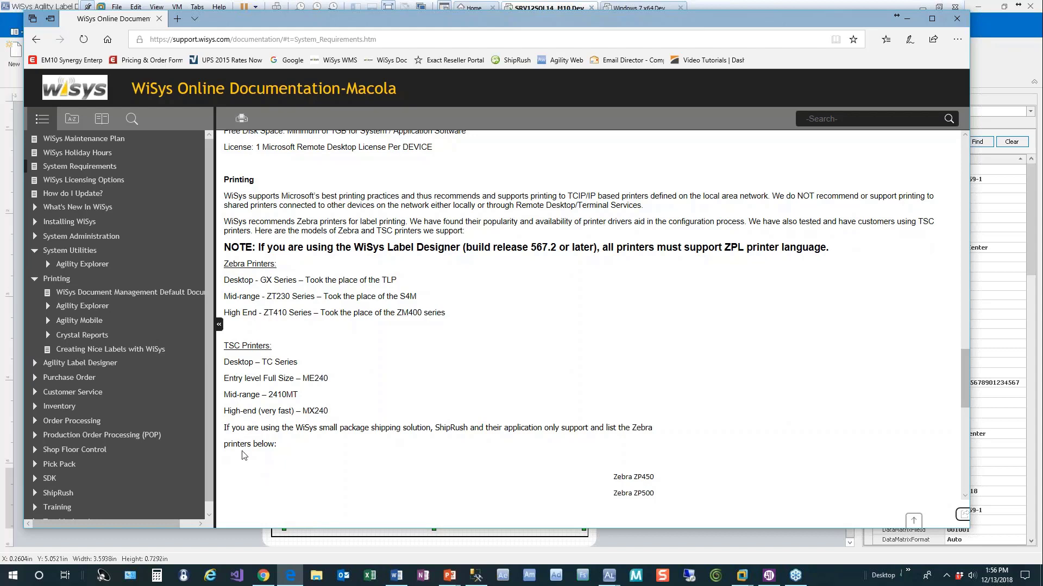
Go to the Agility Label Designer 'Creating Barcode Fonts' help page and follow its SSCC-18 link.
click(34, 364)
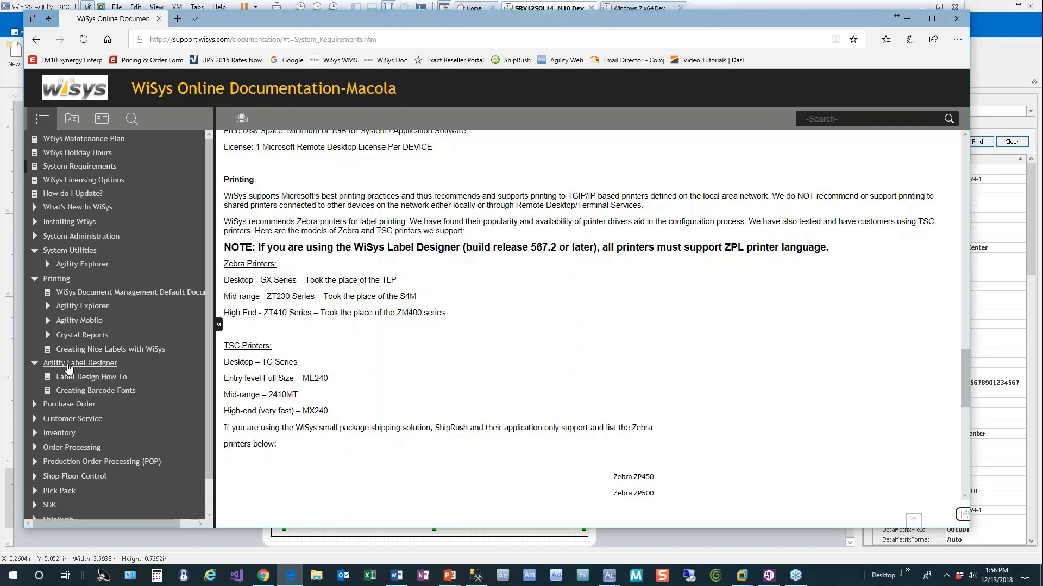
click(126, 392)
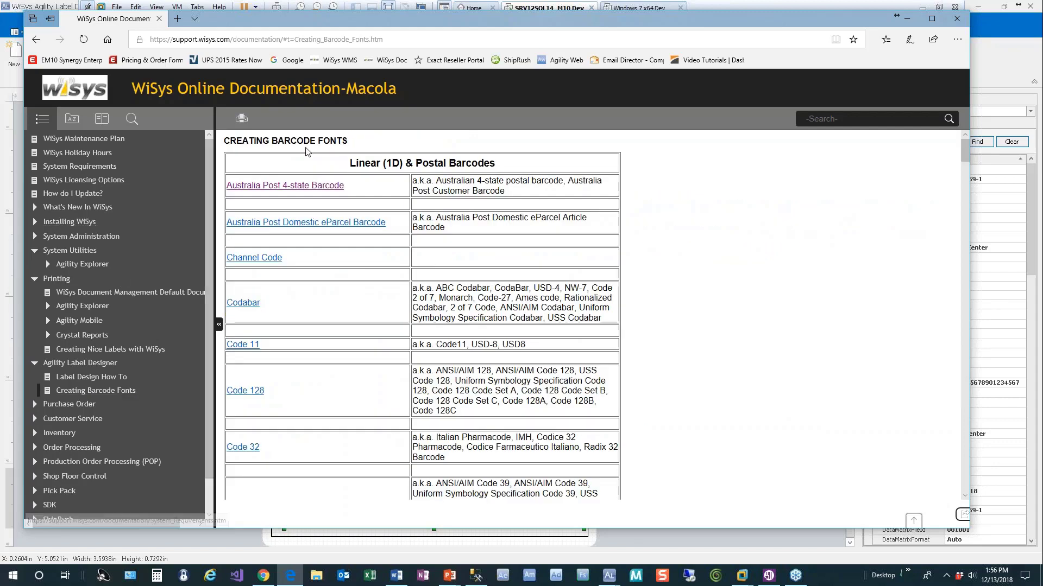
scroll(385, 316, down, 3)
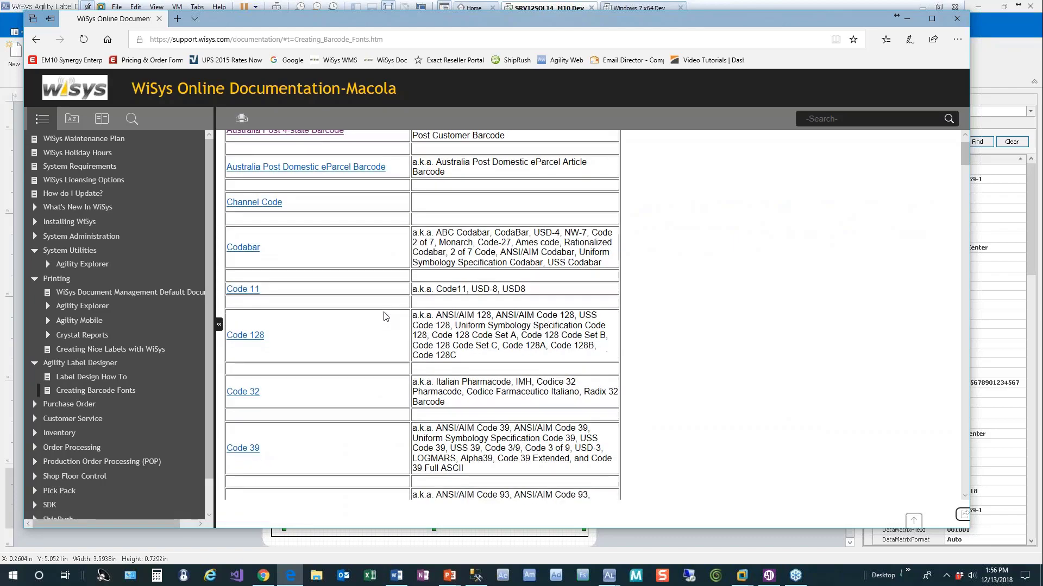
scroll(385, 317, down, 20)
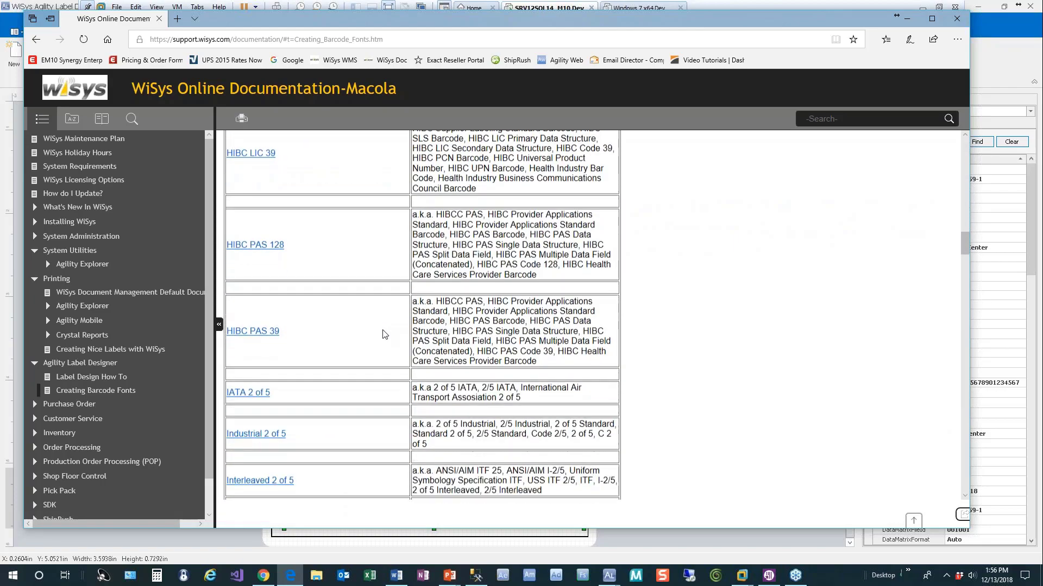
scroll(385, 334, down, 20)
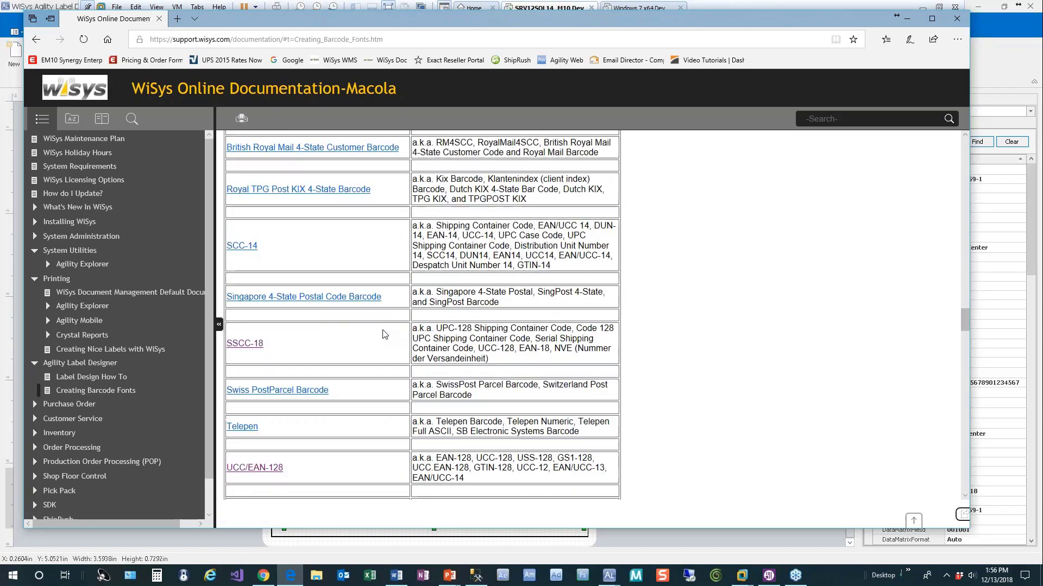
scroll(385, 333, up, 7)
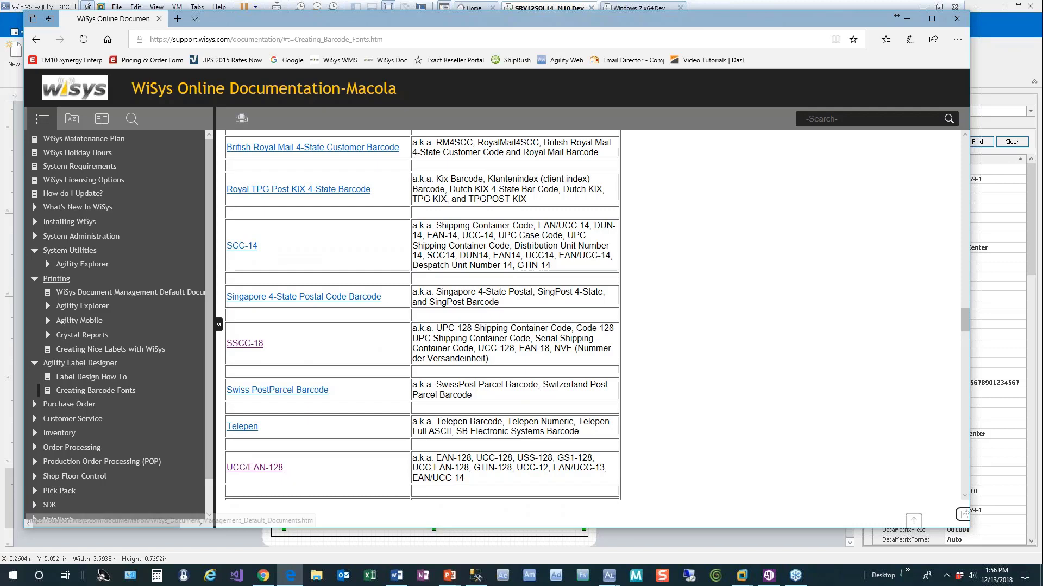
click(240, 349)
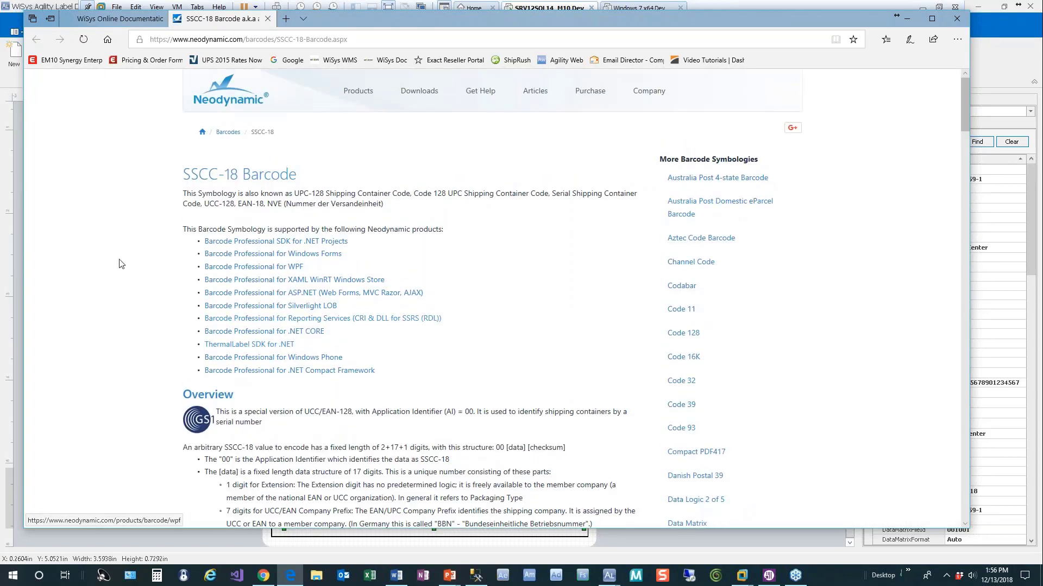
Scroll Neodynamic's SSCC-18 page down to the 'How to create SSCC-18 barcodes' steps.
scroll(139, 291, down, 10)
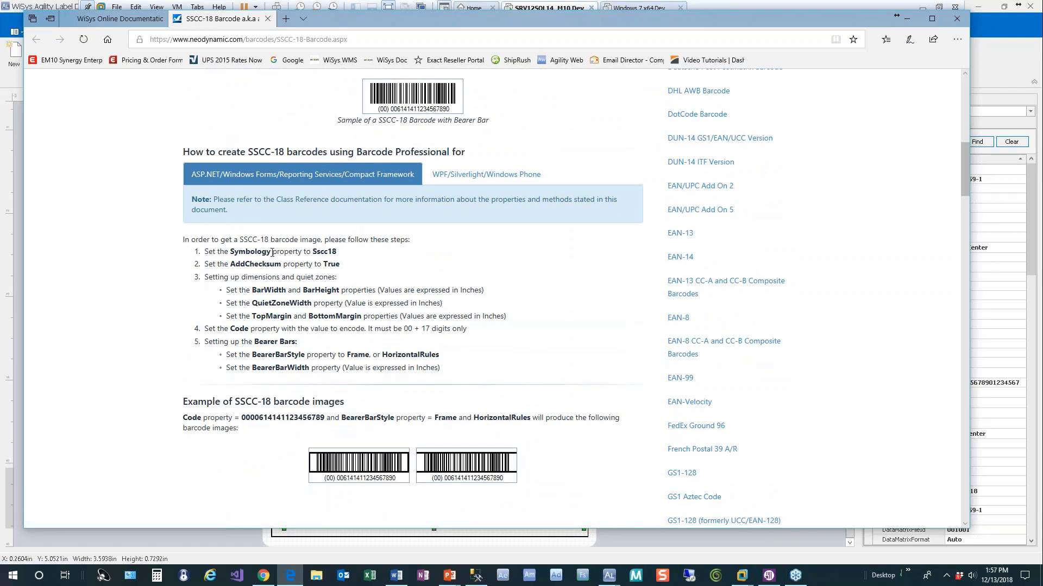
Confirm the UCC 128 barcode's Symbology is Sscc18 and AddChecksum is True, checking against the SSCC-18 guide.
click(1031, 251)
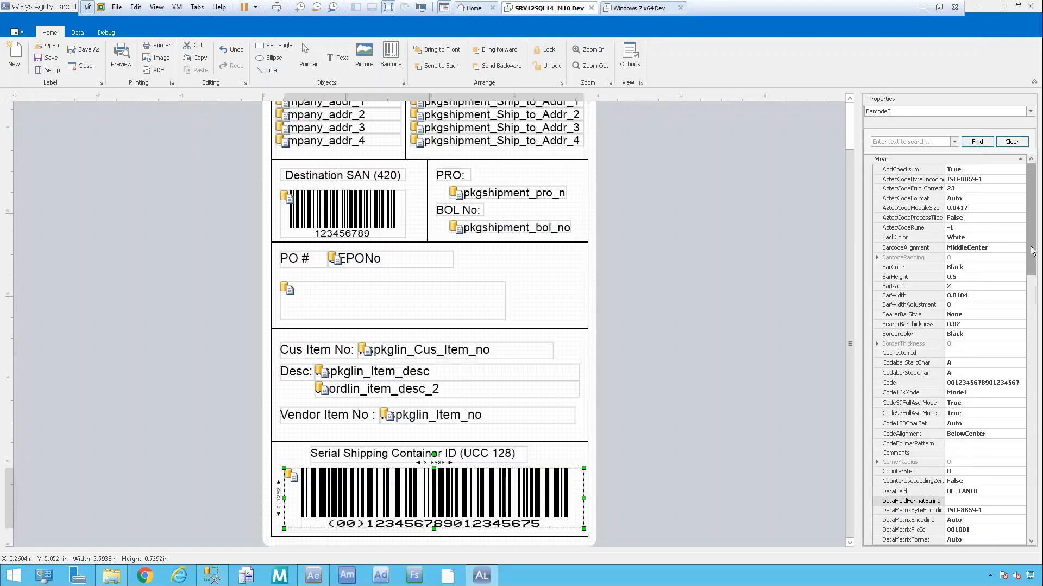
drag(1032, 251, 1031, 511)
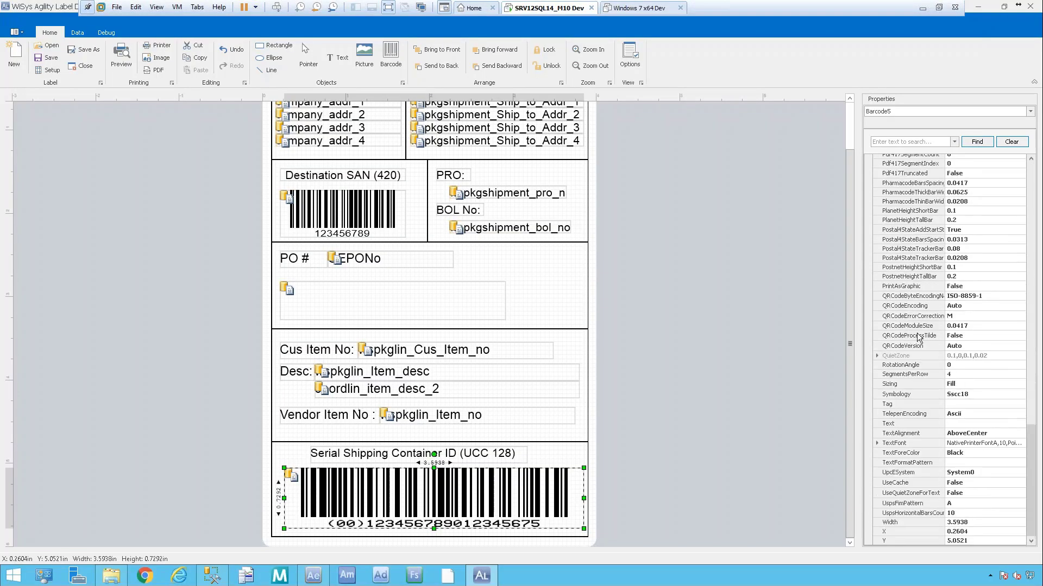
click(986, 395)
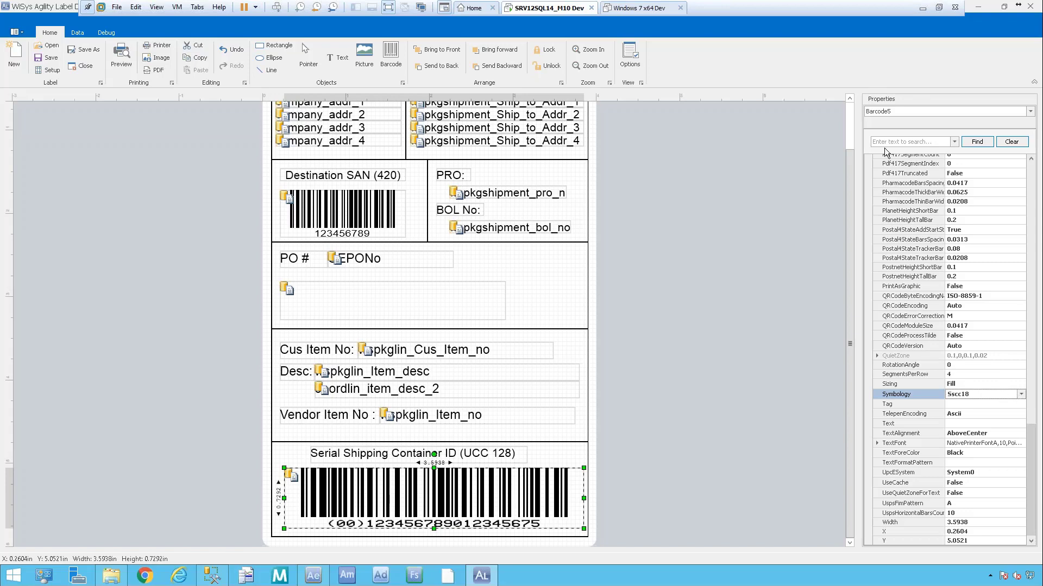
drag(1030, 429, 1024, 133)
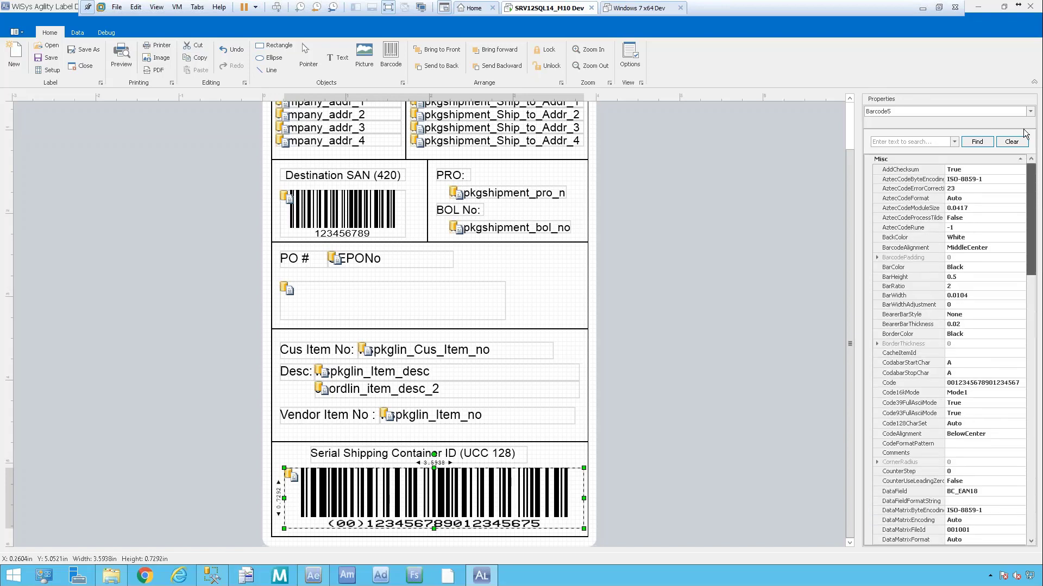
click(939, 139)
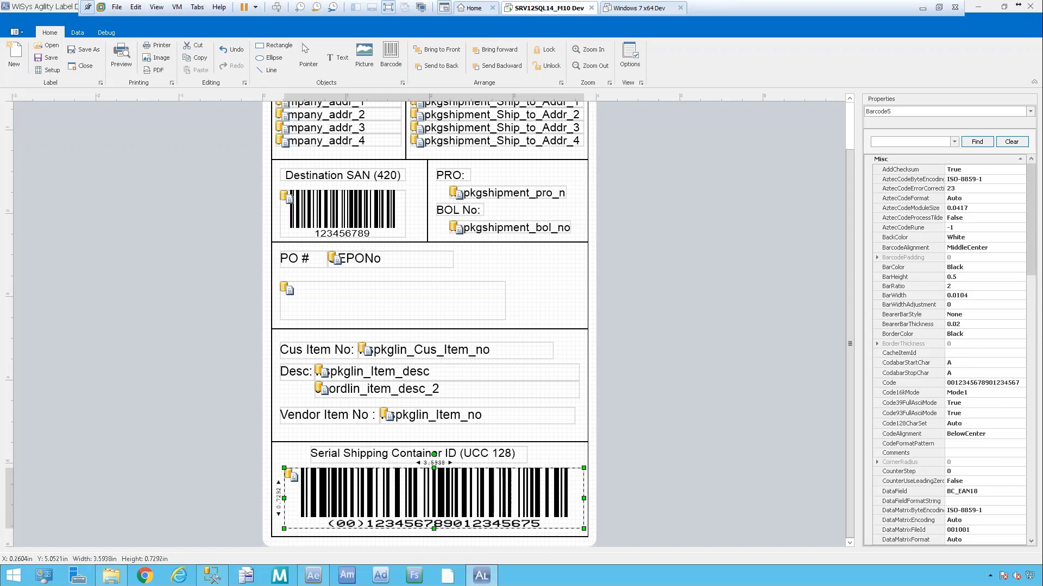
key(alt+Tab)
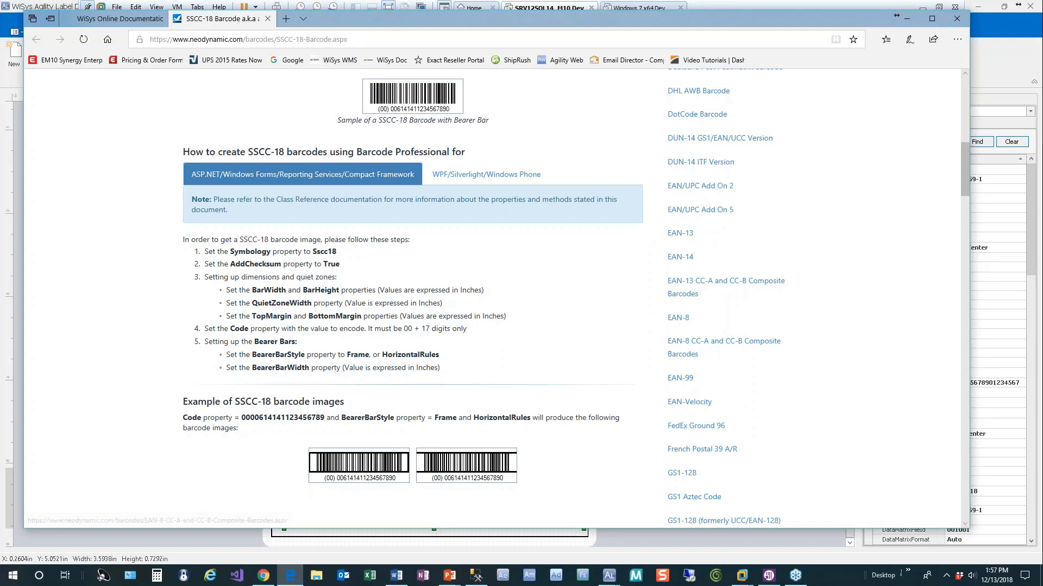
click(1032, 278)
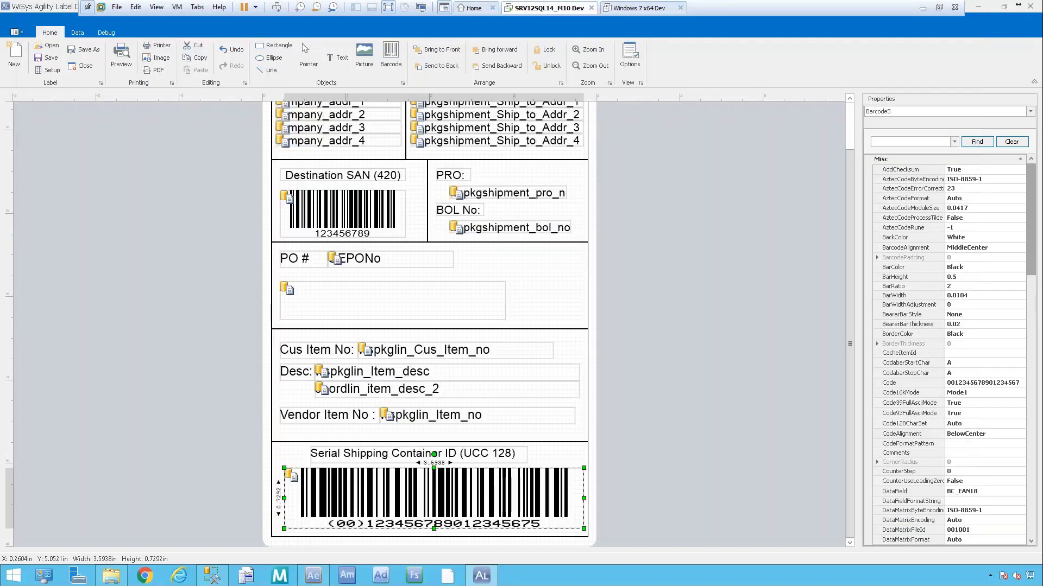
click(986, 170)
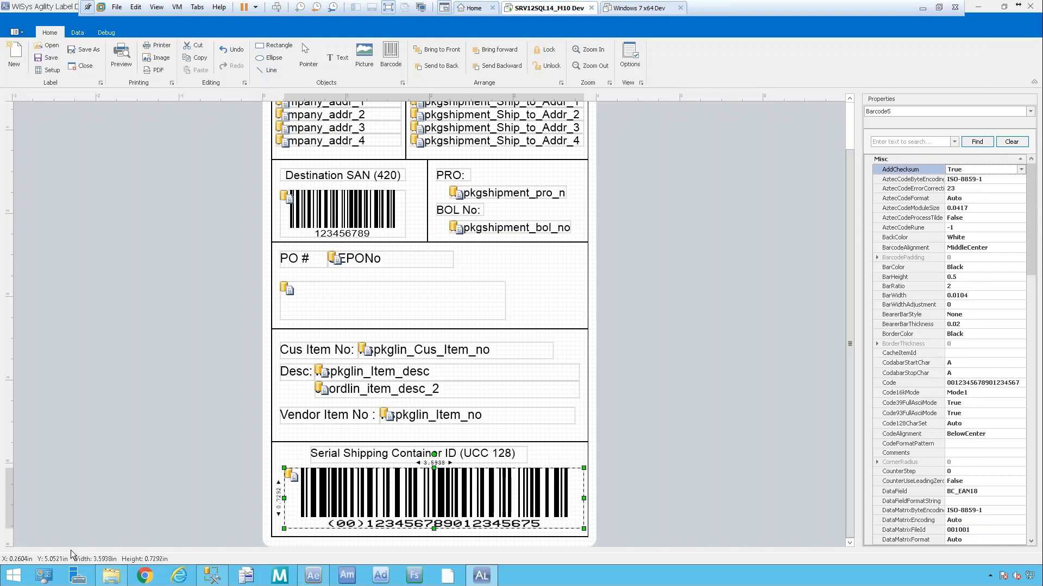
Filter the properties by 'barw' to confirm BarWidth 0.0104, clear the filter, and return to the SSCC-18 guide.
key(alt+Tab)
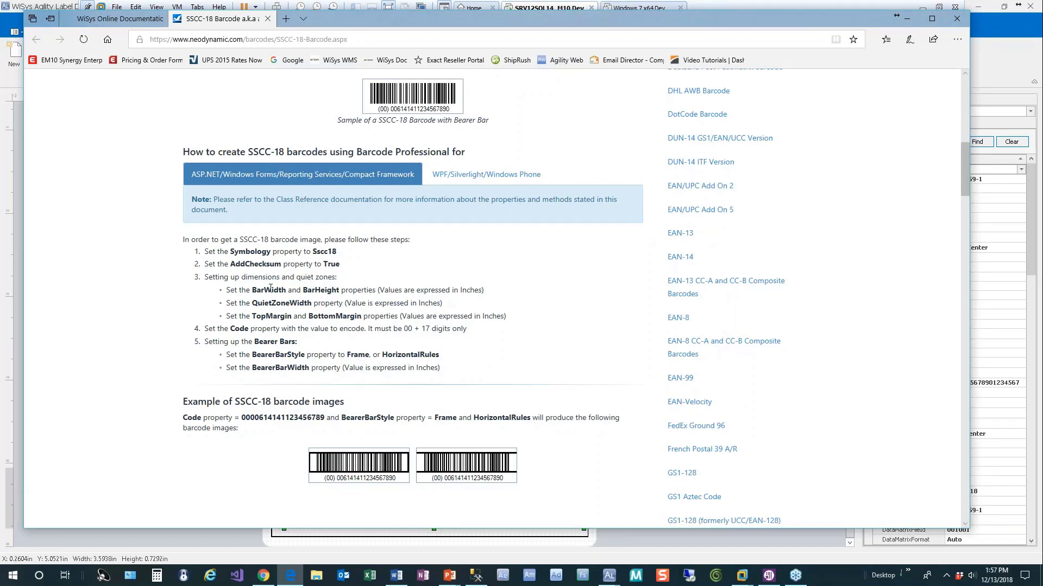
click(1034, 191)
click(901, 144)
text(bar)
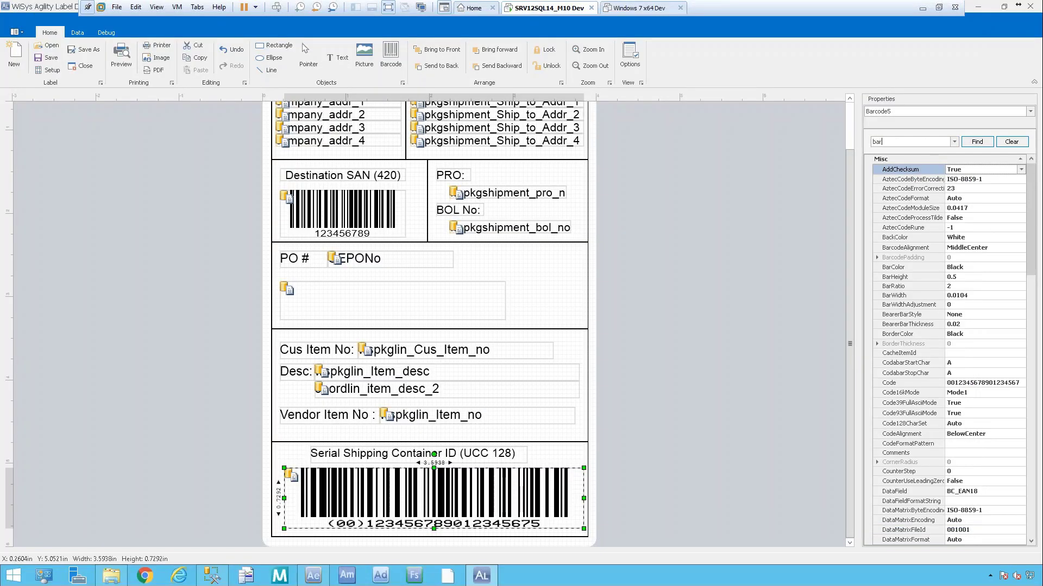
text(w)
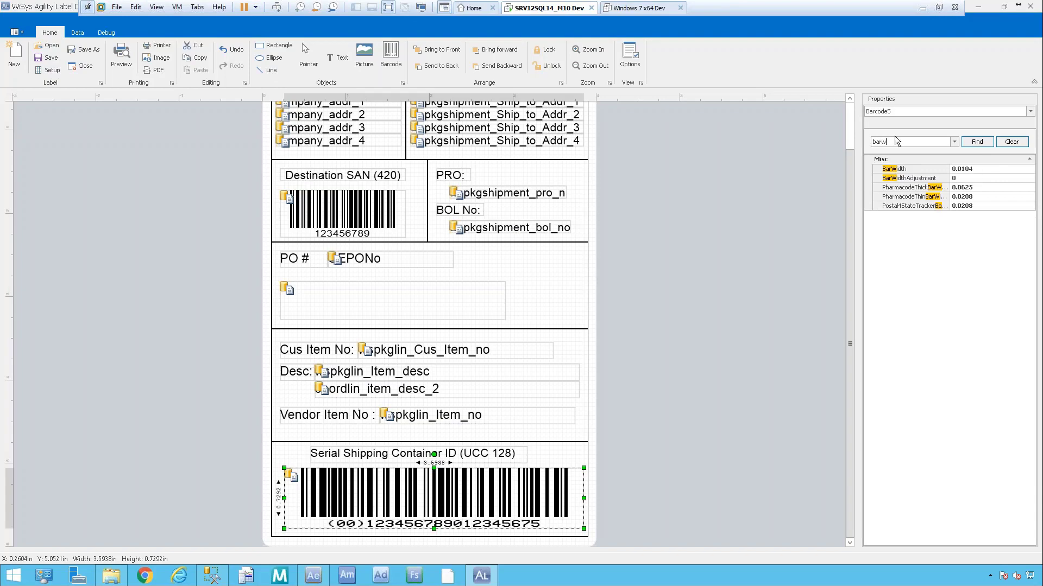
click(1008, 144)
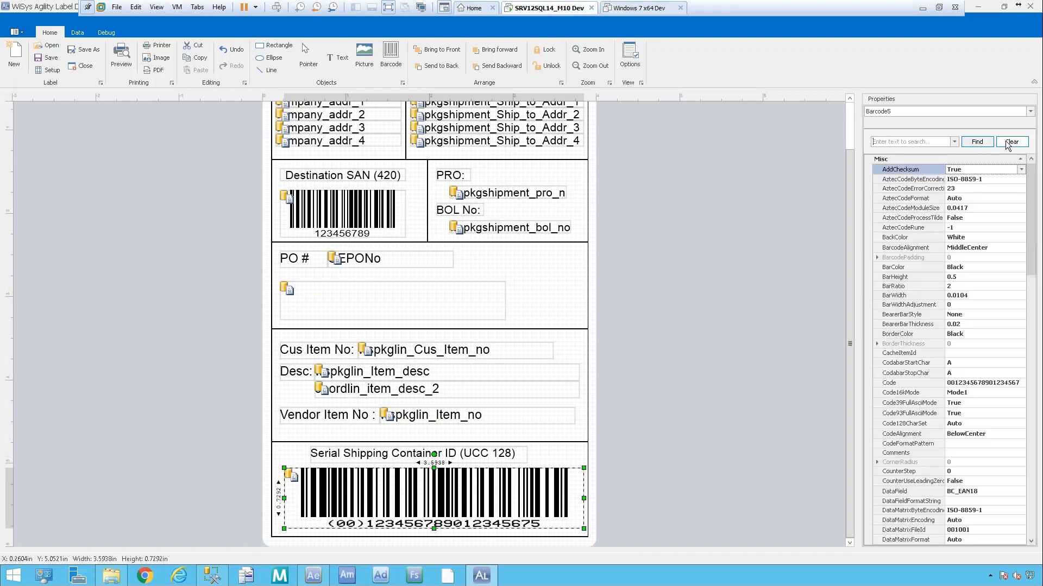
drag(1034, 239, 1009, 141)
key(alt+Tab)
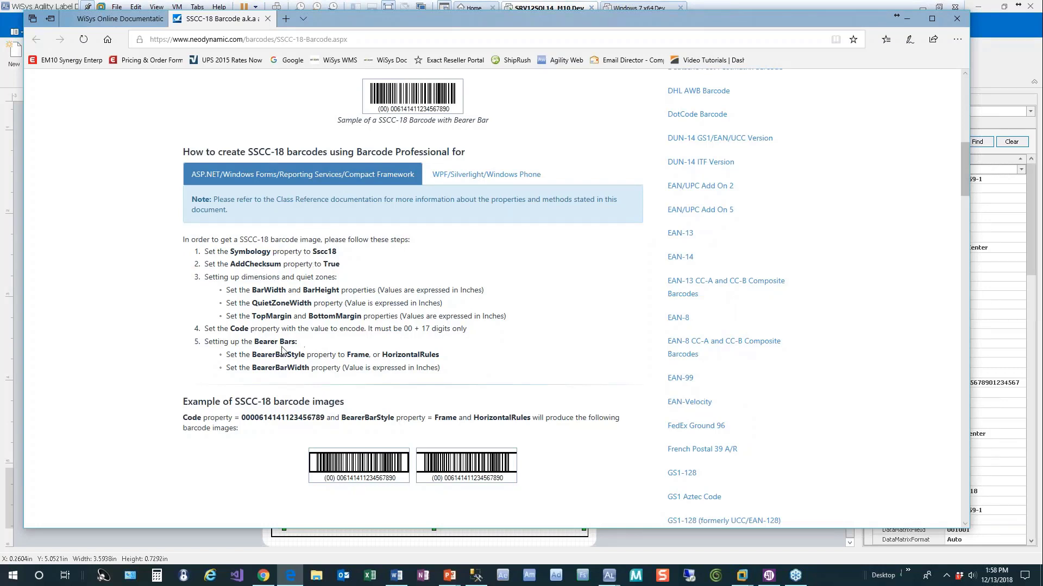
Highlight the Bearer Bars setup steps and review the WiSys barcode fonts documentation.
drag(205, 342, 521, 370)
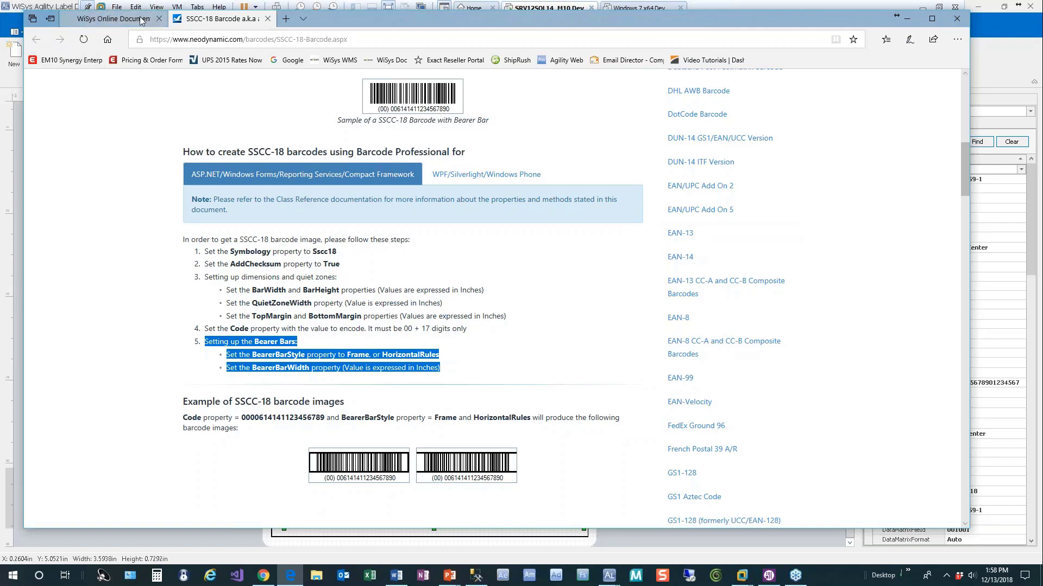
click(119, 19)
scroll(446, 390, up, 15)
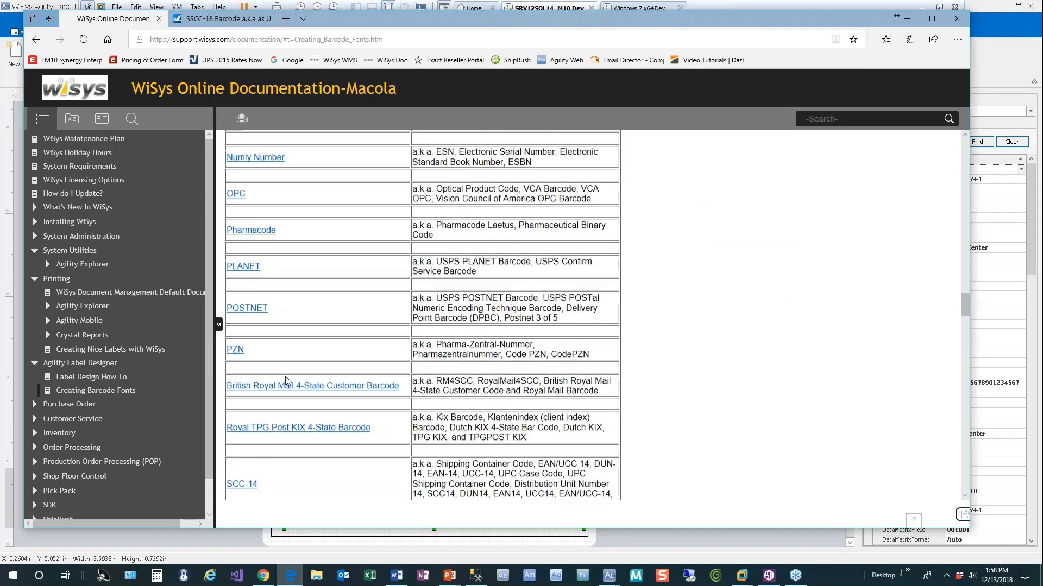
scroll(287, 381, up, 15)
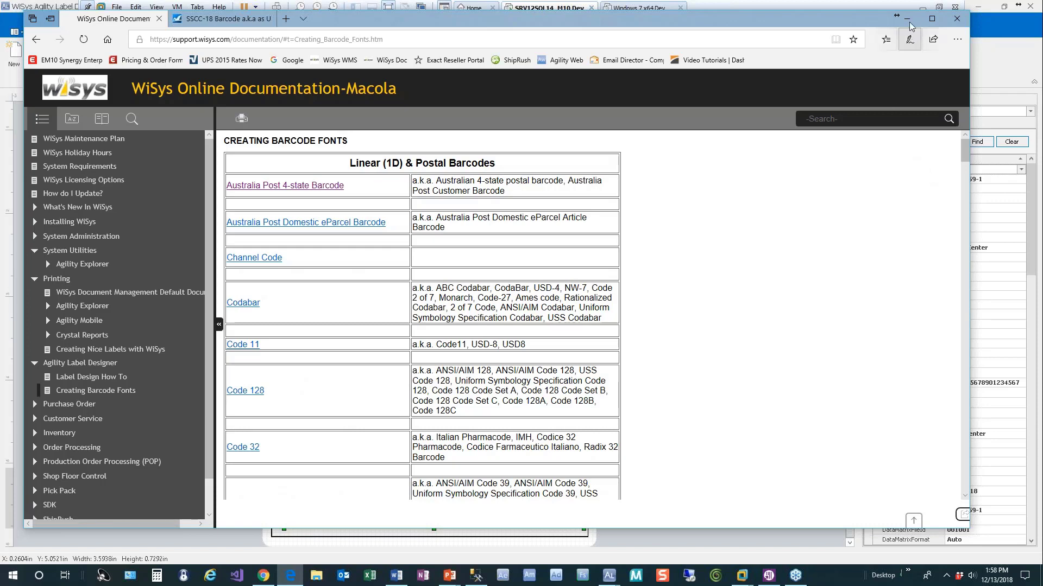
Go back to the SSCC-18 page, then minimize Edge to show the UCC 128 label.
click(910, 22)
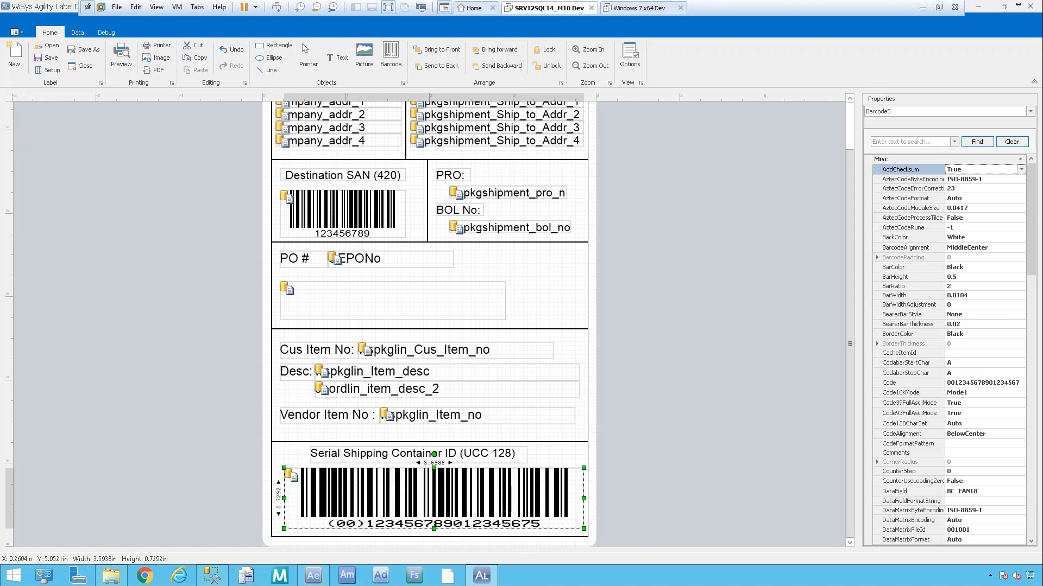
key(alt+Tab)
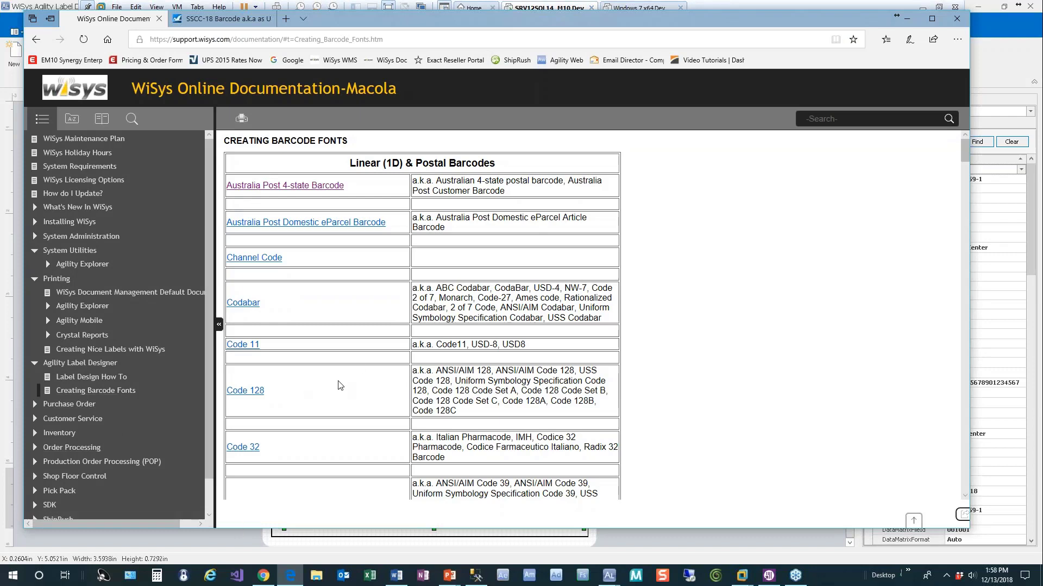
click(222, 19)
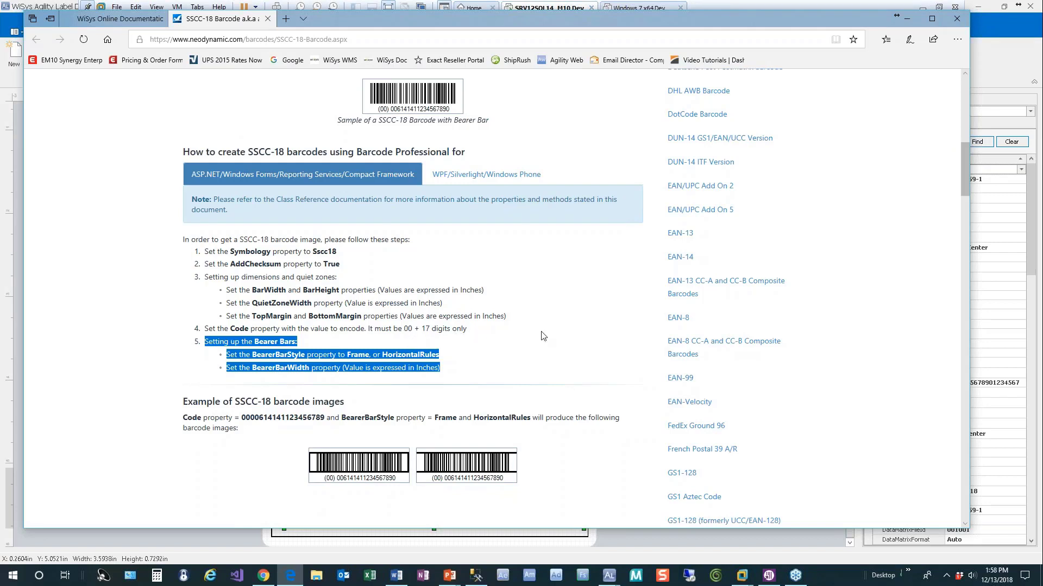
click(748, 546)
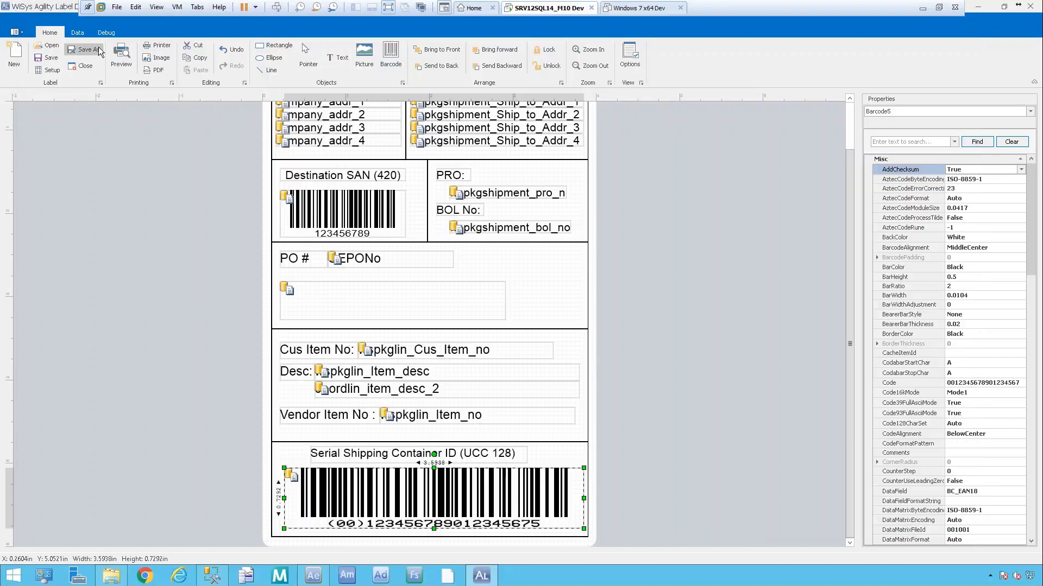
click(82, 33)
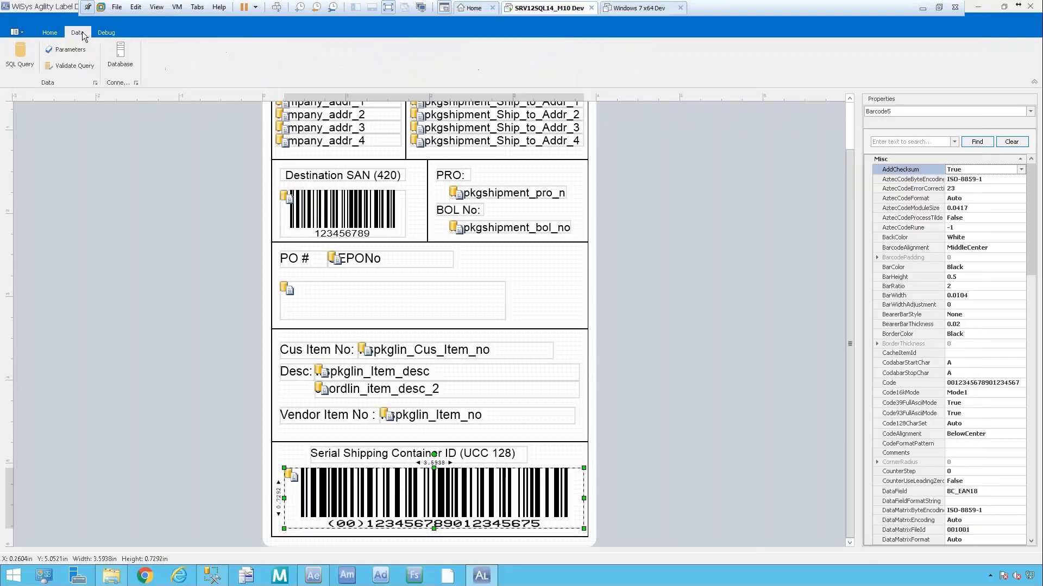
click(18, 58)
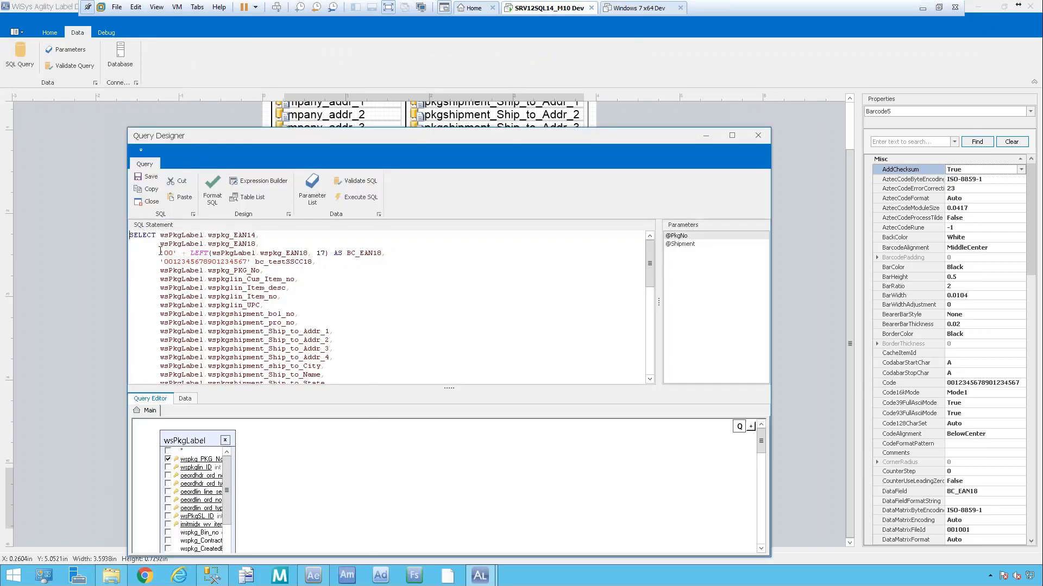
double_click(324, 254)
key(alt+Tab)
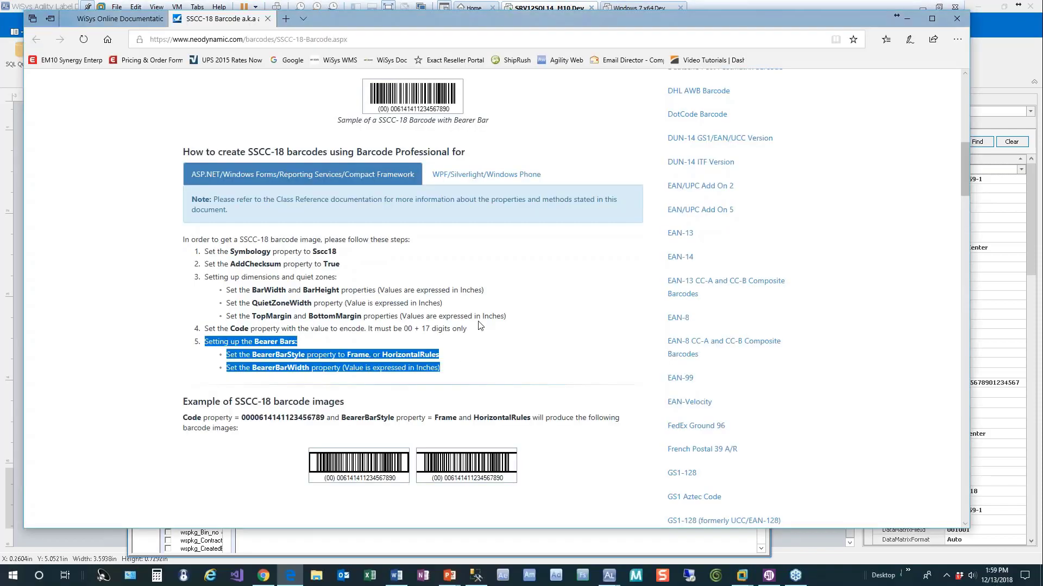
click(907, 19)
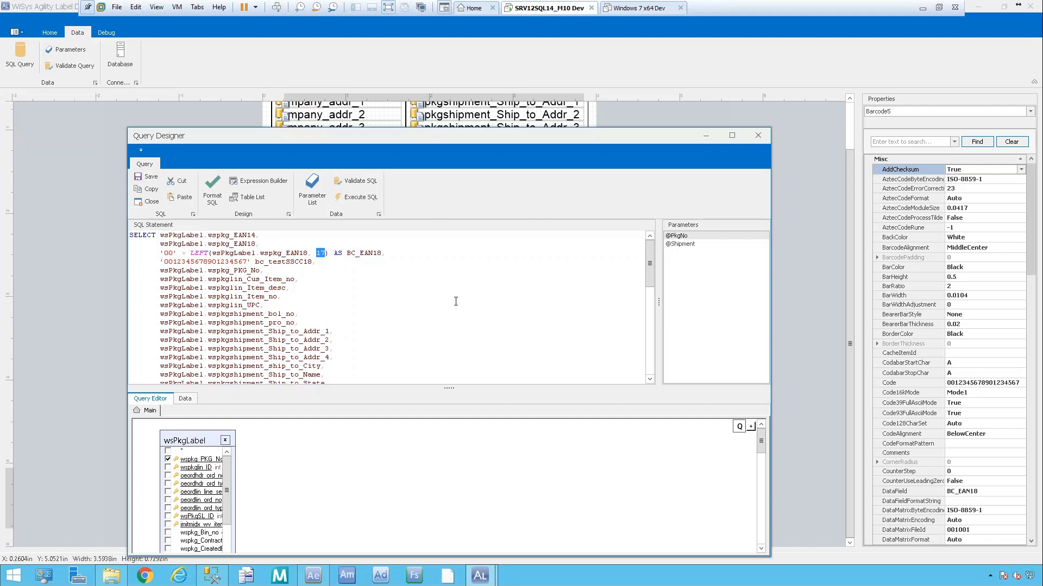
click(757, 135)
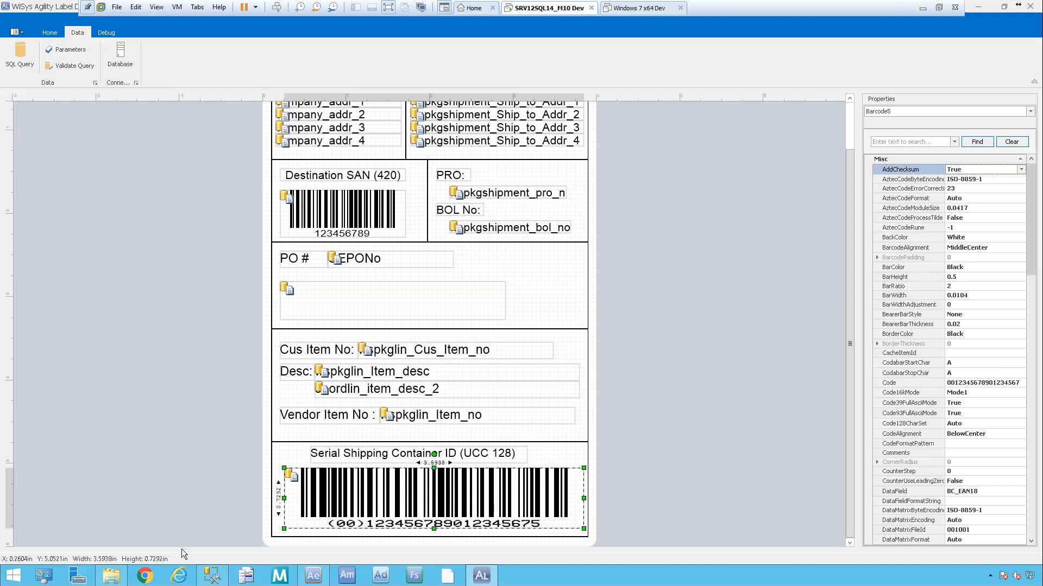
Set the Explorer Document Import source folder to C:\Program Files (x86)\WiSys\doc.
click(324, 575)
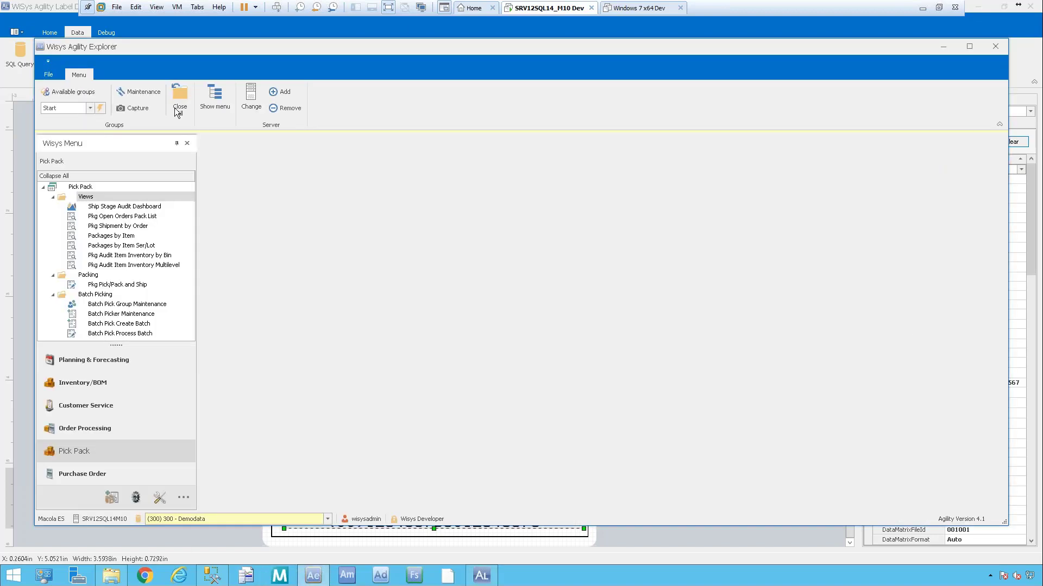
click(48, 74)
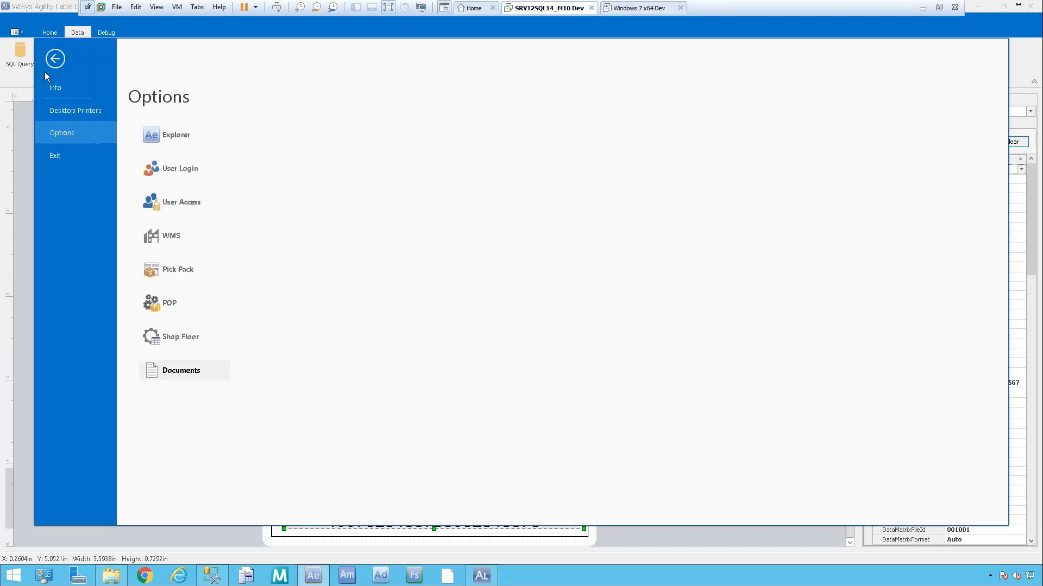
click(190, 370)
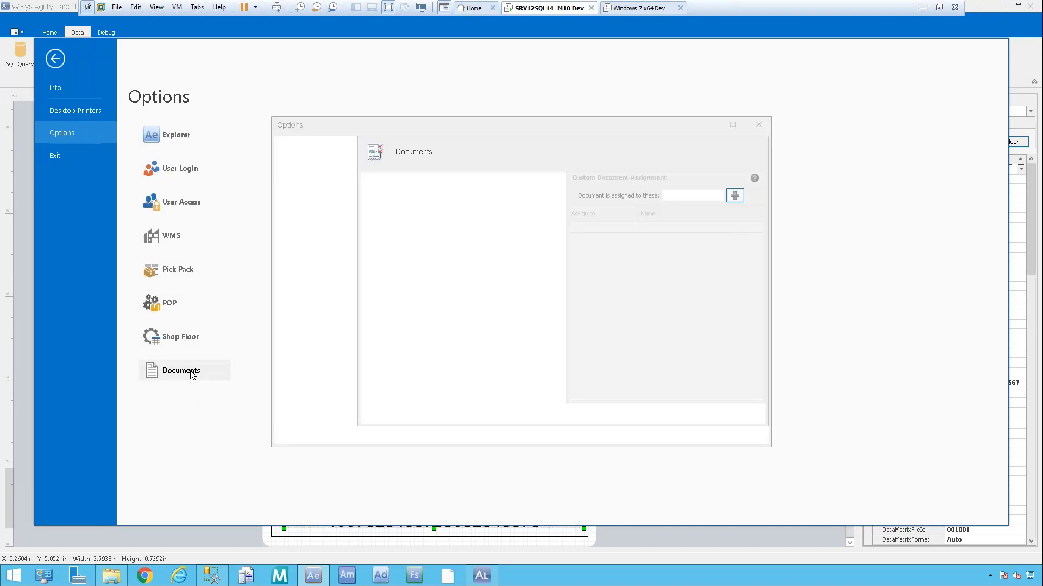
click(333, 157)
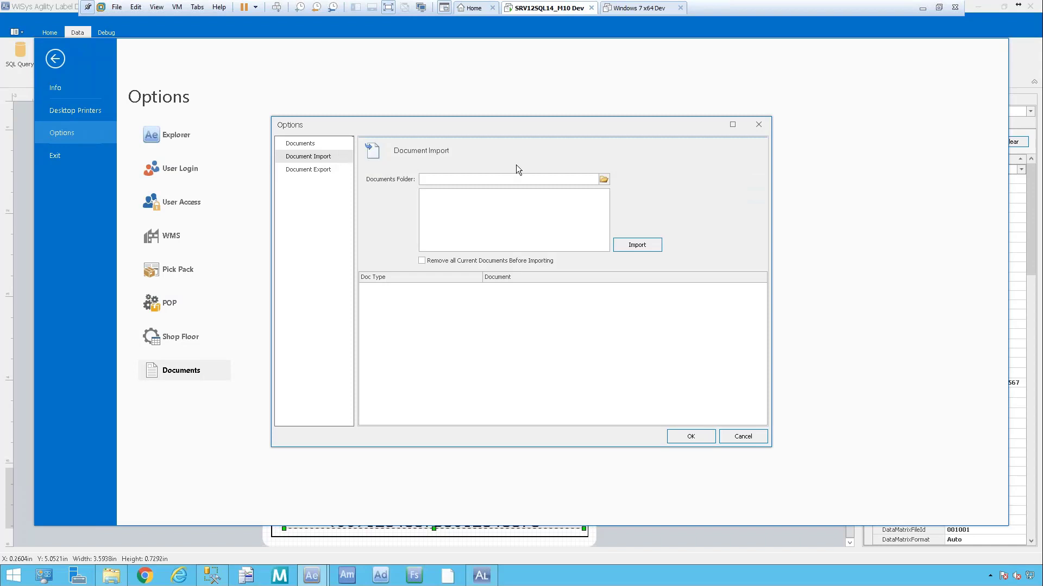
click(604, 179)
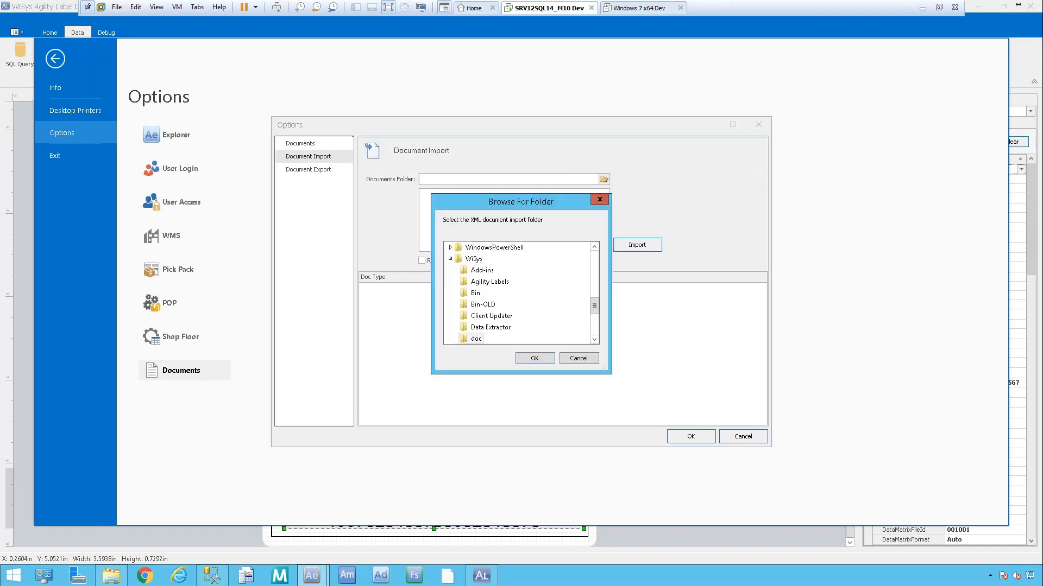
click(476, 339)
click(534, 358)
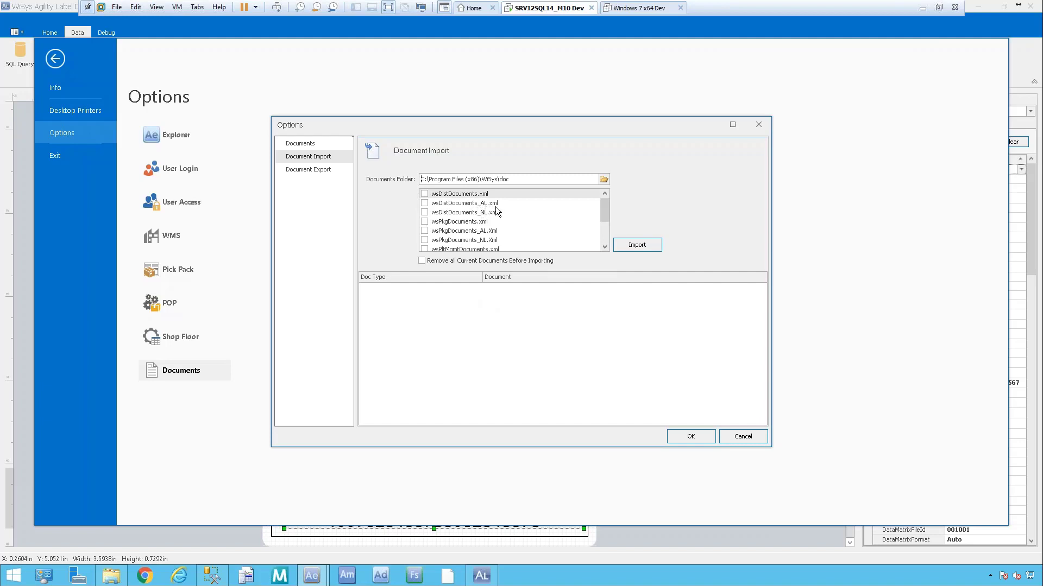
Include wsDistDocuments_AL.xml and wsPkgDocuments_AL.Xml, close the options, and minimize Explorer.
click(425, 204)
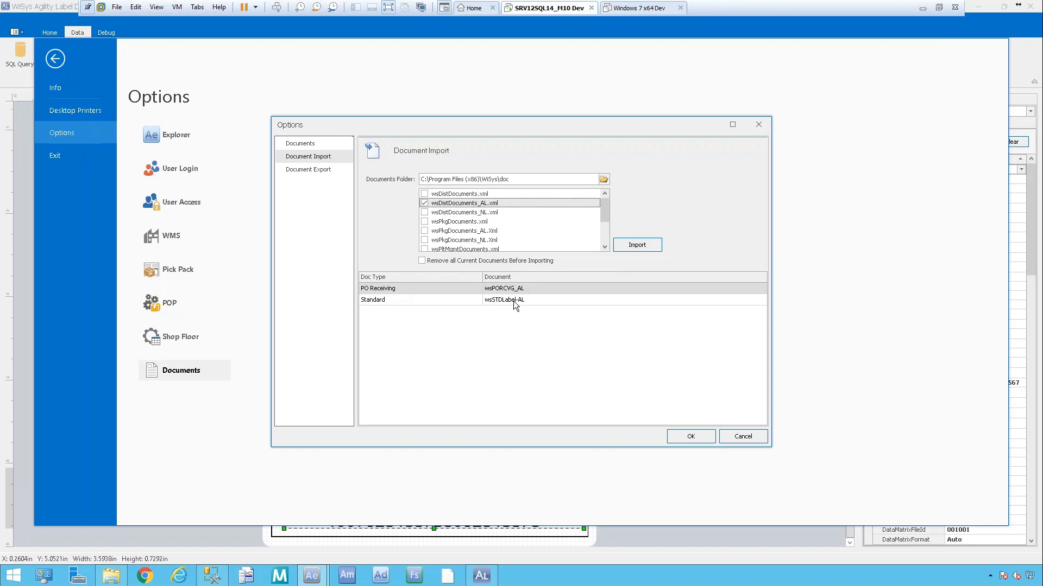
click(424, 230)
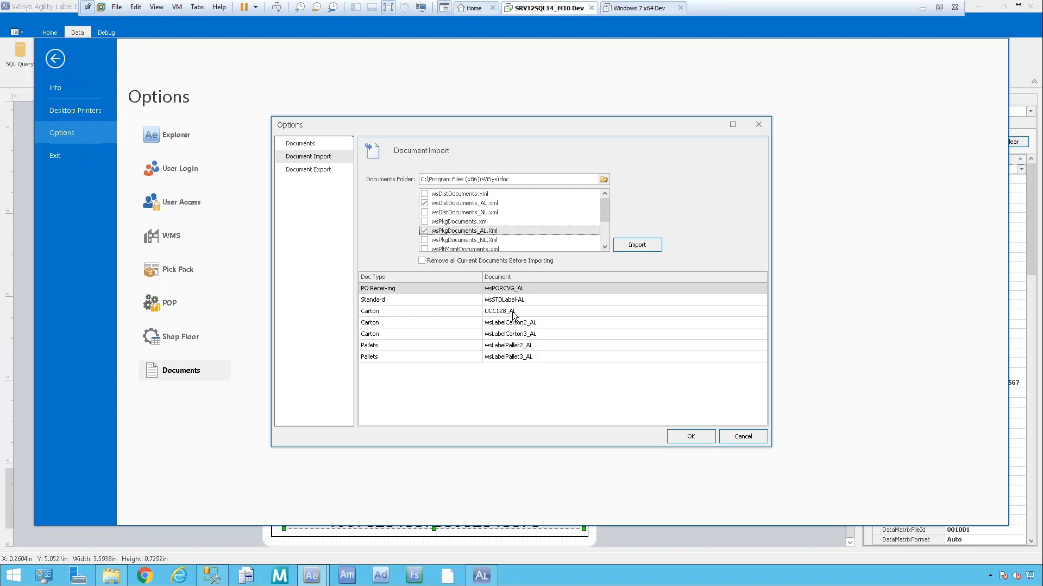
click(760, 440)
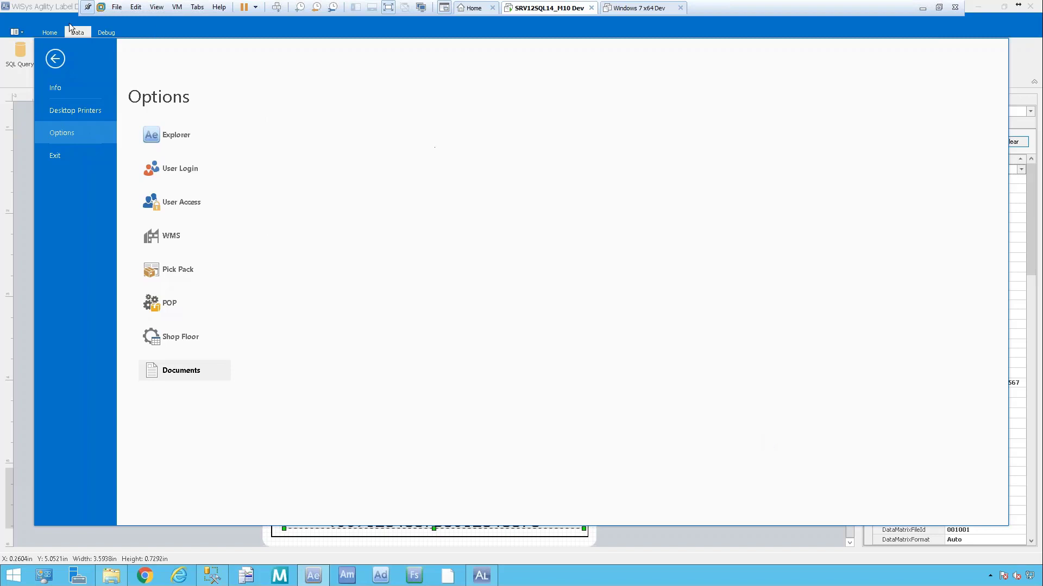
click(50, 63)
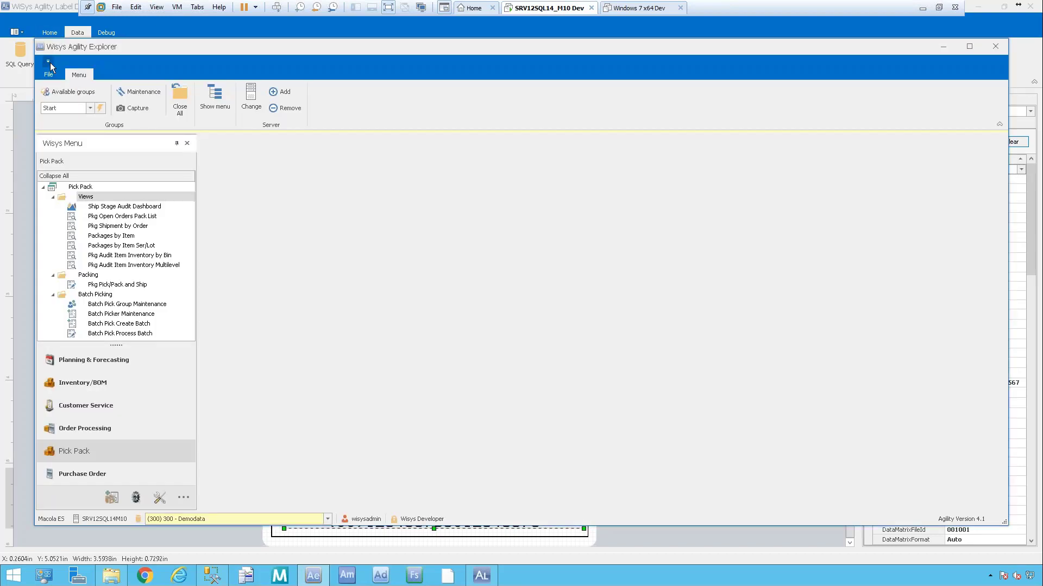
click(945, 47)
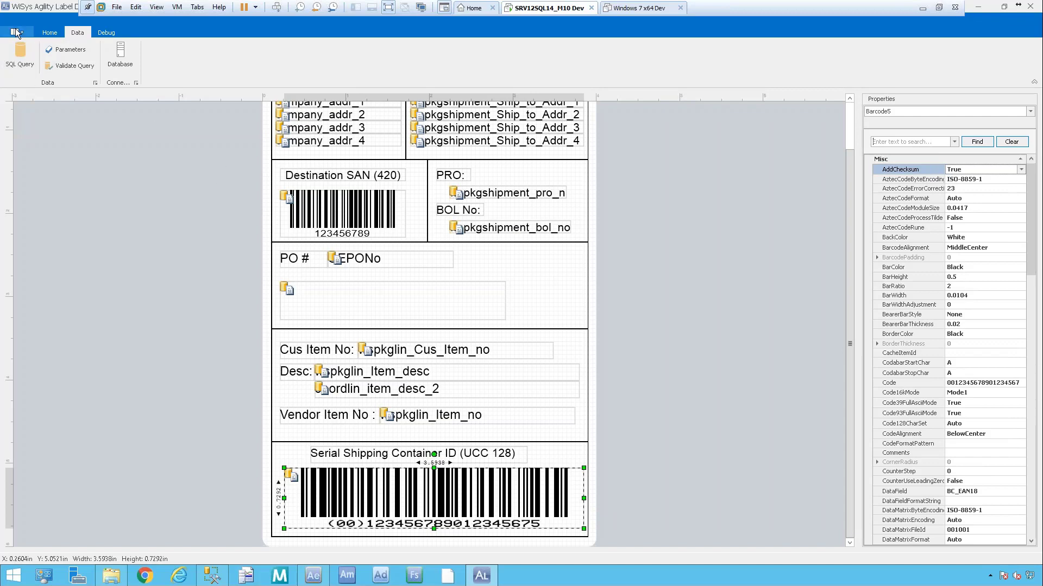
Deselect the UCC 128 barcode and switch debug logging on.
click(55, 33)
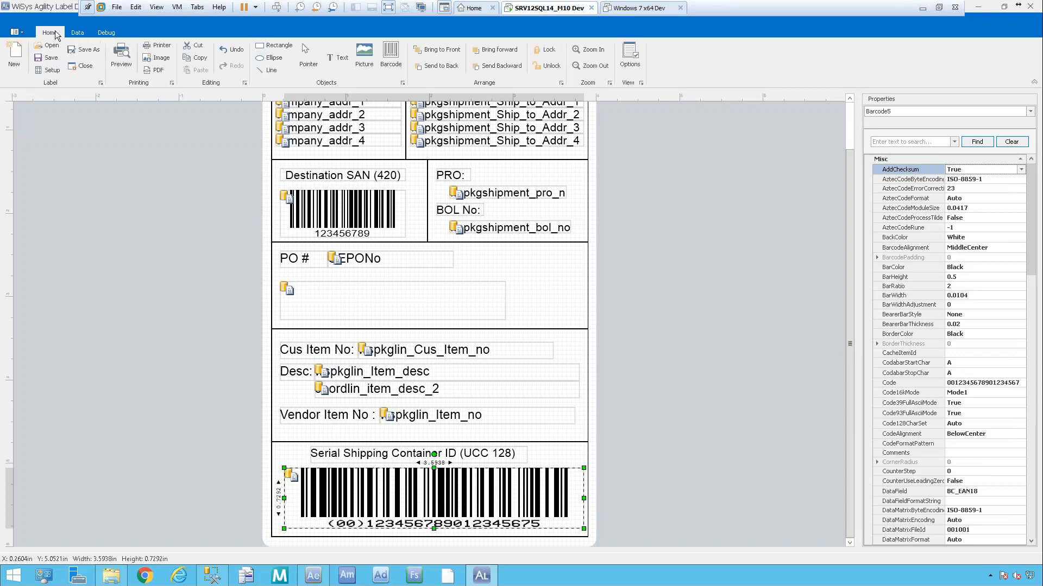
click(127, 242)
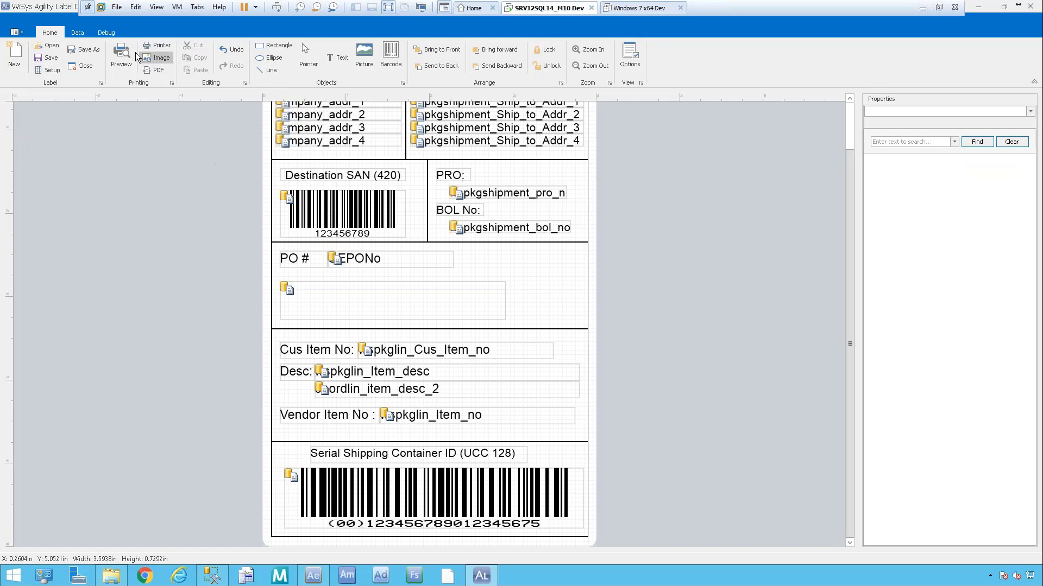
click(104, 33)
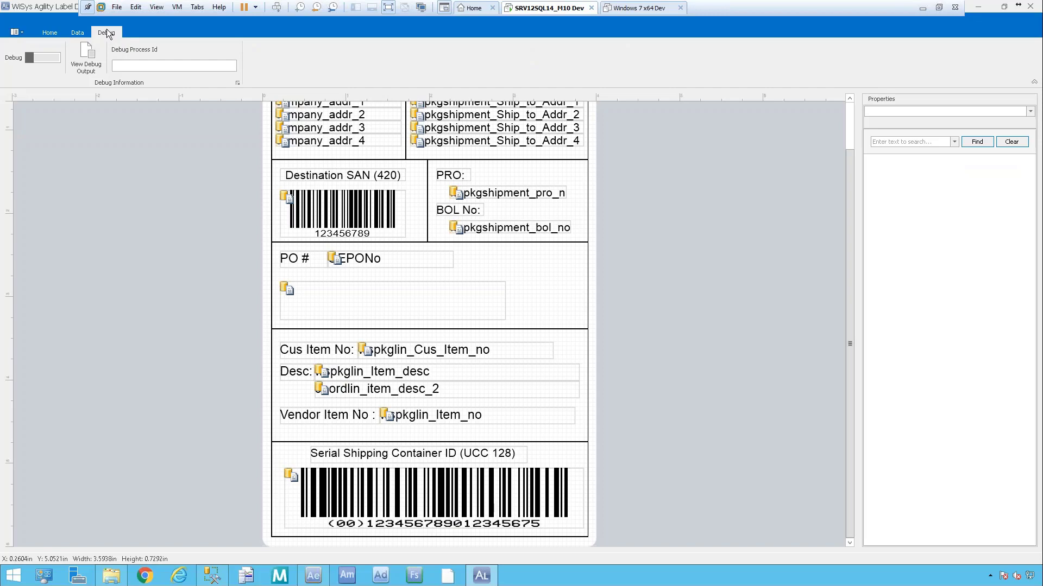
click(52, 57)
click(54, 30)
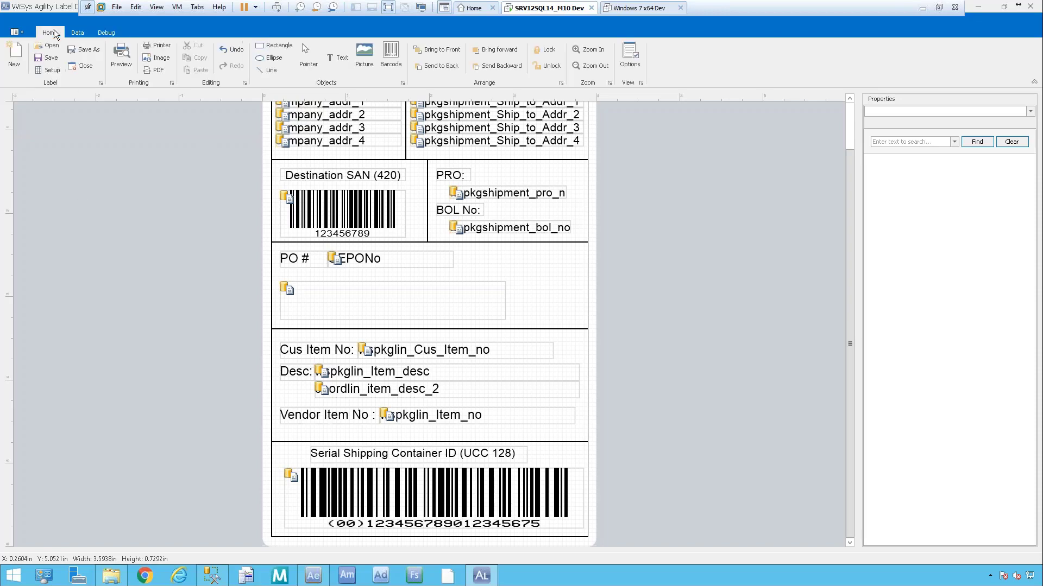
click(121, 56)
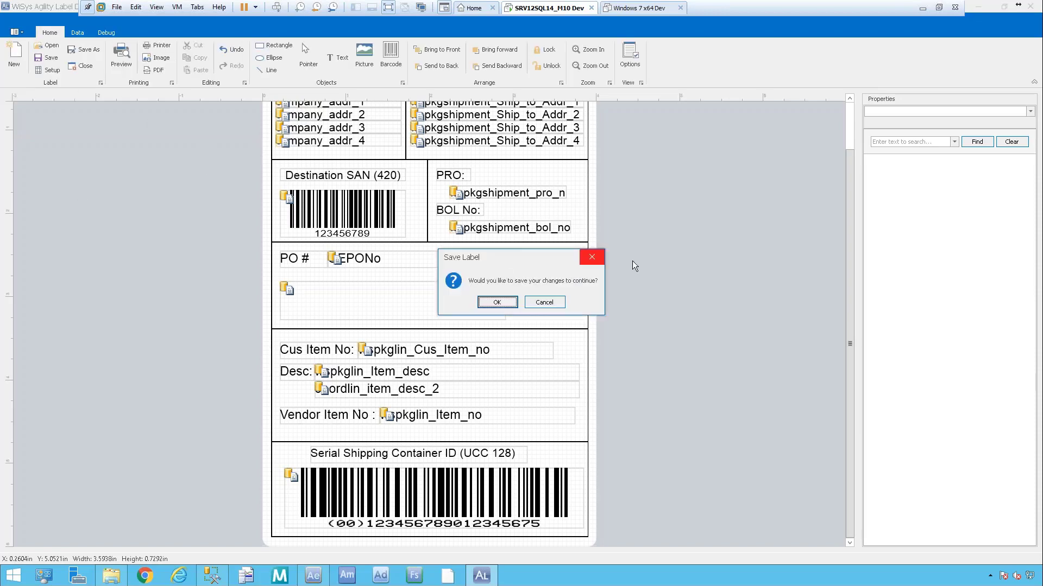
click(502, 304)
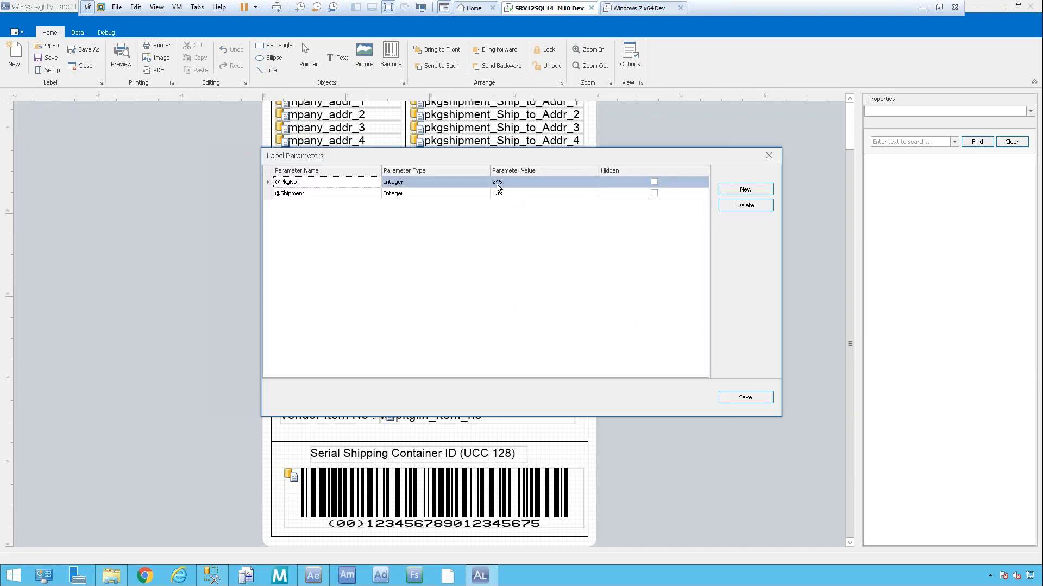
click(748, 397)
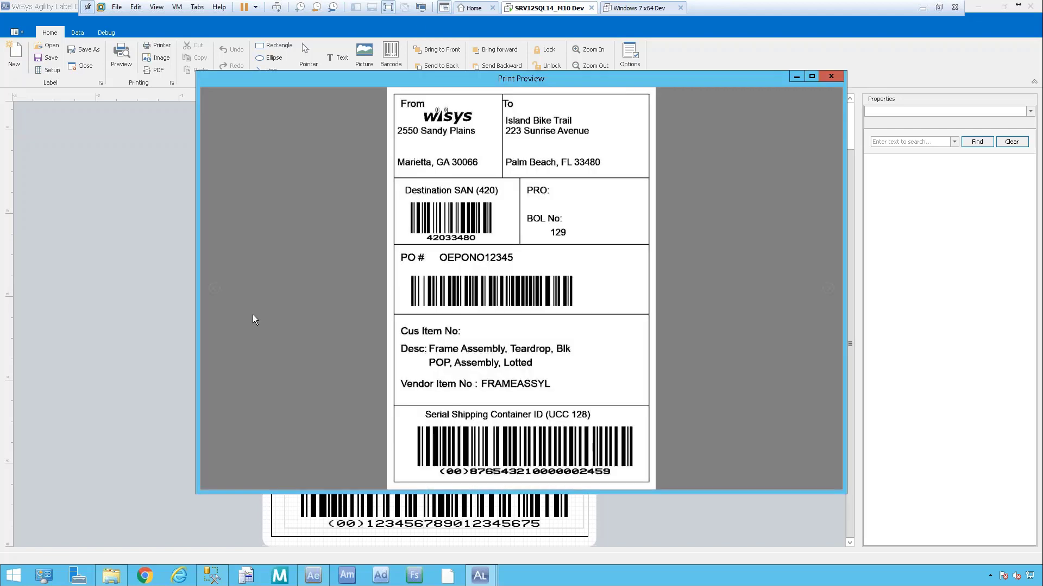
click(831, 76)
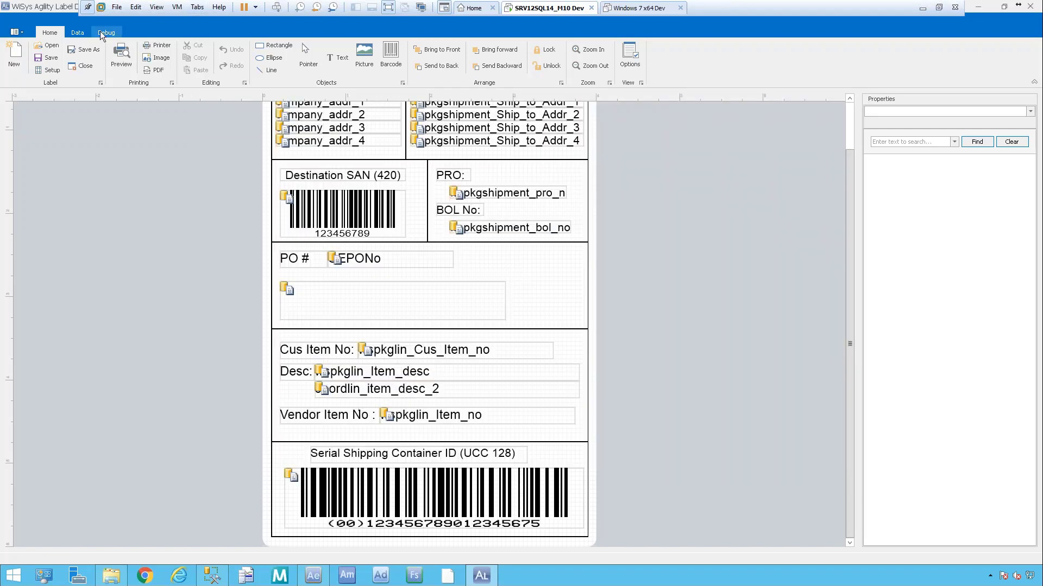
click(105, 33)
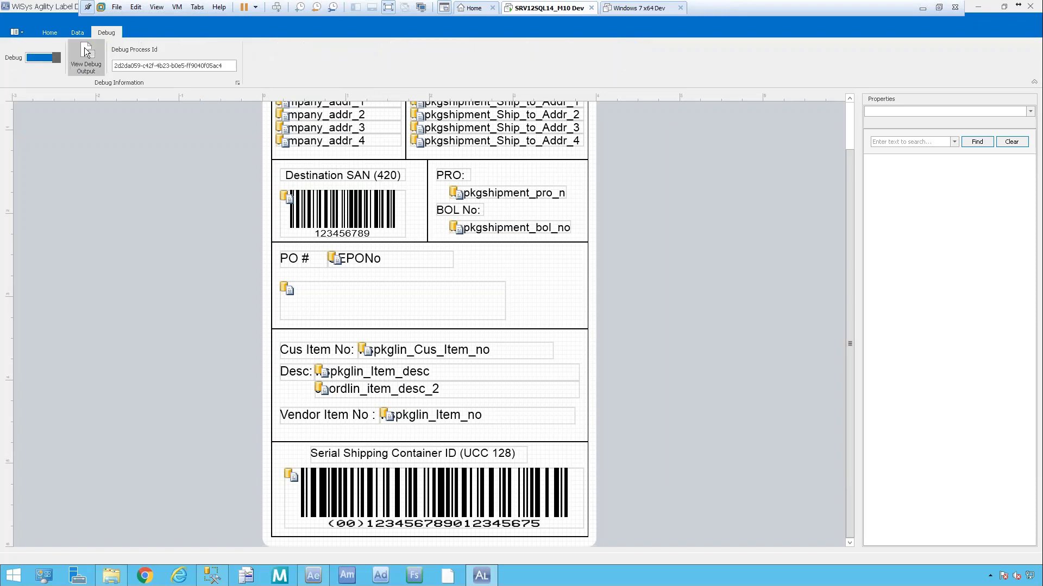
Open View Debug Output for the preview run, reposition the window, and widen it to show all columns.
click(84, 64)
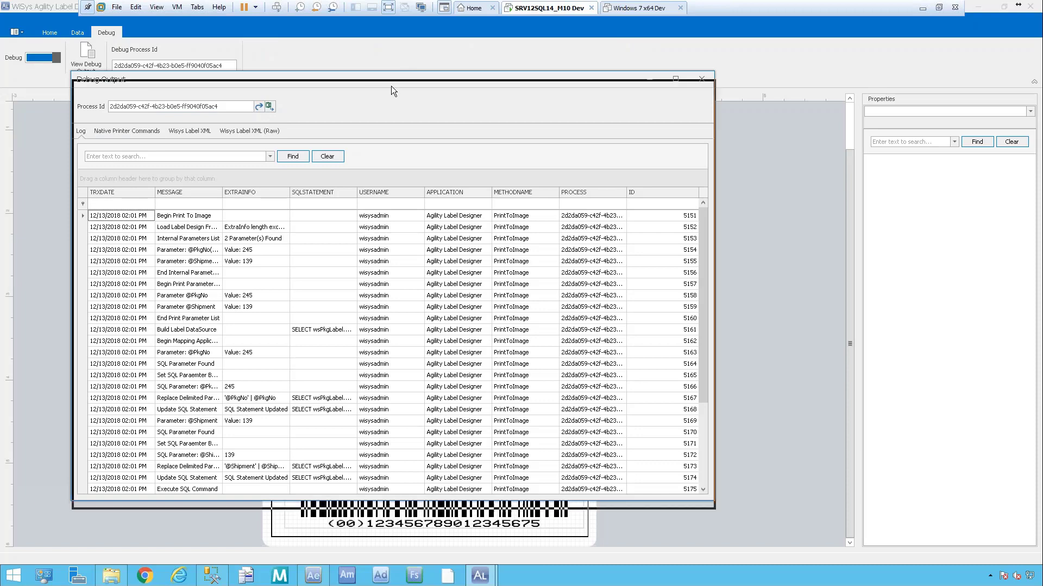
drag(393, 82, 396, 126)
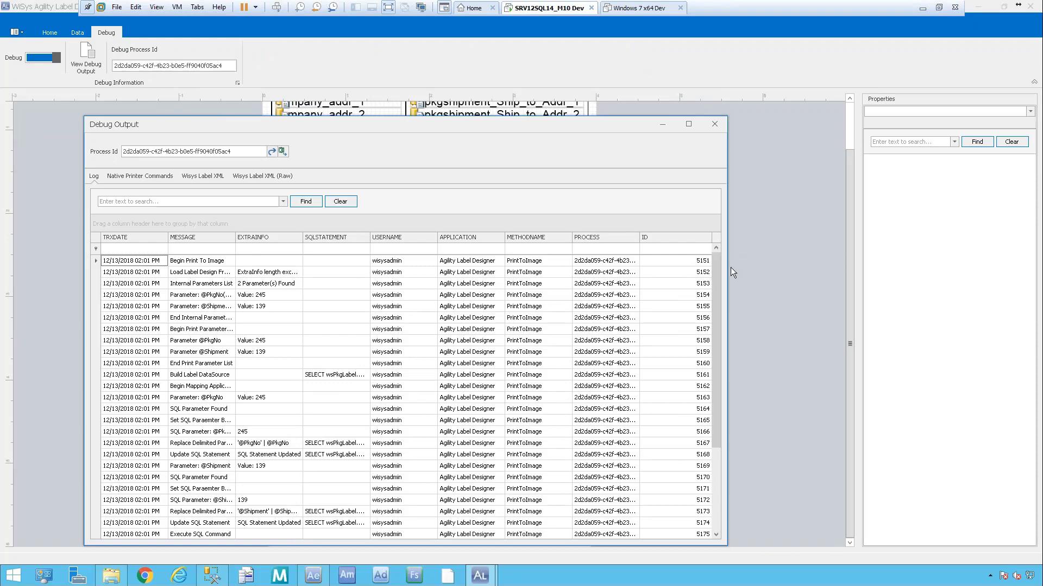
drag(714, 266, 724, 339)
drag(728, 302, 886, 304)
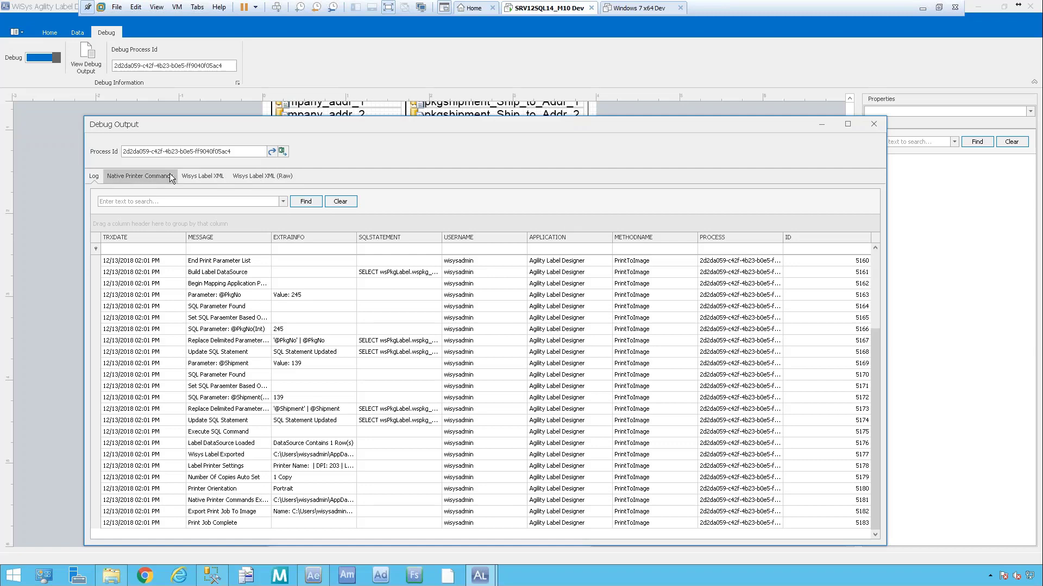
Review the generated Native Printer Commands and the Log, then close Debug Output and return to Home.
click(132, 175)
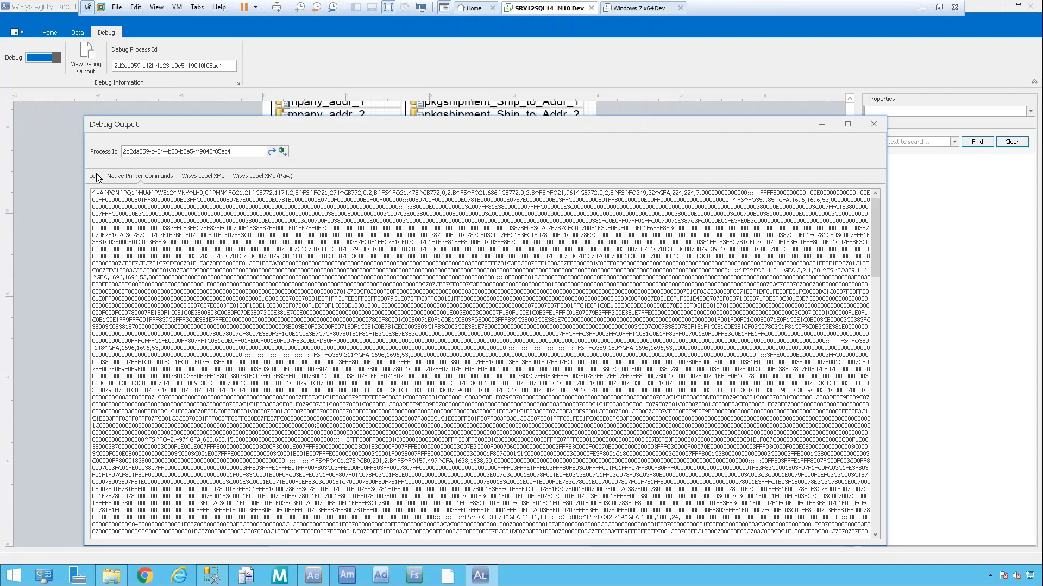
click(95, 174)
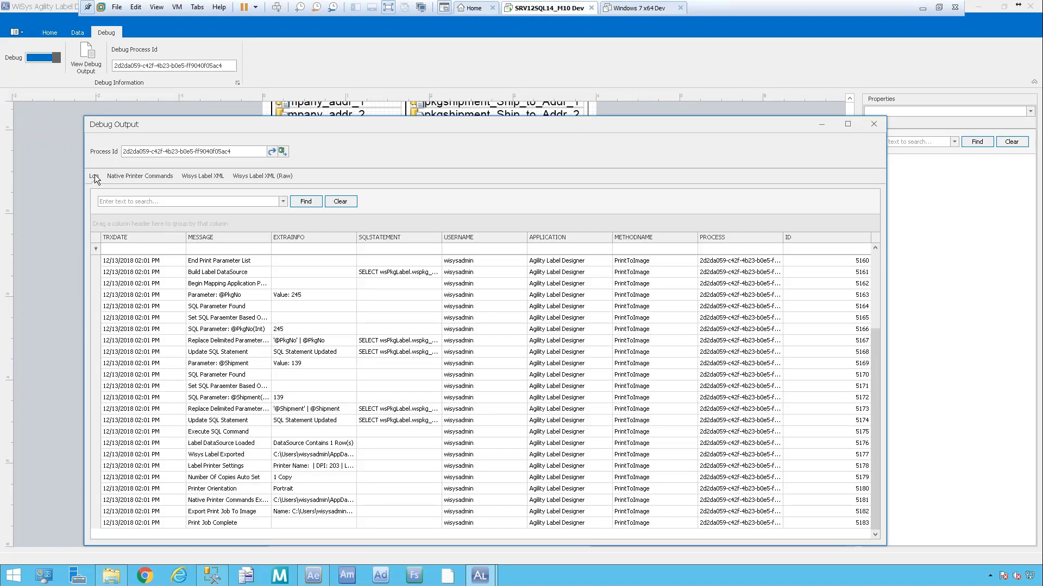
click(875, 124)
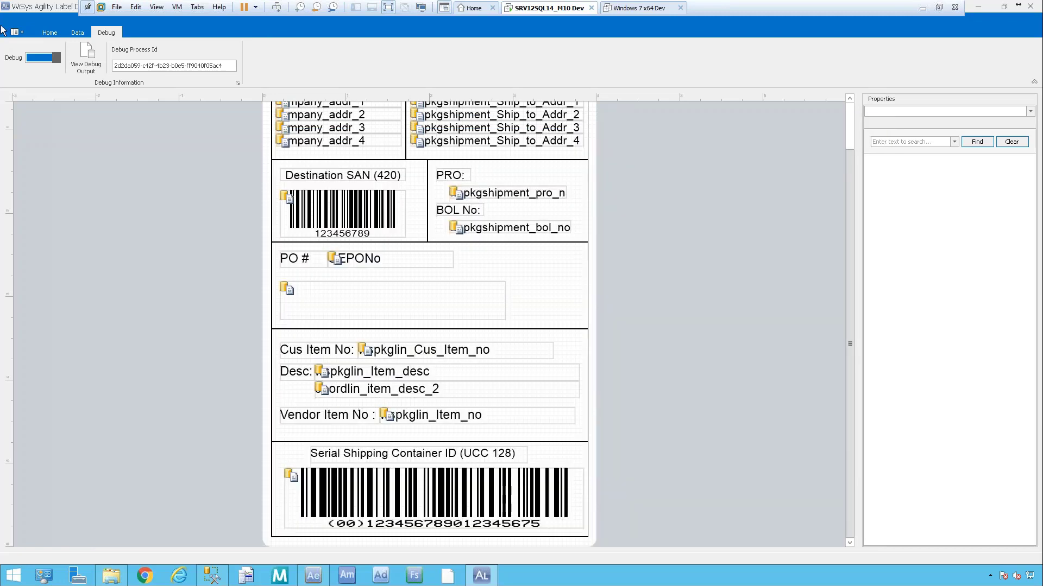
click(76, 33)
click(50, 32)
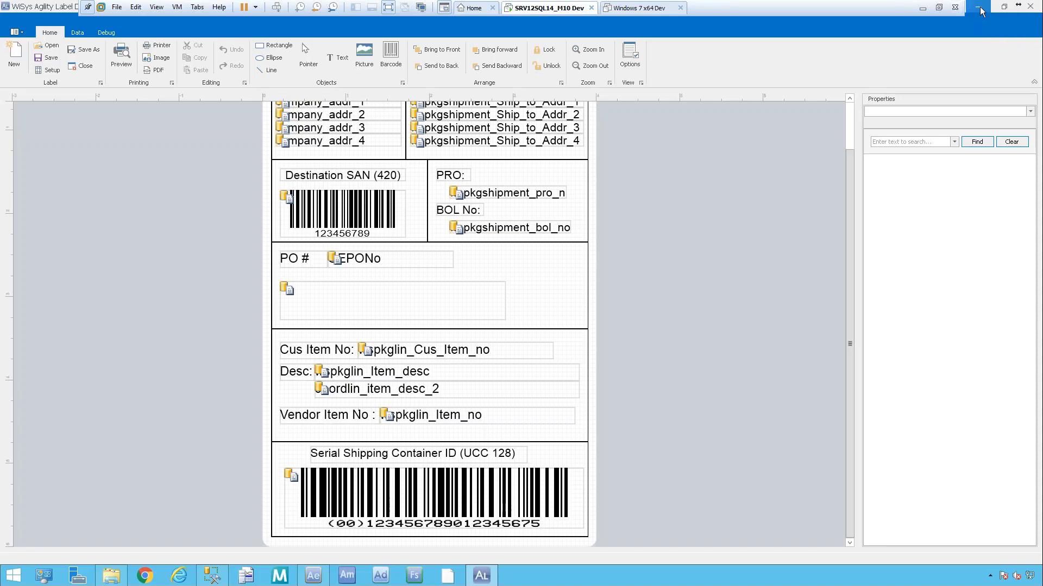
Minimize the VM and advance two slides to WiSys Online Documentation.
click(928, 10)
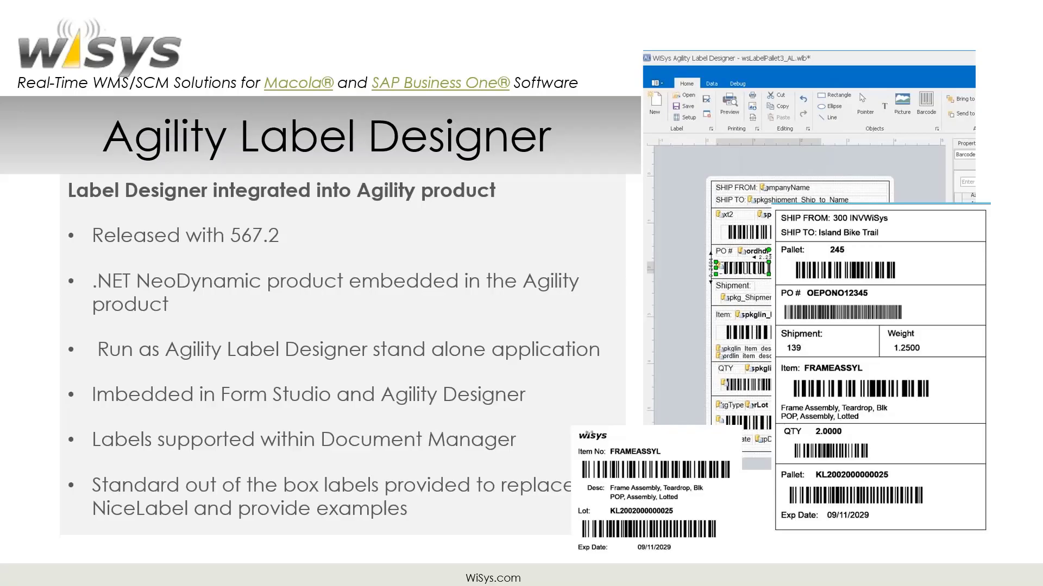
click(386, 348)
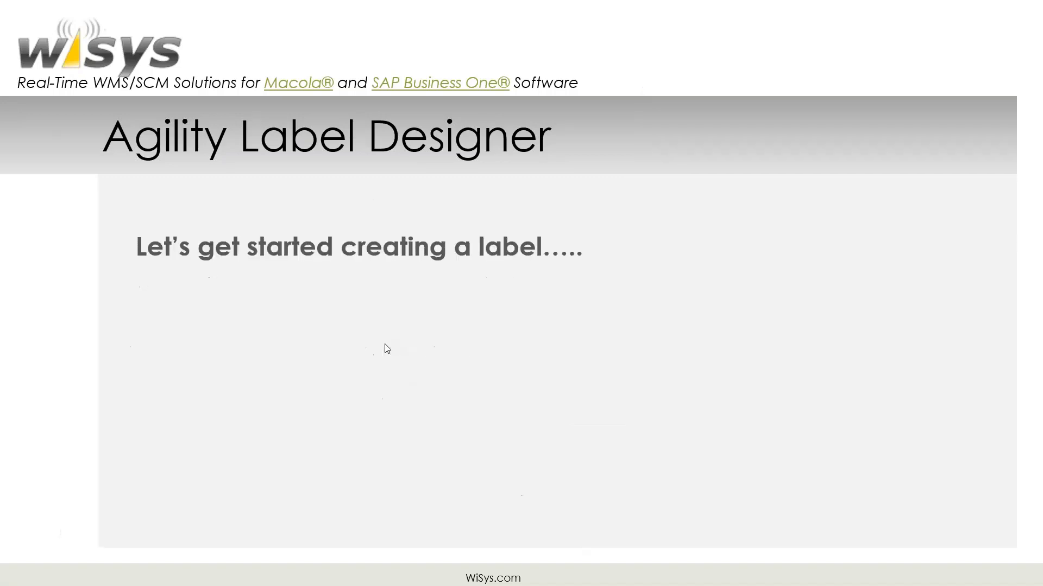
click(387, 348)
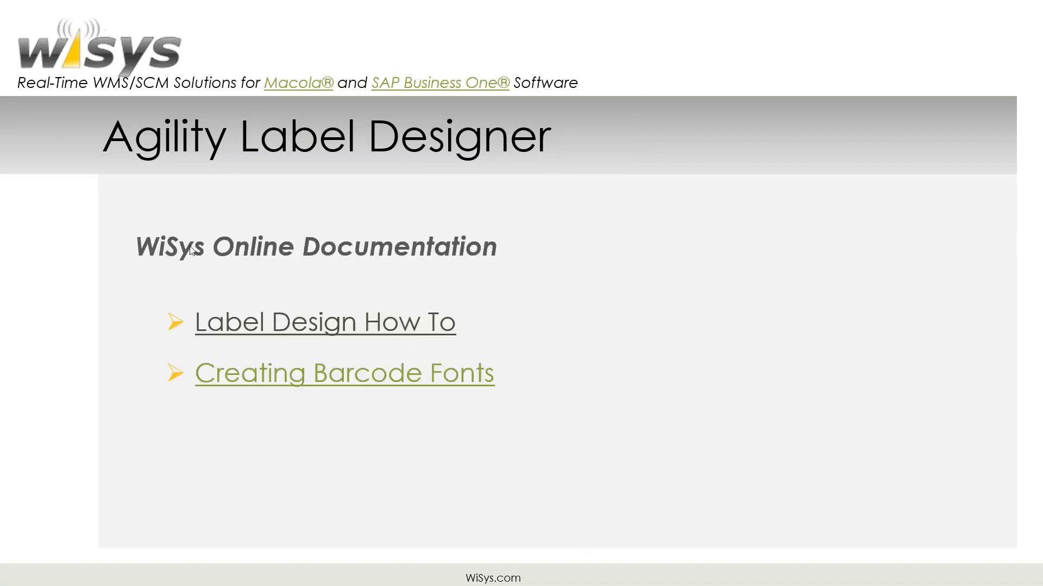